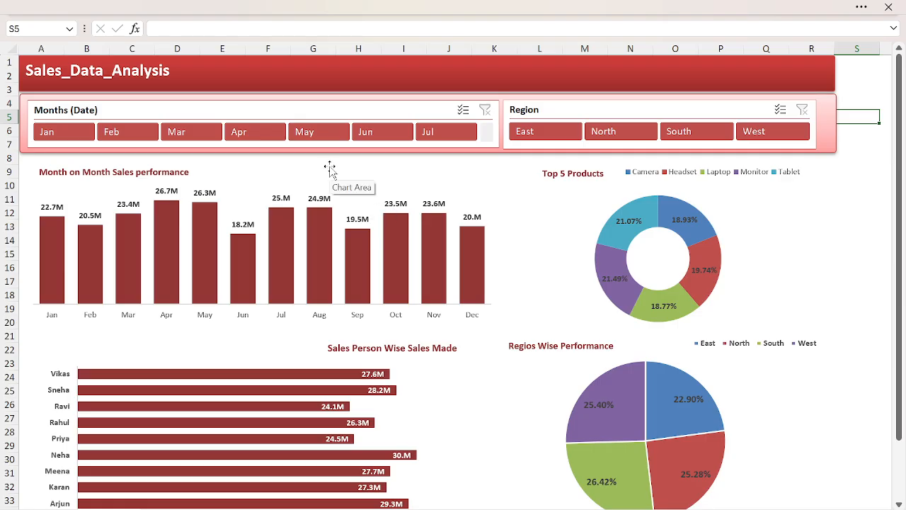
- Examine the month-on-month sales chart and the Top 5 Products chart on the dashboard
{"action": "mouse_move", "coordinate": [62, 283]}
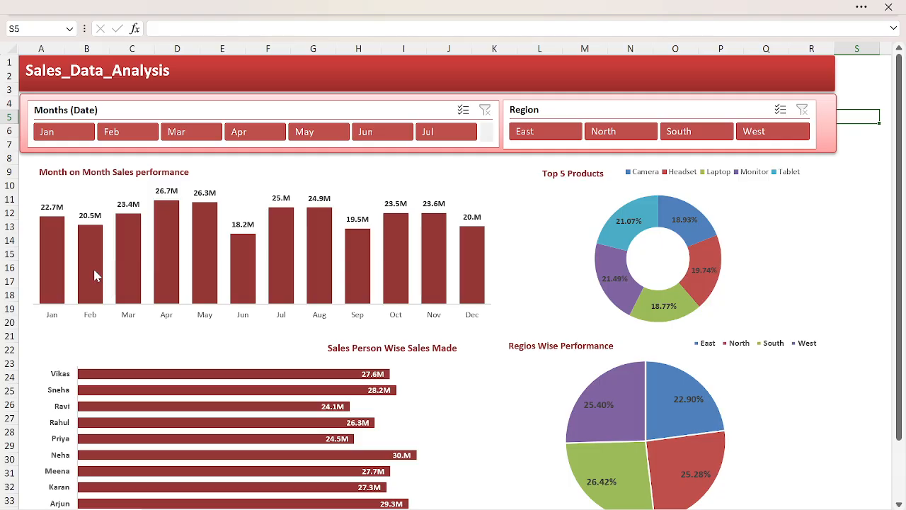
{"action": "mouse_move", "coordinate": [88, 258]}
{"action": "mouse_move", "coordinate": [424, 222]}
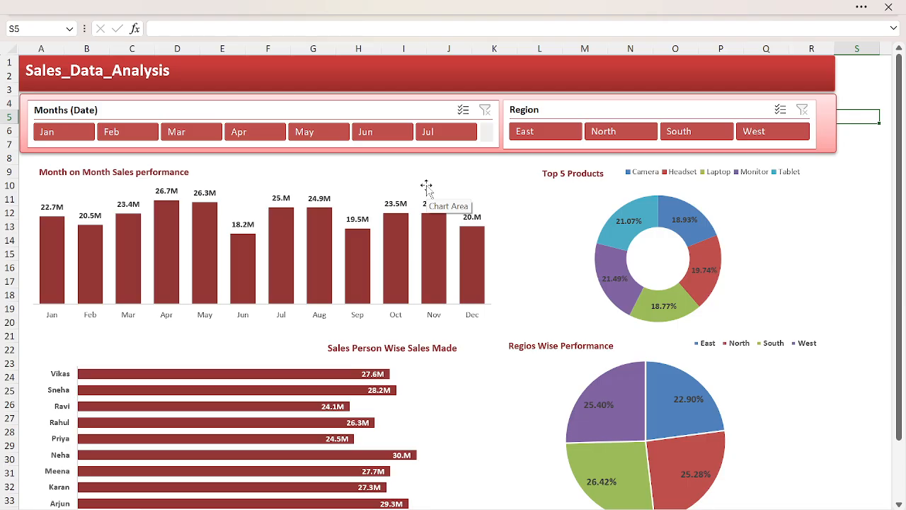
{"action": "left_click", "coordinate": [577, 198]}
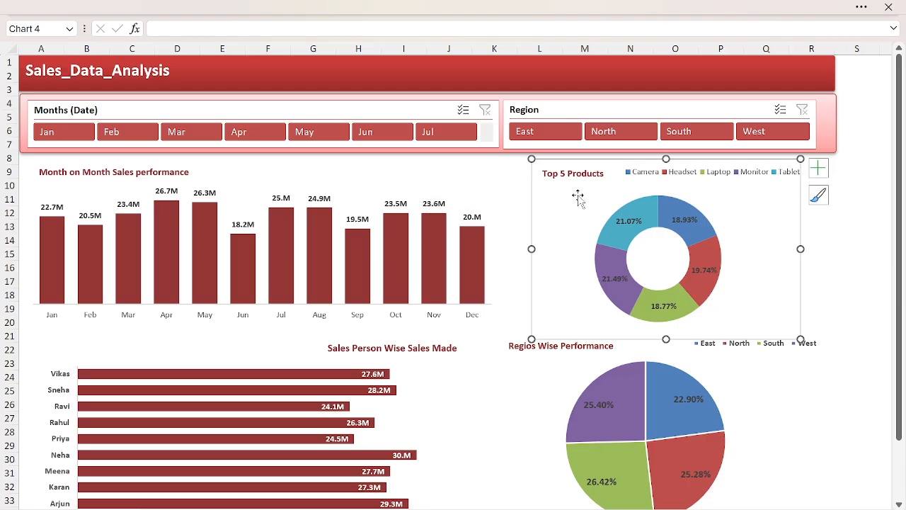
{"action": "left_click", "coordinate": [848, 226]}
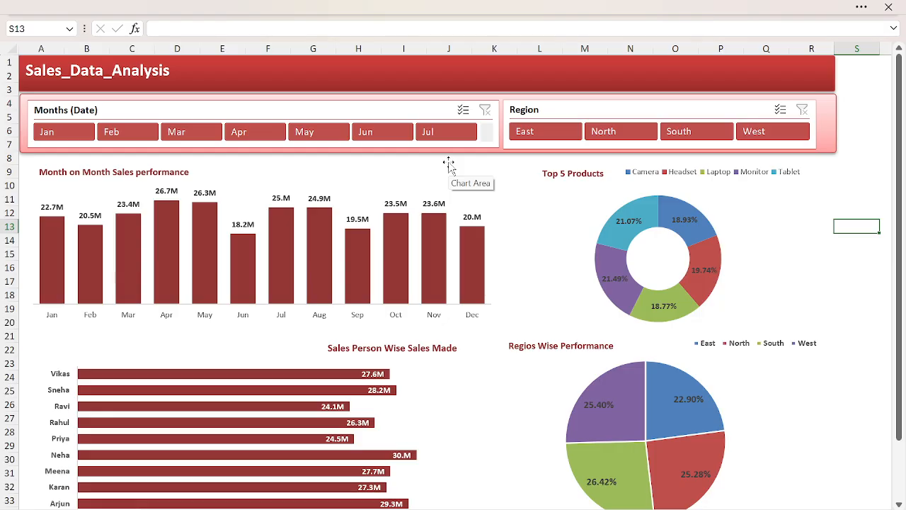
- Filter the dashboard to the East and North regions and clear the region filter again
{"action": "left_click", "coordinate": [561, 140]}
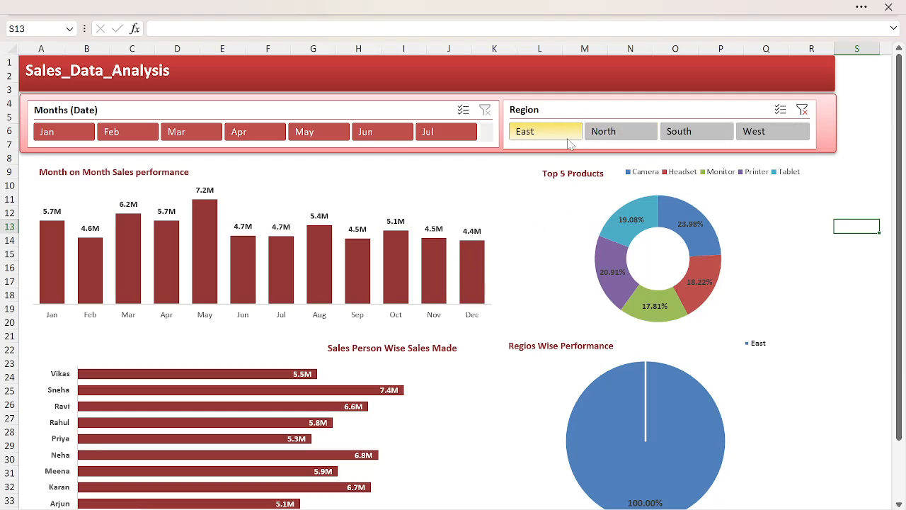
{"action": "left_click", "coordinate": [602, 136]}
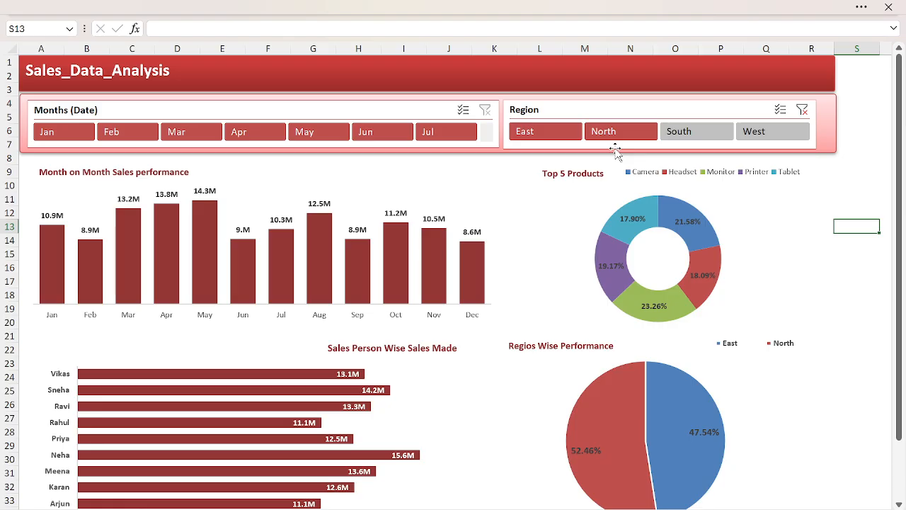
{"action": "left_click", "coordinate": [802, 109]}
- Examine the salesperson and region-wise performance charts, finishing at cell A1 of the dashboard
{"action": "scroll", "coordinate": [446, 340], "scroll_direction": "down", "scroll_amount": 1}
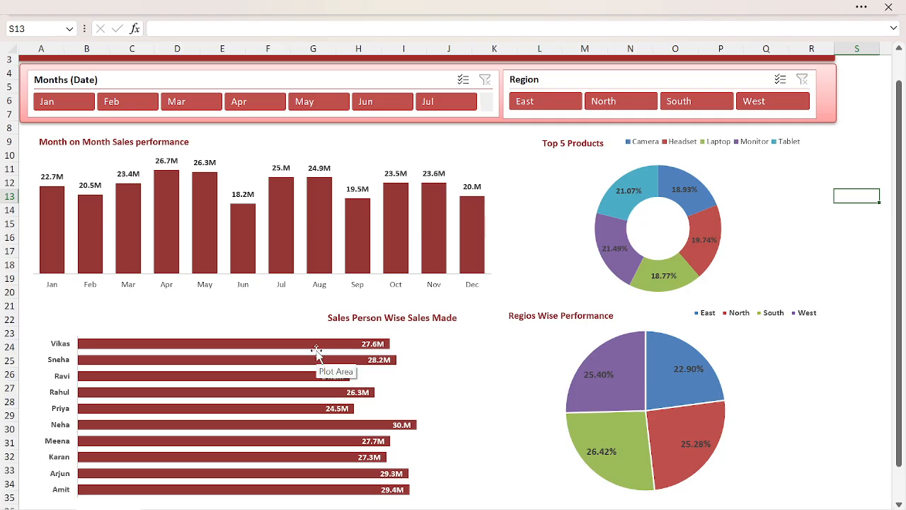
{"action": "mouse_move", "coordinate": [289, 409]}
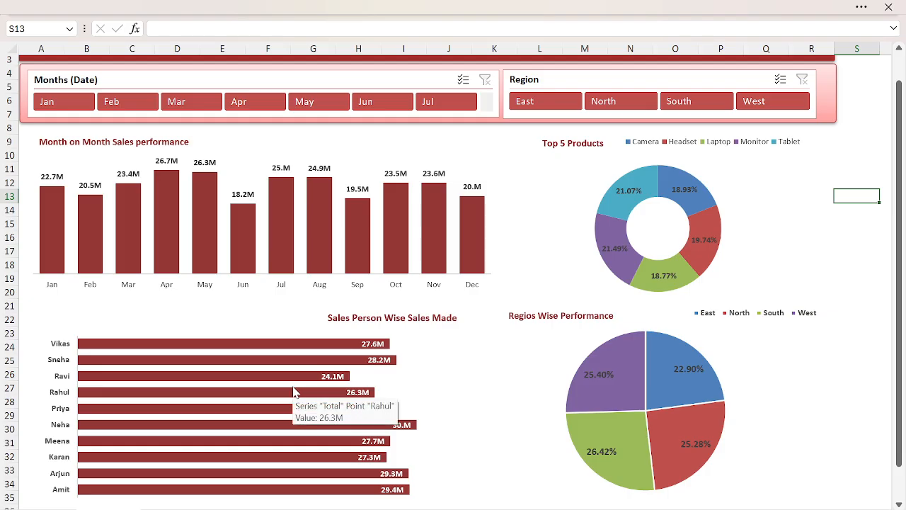
{"action": "mouse_move", "coordinate": [356, 354]}
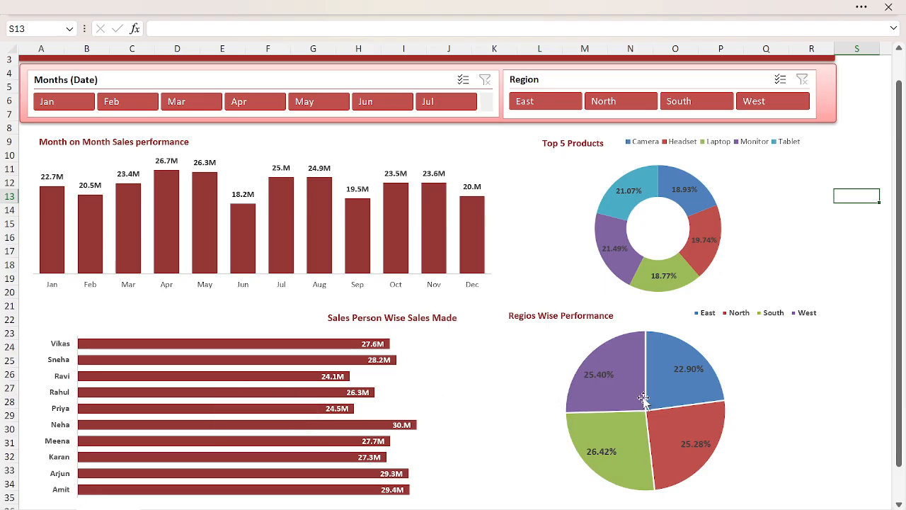
{"action": "mouse_move", "coordinate": [631, 390]}
{"action": "key", "text": "Home"}
{"action": "key", "text": "ctrl+Home"}
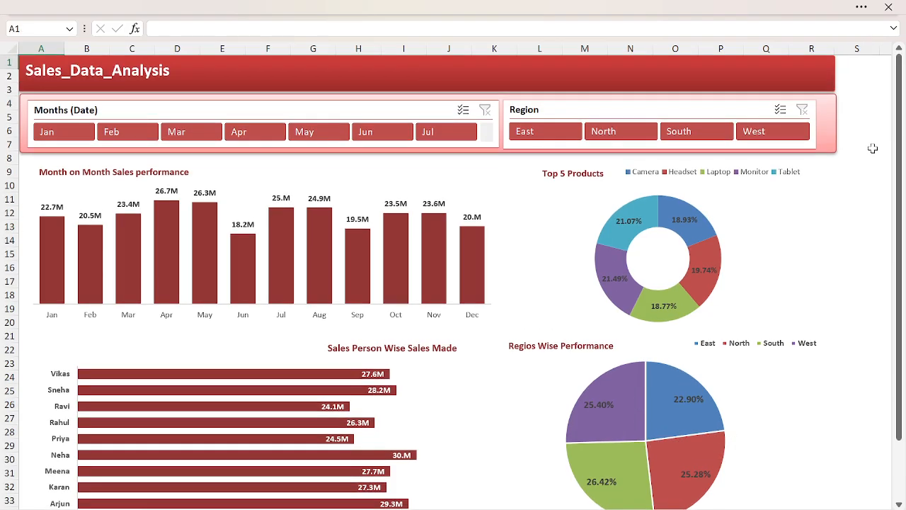
- Switch to the SalesData sheet and select the whole sales data range to review it
{"action": "key", "text": "ctrl+Page_Up"}
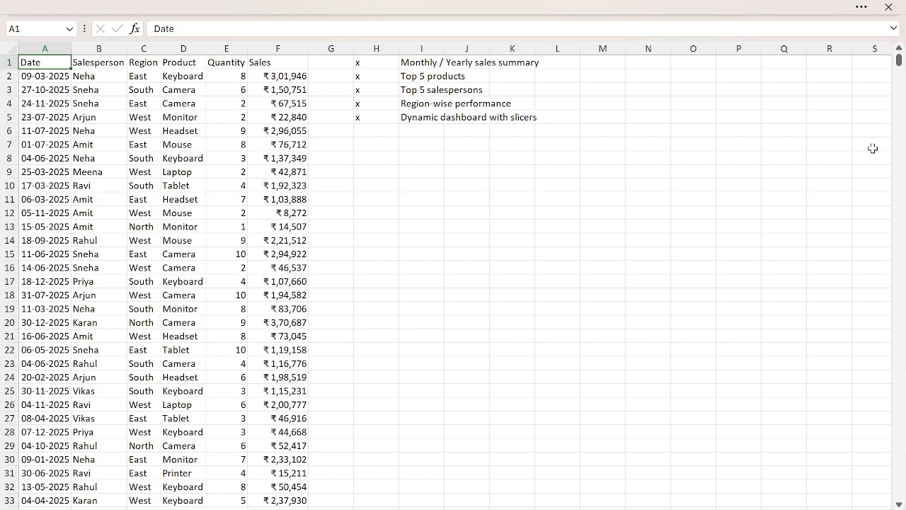
{"action": "key", "text": "ctrl+shift+Right"}
{"action": "key", "text": "ctrl+shift+Down"}
- Clear the x marks from column H beside the list of dashboard requirements
{"action": "key", "text": "ctrl+Right"}
{"action": "key", "text": "ctrl+Right"}
{"action": "key", "text": "Right"}
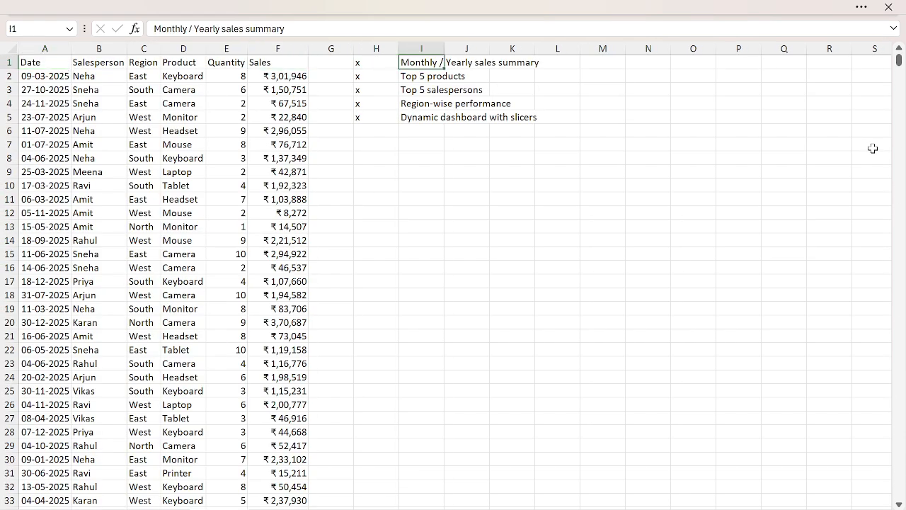
{"action": "key", "text": "ctrl+space"}
{"action": "key", "text": "Left"}
{"action": "key", "text": "ctrl+space"}
{"action": "key", "text": "Delete"}
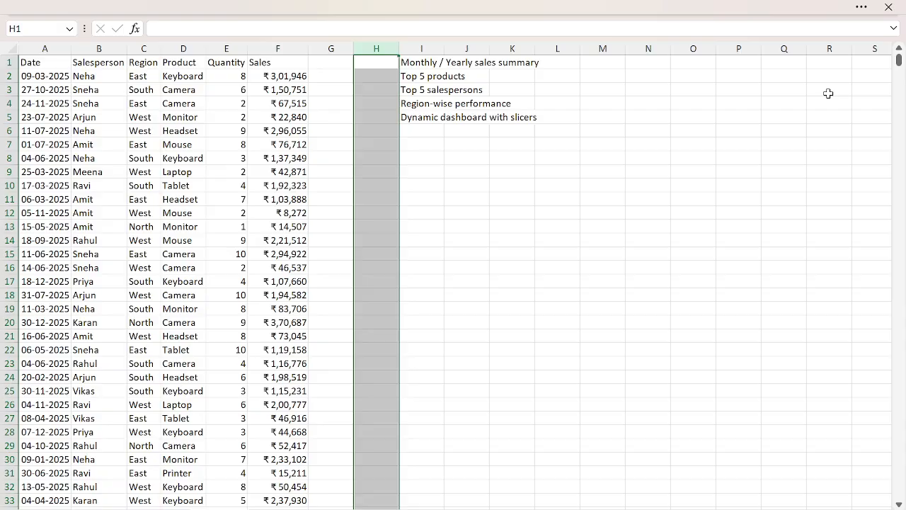
- Leave full-screen mode by setting the ribbon to always show
{"action": "left_click", "coordinate": [861, 7]}
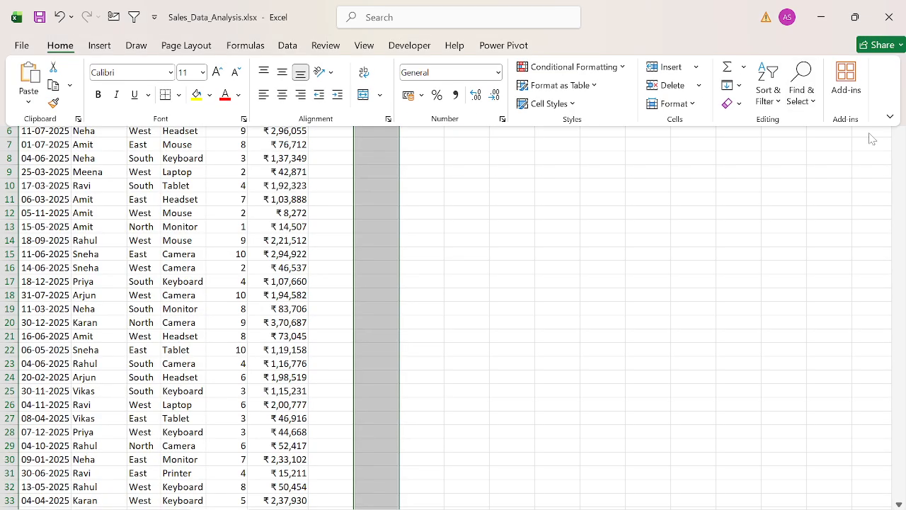
{"action": "left_click", "coordinate": [890, 116]}
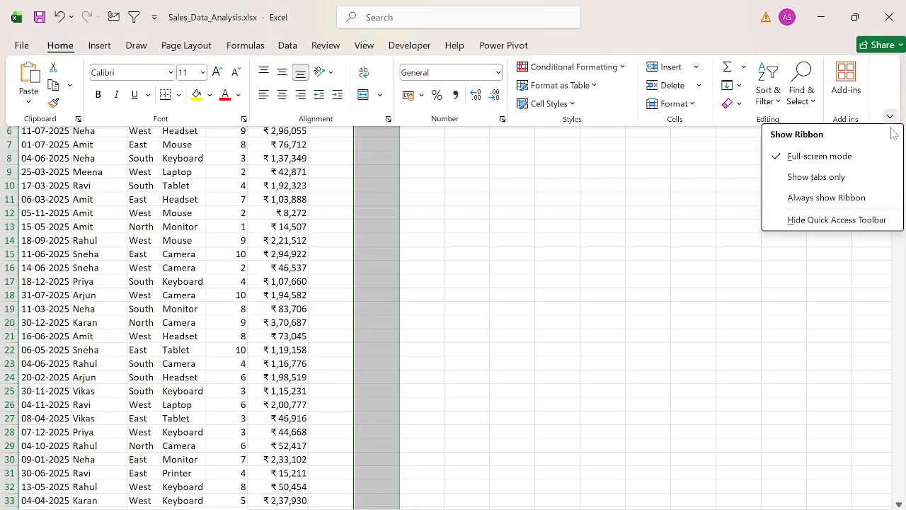
{"action": "left_click", "coordinate": [835, 200]}
- Enter the labels Total Sales in cell M1 and Max Sales in cell M2
{"action": "left_click", "coordinate": [573, 184]}
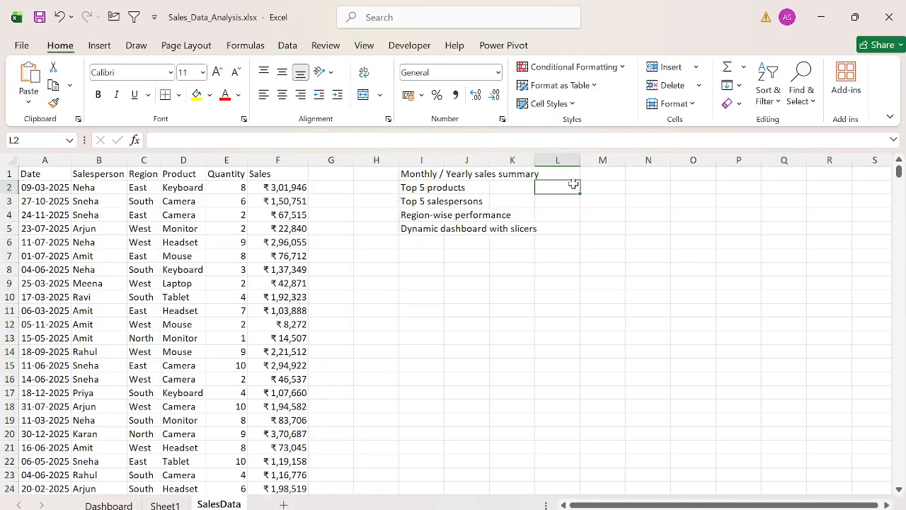
{"action": "key", "text": "Up"}
{"action": "key", "text": "Right"}
{"action": "type", "text": "Total Sales"}
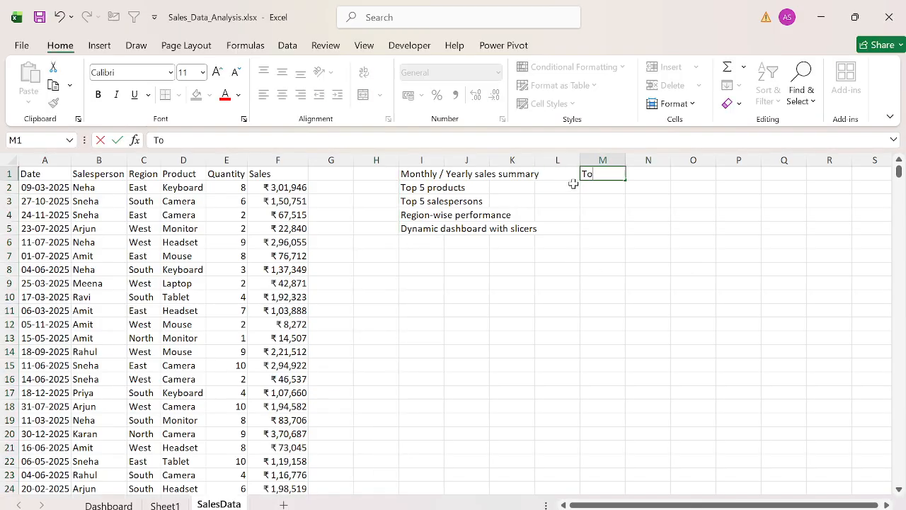
{"action": "key", "text": "Return"}
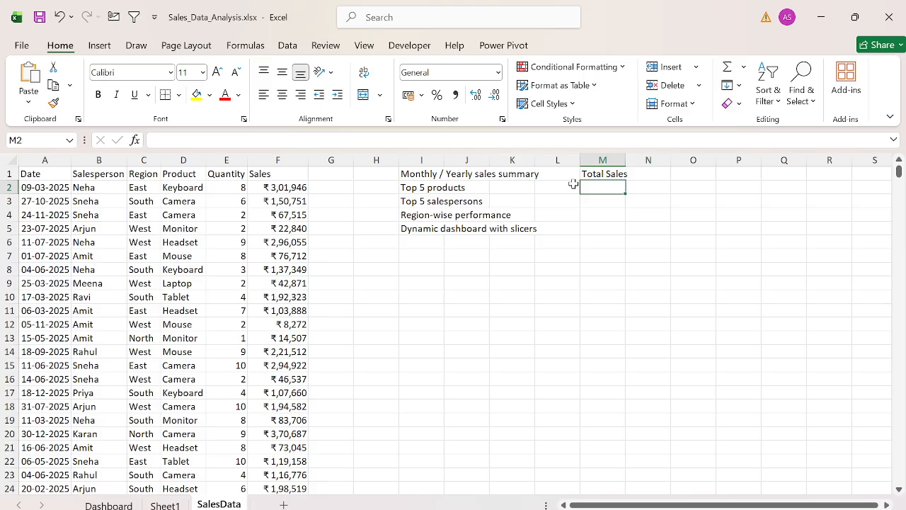
{"action": "type", "text": "Max Sales"}
{"action": "key", "text": "Return"}
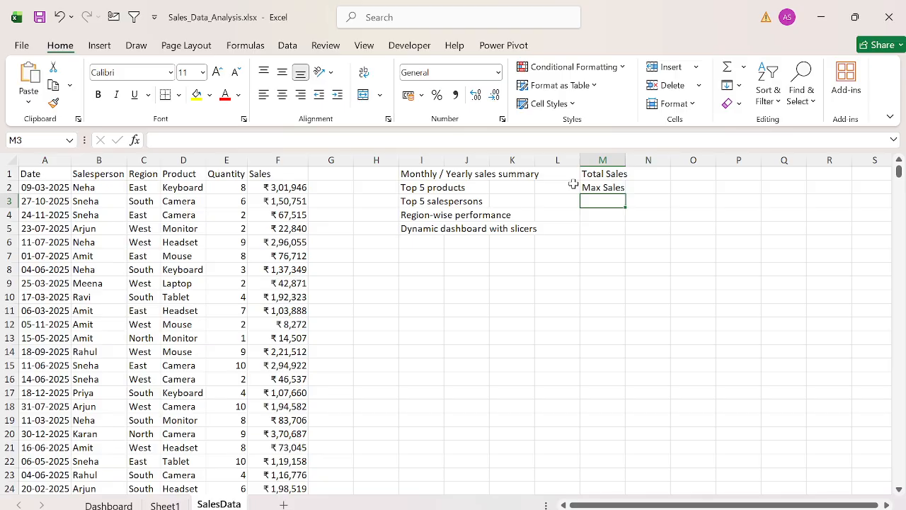
- Enter the label No of Quantities in cell M3
{"action": "type", "text": "N"}
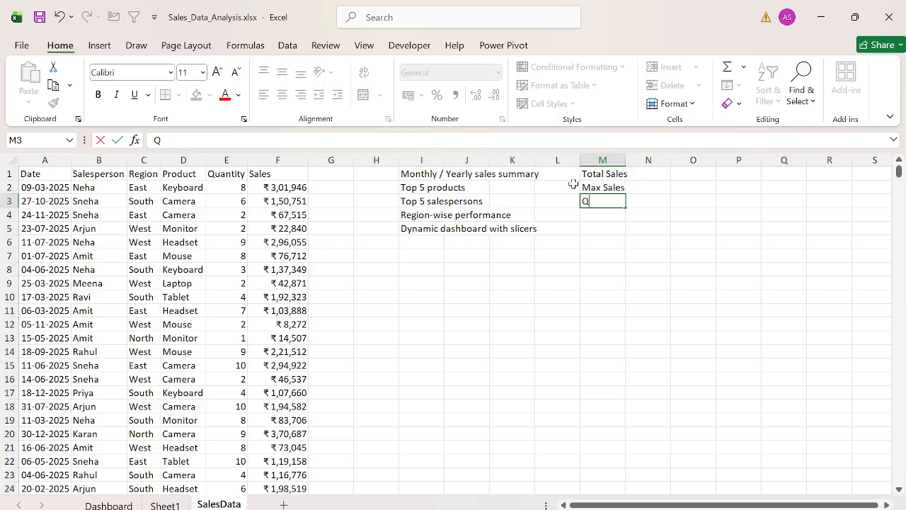
{"action": "key", "text": "Escape"}
{"action": "type", "text": "No of Qiantity"}
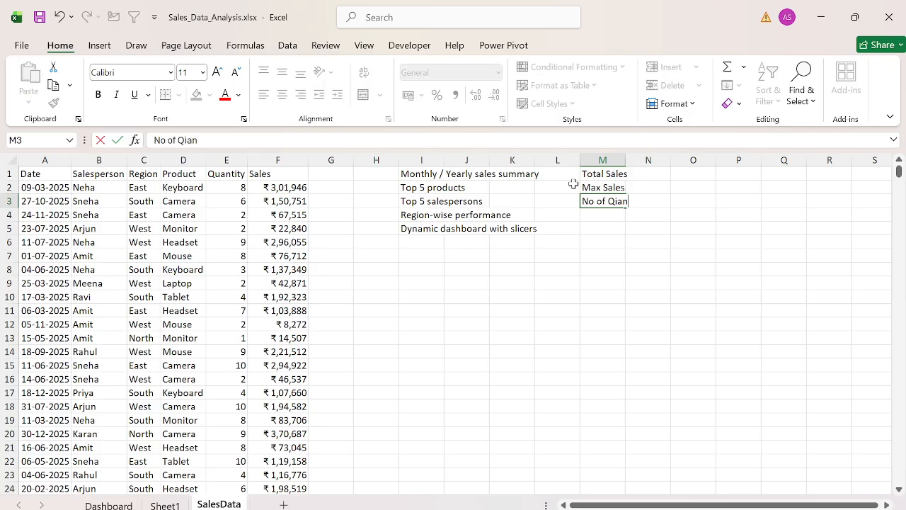
{"action": "key", "text": "BackSpace"}
{"action": "key", "text": "BackSpace"}
{"action": "key", "text": "BackSpace"}
{"action": "key", "text": "BackSpace"}
{"action": "key", "text": "BackSpace"}
{"action": "key", "text": "BackSpace"}
{"action": "key", "text": "BackSpace"}
{"action": "type", "text": "uantoties"}
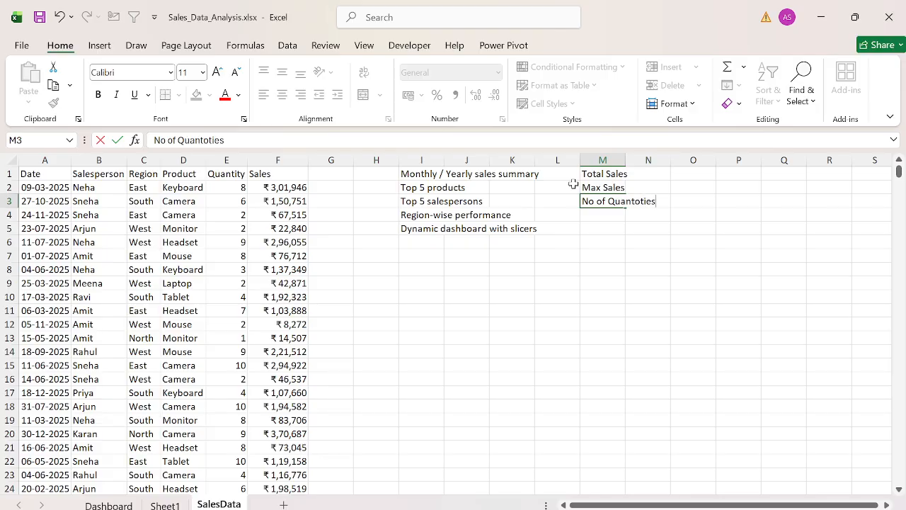
{"action": "key", "text": "BackSpace"}
{"action": "key", "text": "BackSpace"}
{"action": "key", "text": "BackSpace"}
{"action": "key", "text": "BackSpace"}
{"action": "key", "text": "BackSpace"}
{"action": "type", "text": "ities"}
{"action": "key", "text": "Return"}
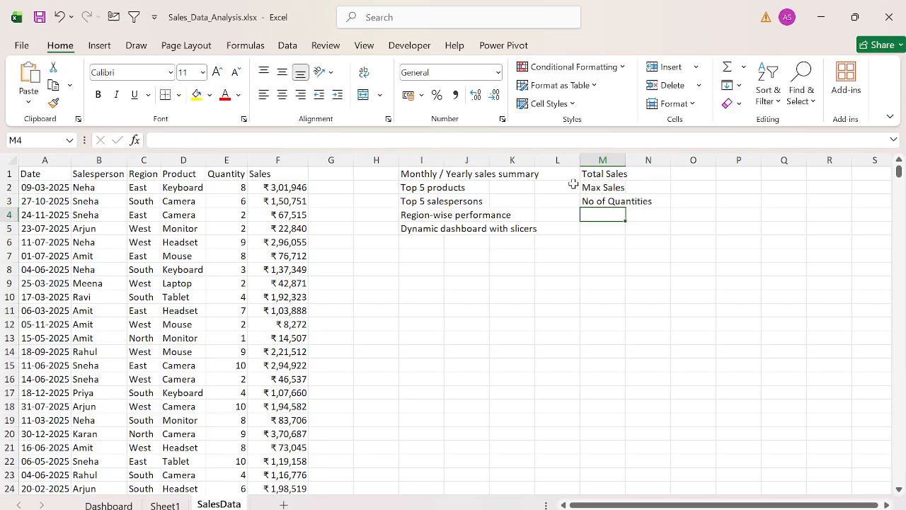
- Review the summary labels in M1:M3 and the dashboard requirements in I1:I5 by selecting each list
{"action": "key", "text": "Up"}
{"action": "key", "text": "Up"}
{"action": "key", "text": "Up"}
{"action": "key", "text": "shift+Down"}
{"action": "key", "text": "shift+Down"}
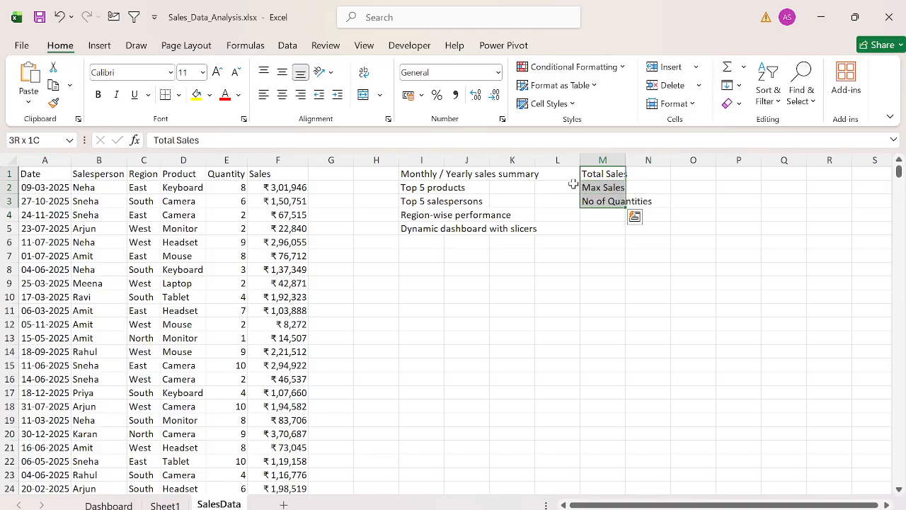
{"action": "key", "text": "ctrl+Left"}
{"action": "key", "text": "ctrl+shift+Down"}
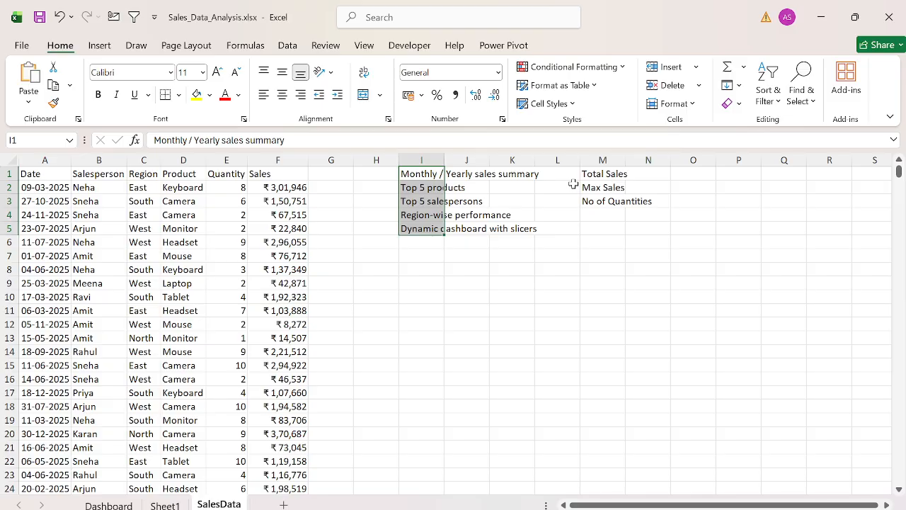
- Add two new worksheets to the workbook and turn off the gridlines on Sheet3
{"action": "key", "text": "shift+F11"}
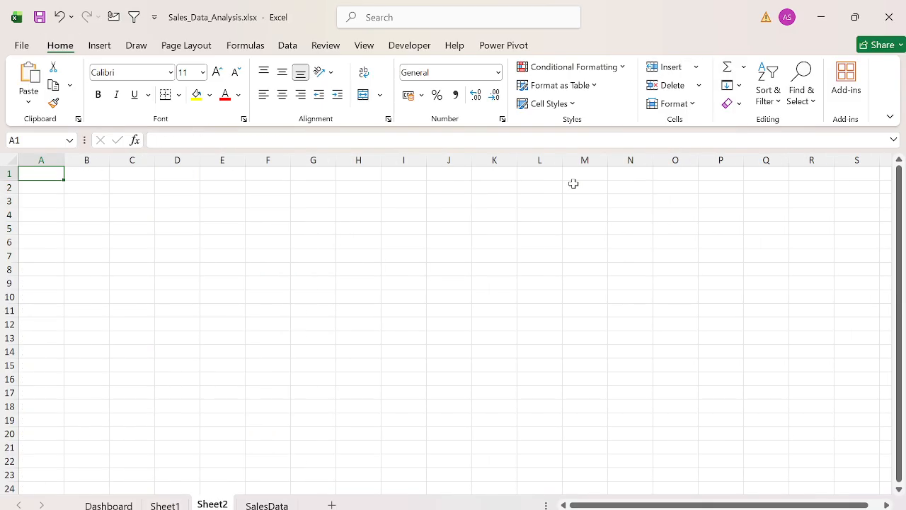
{"action": "key", "text": "shift+F11"}
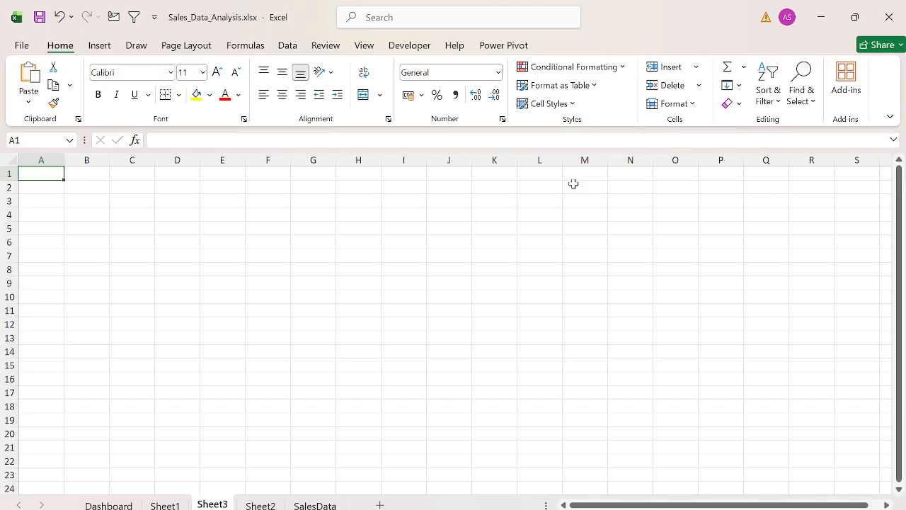
{"action": "key", "text": "alt+w"}
{"action": "key", "text": "v"}
{"action": "key", "text": "g"}
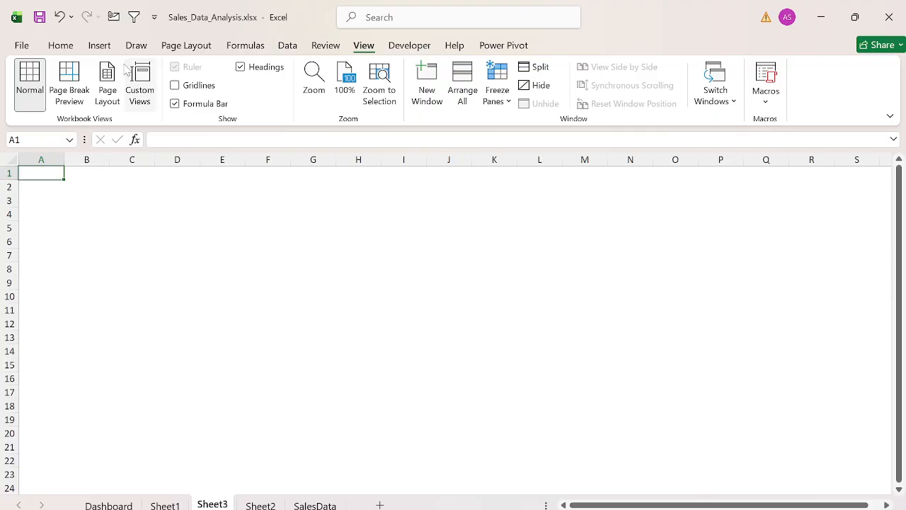
- Draw a header rectangle about 28.8 cm wide and 1.43 cm high from the sheet's top-left corner, covering columns A to Q
{"action": "left_click", "coordinate": [99, 47]}
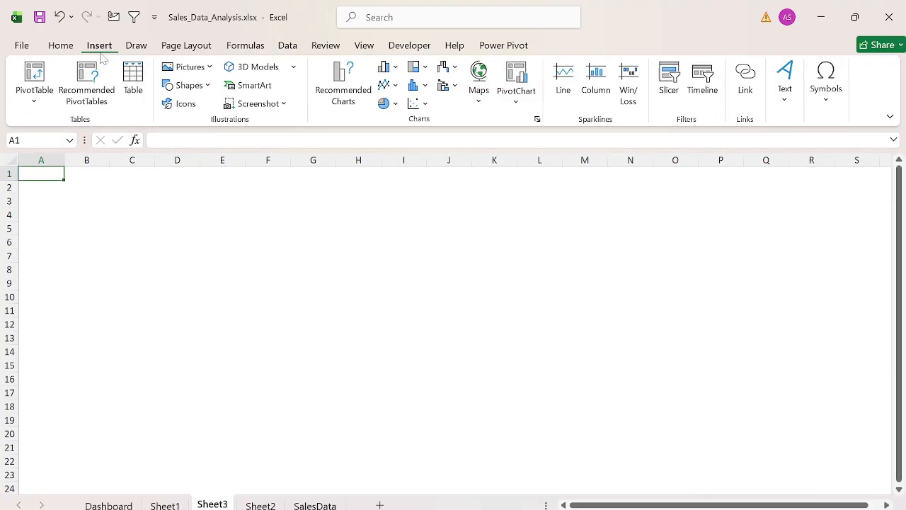
{"action": "left_click", "coordinate": [209, 67]}
{"action": "left_click", "coordinate": [204, 84]}
{"action": "left_click", "coordinate": [204, 85]}
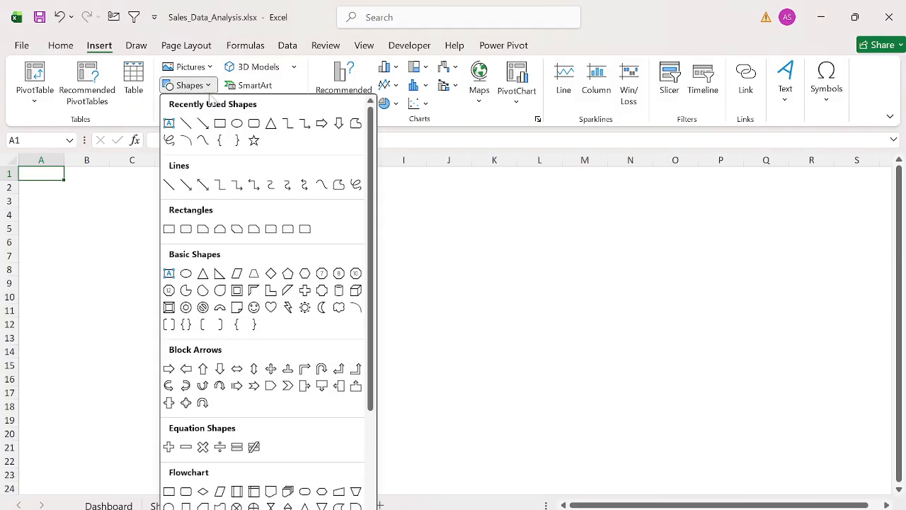
{"action": "left_click", "coordinate": [220, 123]}
{"action": "left_click_drag", "start_coordinate": [75, 187], "coordinate": [738, 231]}
{"action": "left_click_drag", "start_coordinate": [684, 217], "coordinate": [627, 196]}
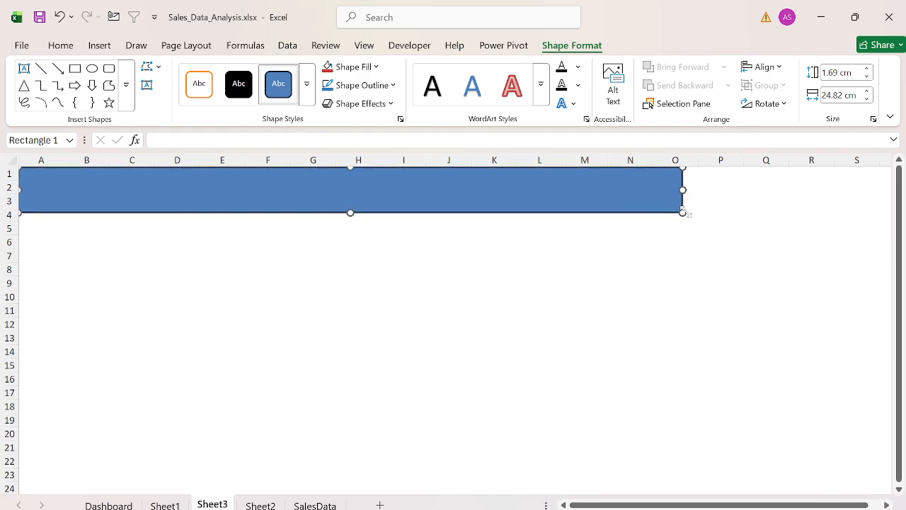
{"action": "left_click_drag", "start_coordinate": [684, 210], "coordinate": [789, 205]}
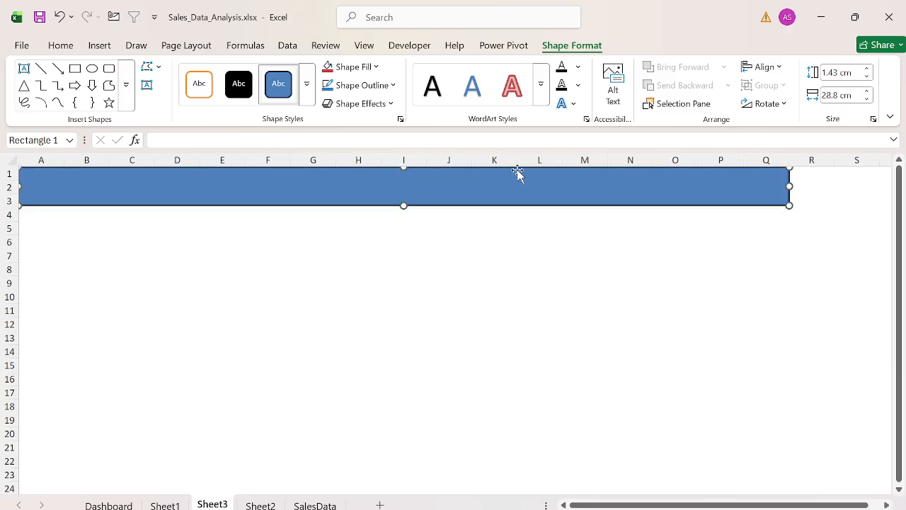
- Style the header rectangle with the Moderate Effect - Blue, Accent 1 theme style and the first preset effect in the second row
{"action": "left_click", "coordinate": [307, 102]}
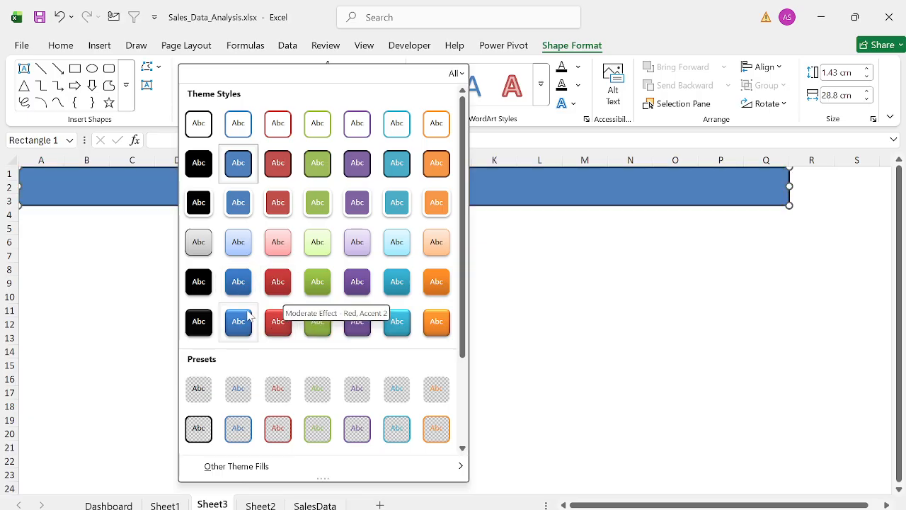
{"action": "left_click", "coordinate": [237, 280]}
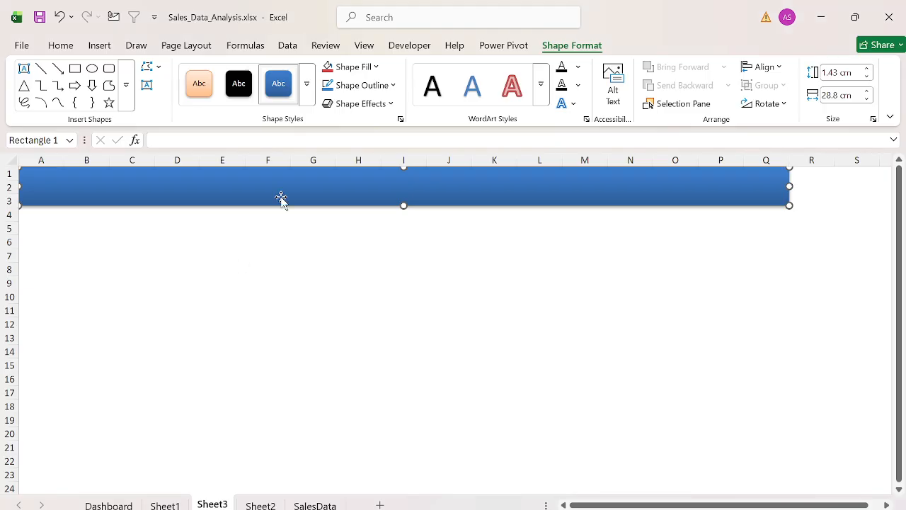
{"action": "left_click", "coordinate": [382, 104]}
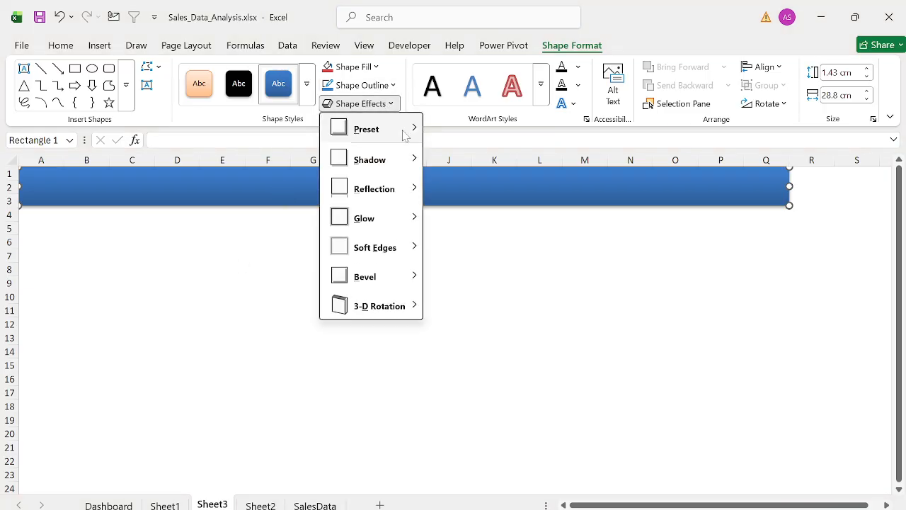
{"action": "mouse_move", "coordinate": [406, 131]}
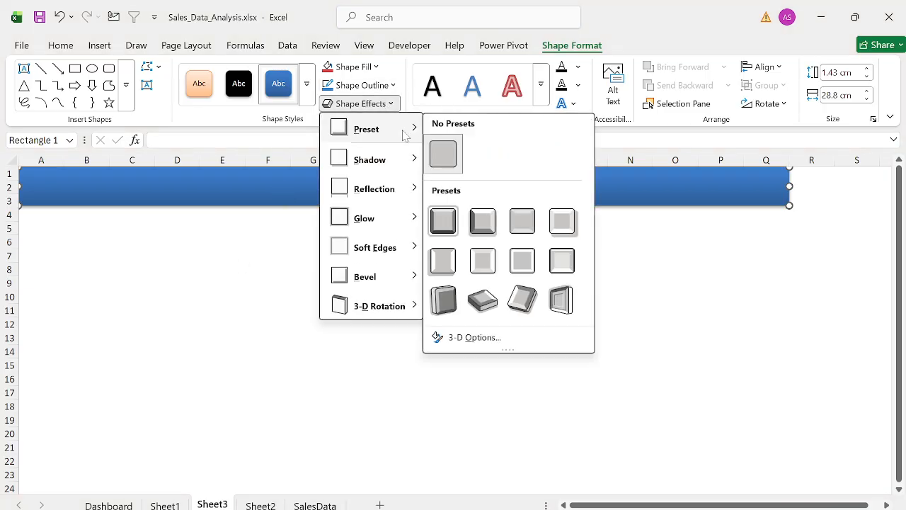
{"action": "left_click", "coordinate": [443, 261]}
{"action": "left_click", "coordinate": [308, 241]}
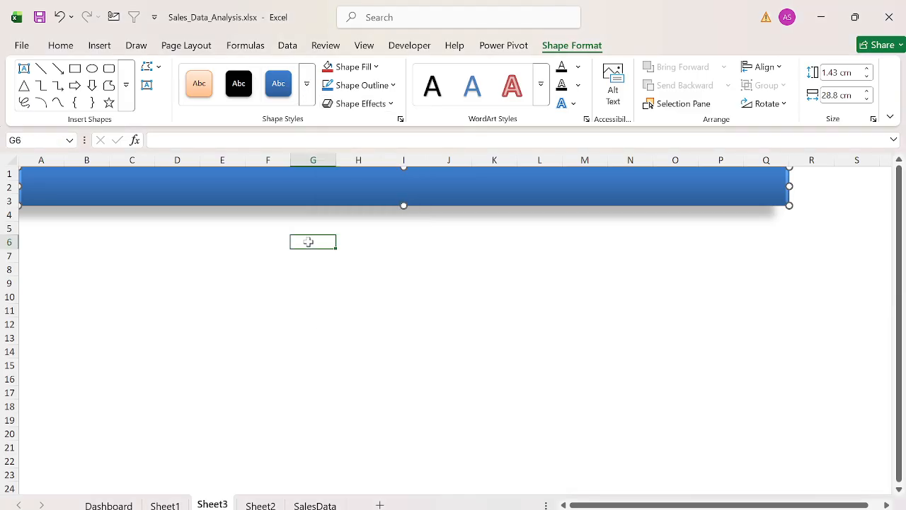
- Add the text "Sales Performance Dashboard - 2025 [ One view Dashboard ]" to the header rectangle
{"action": "left_click", "coordinate": [229, 191]}
{"action": "right_click", "coordinate": [229, 190]}
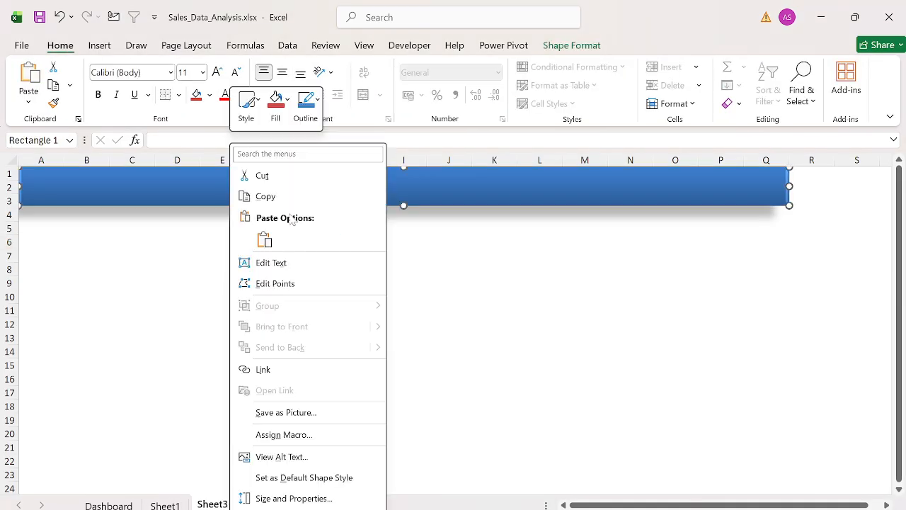
{"action": "left_click", "coordinate": [293, 267]}
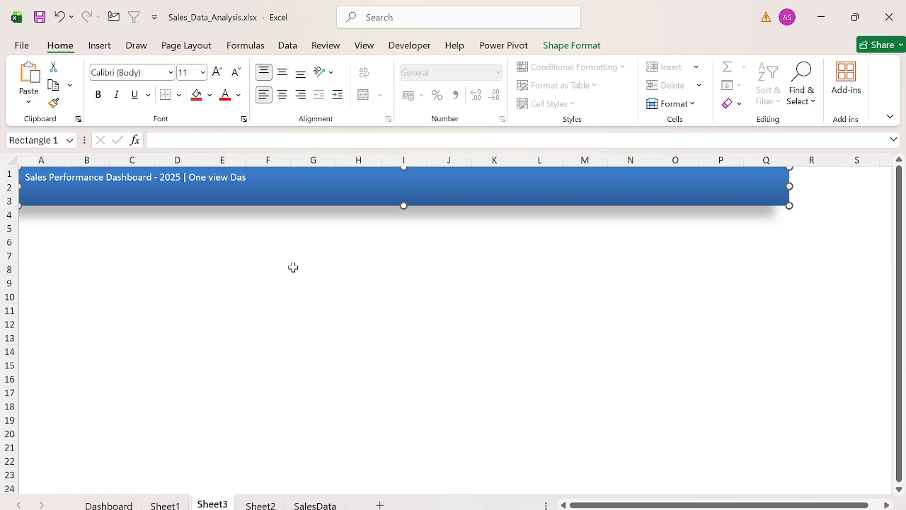
{"action": "type", "text": "]"}
- Make the header title bold and set its font size to 14
{"action": "key", "text": "ctrl+a"}
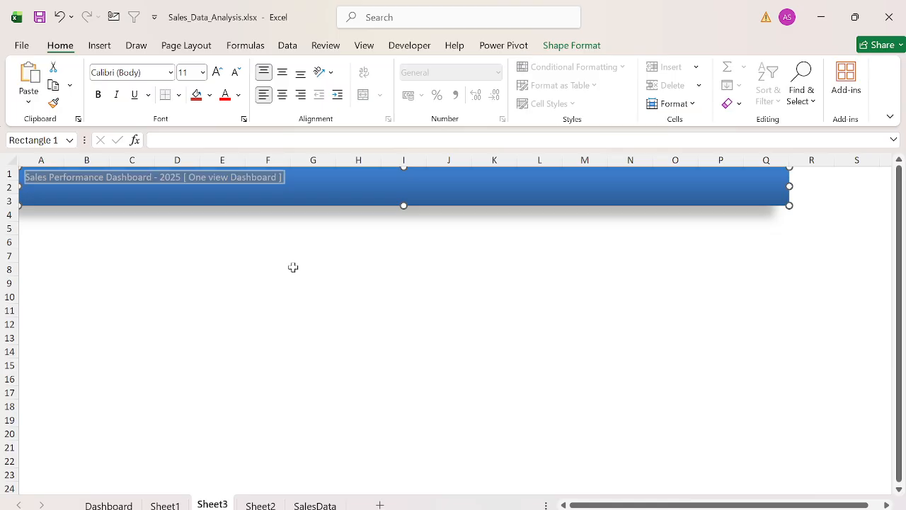
{"action": "left_click", "coordinate": [218, 73]}
{"action": "left_click", "coordinate": [217, 72]}
{"action": "left_click", "coordinate": [218, 72]}
{"action": "key", "text": "ctrl+b"}
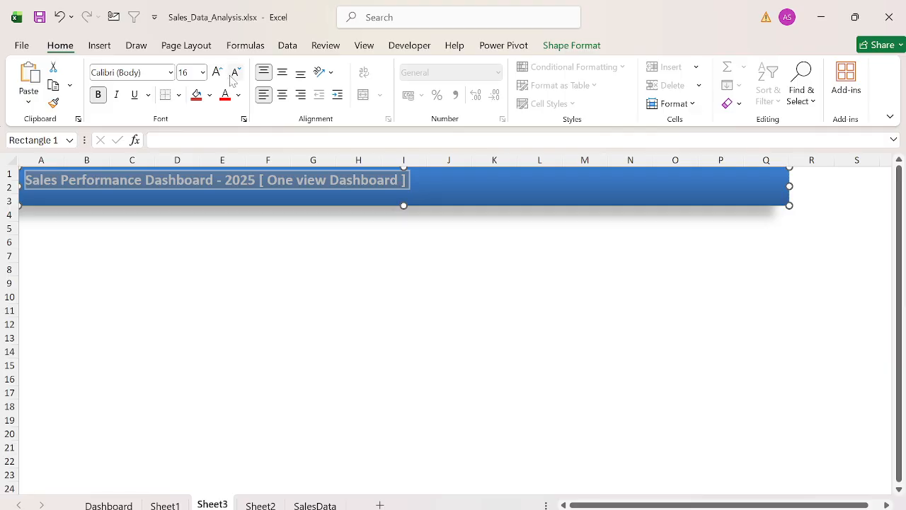
{"action": "left_click", "coordinate": [236, 73]}
{"action": "left_click", "coordinate": [236, 72]}
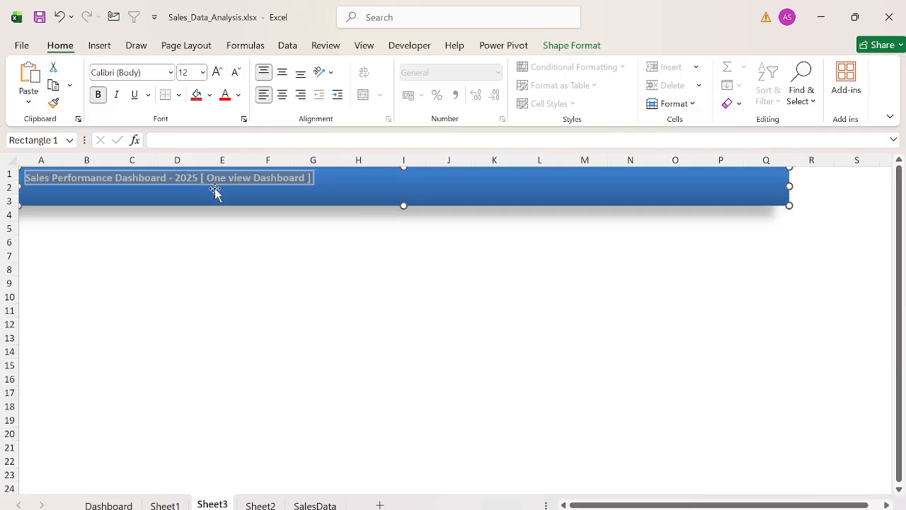
{"action": "left_click", "coordinate": [217, 72]}
{"action": "left_click", "coordinate": [196, 239]}
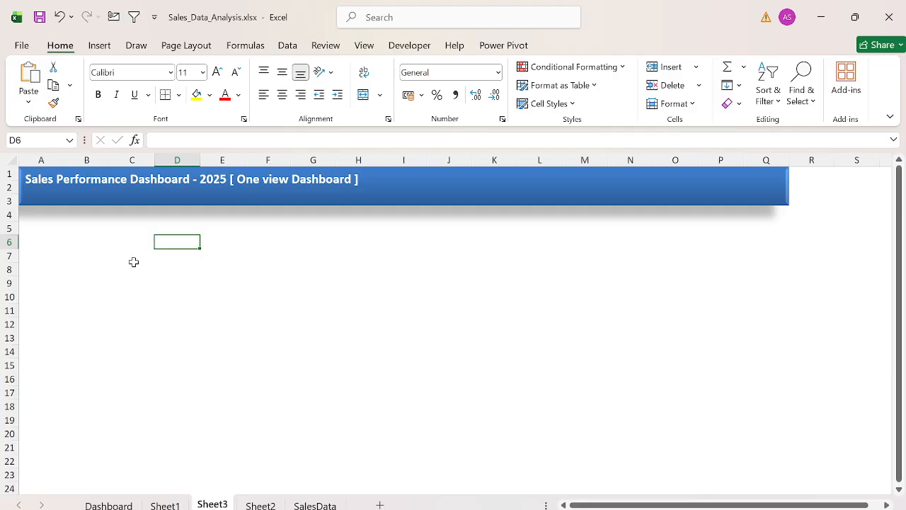
- Merge cells A5:B5 and enter Total Sales there as a bold, centred heading
{"action": "left_click_drag", "start_coordinate": [62, 234], "coordinate": [66, 234]}
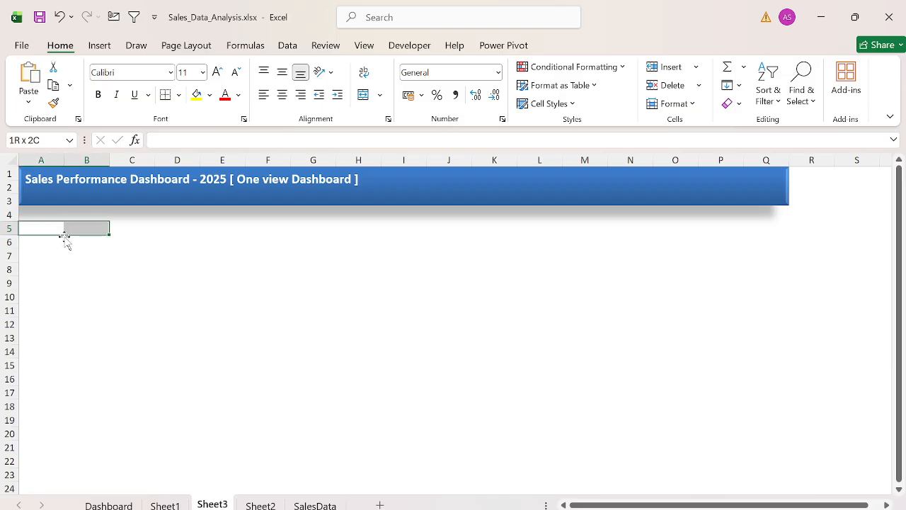
{"action": "left_click", "coordinate": [63, 234]}
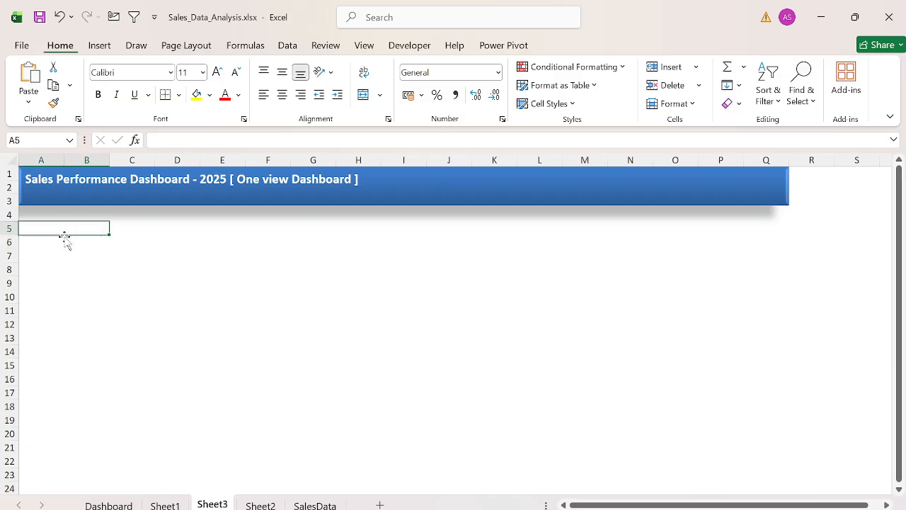
{"action": "type", "text": "Total Sales"}
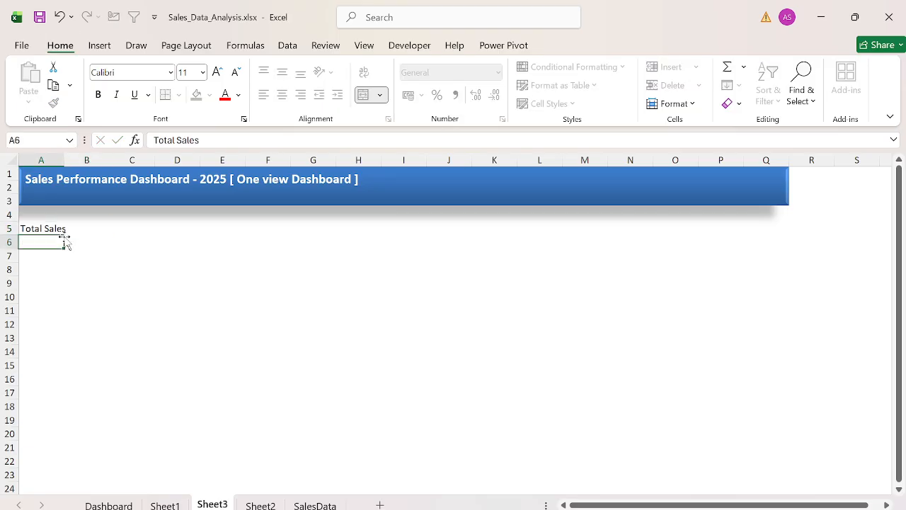
{"action": "key", "text": "ctrl+Return"}
{"action": "key", "text": "alt+h"}
{"action": "key", "text": "a"}
{"action": "key", "text": "c"}
{"action": "key", "text": "ctrl+b"}
{"action": "key", "text": "Down"}
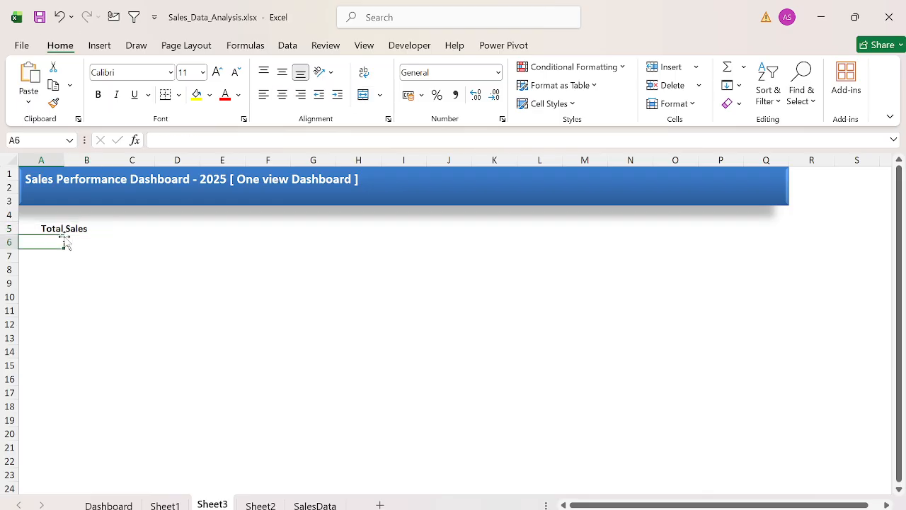
- Merge and centre cells A6:B9 beneath the Total Sales heading
{"action": "key", "text": "shift+Right"}
{"action": "key", "text": "shift+Down"}
{"action": "key", "text": "shift+Down"}
{"action": "key", "text": "shift+Down"}
{"action": "key", "text": "alt+h"}
{"action": "key", "text": "m"}
{"action": "key", "text": "c"}
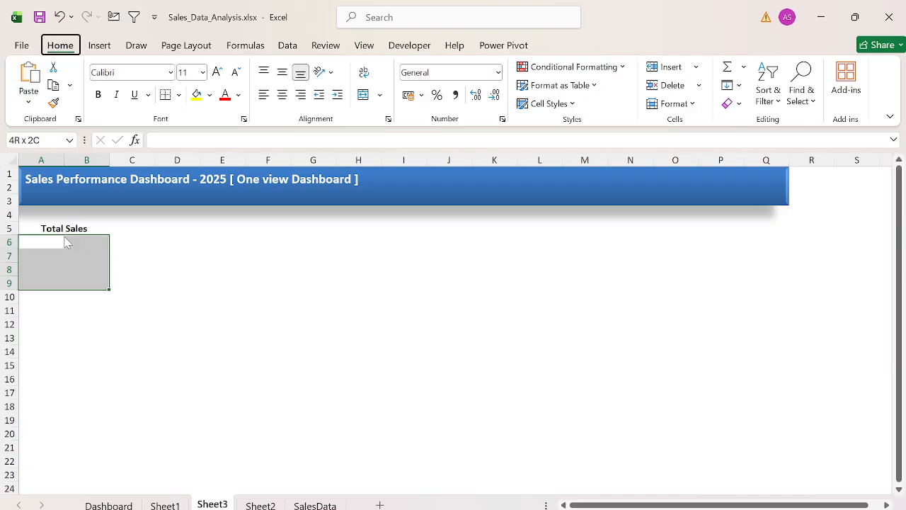
- Fill the Total Sales heading with the medium blue theme colour and the merged cell below it with the lightest blue tint
{"action": "key", "text": "Up"}
{"action": "key", "text": "alt+h"}
{"action": "key", "text": "h"}
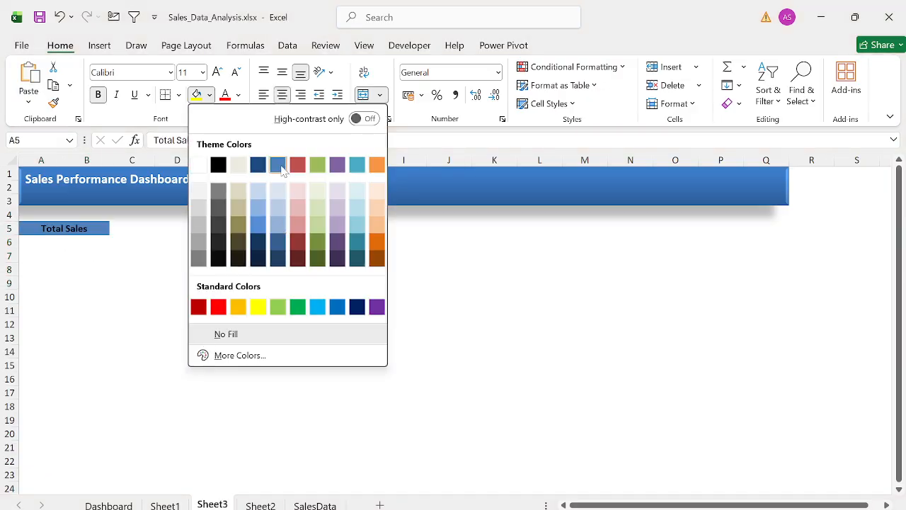
{"action": "left_click", "coordinate": [281, 168]}
{"action": "key", "text": "Down"}
{"action": "key", "text": "alt+h"}
{"action": "key", "text": "h"}
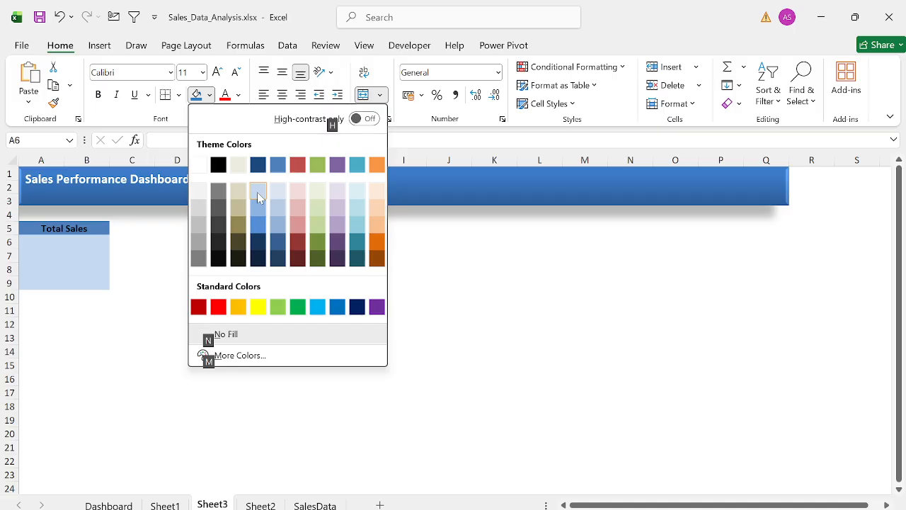
{"action": "left_click", "coordinate": [257, 192]}
- Copy the Total Sales card in A5:B9 and paste it at D5, H5 and K5
{"action": "key", "text": "shift+Up"}
{"action": "key", "text": "ctrl+c"}
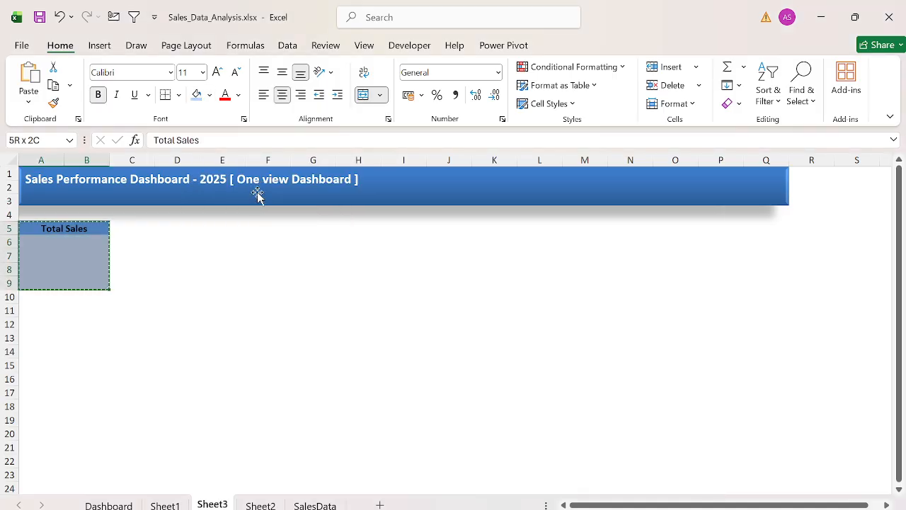
{"action": "key", "text": "Right"}
{"action": "key", "text": "Right"}
{"action": "key", "text": "Up"}
{"action": "key", "text": "ctrl+v"}
{"action": "key", "text": "Right"}
{"action": "key", "text": "Right"}
{"action": "key", "text": "Right"}
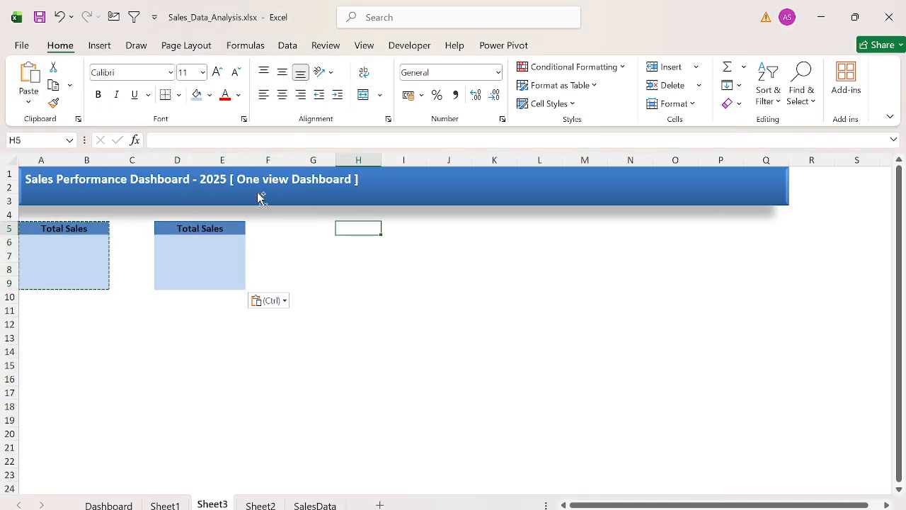
{"action": "key", "text": "ctrl+v"}
{"action": "key", "text": "Right"}
{"action": "key", "text": "Right"}
{"action": "key", "text": "Return"}
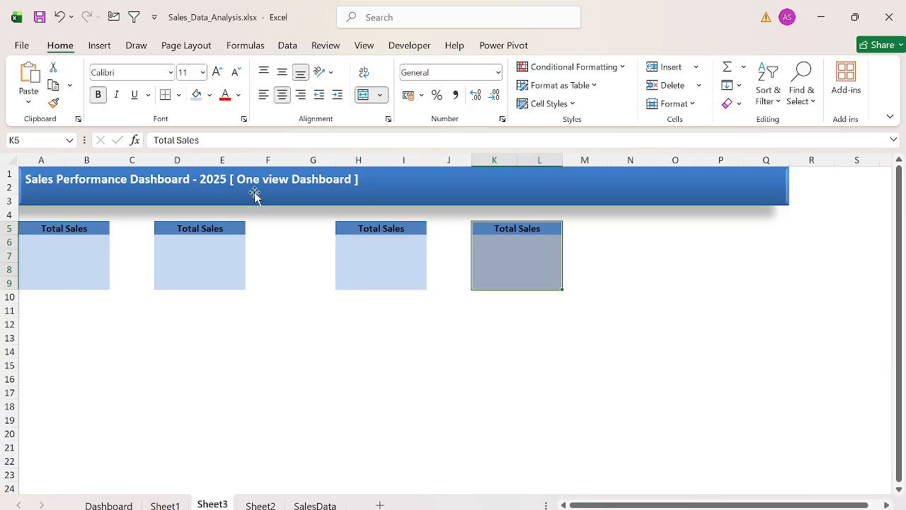
- Close the gaps between the four cards by removing the extra blank column and narrowing spacer columns C, F and I
{"action": "left_click_drag", "start_coordinate": [153, 159], "coordinate": [115, 161]}
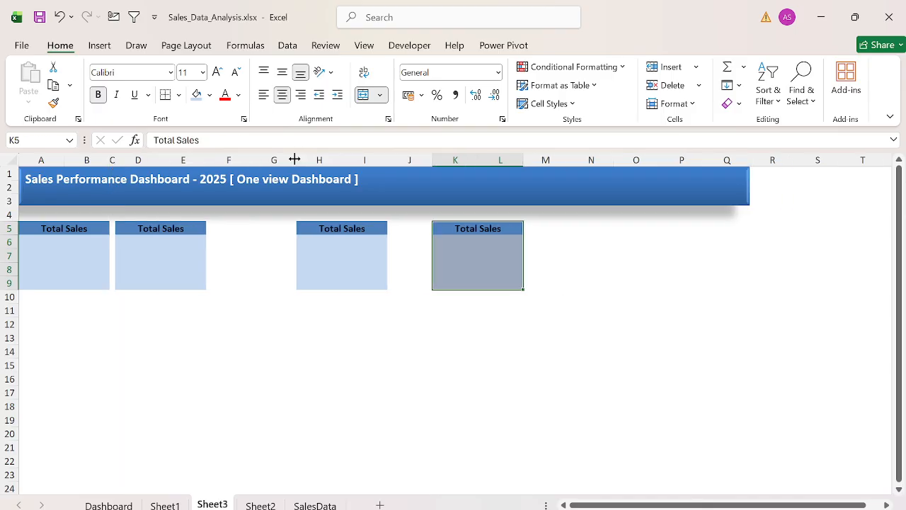
{"action": "left_click_drag", "start_coordinate": [294, 160], "coordinate": [210, 160]}
{"action": "left_click", "coordinate": [235, 154]}
{"action": "left_click", "coordinate": [332, 233]}
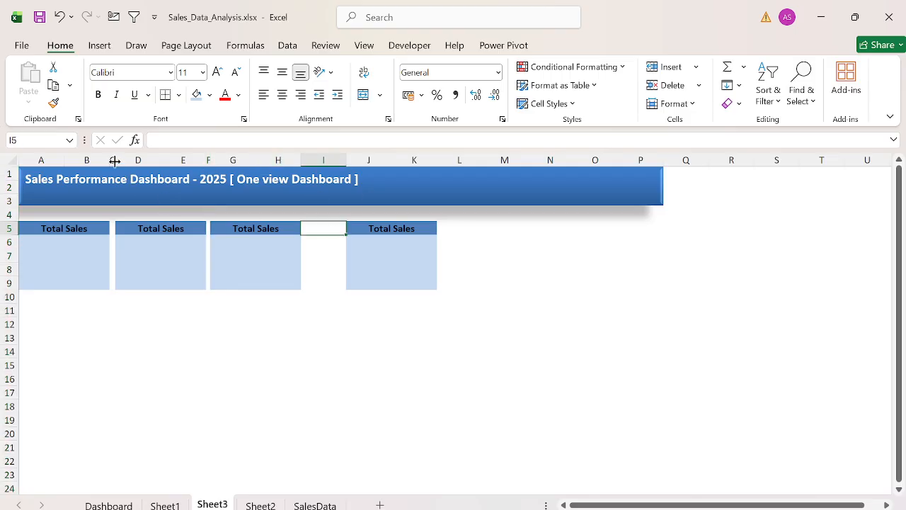
{"action": "left_click_drag", "start_coordinate": [114, 161], "coordinate": [112, 163]}
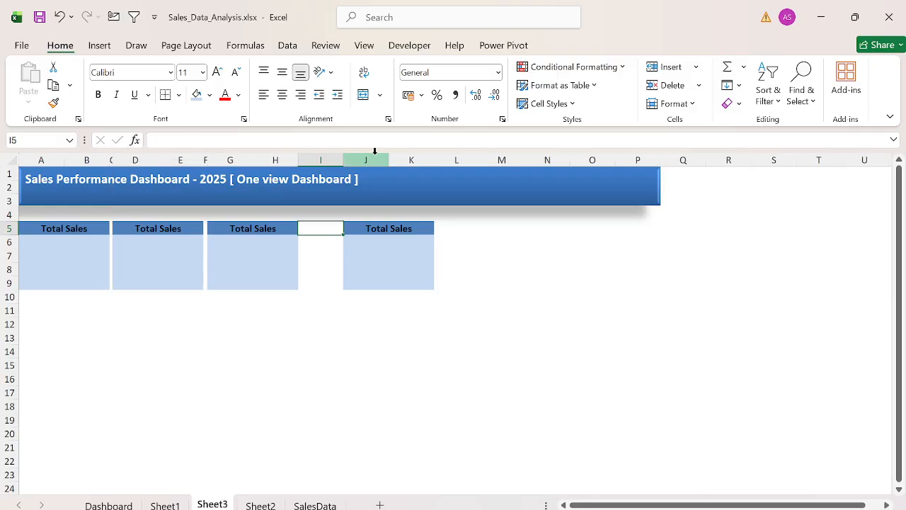
{"action": "left_click_drag", "start_coordinate": [344, 159], "coordinate": [302, 167]}
{"action": "left_click", "coordinate": [457, 238]}
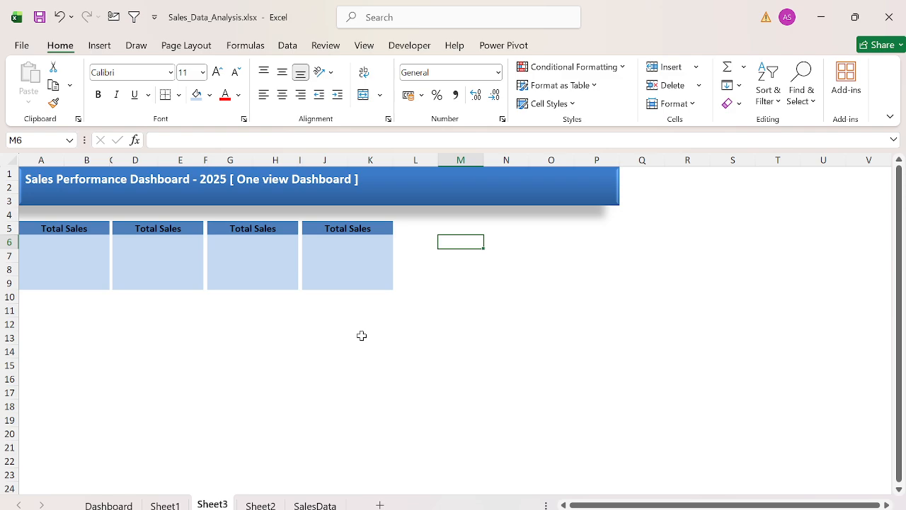
- Examine the column headings of the sales table on the SalesData sheet
{"action": "key", "text": "ctrl+Page_Down"}
{"action": "key", "text": "ctrl+Page_Down"}
{"action": "key", "text": "Left"}
{"action": "key", "text": "Left"}
{"action": "key", "text": "Left"}
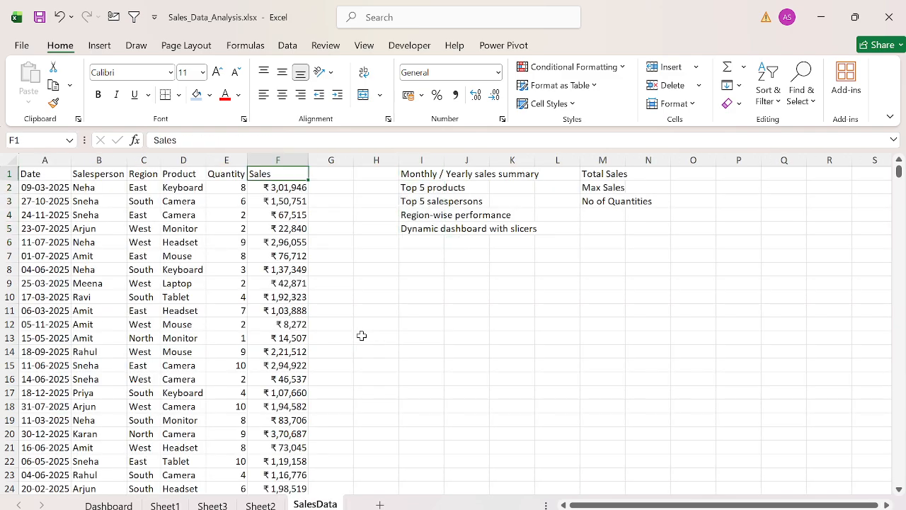
{"action": "key", "text": "Left"}
{"action": "key", "text": "Left"}
{"action": "key", "text": "Left"}
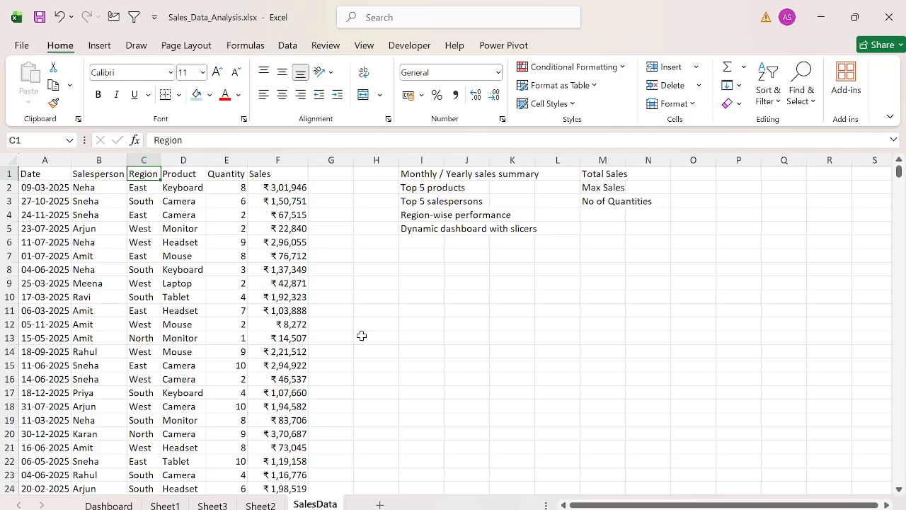
- Delete the blank worksheet Sheet2
{"action": "key", "text": "ctrl+Page_Up"}
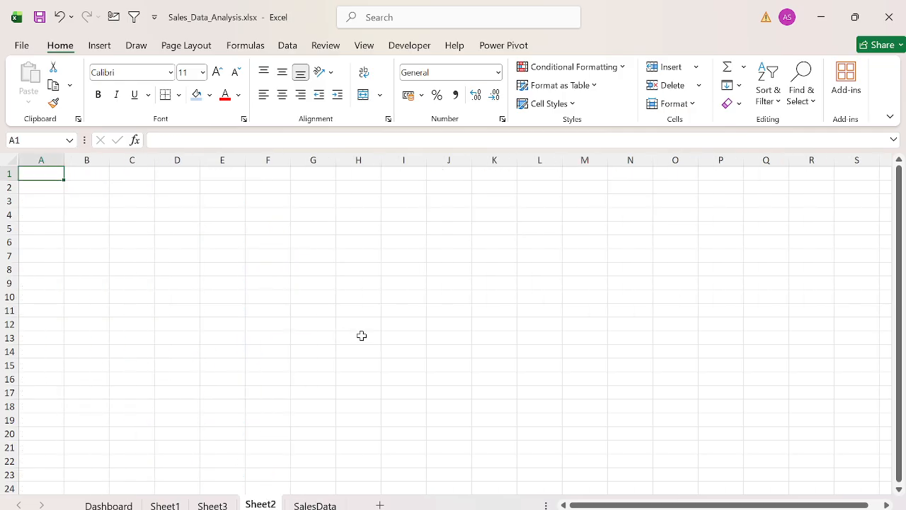
{"action": "key", "text": "ctrl+Page_Up"}
{"action": "key", "text": "ctrl+Page_Down"}
{"action": "key", "text": "ctrl+Page_Down"}
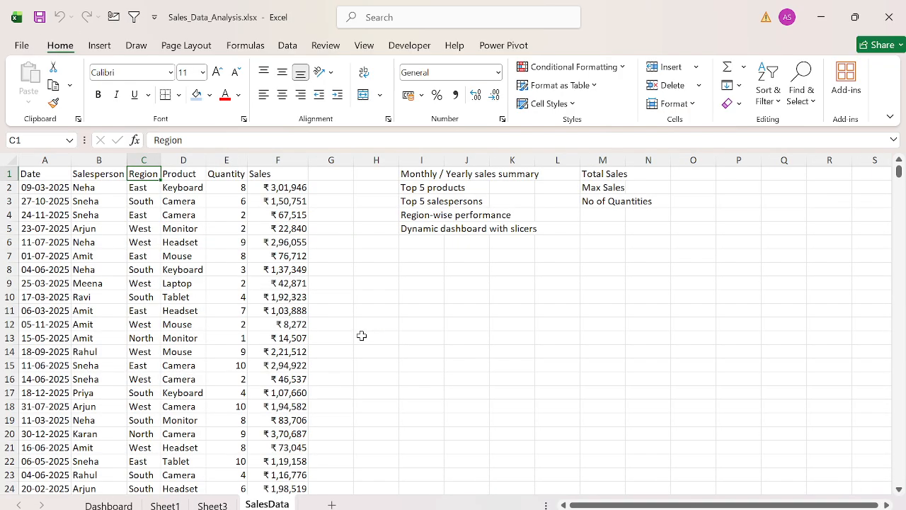
- Rename Sheet3 as Dashboard-1
{"action": "key", "text": "ctrl+Page_Up"}
{"action": "key", "text": "F6"}
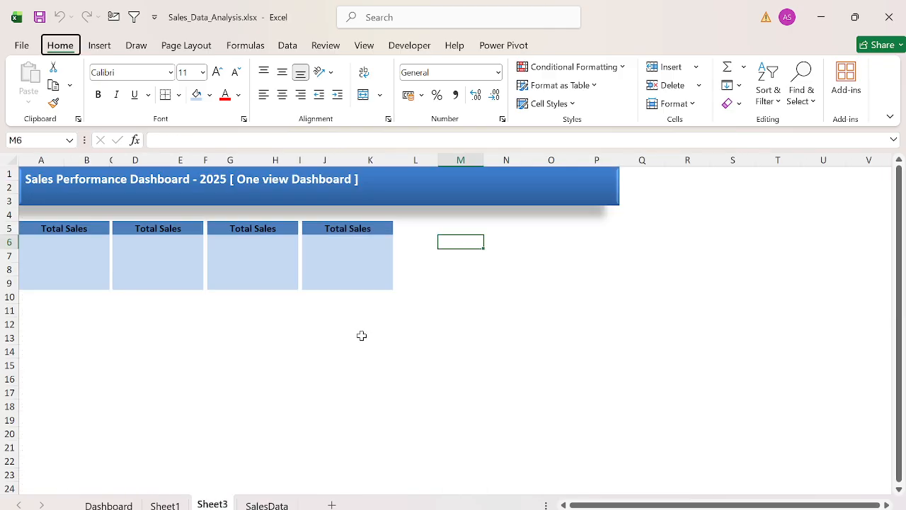
{"action": "key", "text": "alt+h"}
{"action": "type", "text": "orDashboard-1"}
{"action": "key", "text": "Return"}
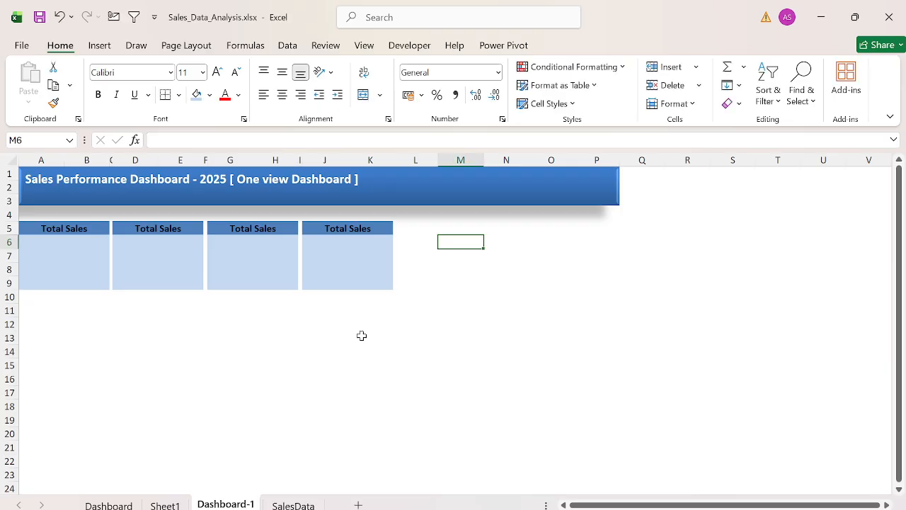
- Replace the heading of the second card in D5 with Max Sales
{"action": "key", "text": "Left"}
{"action": "key", "text": "Up"}
{"action": "key", "text": "Left"}
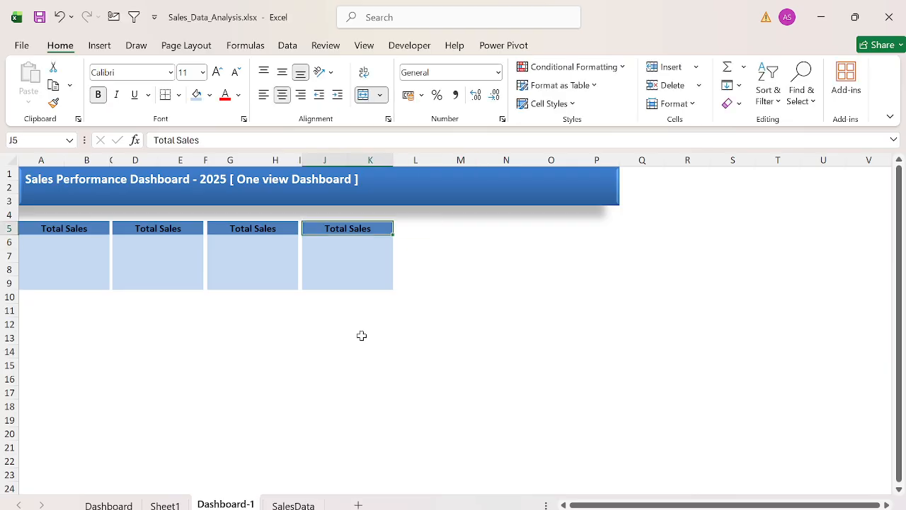
{"action": "key", "text": "Right"}
{"action": "key", "text": "Left"}
{"action": "key", "text": "Left"}
{"action": "key", "text": "Left"}
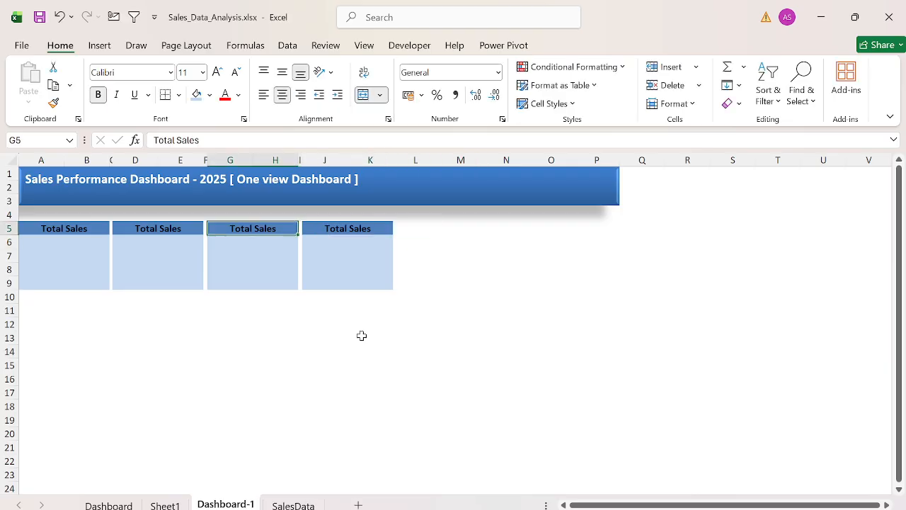
{"action": "type", "text": "Max Sales"}
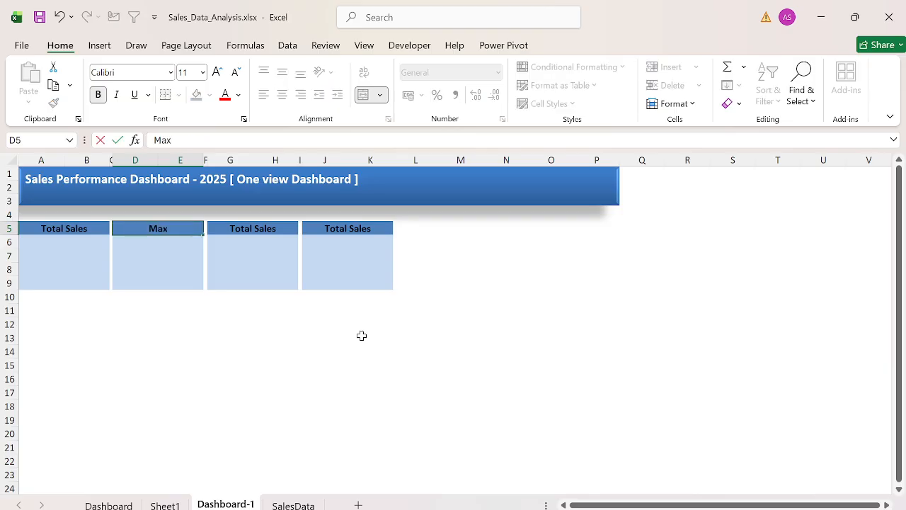
{"action": "key", "text": "Tab"}
{"action": "key", "text": "Right"}
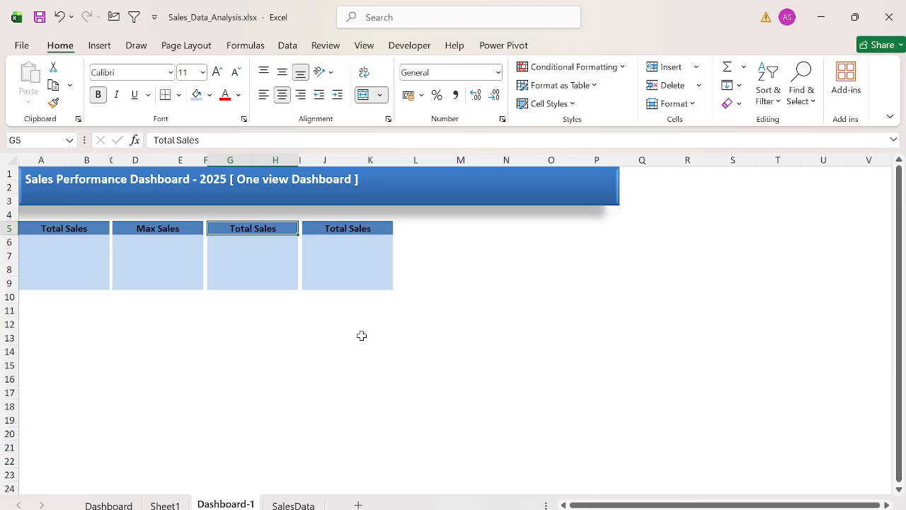
- Replace the third card's heading in G5 with No of Quantity and the fourth card's heading in J5 with Avg Sales
{"action": "key", "text": "ctrl+Page_Down"}
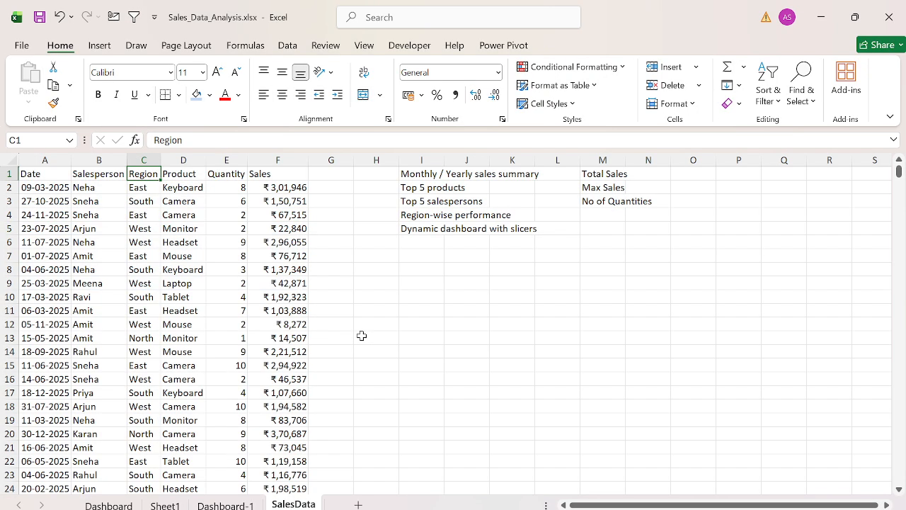
{"action": "key", "text": "ctrl+Page_Up"}
{"action": "type", "text": "N"}
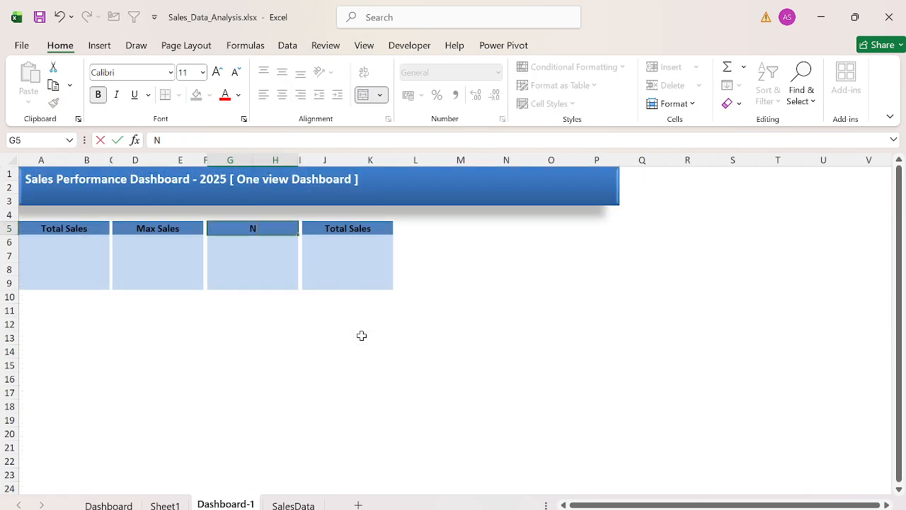
{"action": "type", "text": "o of Quantity"}
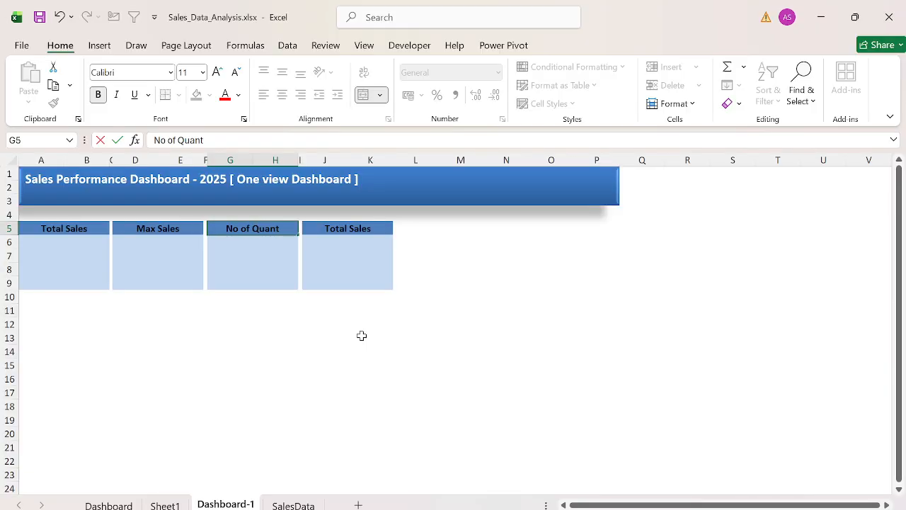
{"action": "key", "text": "Tab"}
{"action": "key", "text": "Tab"}
{"action": "type", "text": "A"}
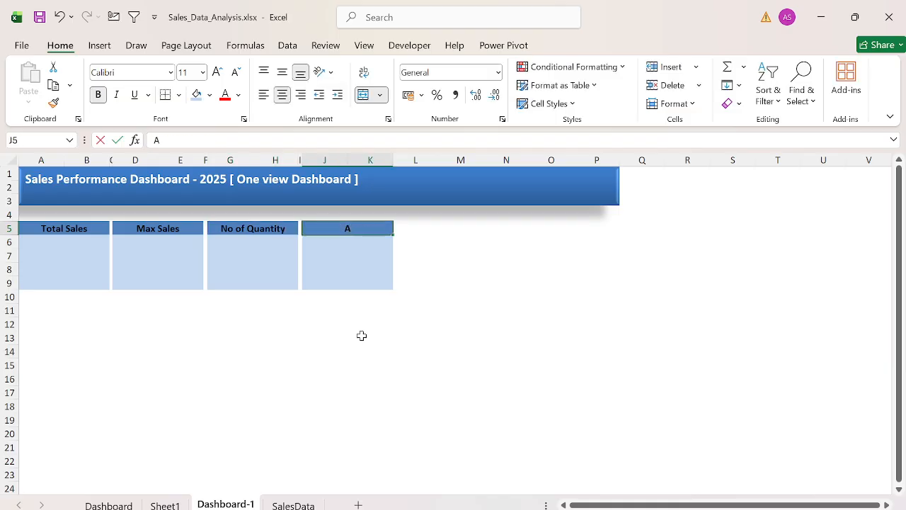
{"action": "type", "text": "vg Sales"}
{"action": "key", "text": "Tab"}
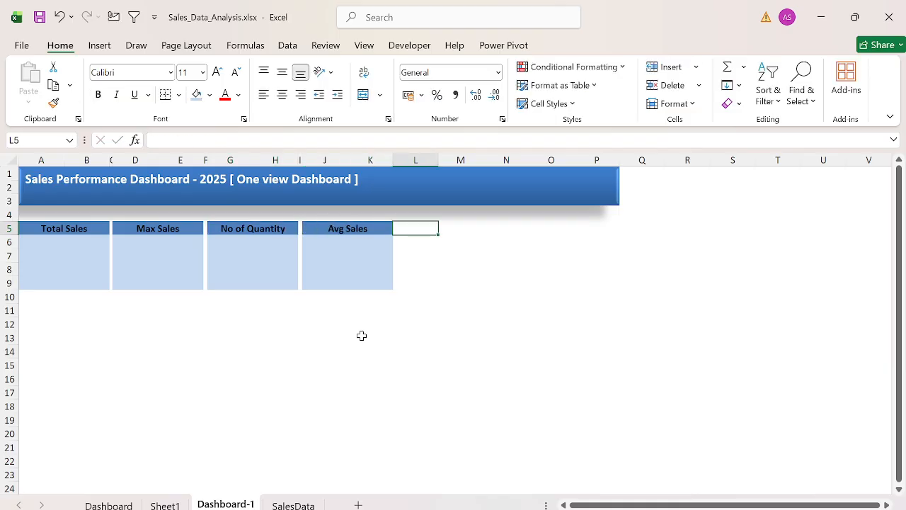
- Copy the Avg Sales card to M5 and narrow column L to a thin gap like the other spacer columns
{"action": "key", "text": "Left"}
{"action": "key", "text": "ctrl+shift+Down"}
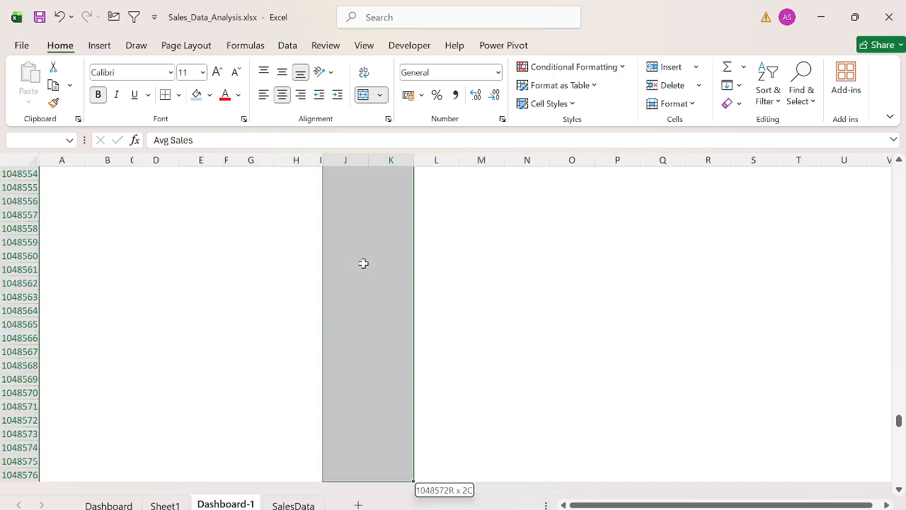
{"action": "key", "text": "ctrl+c"}
{"action": "key", "text": "ctrl+shift+Up"}
{"action": "key", "text": "shift+Down"}
{"action": "key", "text": "ctrl+c"}
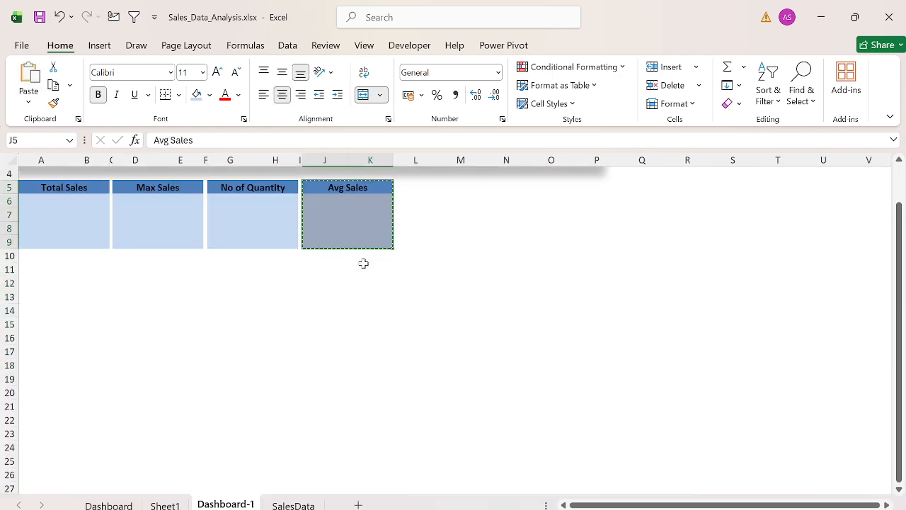
{"action": "key", "text": "Right"}
{"action": "key", "text": "Right"}
{"action": "key", "text": "ctrl+v"}
{"action": "key", "text": "Escape"}
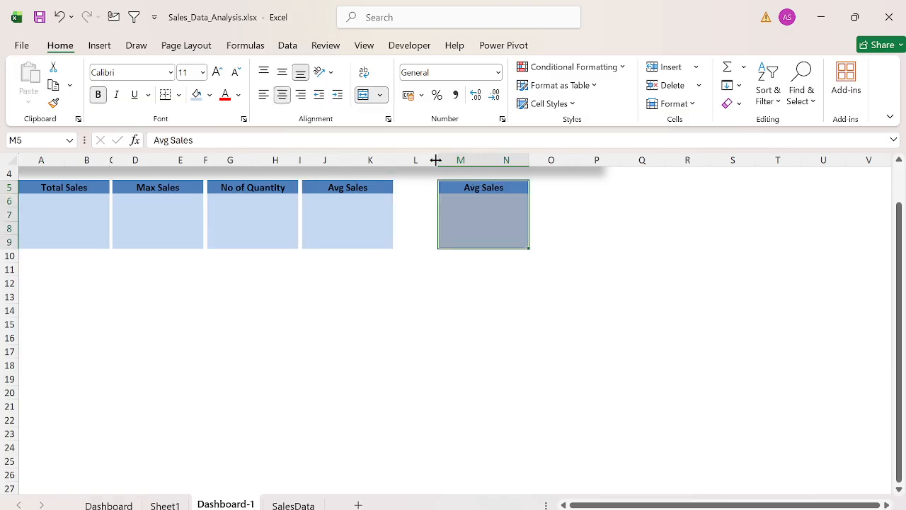
{"action": "left_click_drag", "start_coordinate": [437, 160], "coordinate": [394, 165]}
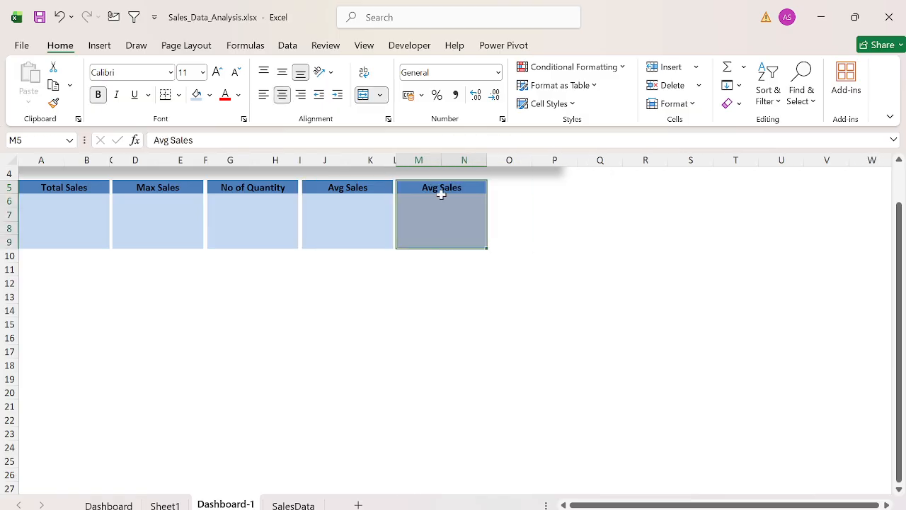
- Replace the heading of the fifth card in M5 with Min Sales
{"action": "left_click", "coordinate": [441, 189]}
{"action": "type", "text": "nin"}
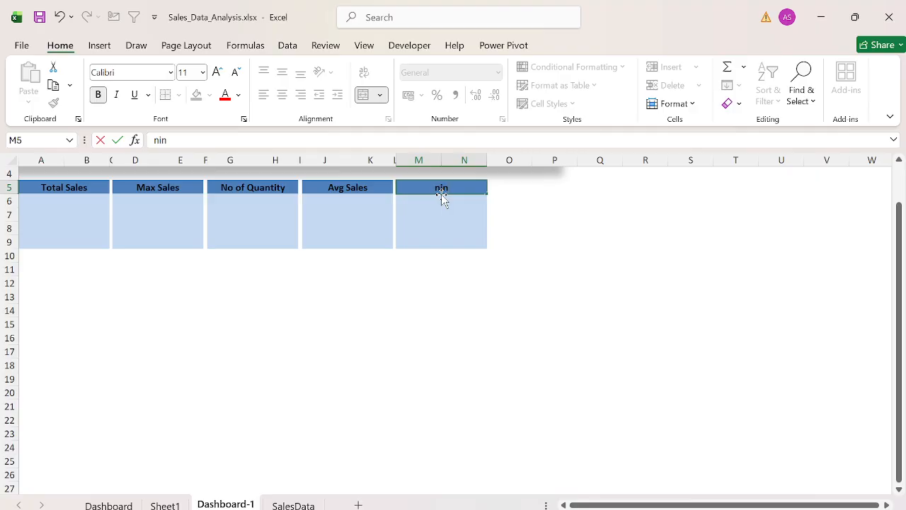
{"action": "key", "text": "Escape"}
{"action": "type", "text": "Min Sales"}
{"action": "key", "text": "Return"}
- Shorten the header banner so it ends at the outer edge of column N, in line with the fifth card
{"action": "key", "text": "Right"}
{"action": "key", "text": "ctrl+Up"}
{"action": "key", "text": "ctrl+Left"}
{"action": "key", "text": "Down"}
{"action": "key", "text": "Down"}
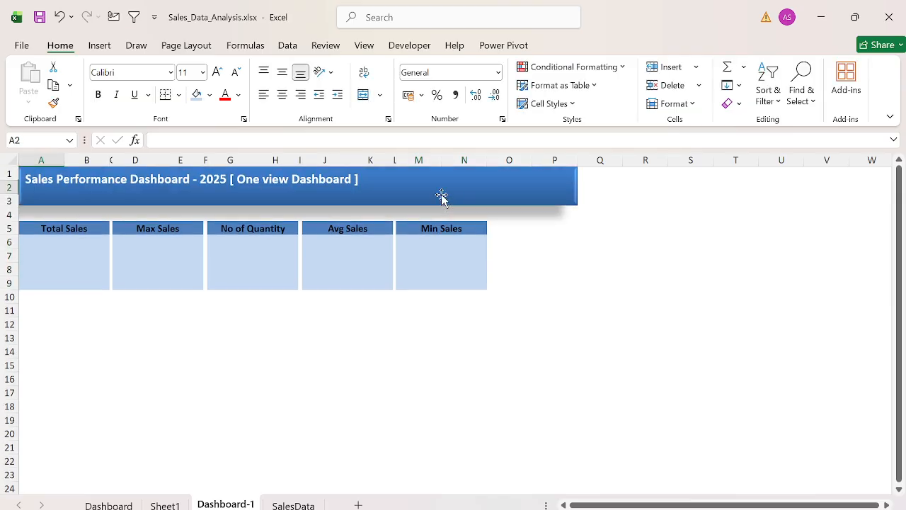
{"action": "left_click", "coordinate": [461, 196]}
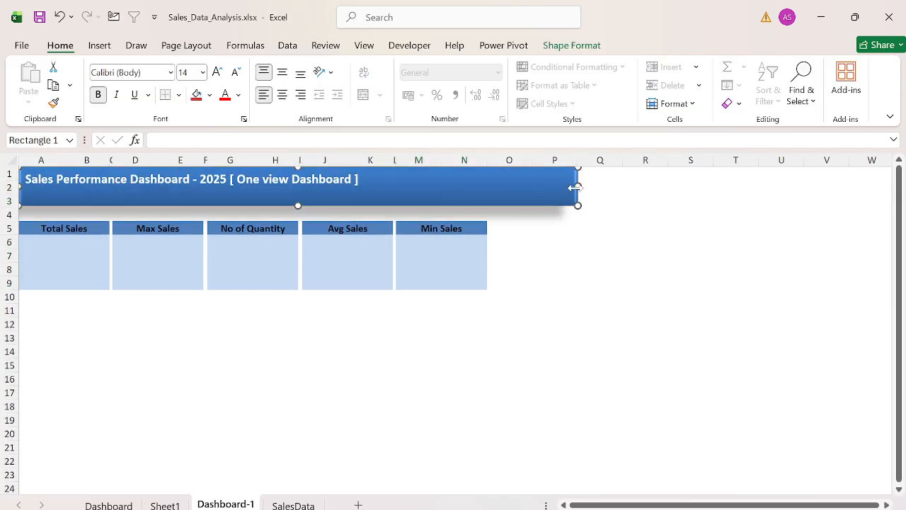
{"action": "left_click_drag", "start_coordinate": [577, 186], "coordinate": [486, 192]}
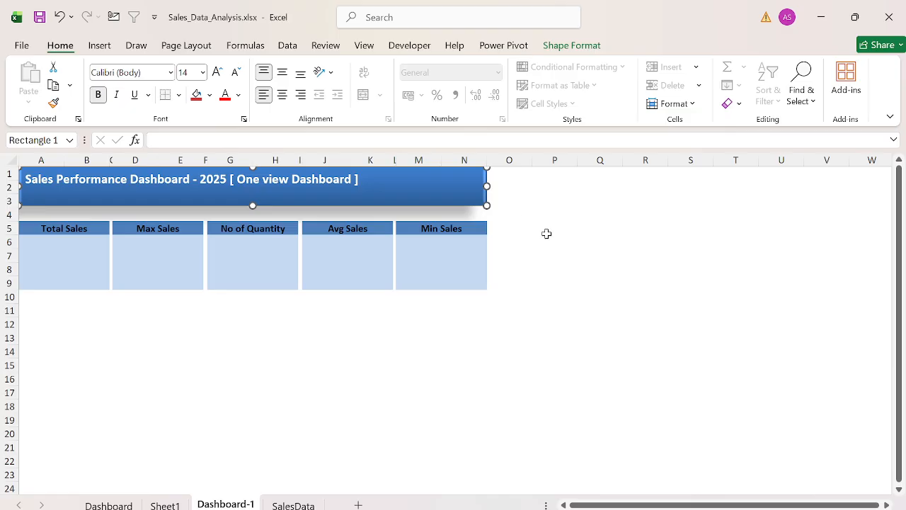
{"action": "left_click", "coordinate": [547, 231]}
- Reduce the height of row 4 to a thin gap between the banner and the cards
{"action": "key", "text": "ctrl+Left"}
{"action": "key", "text": "ctrl+Left"}
{"action": "key", "text": "ctrl+Left"}
{"action": "key", "text": "ctrl+Left"}
{"action": "key", "text": "ctrl+Left"}
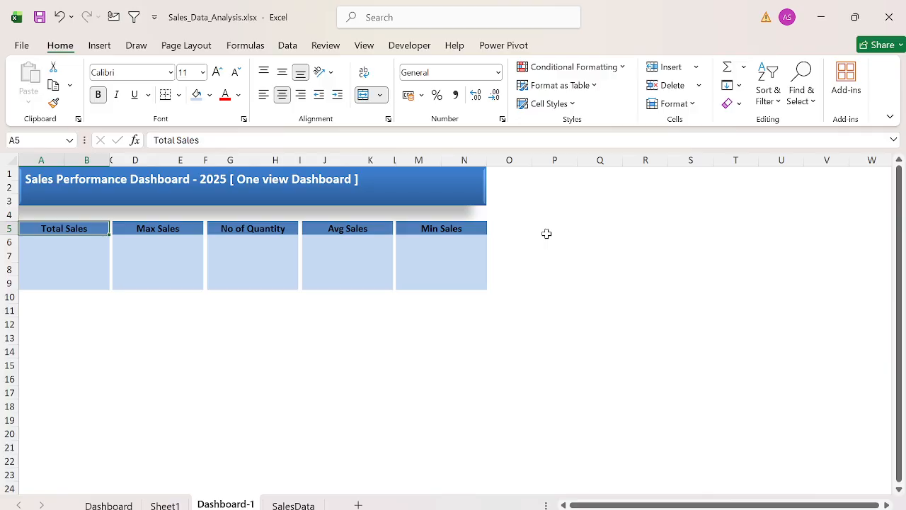
{"action": "key", "text": "Up"}
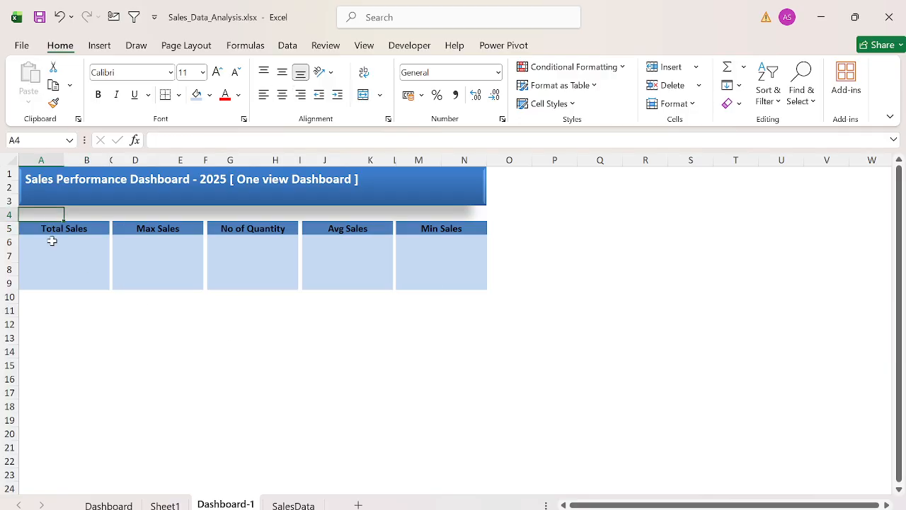
{"action": "left_click_drag", "start_coordinate": [9, 220], "coordinate": [10, 208]}
{"action": "left_click", "coordinate": [47, 298]}
{"action": "key", "text": "Up"}
{"action": "key", "text": "Up"}
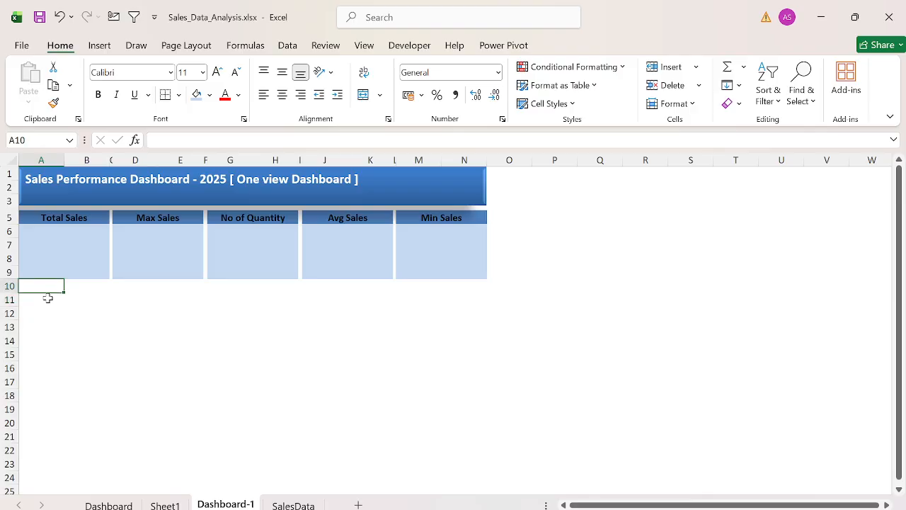
- Create a PivotTable on a new worksheet from SalesData A1:F2001 and add Sales to its values as a sum
{"action": "key", "text": "ctrl+Page_Down"}
{"action": "key", "text": "ctrl+Home"}
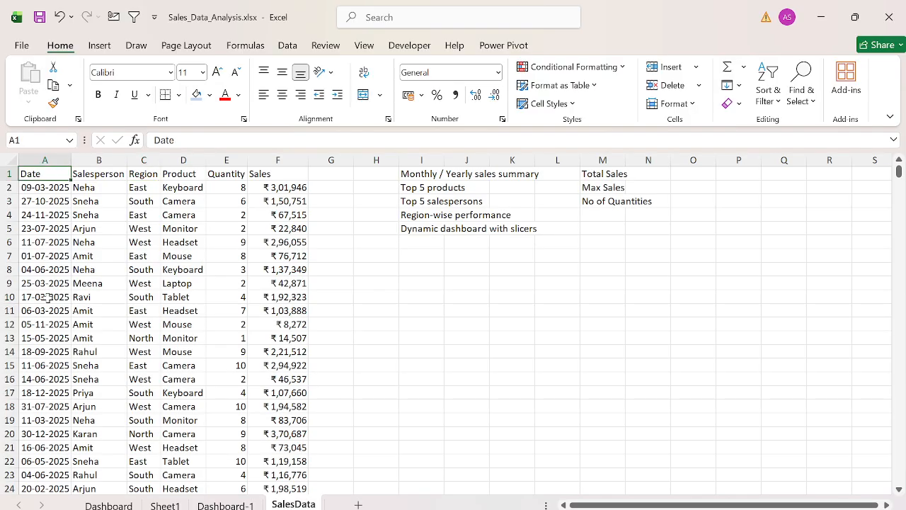
{"action": "key", "text": "ctrl+shift+End"}
{"action": "key", "text": "alt+n"}
{"action": "key", "text": "v"}
{"action": "key", "text": "t"}
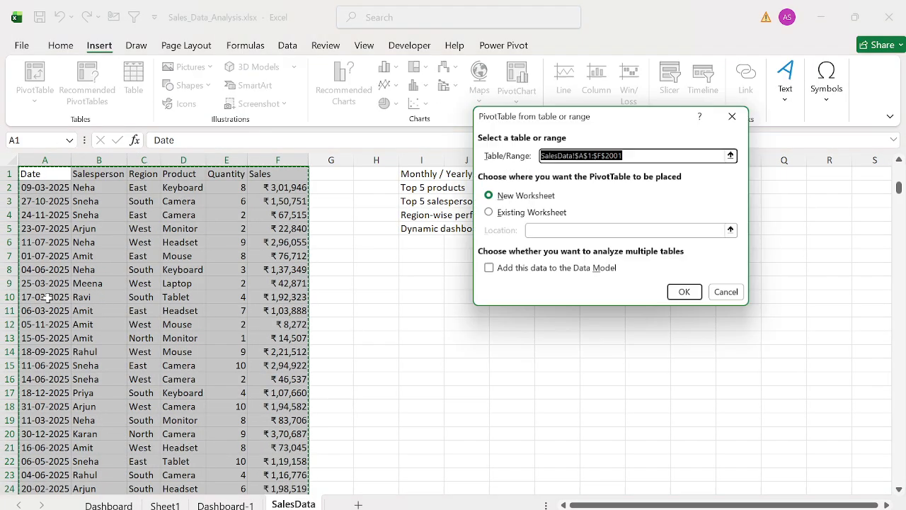
{"action": "key", "text": "Return"}
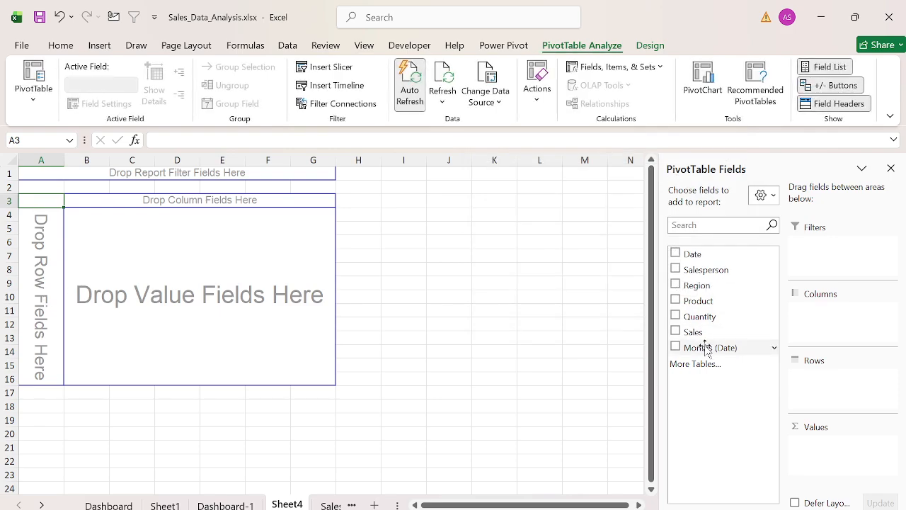
{"action": "left_click_drag", "start_coordinate": [692, 331], "coordinate": [828, 448]}
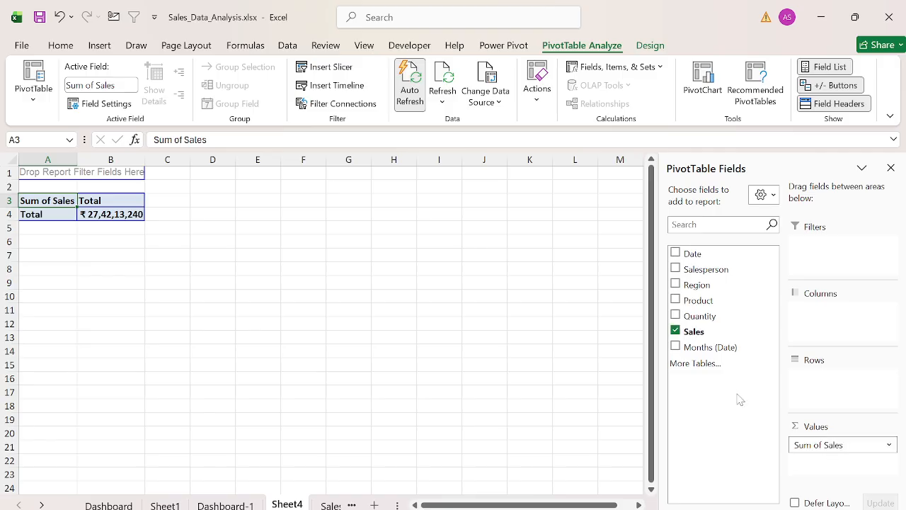
- Copy the PivotTable columns A:B and paste them at D1 on the same sheet
{"action": "left_click", "coordinate": [406, 228]}
{"action": "key", "text": "Up"}
{"action": "key", "text": "ctrl+space"}
{"action": "key", "text": "shift+Right"}
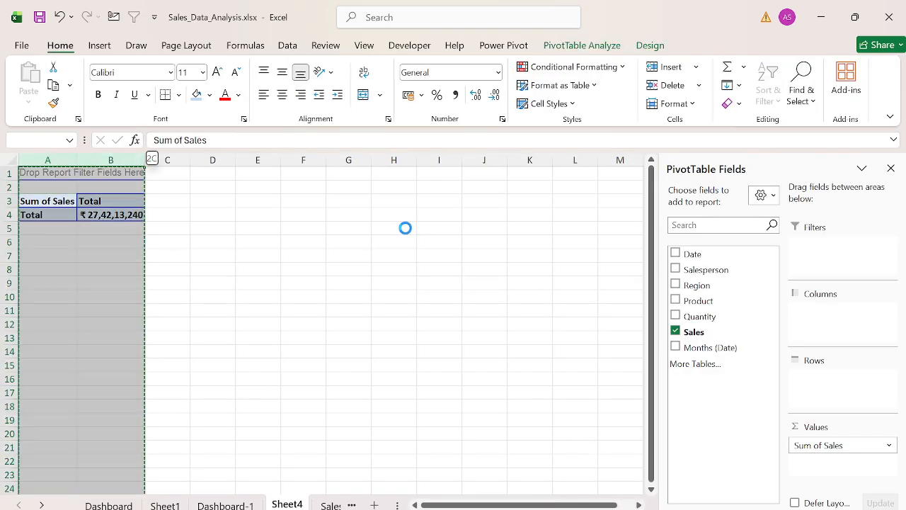
{"action": "key", "text": "ctrl+c"}
{"action": "key", "text": "Up"}
{"action": "key", "text": "Right"}
{"action": "key", "text": "Right"}
{"action": "key", "text": "Right"}
{"action": "key", "text": "ctrl+v"}
{"action": "key", "text": "Return"}
{"action": "key", "text": "Up"}
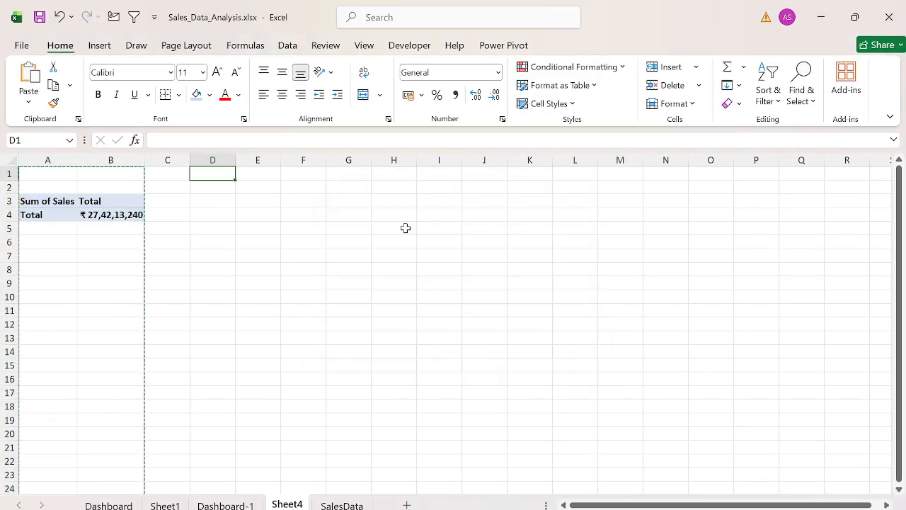
{"action": "key", "text": "ctrl+v"}
- Paste three more copies of the PivotTable at G1, J1 and M1
{"action": "key", "text": "Right"}
{"action": "key", "text": "Right"}
{"action": "key", "text": "Right"}
{"action": "key", "text": "ctrl+v"}
{"action": "key", "text": "Right"}
{"action": "key", "text": "Right"}
{"action": "key", "text": "Right"}
{"action": "key", "text": "ctrl+v"}
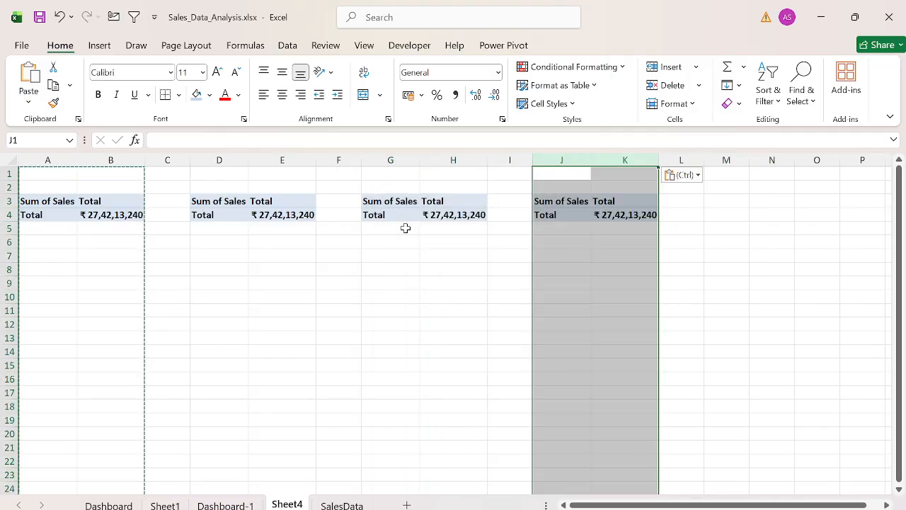
{"action": "key", "text": "Right"}
{"action": "key", "text": "Right"}
{"action": "key", "text": "Right"}
{"action": "key", "text": "ctrl+v"}
{"action": "key", "text": "Escape"}
- Summarize the Sales values of the second PivotTable, in columns D:E, by Max
{"action": "key", "text": "ctrl+Home"}
{"action": "key", "text": "Down"}
{"action": "key", "text": "Down"}
{"action": "key", "text": "Down"}
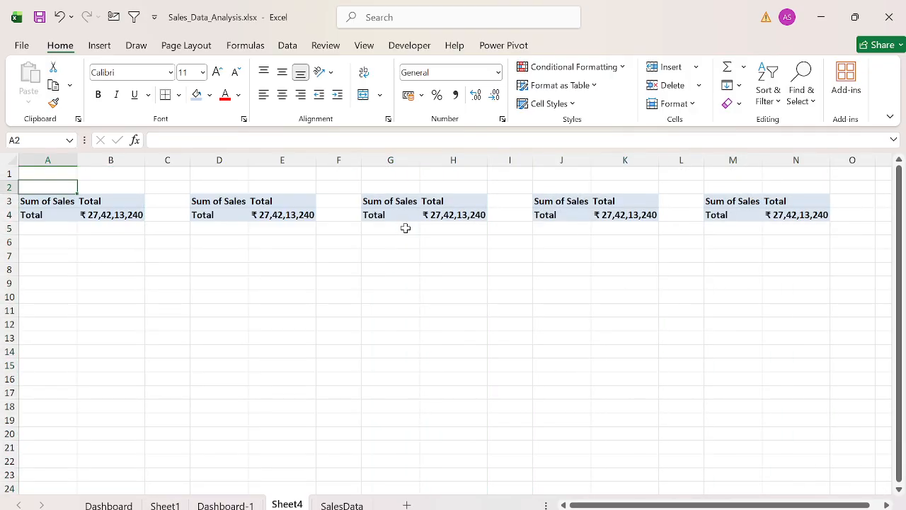
{"action": "key", "text": "Right"}
{"action": "key", "text": "Right"}
{"action": "key", "text": "Right"}
{"action": "key", "text": "Right"}
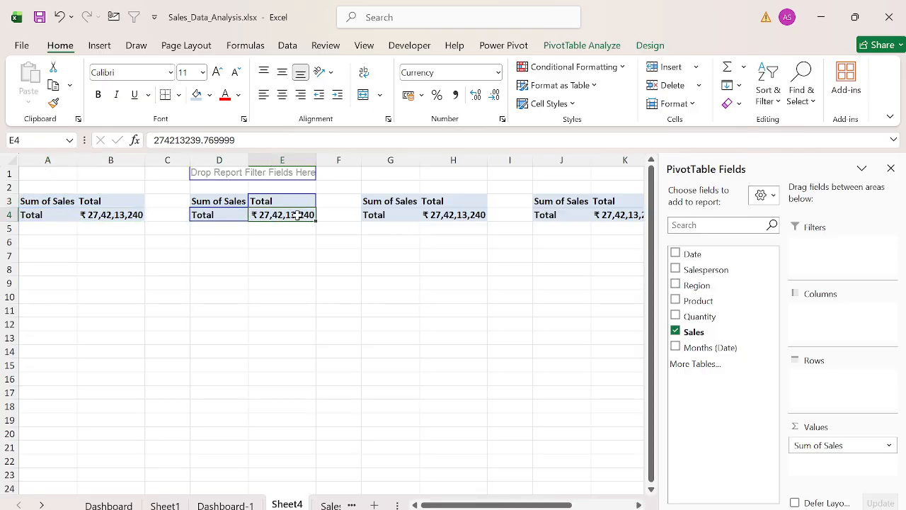
{"action": "right_click", "coordinate": [298, 215]}
{"action": "mouse_move", "coordinate": [424, 402]}
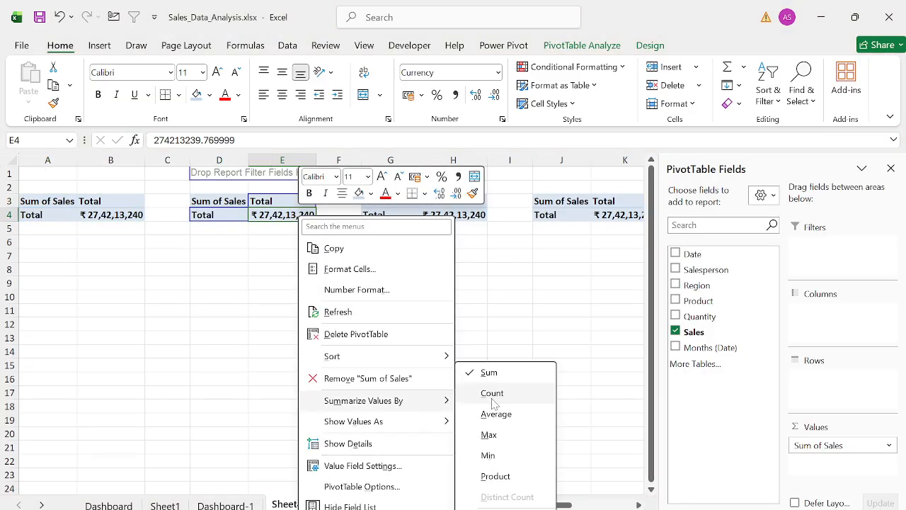
{"action": "left_click", "coordinate": [488, 434]}
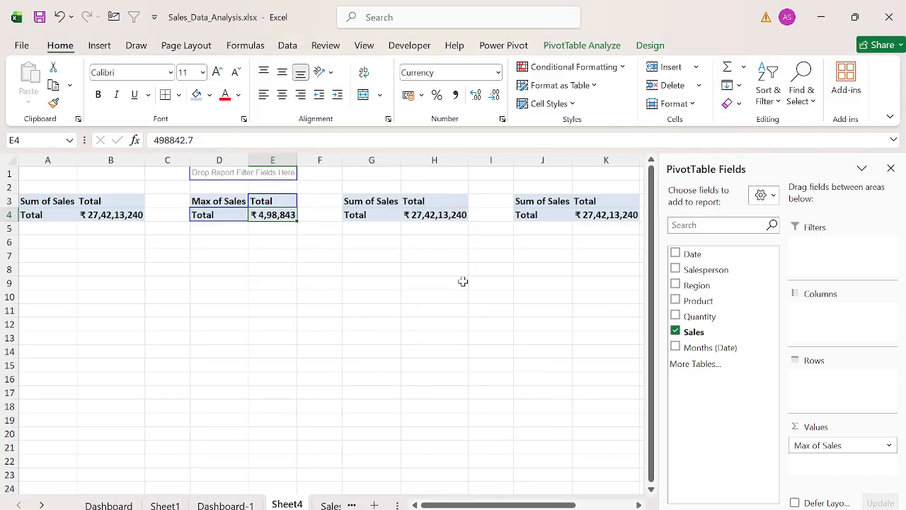
- Summarize Sales by Min in the PivotTable in columns G:H and by Average in the one in columns J:K
{"action": "right_click", "coordinate": [436, 217]}
{"action": "mouse_move", "coordinate": [535, 405]}
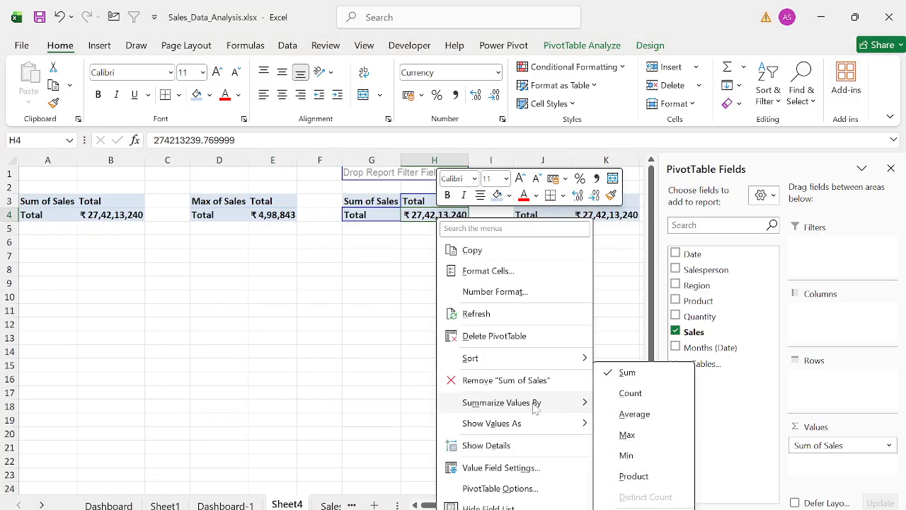
{"action": "left_click", "coordinate": [627, 455]}
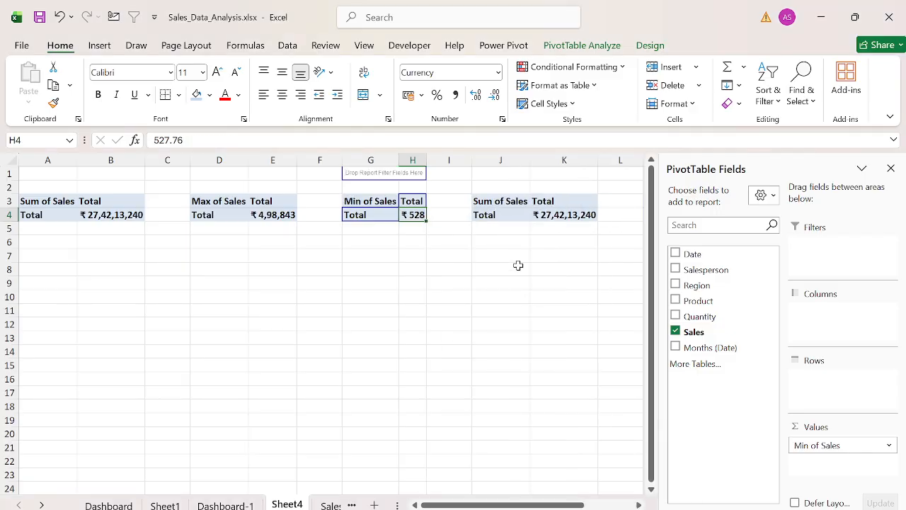
{"action": "scroll", "coordinate": [518, 265], "scroll_direction": "right", "scroll_amount": 1}
{"action": "right_click", "coordinate": [514, 218]}
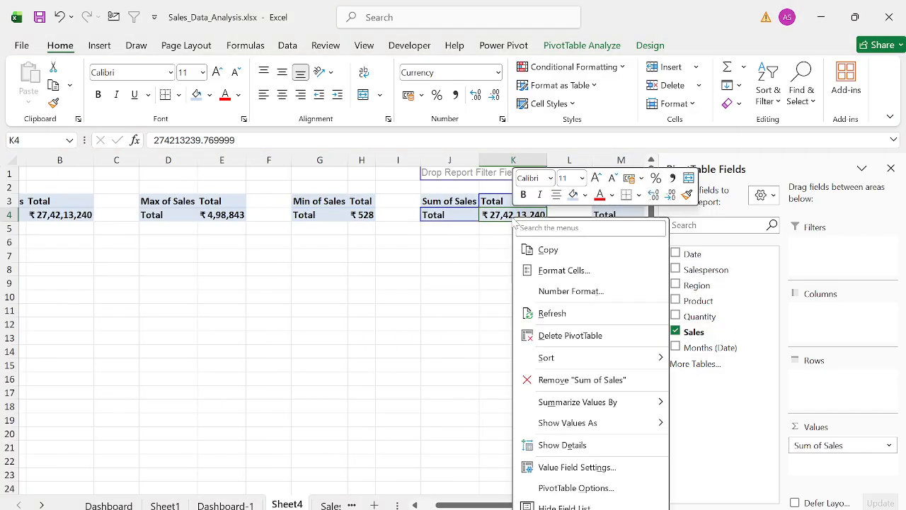
{"action": "mouse_move", "coordinate": [593, 407]}
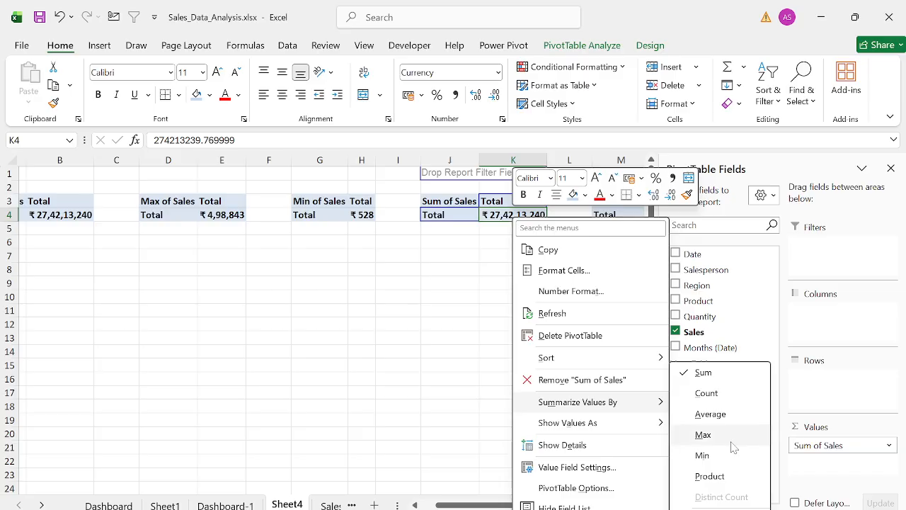
{"action": "left_click", "coordinate": [714, 414]}
- Replace Sales with Quantity in the values of the fifth PivotTable, in columns M:N
{"action": "scroll", "coordinate": [512, 301], "scroll_direction": "right", "scroll_amount": 1}
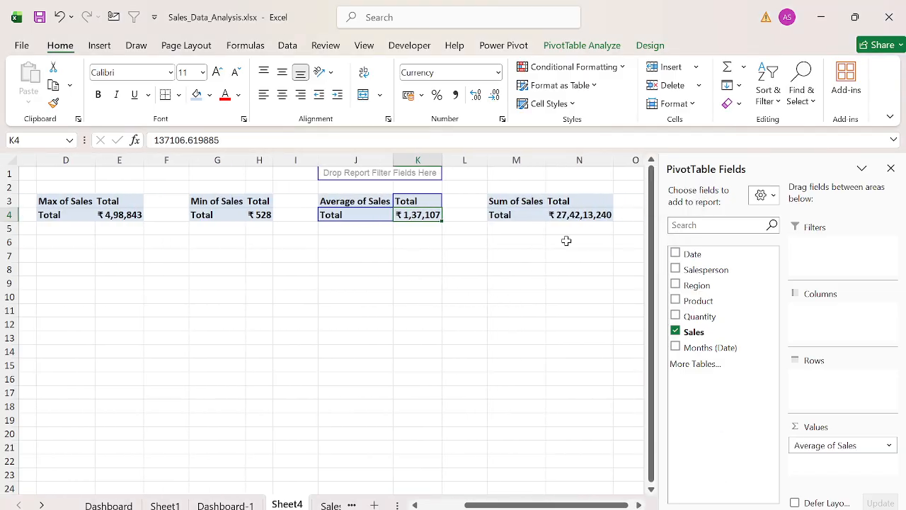
{"action": "left_click", "coordinate": [564, 213]}
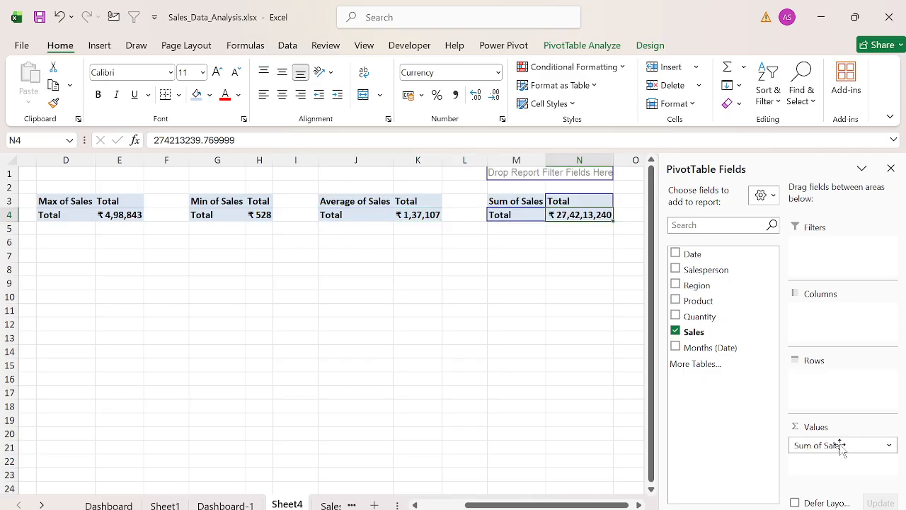
{"action": "left_click_drag", "start_coordinate": [839, 444], "coordinate": [573, 376]}
{"action": "left_click_drag", "start_coordinate": [708, 316], "coordinate": [818, 445]}
{"action": "left_click", "coordinate": [482, 309]}
{"action": "key", "text": "Home"}
- Link the Total Sales card on the Dashboard-1 sheet to the Sum of Sales total in Sheet4!B4
{"action": "key", "text": "ctrl+Page_Up"}
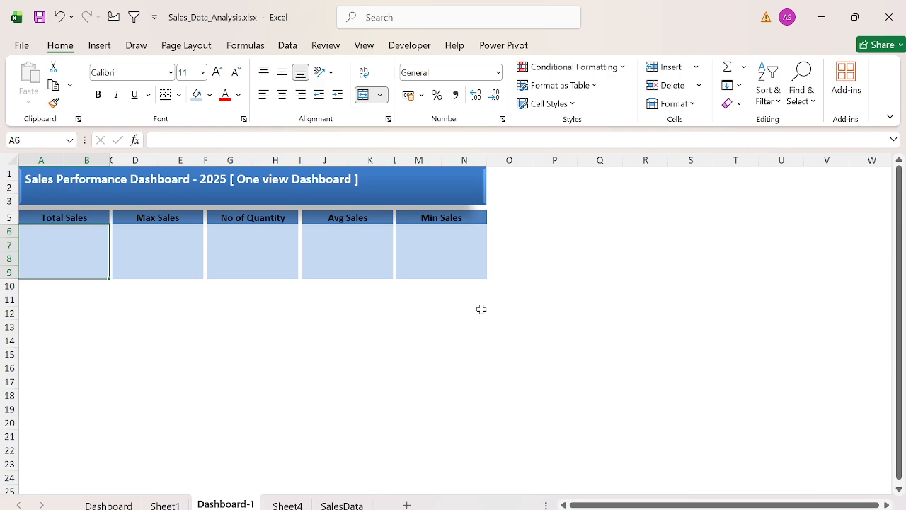
{"action": "type", "text": "="}
{"action": "key", "text": "ctrl+Page_Down"}
{"action": "key", "text": "Down"}
{"action": "key", "text": "Down"}
{"action": "key", "text": "Down"}
{"action": "key", "text": "Right"}
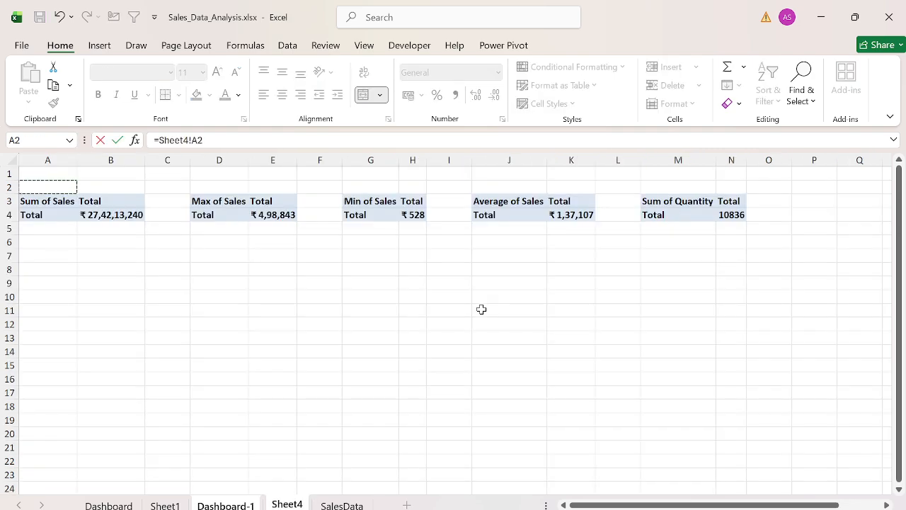
{"action": "key", "text": "Return"}
{"action": "key", "text": "Up"}
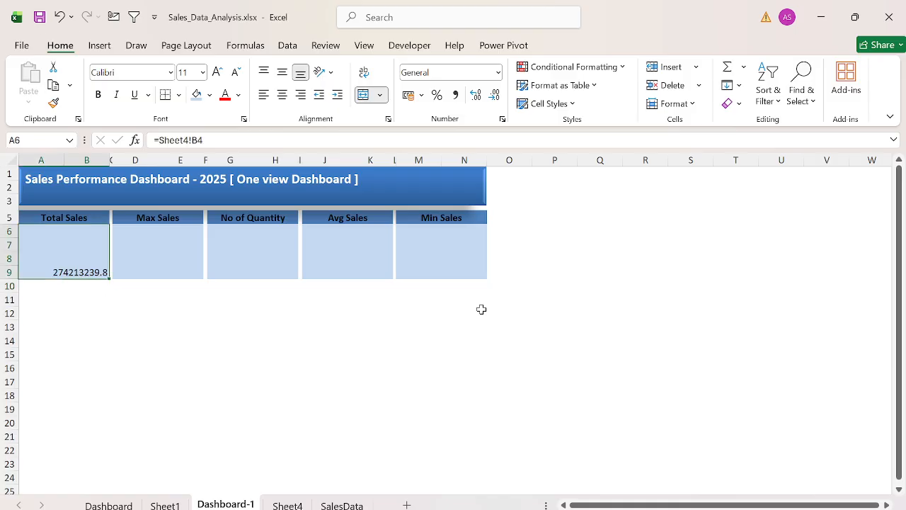
- Center the Total Sales figure vertically and horizontally in its card and make it bold
{"action": "key", "text": "alt"}
{"action": "key", "text": "h"}
{"action": "key", "text": "a"}
{"action": "key", "text": "m"}
{"action": "key", "text": "alt+h"}
{"action": "key", "text": "a"}
{"action": "key", "text": "c"}
{"action": "key", "text": "ctrl+b"}
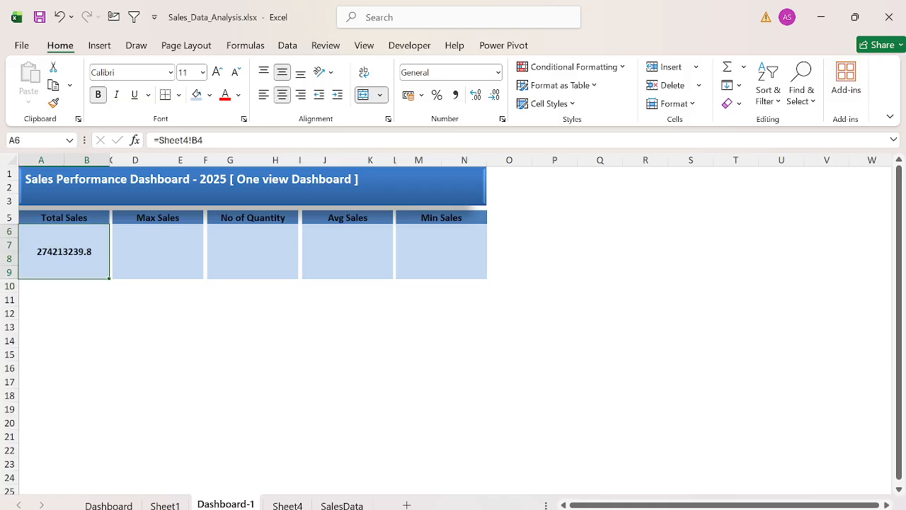
- Format the Total Sales figure as ₹ currency without decimals and set its font size to 14
{"action": "key", "text": "ctrl+1"}
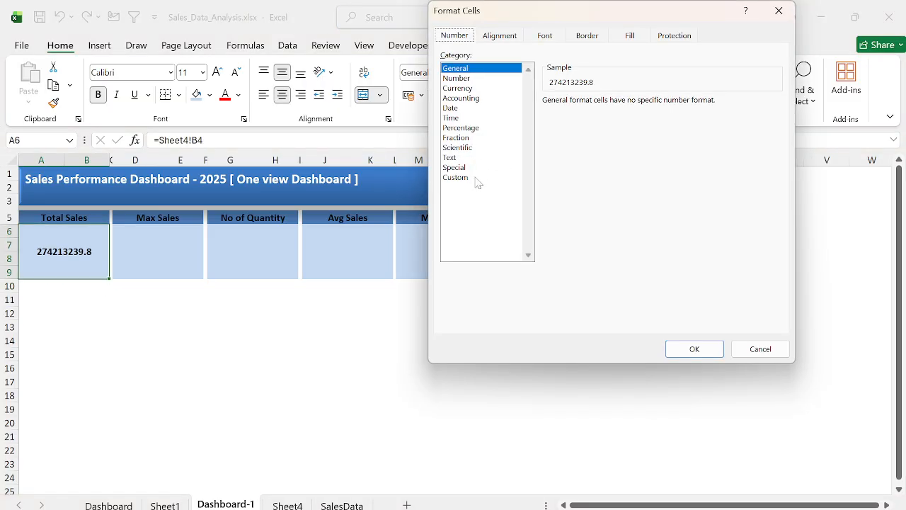
{"action": "left_click", "coordinate": [475, 178]}
{"action": "left_click", "coordinate": [473, 89]}
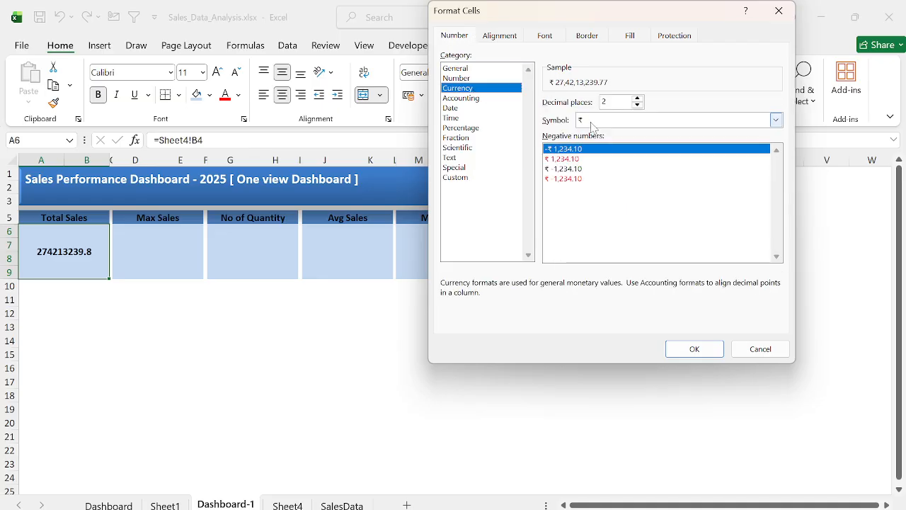
{"action": "left_click", "coordinate": [694, 349]}
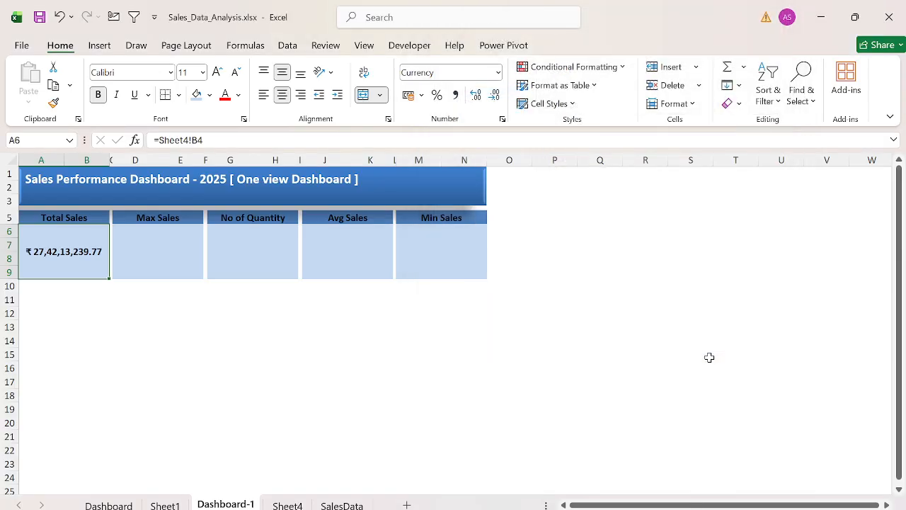
{"action": "left_click", "coordinate": [494, 95]}
{"action": "left_click", "coordinate": [494, 95]}
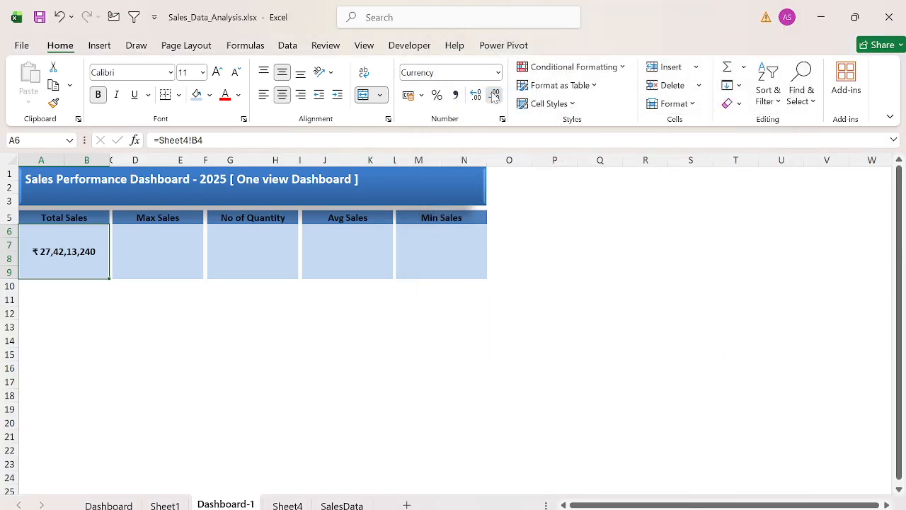
{"action": "left_click", "coordinate": [216, 72]}
{"action": "left_click", "coordinate": [217, 72]}
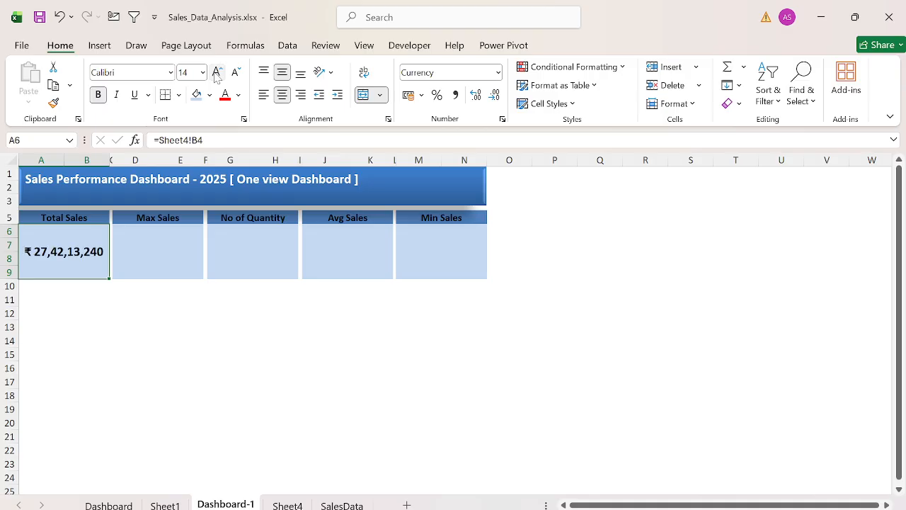
- Link the Max Sales card to the Max of Sales total in Sheet4!E4
{"action": "left_click", "coordinate": [173, 246]}
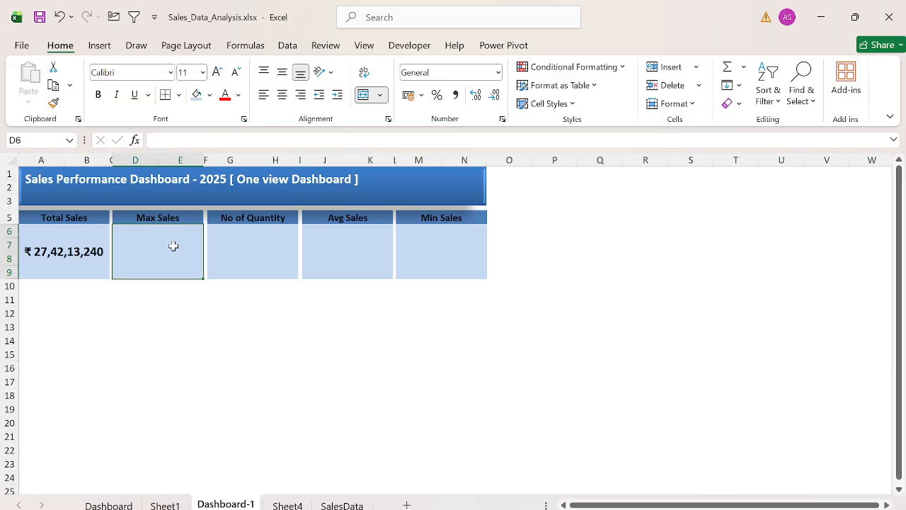
{"action": "type", "text": "="}
{"action": "key", "text": "ctrl+Page_Down"}
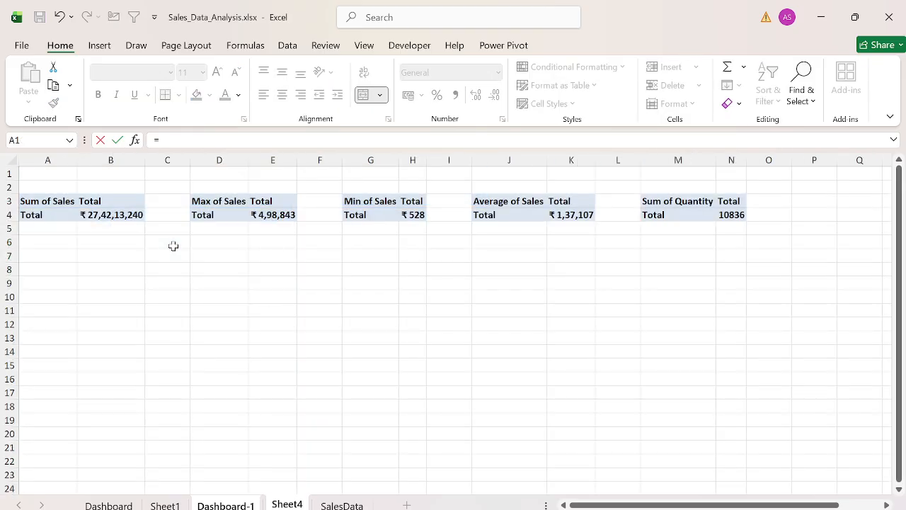
{"action": "key", "text": "ctrl+Right"}
{"action": "key", "text": "ctrl+Left"}
{"action": "key", "text": "Down"}
{"action": "key", "text": "Down"}
{"action": "key", "text": "Right"}
{"action": "key", "text": "Down"}
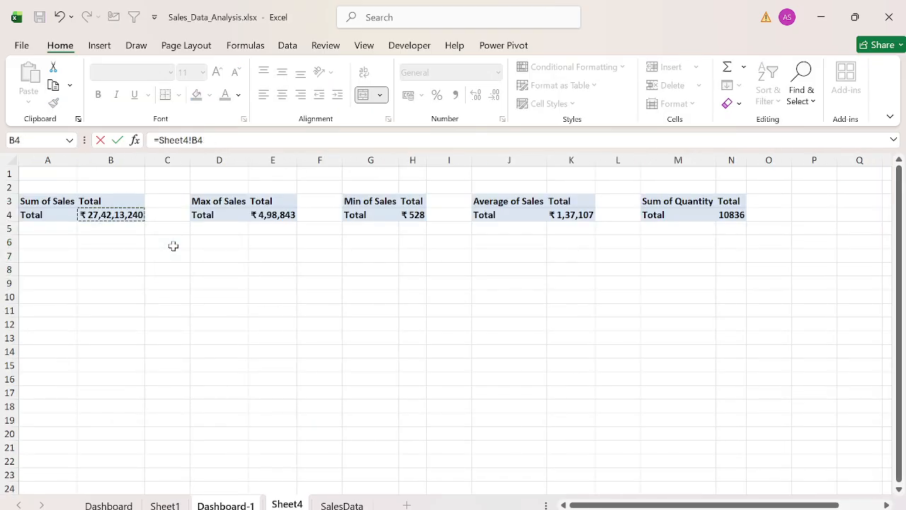
{"action": "key", "text": "Right"}
{"action": "key", "text": "Right"}
{"action": "key", "text": "Right"}
{"action": "key", "text": "Return"}
- Copy the formatted Total Sales figure cell onto the Max Sales card
{"action": "key", "text": "Up"}
{"action": "key", "text": "Left"}
{"action": "key", "text": "Left"}
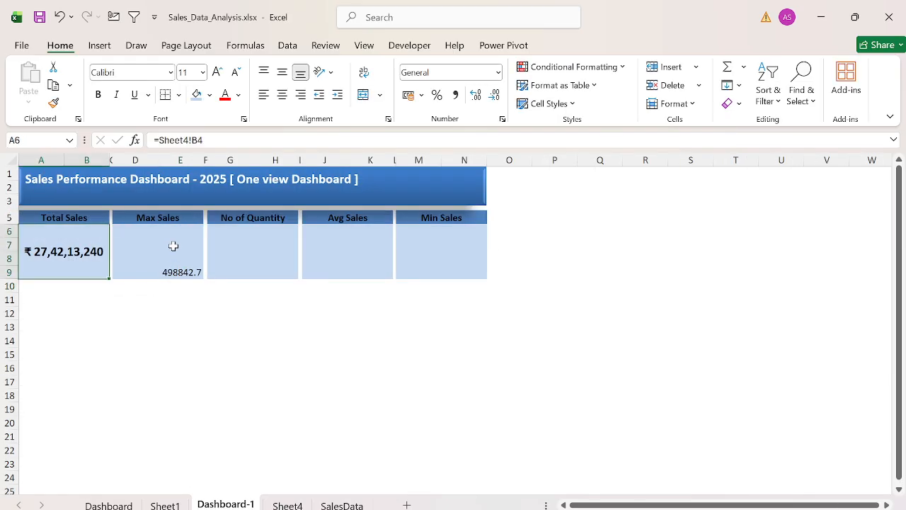
{"action": "key", "text": "ctrl+c"}
{"action": "key", "text": "Right"}
{"action": "key", "text": "Right"}
{"action": "key", "text": "ctrl+v"}
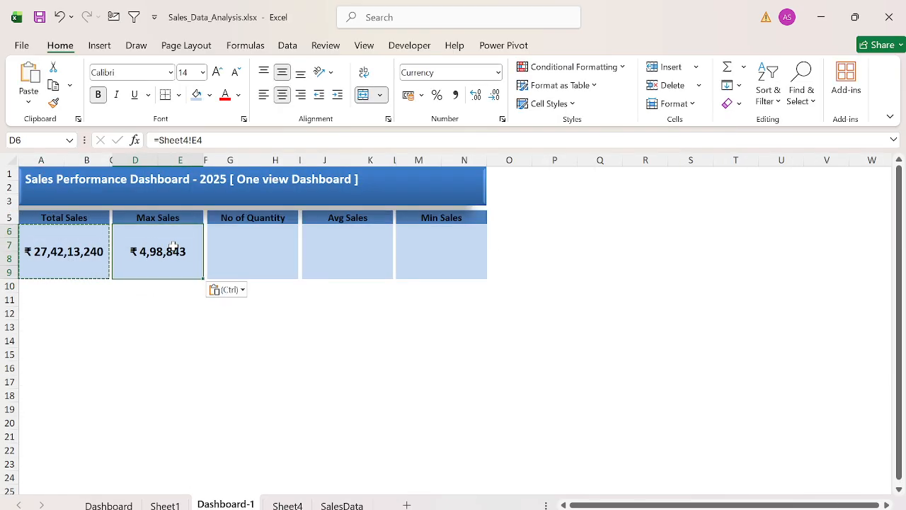
{"action": "key", "text": "Right"}
{"action": "type", "text": "="}
{"action": "key", "text": "ctrl+Page_Down"}
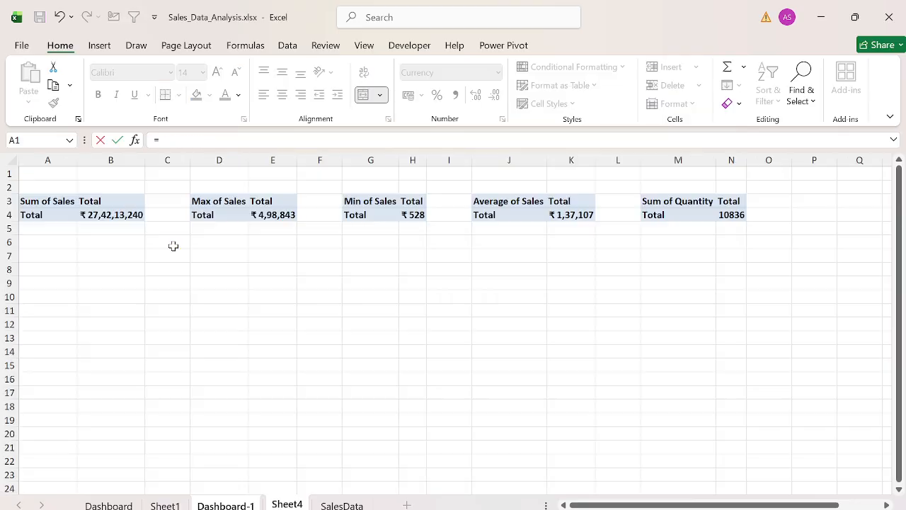
{"action": "key", "text": "Escape"}
{"action": "key", "text": "Left"}
{"action": "key", "text": "Left"}
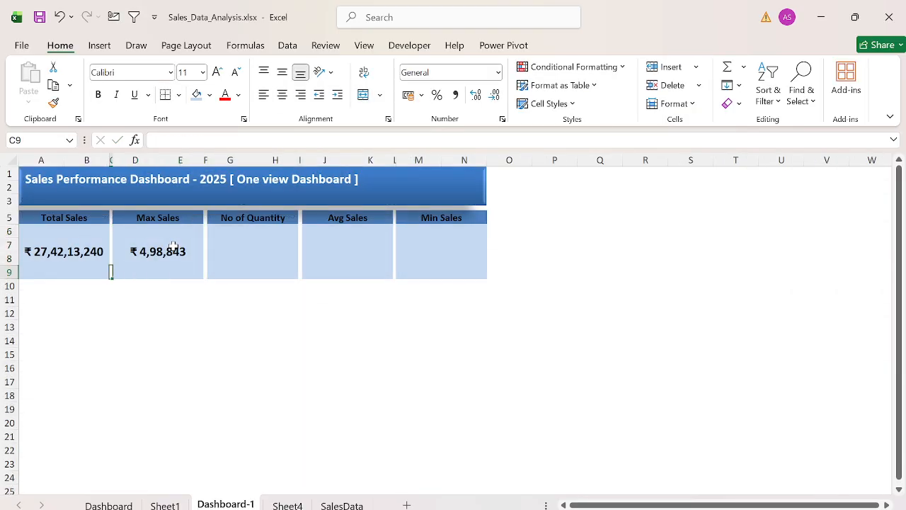
- Copy the Max Sales figure cell onto the No of Quantity card
{"action": "key", "text": "Right"}
{"action": "key", "text": "ctrl+c"}
{"action": "key", "text": "Right"}
{"action": "key", "text": "Right"}
{"action": "key", "text": "ctrl+v"}
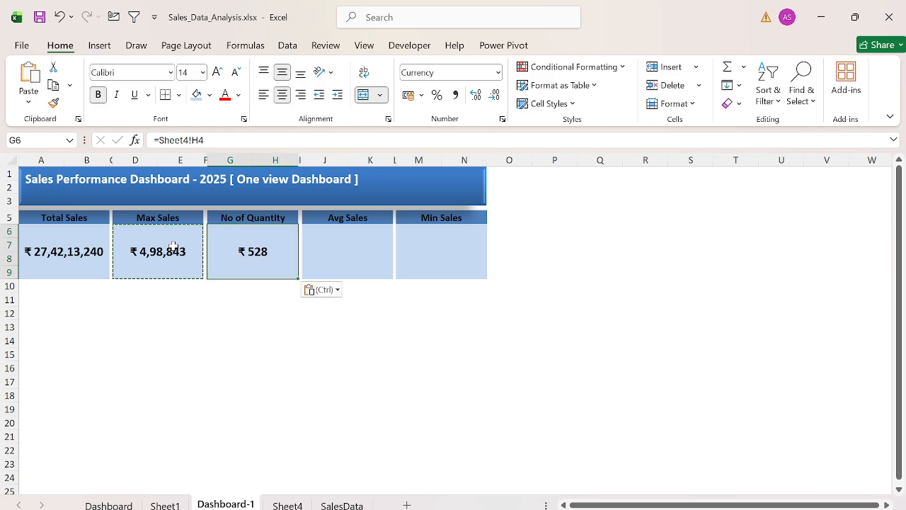
{"action": "key", "text": "Escape"}
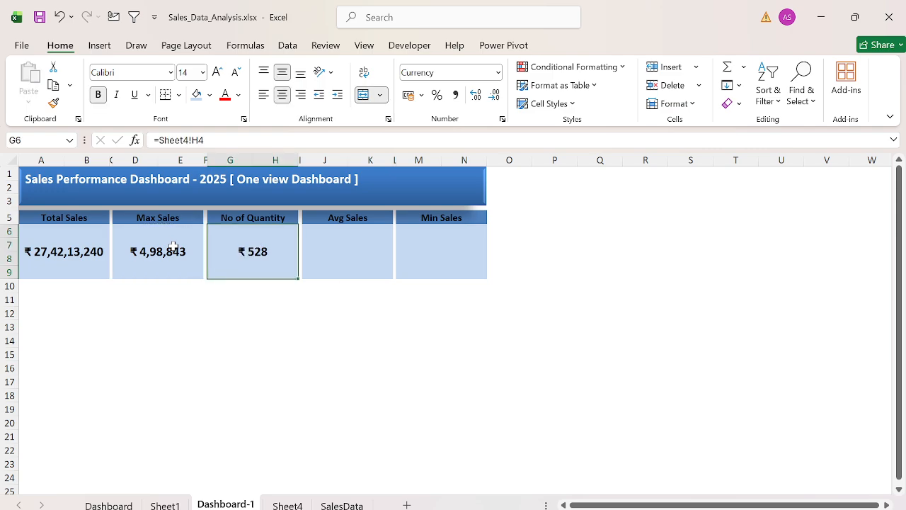
- Copy the No of Quantity figure cell onto the Avg Sales and Min Sales cards
{"action": "key", "text": "ctrl+c"}
{"action": "key", "text": "Right"}
{"action": "key", "text": "Right"}
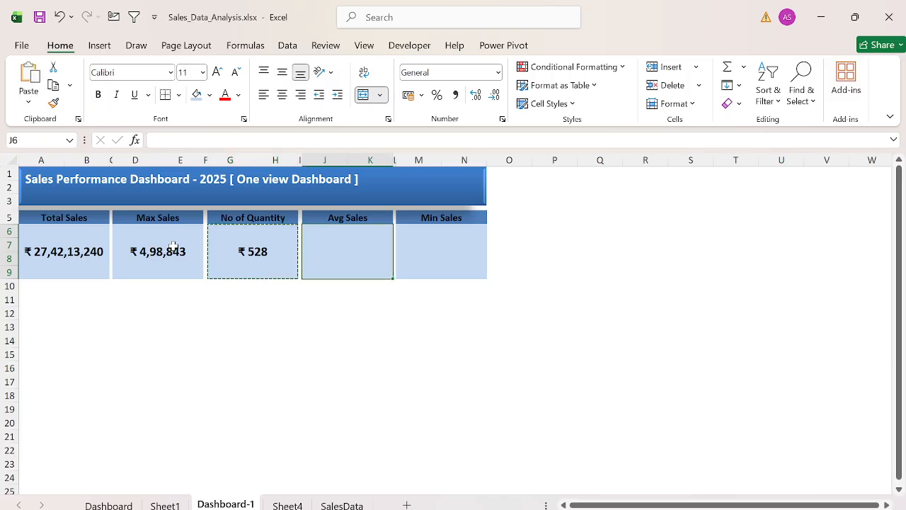
{"action": "key", "text": "ctrl+v"}
{"action": "key", "text": "Right"}
{"action": "key", "text": "Right"}
{"action": "key", "text": "ctrl+v"}
- Relink the No of Quantity card to the Sum of Quantity total in Sheet4!N4 and apply the General number format
{"action": "key", "text": "Left"}
{"action": "key", "text": "Left"}
{"action": "key", "text": "Left"}
{"action": "key", "text": "Left"}
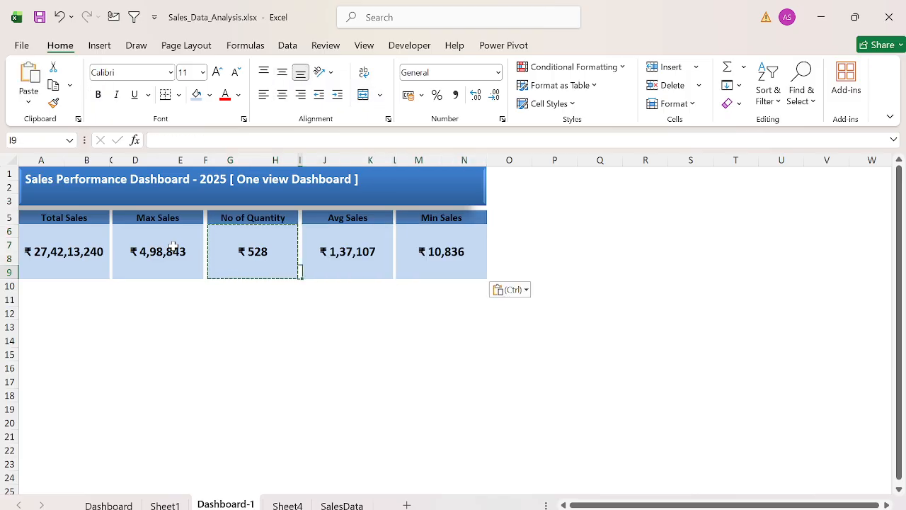
{"action": "key", "text": "F2"}
{"action": "key", "text": "BackSpace"}
{"action": "key", "text": "BackSpace"}
{"action": "key", "text": "BackSpace"}
{"action": "key", "text": "BackSpace"}
{"action": "key", "text": "BackSpace"}
{"action": "key", "text": "BackSpace"}
{"action": "key", "text": "BackSpace"}
{"action": "key", "text": "BackSpace"}
{"action": "key", "text": "BackSpace"}
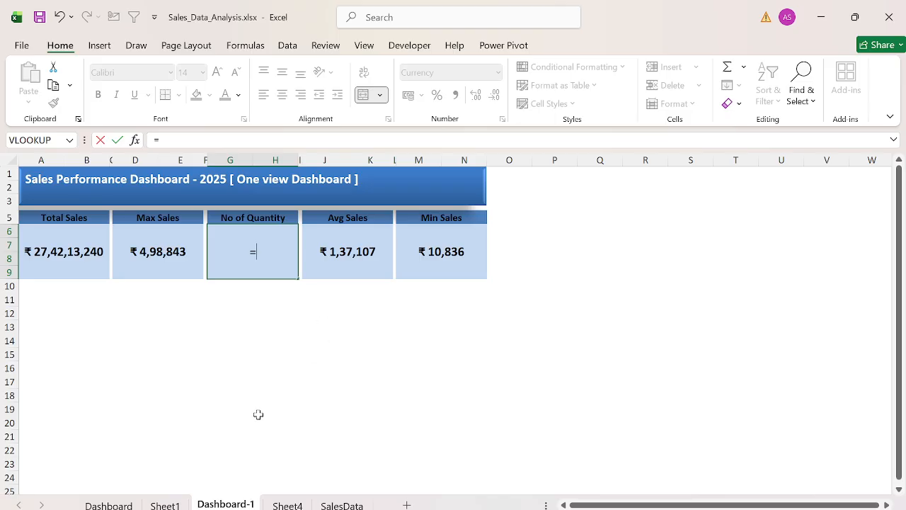
{"action": "key", "text": "ctrl+Page_Down"}
{"action": "left_click", "coordinate": [734, 216]}
{"action": "key", "text": "Return"}
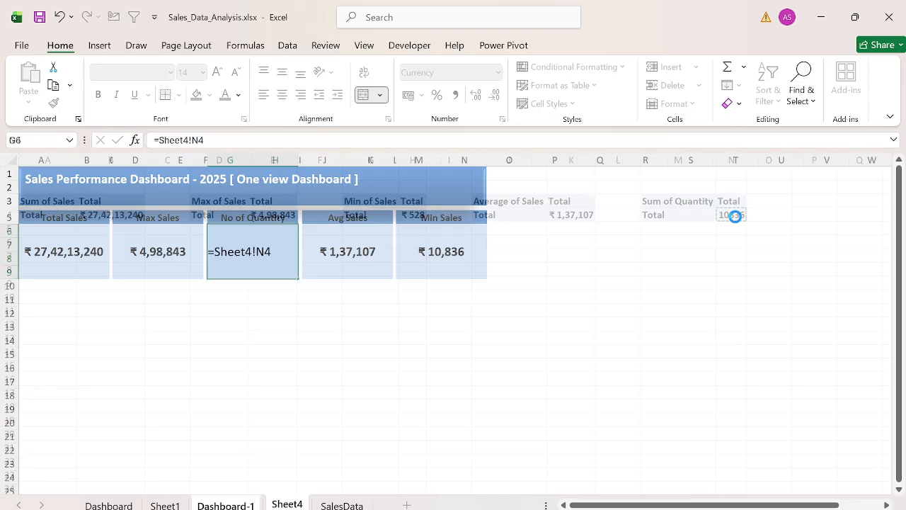
{"action": "key", "text": "ctrl+shift+asciitilde"}
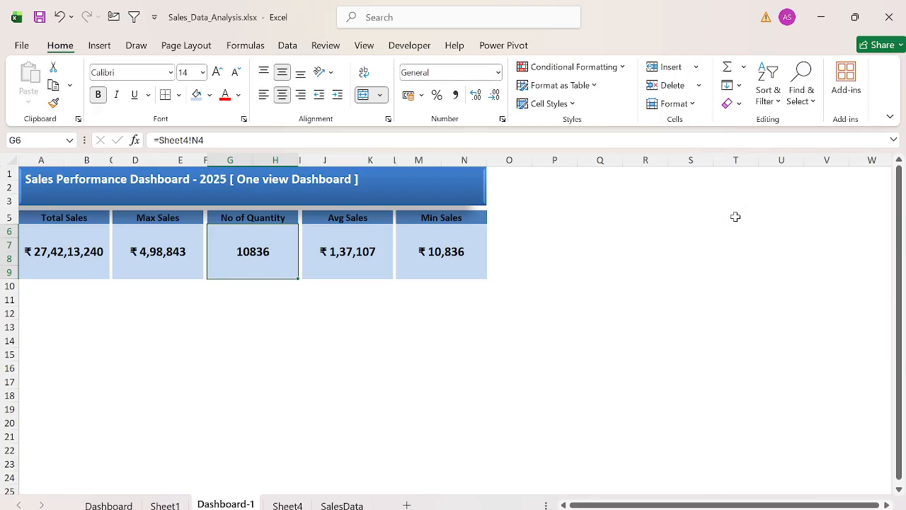
- Link the Avg Sales card to the Average of Sales total in Sheet4!K4
{"action": "left_click", "coordinate": [346, 242]}
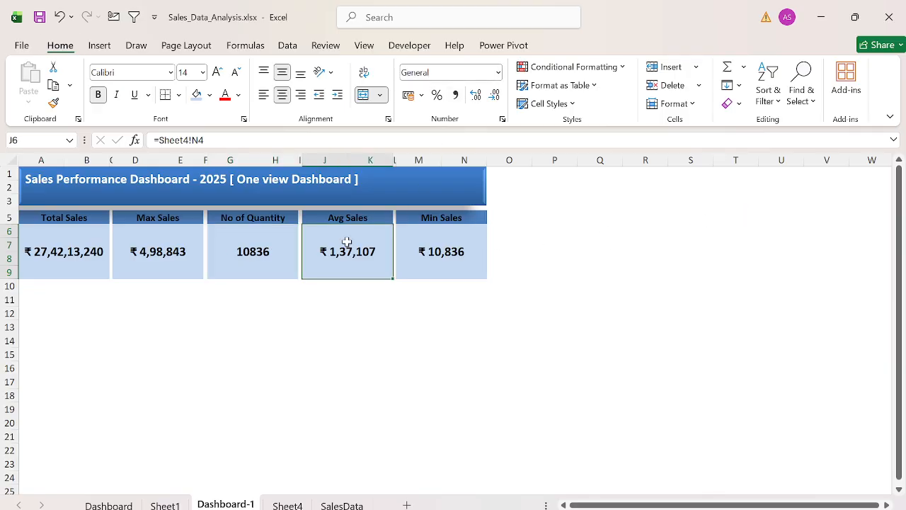
{"action": "type", "text": "="}
{"action": "key", "text": "ctrl+Page_Down"}
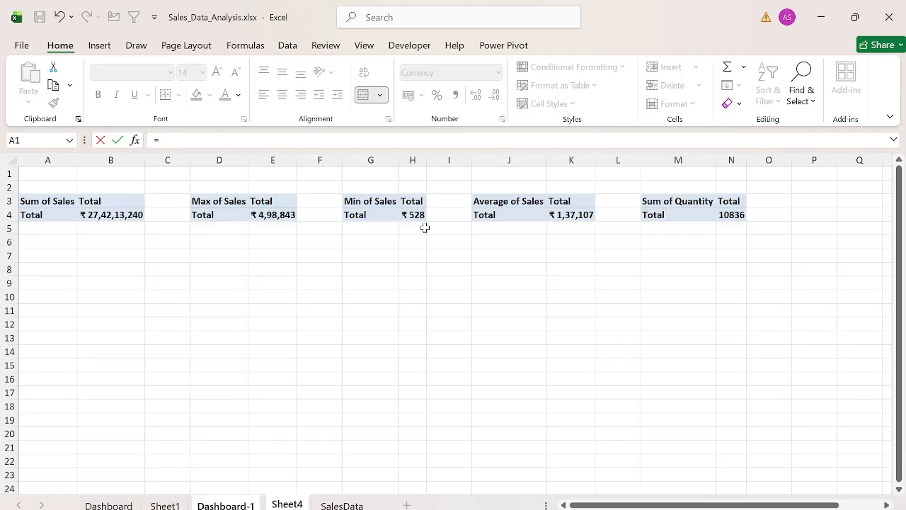
{"action": "left_click", "coordinate": [552, 218]}
{"action": "key", "text": "Return"}
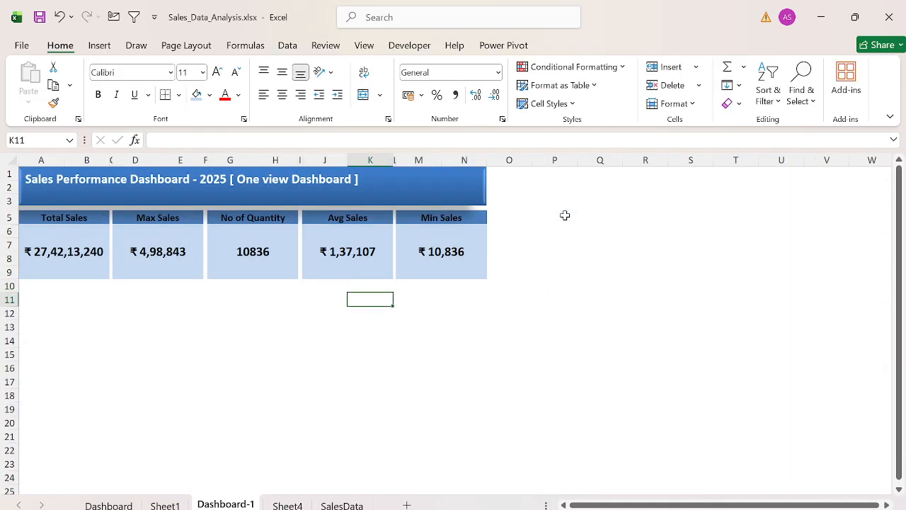
- Relink the Min Sales card to the Min of Sales total in Sheet4!H4
{"action": "key", "text": "Right"}
{"action": "key", "text": "Up"}
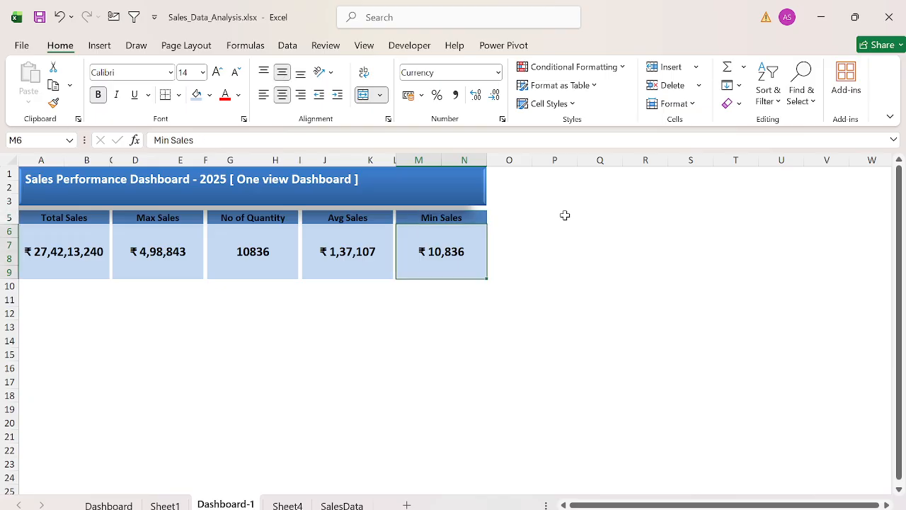
{"action": "key", "text": "Down"}
{"action": "type", "text": "="}
{"action": "key", "text": "ctrl+Page_Down"}
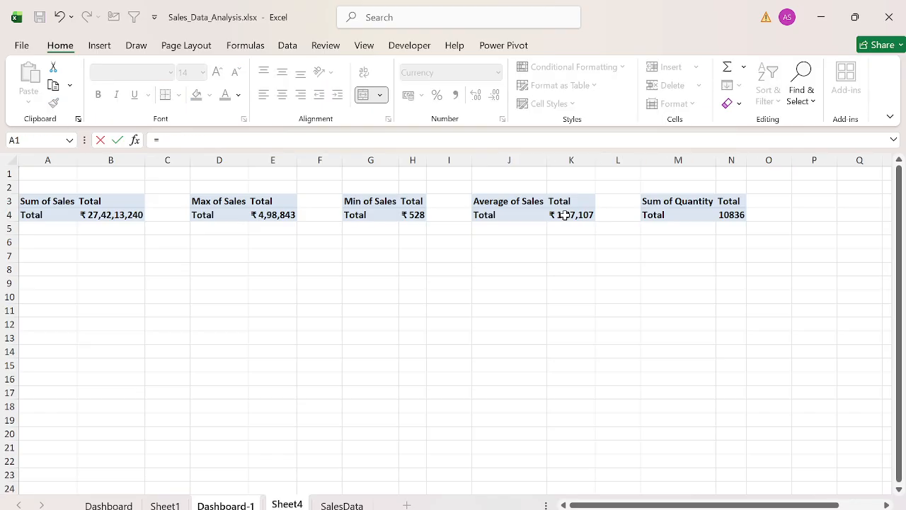
{"action": "left_click", "coordinate": [415, 216]}
{"action": "key", "text": "Return"}
{"action": "key", "text": "Left"}
{"action": "key", "text": "Left"}
{"action": "key", "text": "Left"}
{"action": "key", "text": "Left"}
{"action": "key", "text": "Left"}
{"action": "key", "text": "Left"}
{"action": "key", "text": "Left"}
{"action": "key", "text": "Left"}
{"action": "key", "text": "Left"}
{"action": "key", "text": "Left"}
{"action": "key", "text": "Left"}
{"action": "key", "text": "Left"}
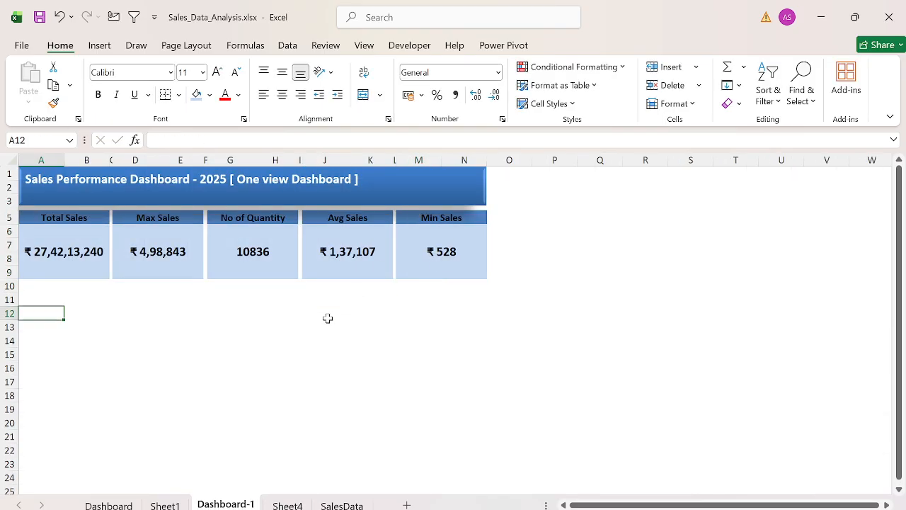
{"action": "key", "text": "Up"}
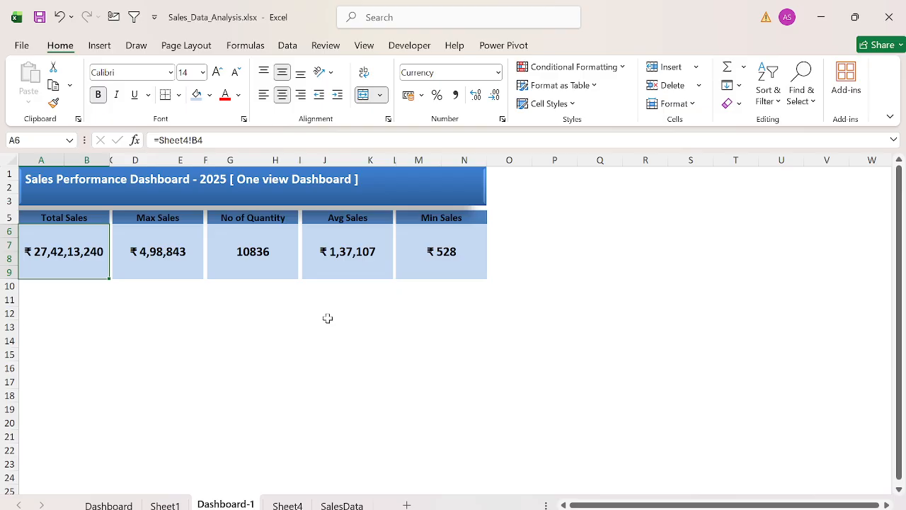
{"action": "left_click", "coordinate": [186, 301]}
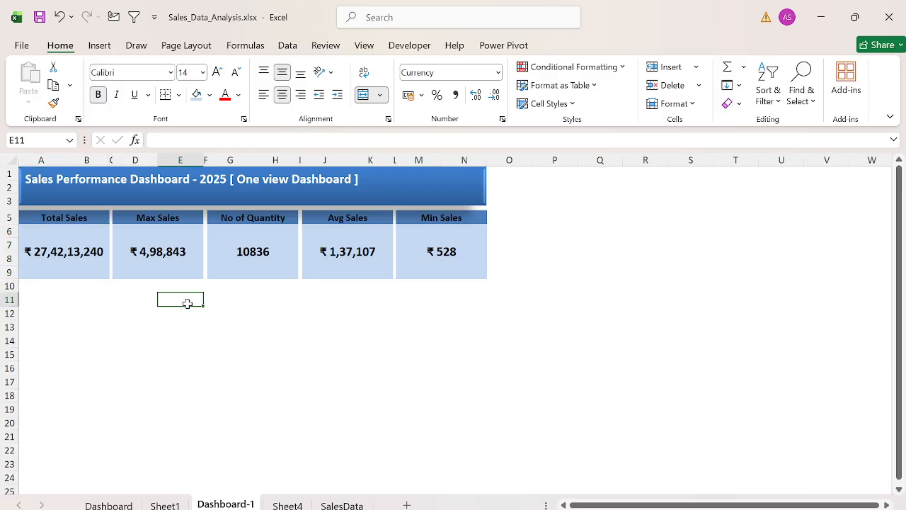
- Start a new PivotTable from the data range A1:F2001 on the SalesData sheet
{"action": "key", "text": "ctrl+Page_Down"}
{"action": "key", "text": "ctrl+Page_Down"}
{"action": "key", "text": "ctrl+Right"}
{"action": "key", "text": "ctrl+Right"}
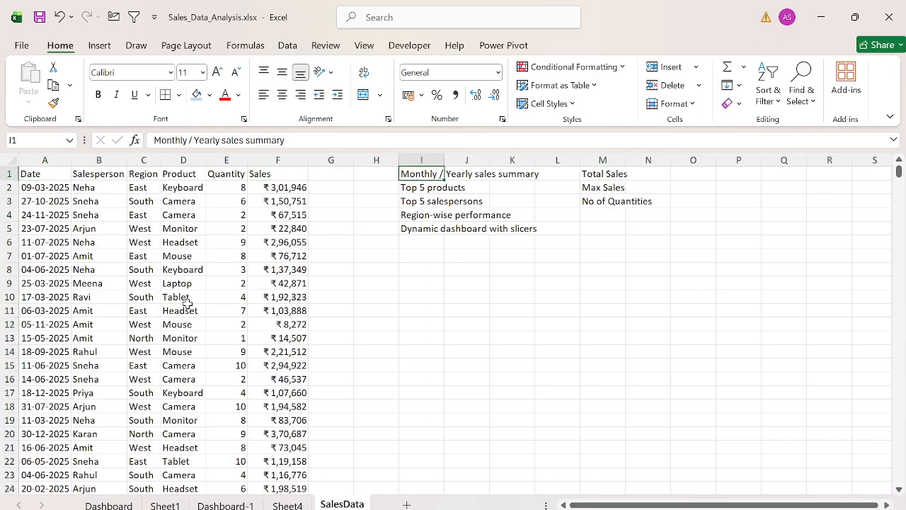
{"action": "key", "text": "ctrl+Left"}
{"action": "key", "text": "ctrl+Left"}
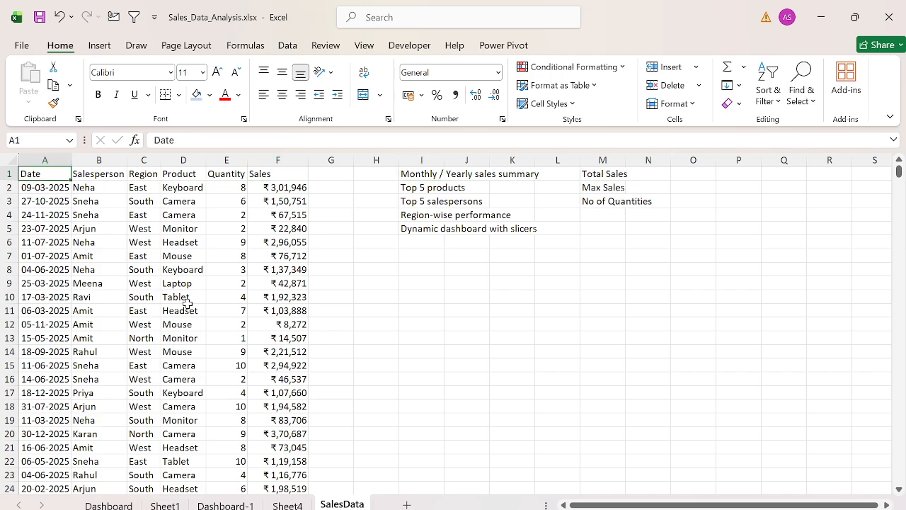
{"action": "key", "text": "ctrl+shift+Right"}
{"action": "key", "text": "ctrl+shift+Down"}
{"action": "key", "text": "alt+n"}
{"action": "key", "text": "v"}
{"action": "key", "text": "t"}
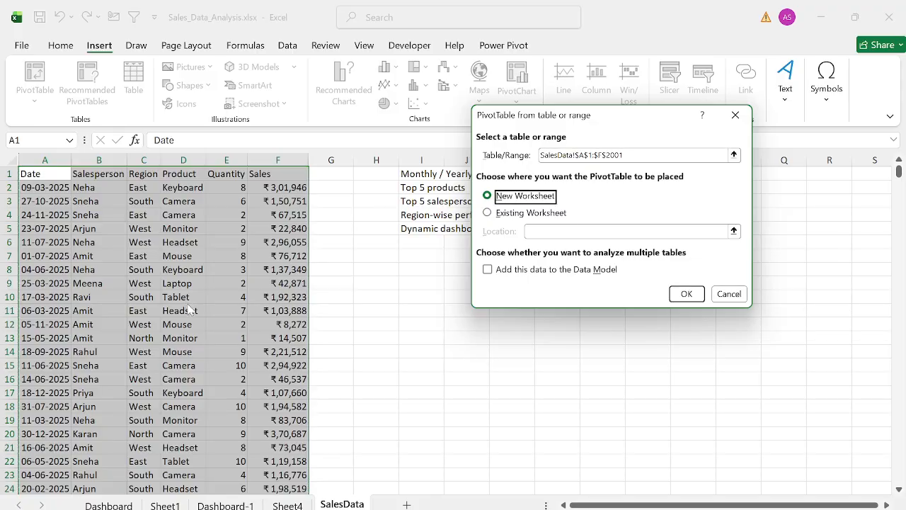
- Place the new PivotTable on the existing worksheet Sheet4 at cell A6
{"action": "key", "text": "alt+e"}
{"action": "key", "text": "ctrl+Page_Up"}
{"action": "key", "text": "Down"}
{"action": "key", "text": "Down"}
{"action": "key", "text": "Down"}
{"action": "key", "text": "Down"}
{"action": "key", "text": "Down"}
{"action": "key", "text": "Down"}
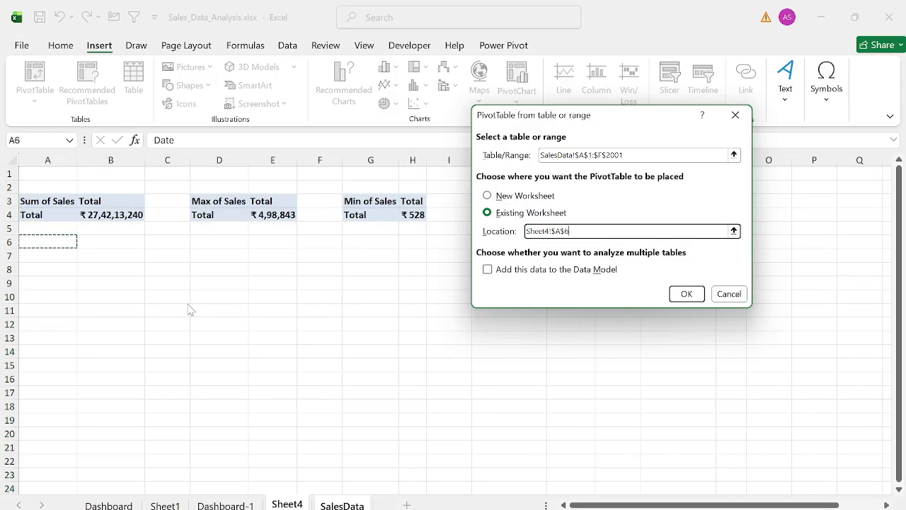
{"action": "key", "text": "Return"}
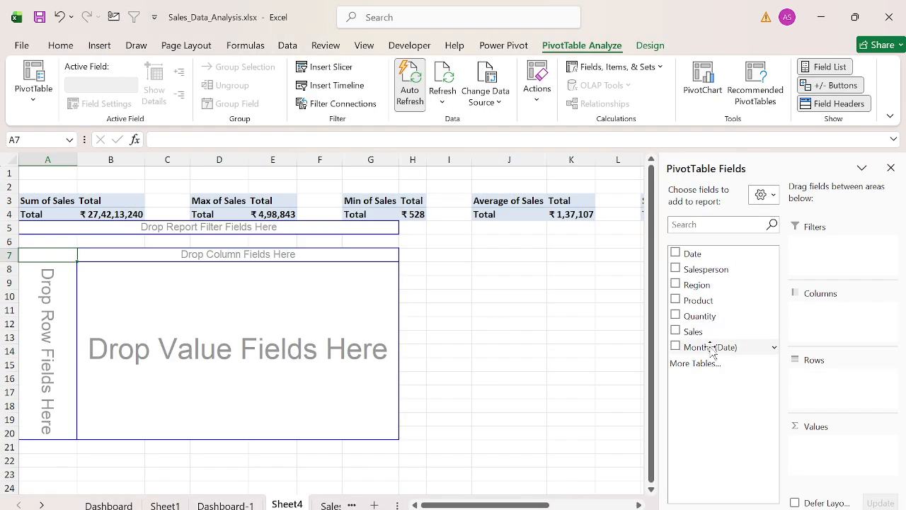
- Add Months (Date) to the PivotTable's rows and the Sales field twice to its values
{"action": "left_click_drag", "start_coordinate": [711, 351], "coordinate": [844, 397]}
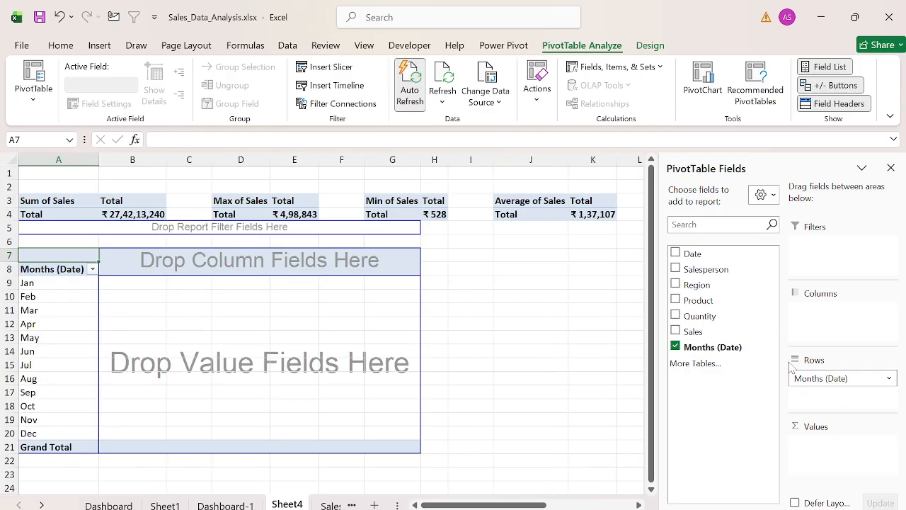
{"action": "left_click_drag", "start_coordinate": [714, 335], "coordinate": [821, 442]}
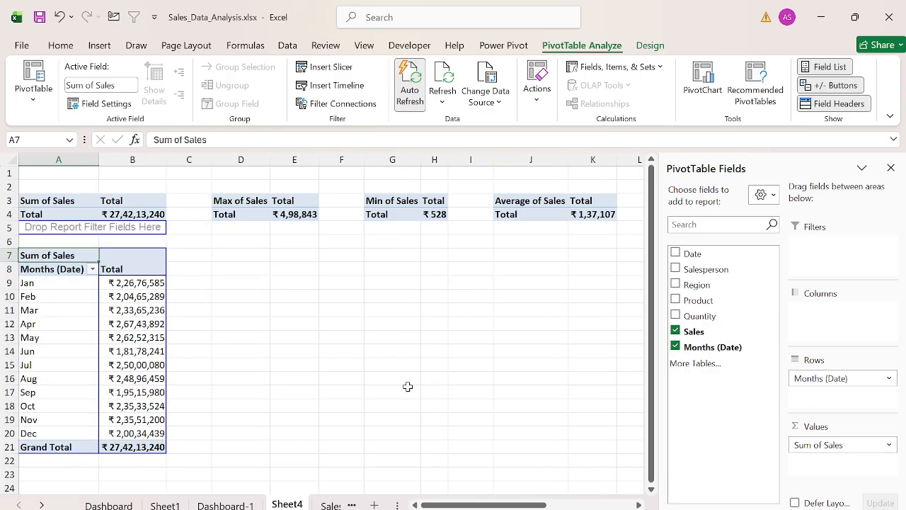
{"action": "left_click_drag", "start_coordinate": [712, 331], "coordinate": [845, 470]}
{"action": "left_click", "coordinate": [226, 315]}
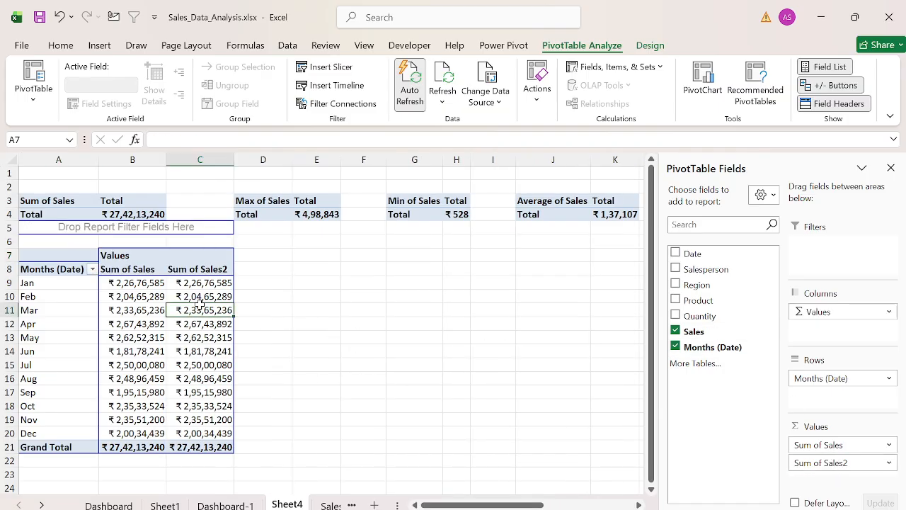
- Show the first Sales value column of the monthly PivotTable as % of Grand Total
{"action": "right_click", "coordinate": [227, 315]}
{"action": "mouse_move", "coordinate": [272, 216]}
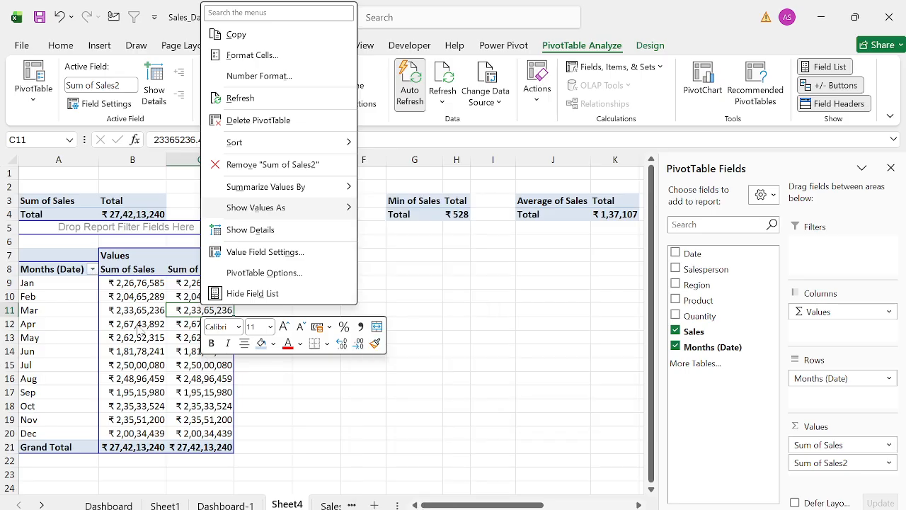
{"action": "left_click", "coordinate": [130, 324]}
{"action": "right_click", "coordinate": [130, 324]}
{"action": "mouse_move", "coordinate": [198, 225]}
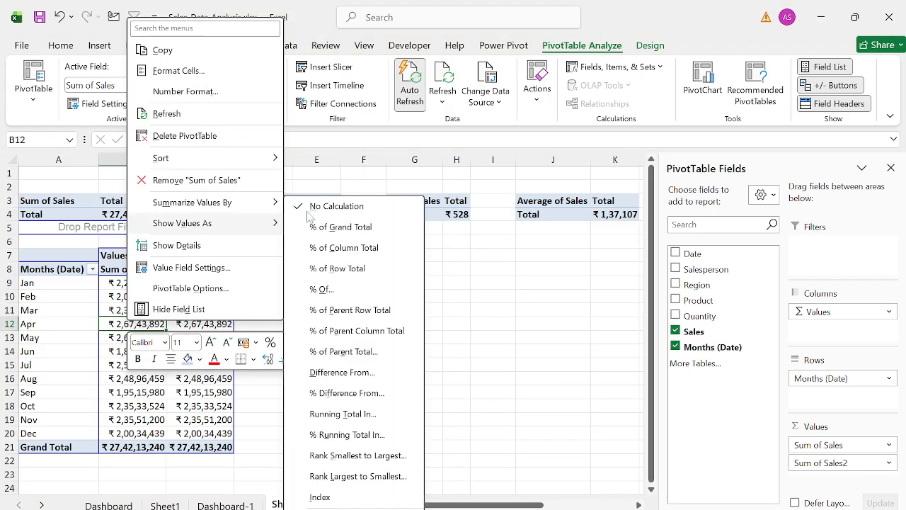
{"action": "left_click", "coordinate": [340, 228]}
- Try showing the second Sales value column as % of Grand Total
{"action": "right_click", "coordinate": [212, 301]}
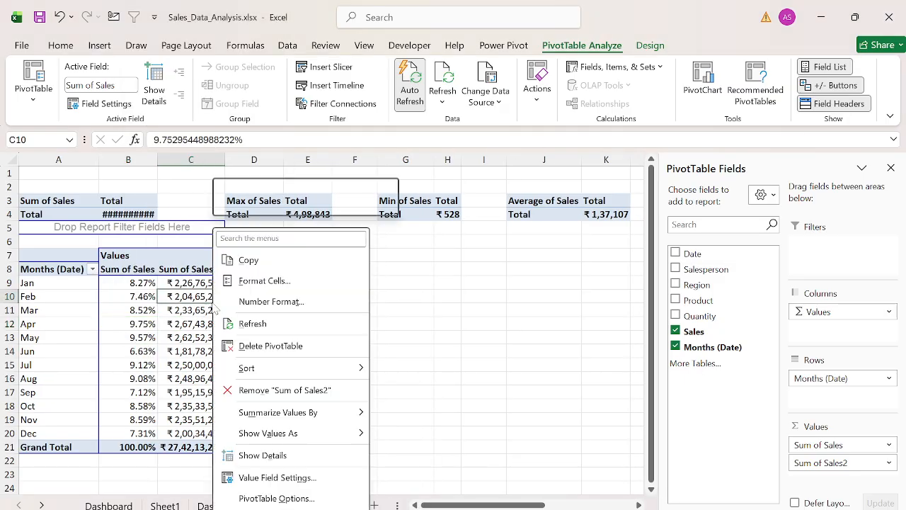
{"action": "mouse_move", "coordinate": [288, 415]}
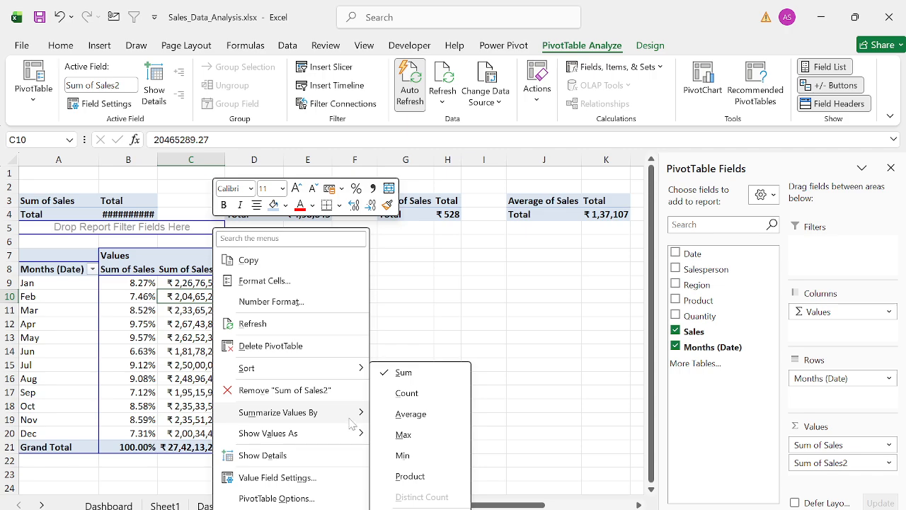
{"action": "mouse_move", "coordinate": [354, 432]}
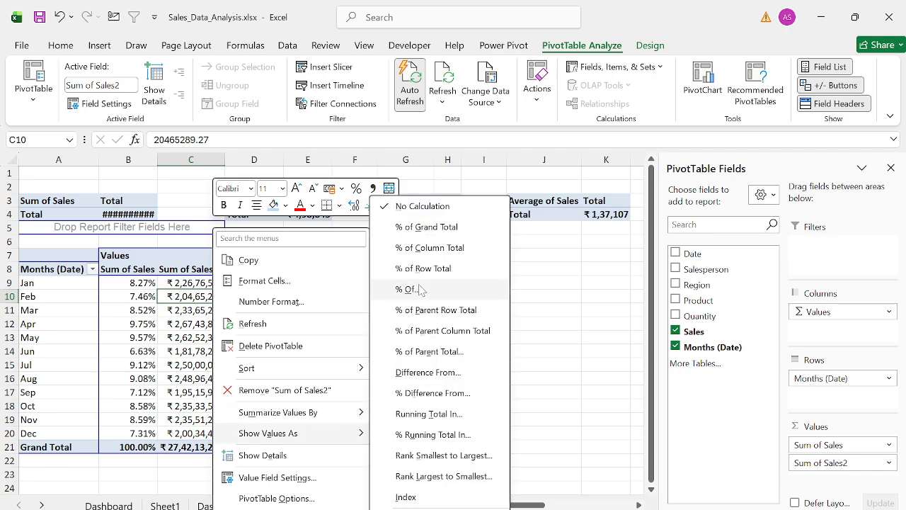
{"action": "left_click", "coordinate": [427, 228]}
- Show the second Sales value column as % Difference From, with base field Months (Date) and base item (previous)
{"action": "right_click", "coordinate": [210, 322]}
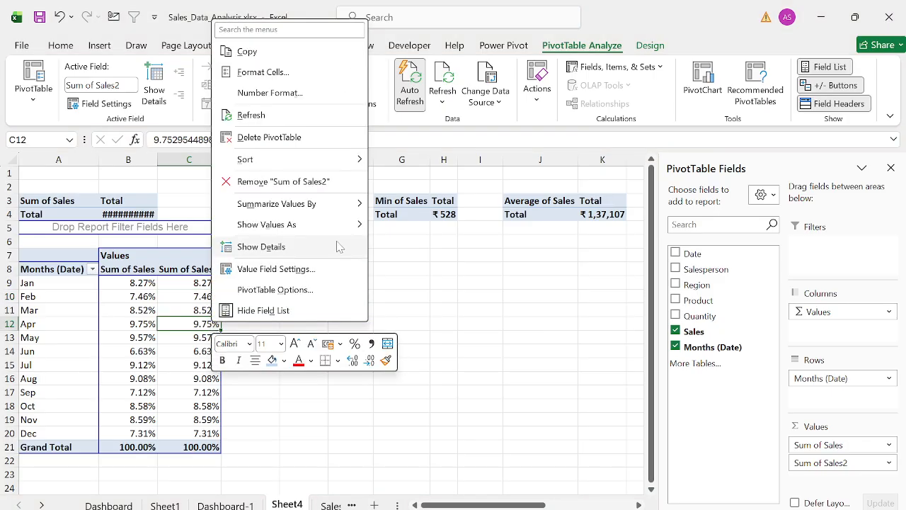
{"action": "mouse_move", "coordinate": [354, 224]}
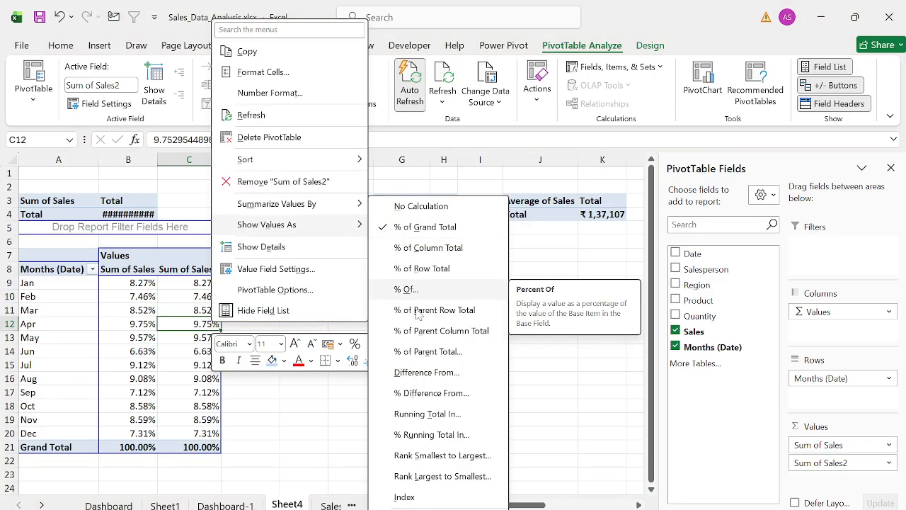
{"action": "left_click", "coordinate": [421, 390]}
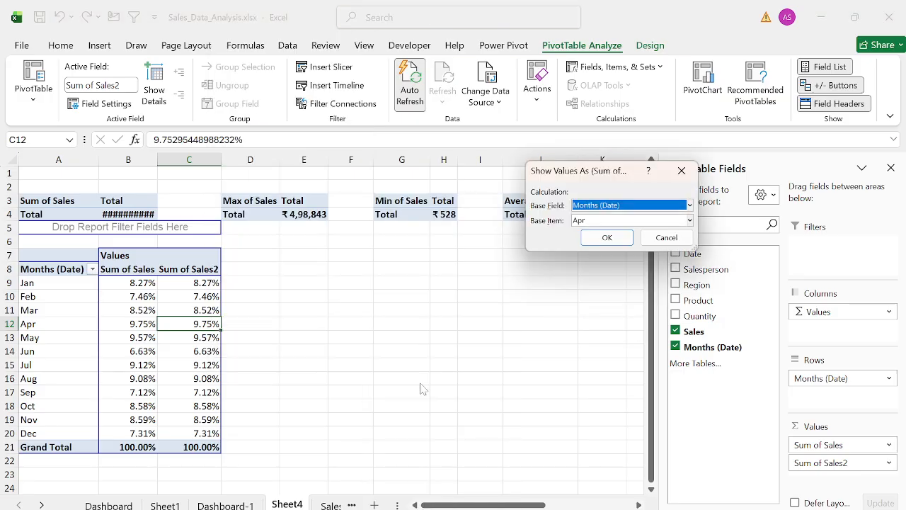
{"action": "left_click", "coordinate": [607, 220]}
{"action": "left_click", "coordinate": [607, 233]}
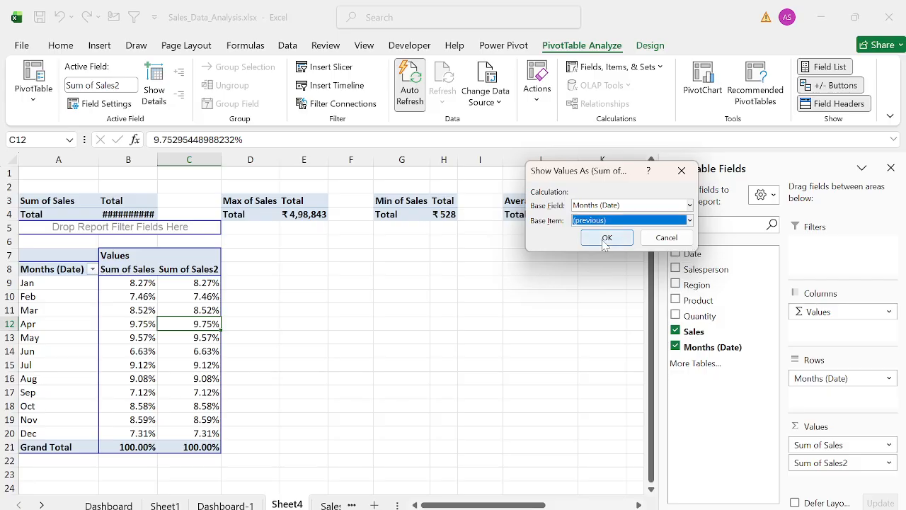
{"action": "left_click", "coordinate": [603, 238]}
- Insert a 2-D clustered column PivotChart from the monthly sales PivotTable on Sheet4
{"action": "left_click", "coordinate": [250, 298]}
{"action": "key", "text": "Left"}
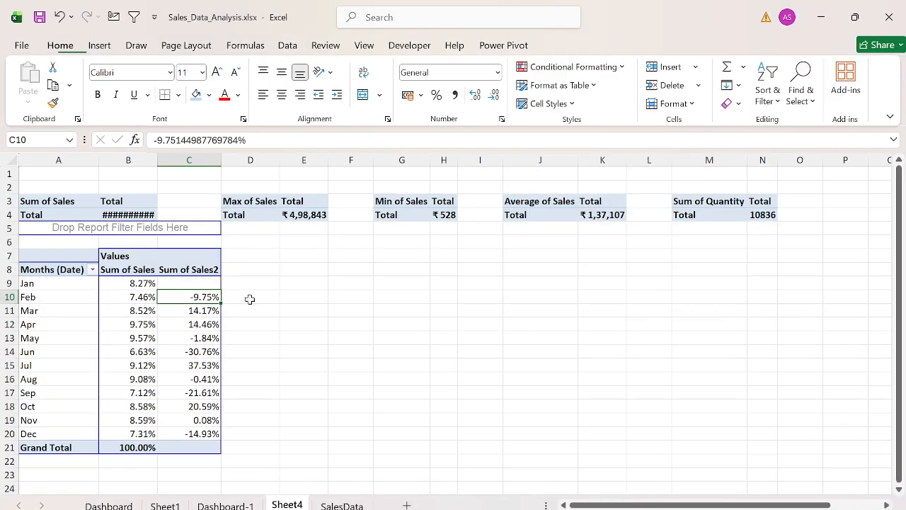
{"action": "key", "text": "ctrl+shift+Down"}
{"action": "key", "text": "Up"}
{"action": "key", "text": "Left"}
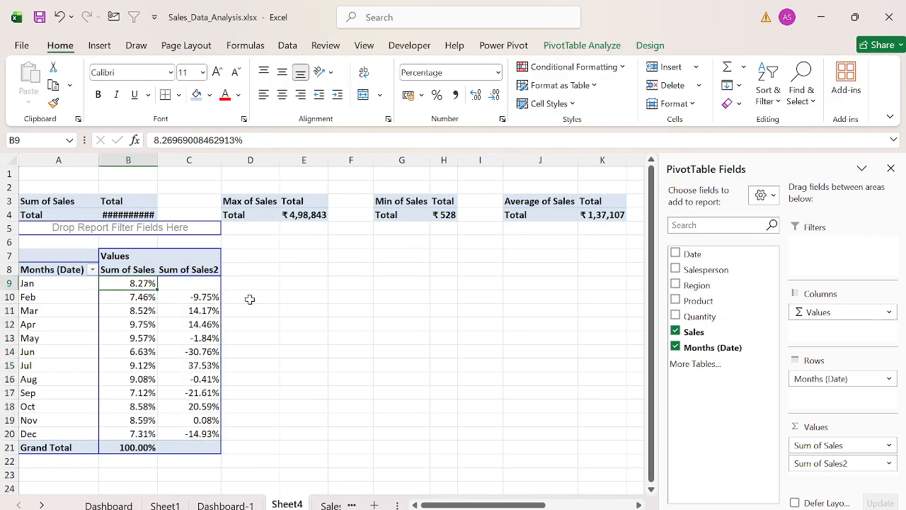
{"action": "key", "text": "Up"}
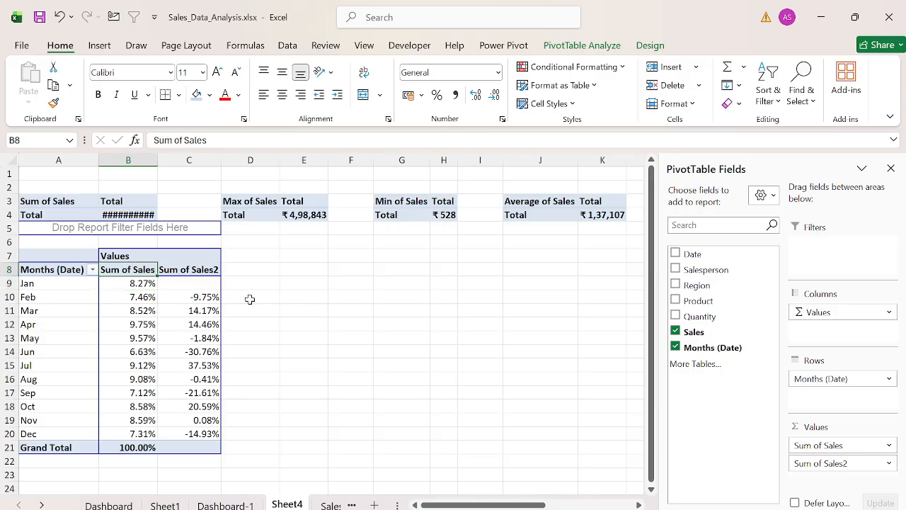
{"action": "left_click", "coordinate": [99, 45]}
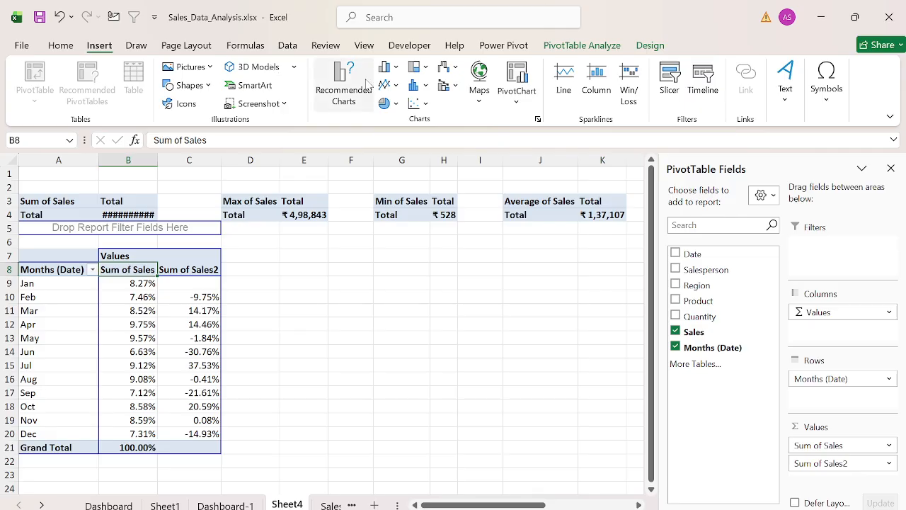
{"action": "left_click", "coordinate": [388, 68]}
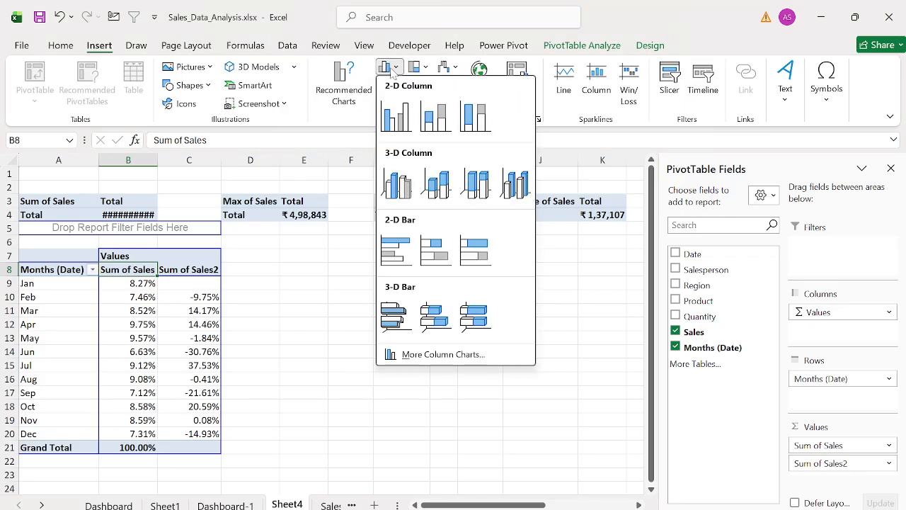
{"action": "left_click", "coordinate": [409, 124]}
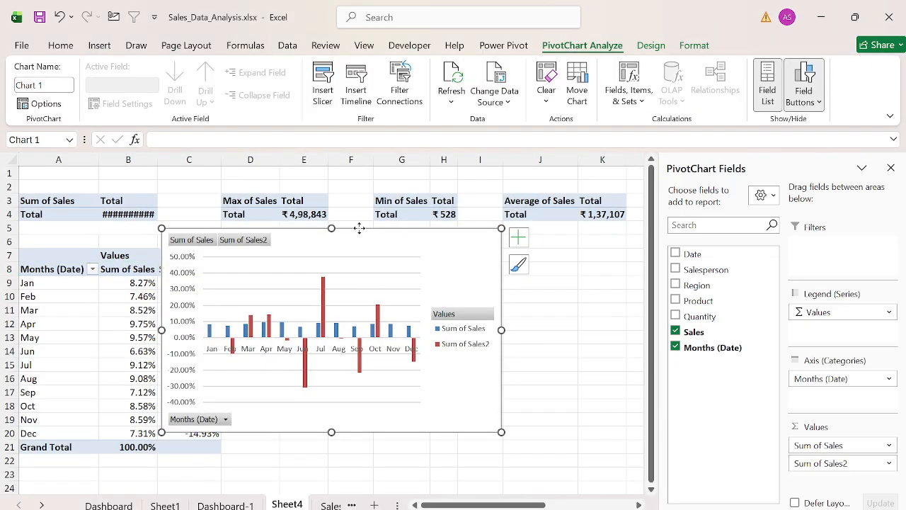
- Move the PivotChart from Sheet4 to the Dashboard-1 sheet and position it just below the header banner
{"action": "right_click", "coordinate": [361, 234]}
{"action": "key", "text": "t"}
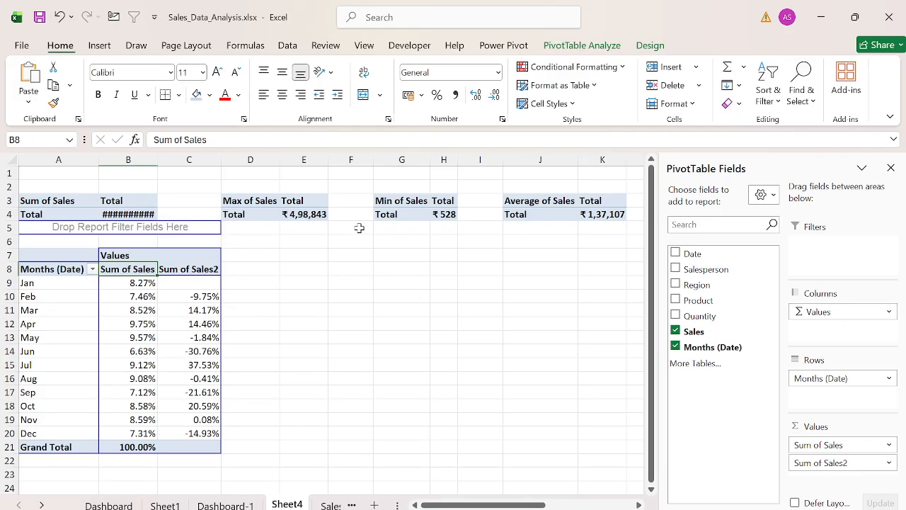
{"action": "left_click", "coordinate": [225, 505]}
{"action": "key", "text": "ctrl+v"}
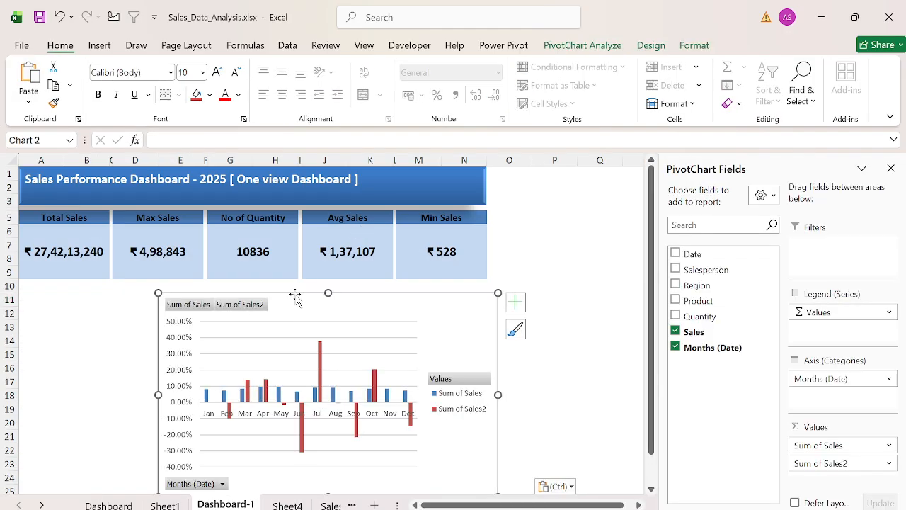
{"action": "left_click_drag", "start_coordinate": [293, 303], "coordinate": [238, 206]}
- Strip all field buttons and the horizontal gridlines from the monthly sales chart and widen it
{"action": "right_click", "coordinate": [163, 218]}
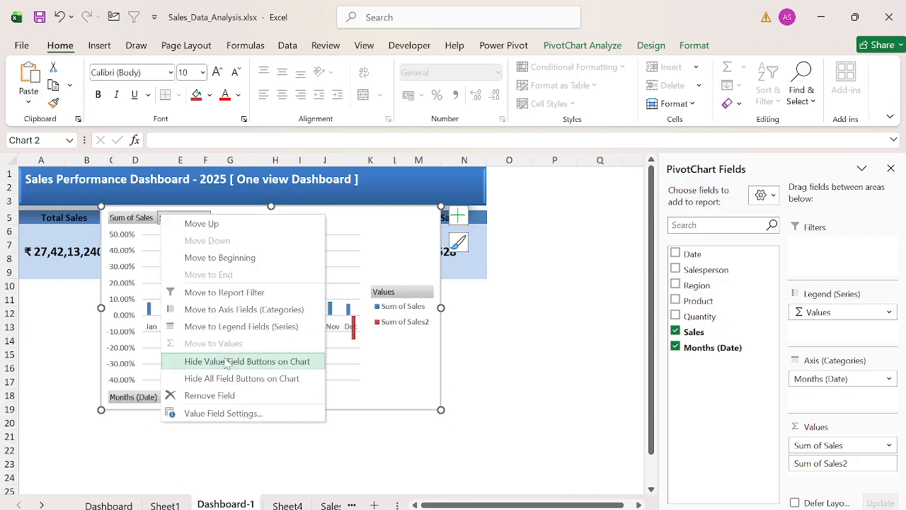
{"action": "left_click", "coordinate": [241, 379]}
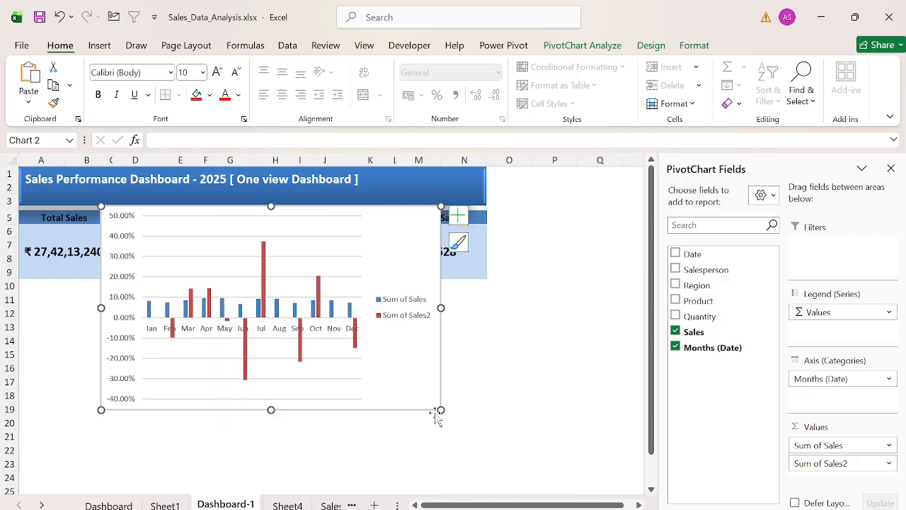
{"action": "left_click_drag", "start_coordinate": [440, 409], "coordinate": [506, 406]}
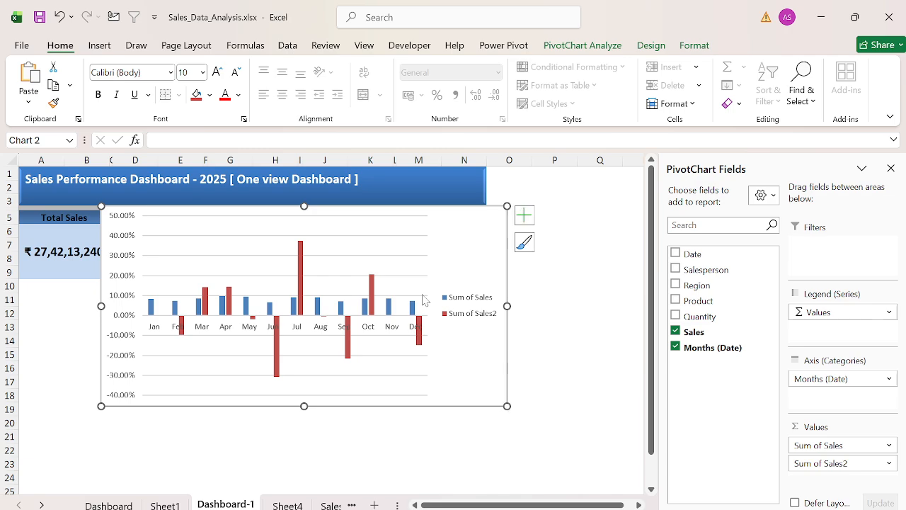
{"action": "left_click", "coordinate": [396, 256]}
{"action": "left_click", "coordinate": [396, 257]}
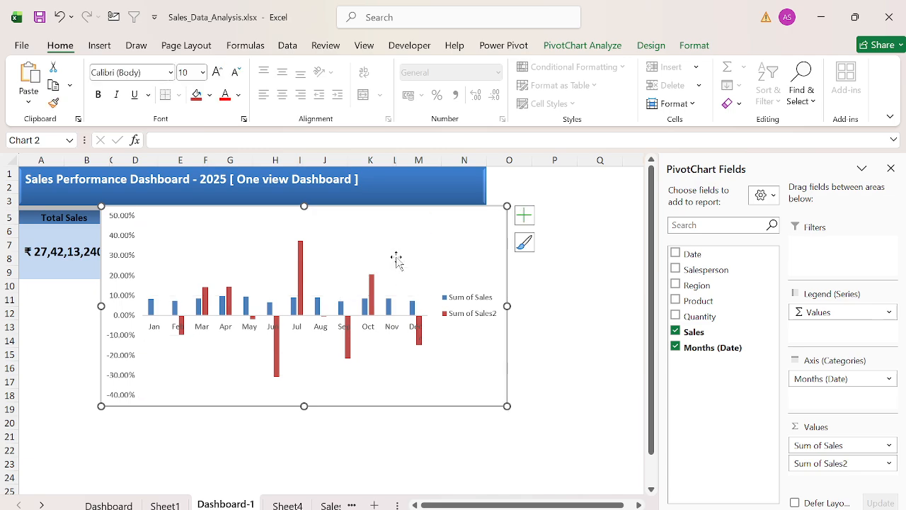
- Open the chart type settings for the monthly sales chart and choose the Combo type
{"action": "right_click", "coordinate": [397, 258]}
{"action": "left_click", "coordinate": [484, 318]}
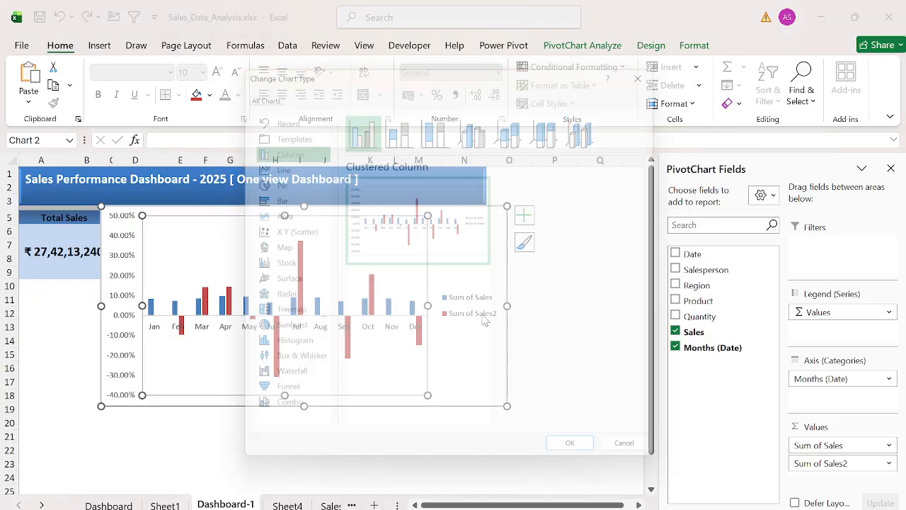
{"action": "left_click", "coordinate": [293, 421]}
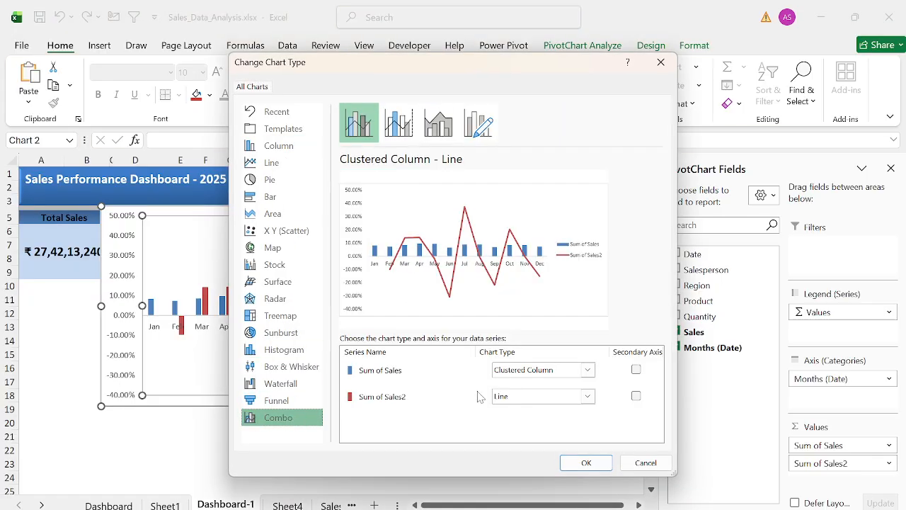
- Try the Sum of Sales2 series as a Clustered Column on the secondary axis
{"action": "left_click", "coordinate": [559, 398]}
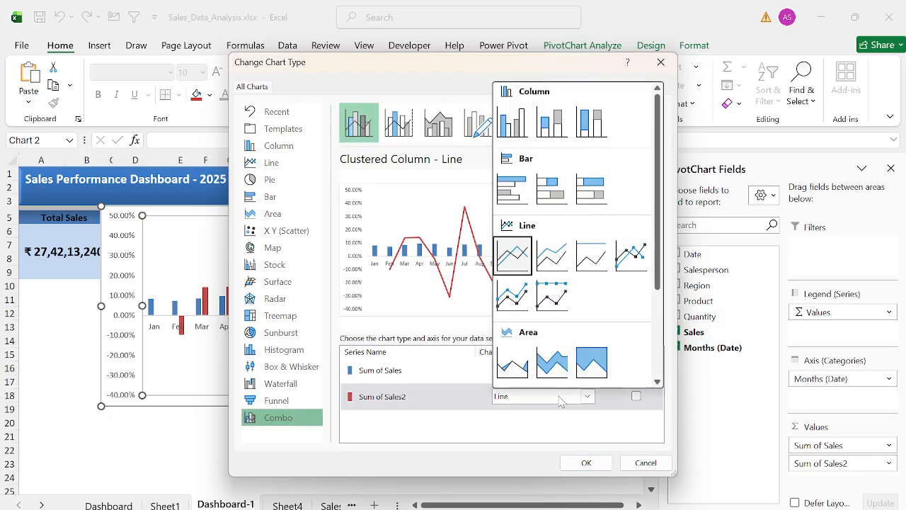
{"action": "left_click", "coordinate": [517, 129]}
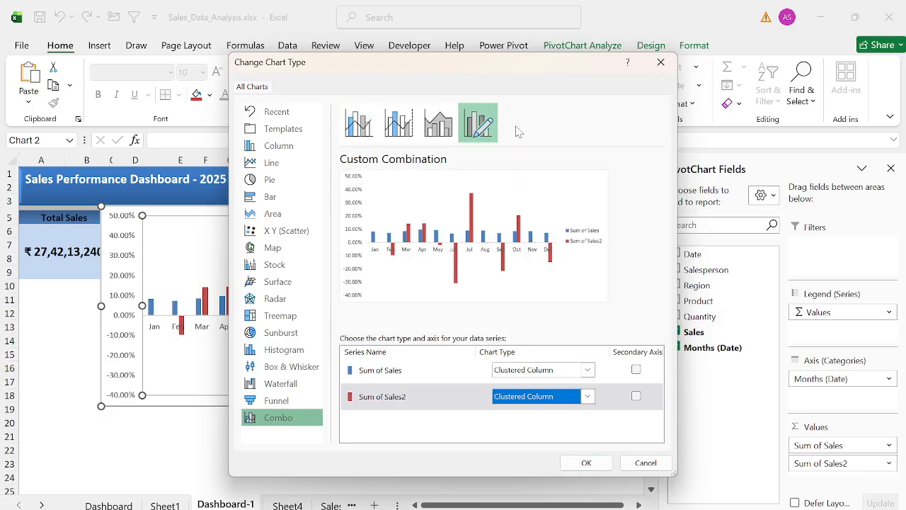
{"action": "left_click", "coordinate": [636, 397]}
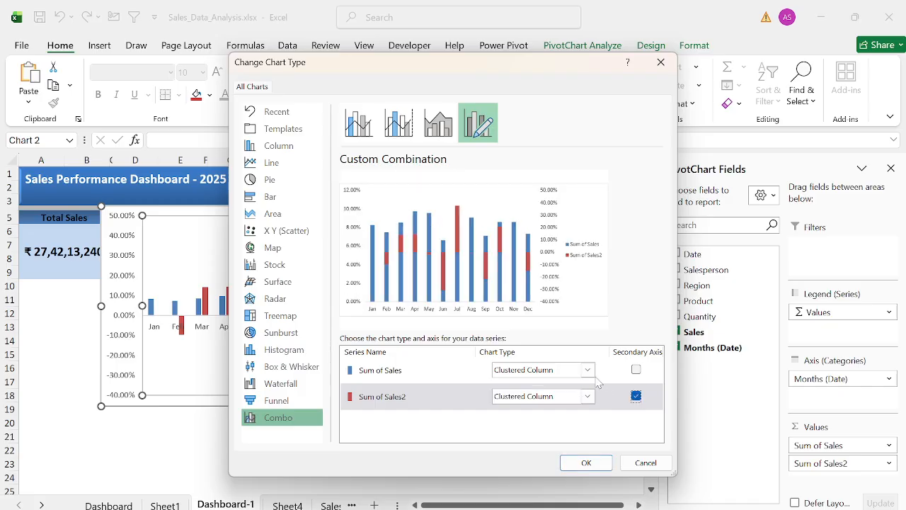
{"action": "left_click", "coordinate": [636, 397]}
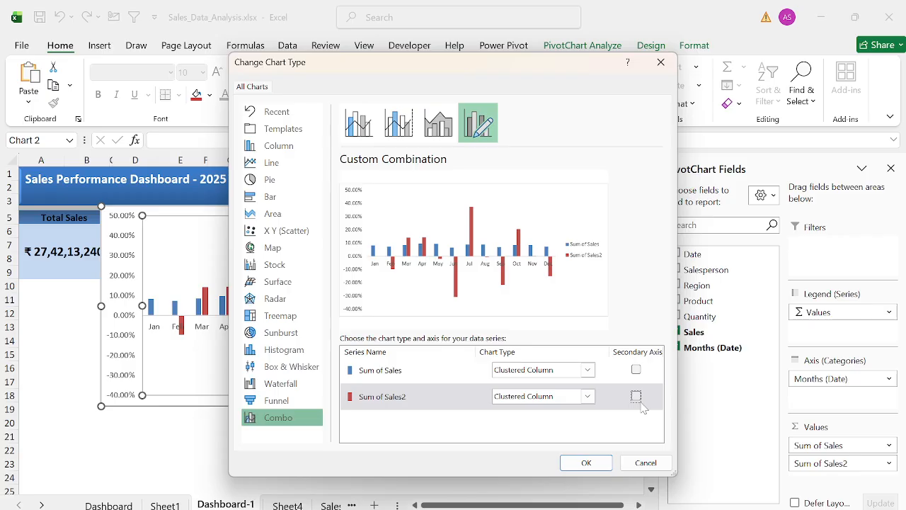
- Set the Sum of Sales2 series to Line with Markers on the secondary axis and apply the combo chart
{"action": "left_click", "coordinate": [565, 398]}
{"action": "left_click", "coordinate": [626, 253]}
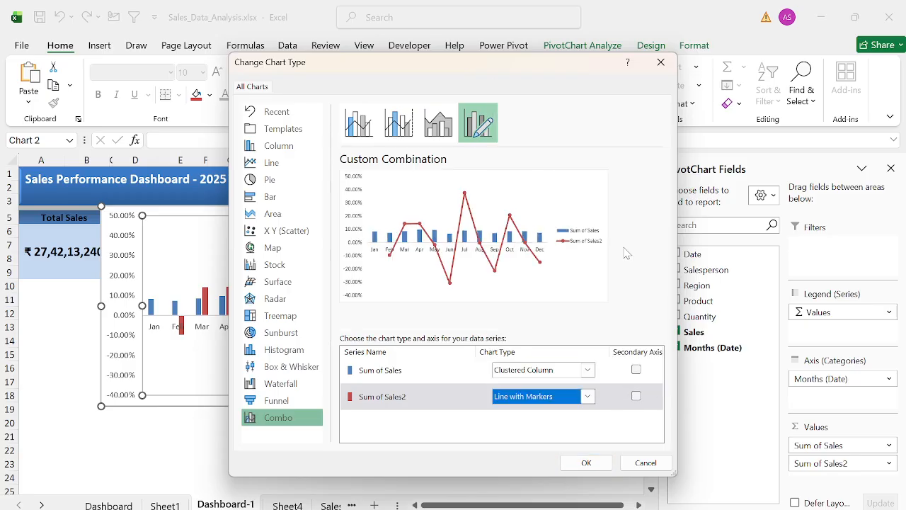
{"action": "left_click", "coordinate": [636, 396]}
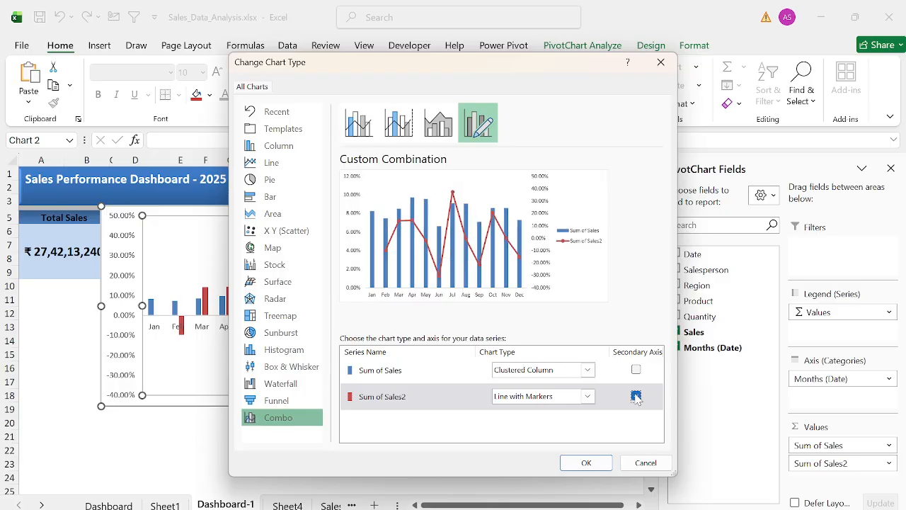
{"action": "left_click", "coordinate": [586, 462]}
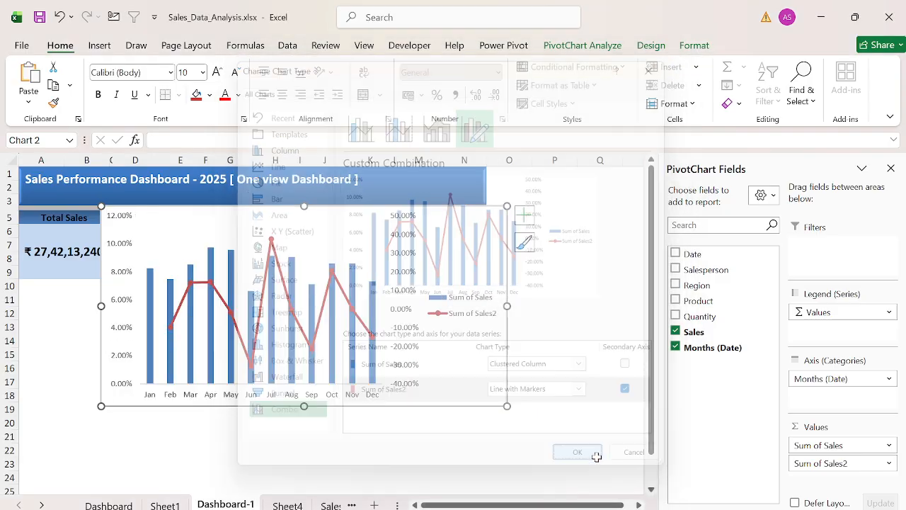
- Shift the monthly sales chart down and to the left, widen it to about column O, and close the PivotChart field list
{"action": "left_click_drag", "start_coordinate": [455, 212], "coordinate": [423, 231]}
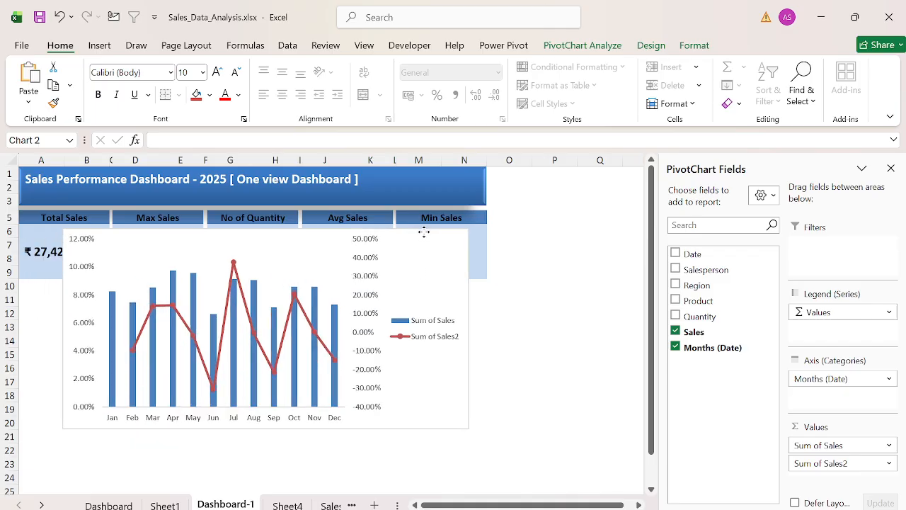
{"action": "left_click_drag", "start_coordinate": [467, 327], "coordinate": [531, 329]}
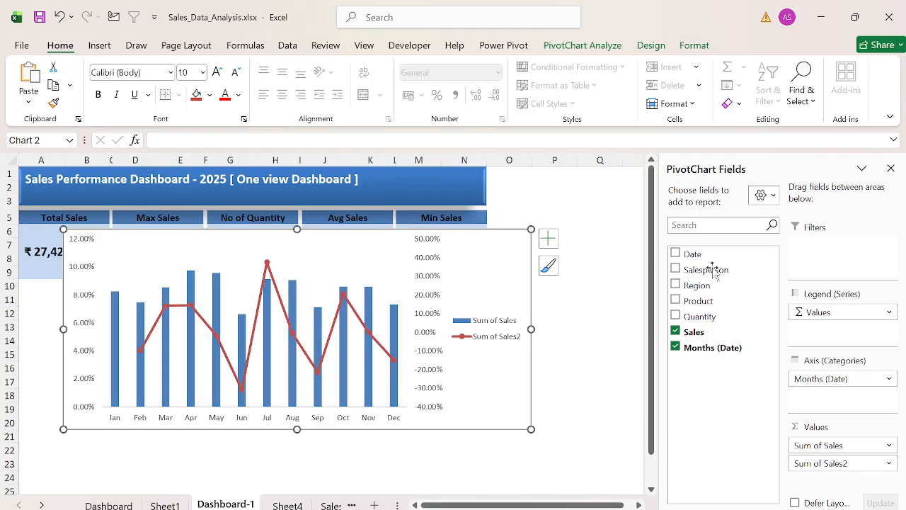
{"action": "left_click", "coordinate": [890, 169]}
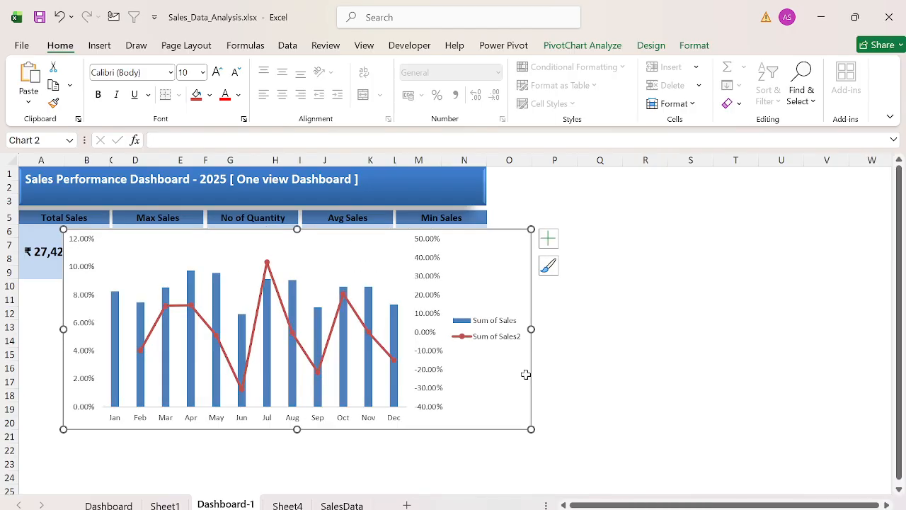
- Hide the percentage labels of the chart's secondary and primary vertical axes by colouring their text white
{"action": "left_click", "coordinate": [429, 340]}
{"action": "left_click", "coordinate": [238, 99]}
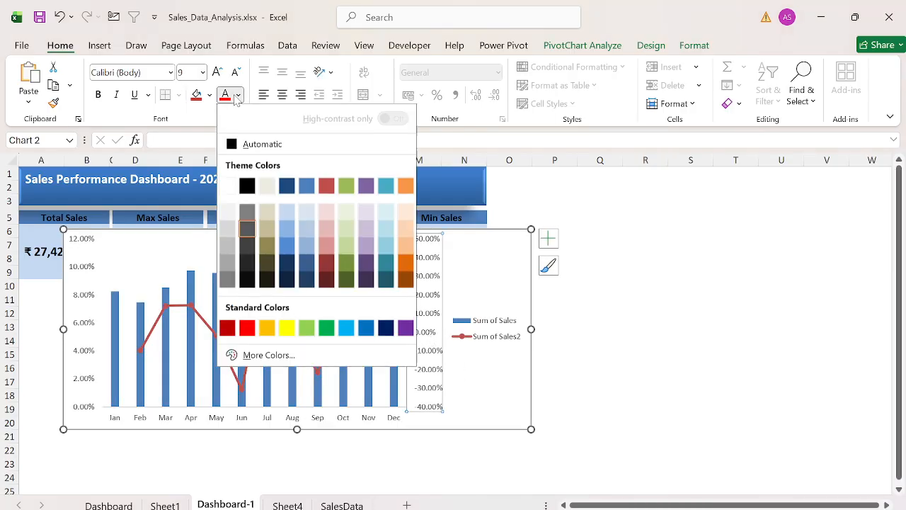
{"action": "left_click", "coordinate": [241, 185]}
{"action": "left_click", "coordinate": [105, 296]}
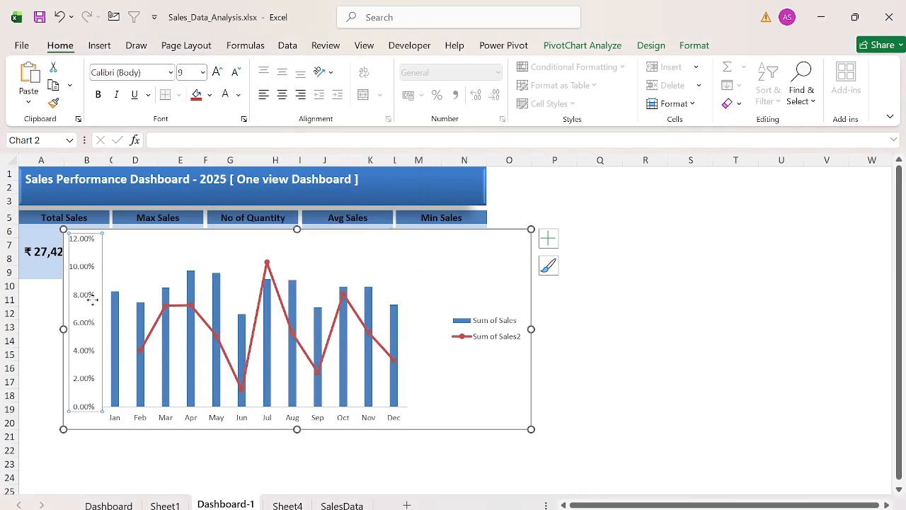
{"action": "left_click", "coordinate": [225, 98]}
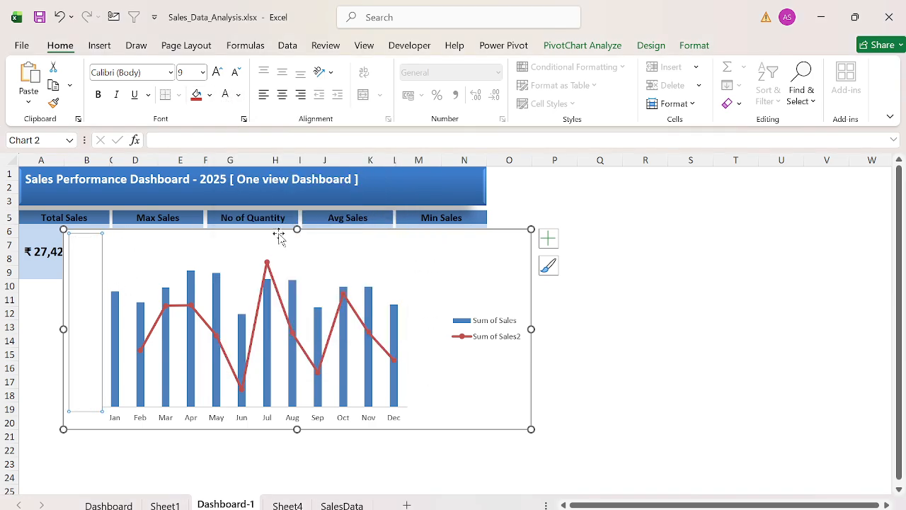
{"action": "left_click", "coordinate": [397, 258]}
{"action": "left_click", "coordinate": [511, 296]}
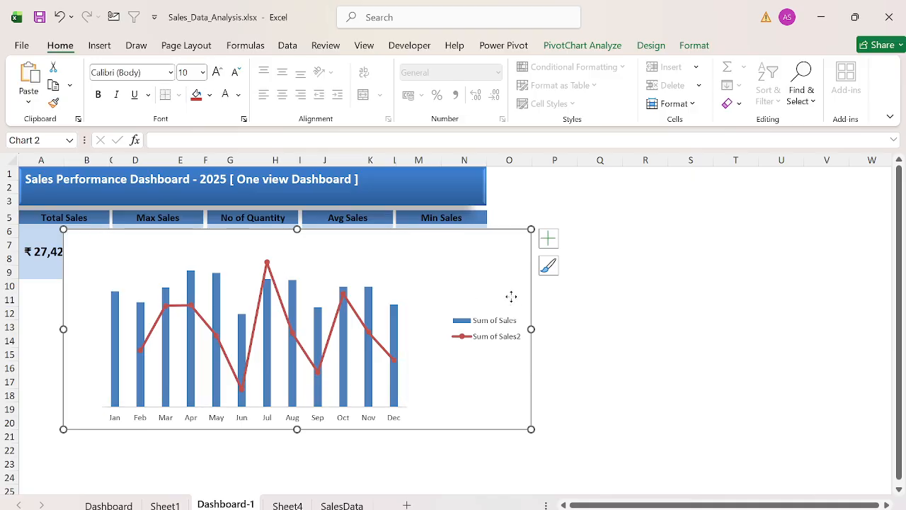
- Place the monthly sales chart's legend at the Top and shift it toward the chart's upper-right corner
{"action": "left_click", "coordinate": [548, 237]}
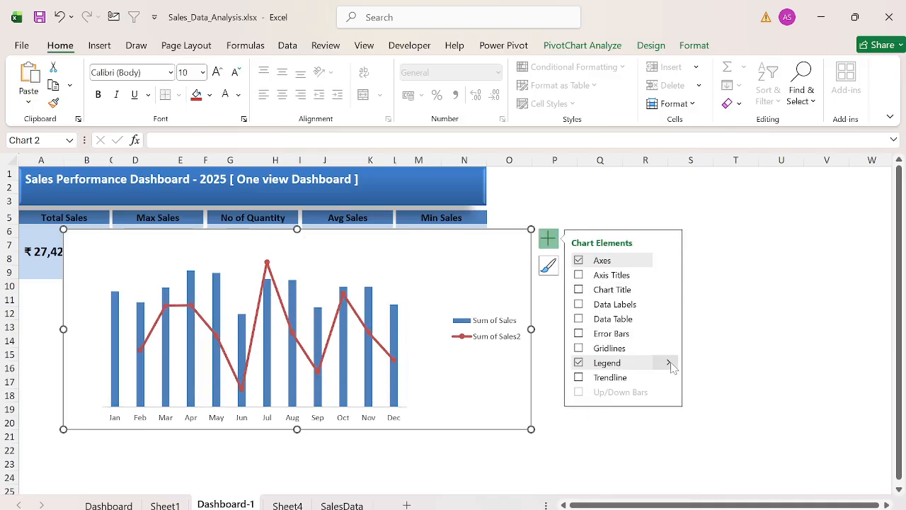
{"action": "left_click", "coordinate": [667, 363]}
{"action": "left_click", "coordinate": [710, 389]}
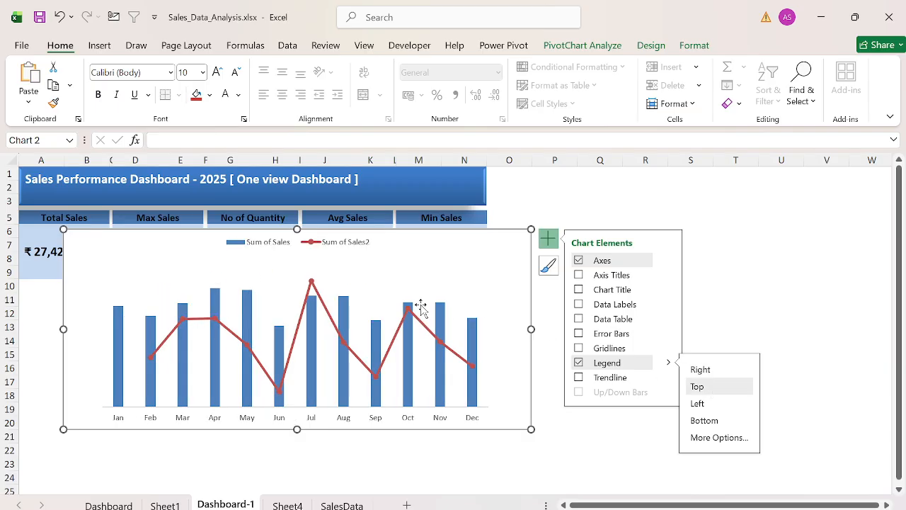
{"action": "left_click", "coordinate": [329, 252]}
{"action": "left_click_drag", "start_coordinate": [323, 249], "coordinate": [452, 255]}
{"action": "left_click", "coordinate": [320, 257]}
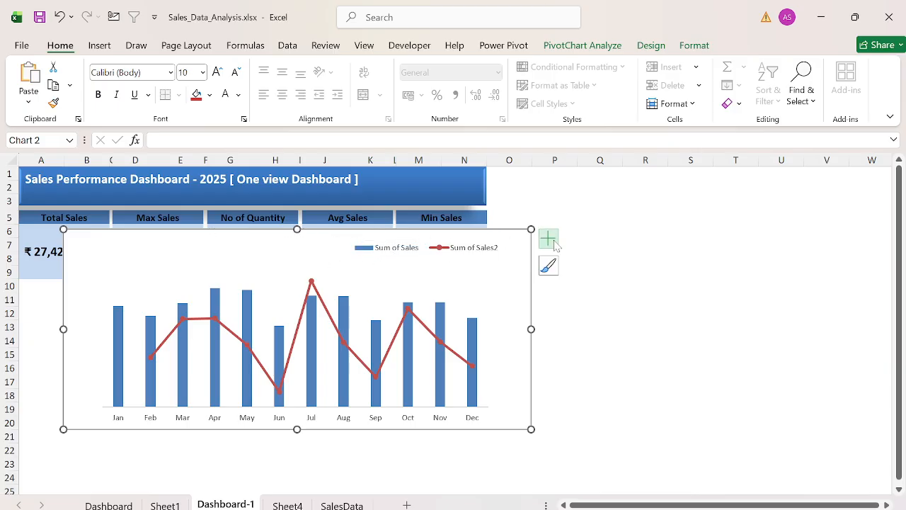
- Add a chart title to the monthly sales chart reading "Month on MOnth Sales & Comparison with previous month"
{"action": "left_click", "coordinate": [548, 238]}
{"action": "left_click", "coordinate": [578, 290]}
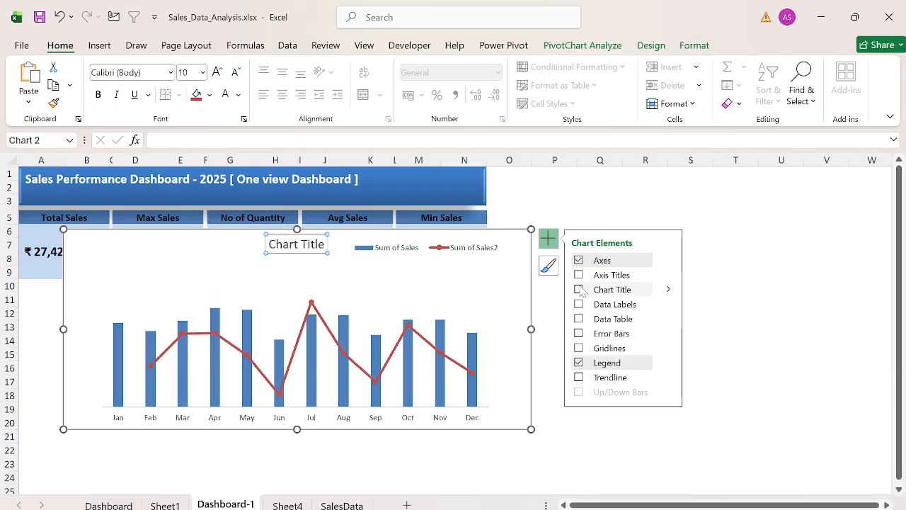
{"action": "left_click", "coordinate": [319, 245]}
{"action": "triple_click", "coordinate": [318, 246]}
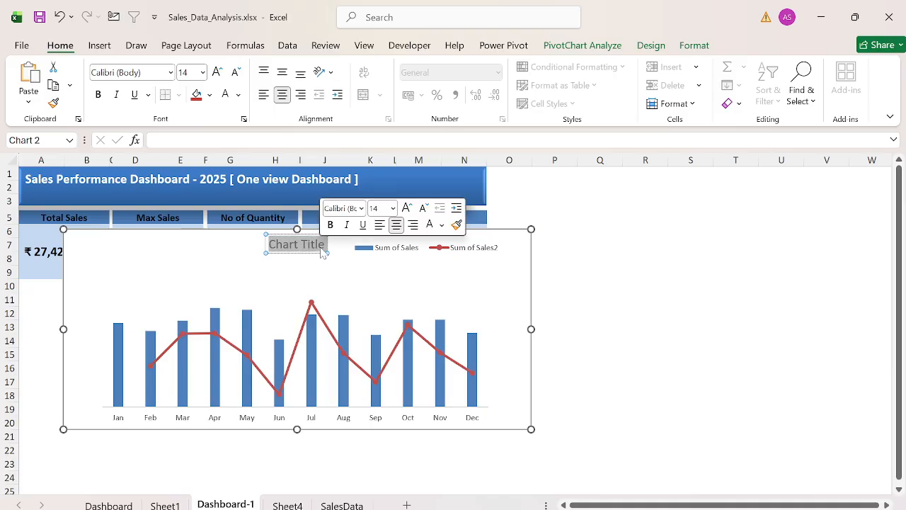
{"action": "key", "text": "Delete"}
{"action": "type", "text": "Month on"}
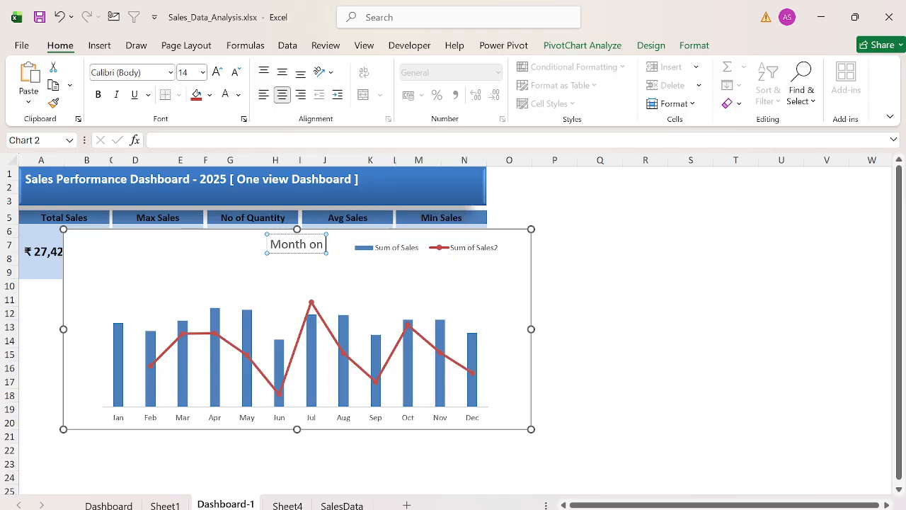
{"action": "type", "text": " MOnth Sales"}
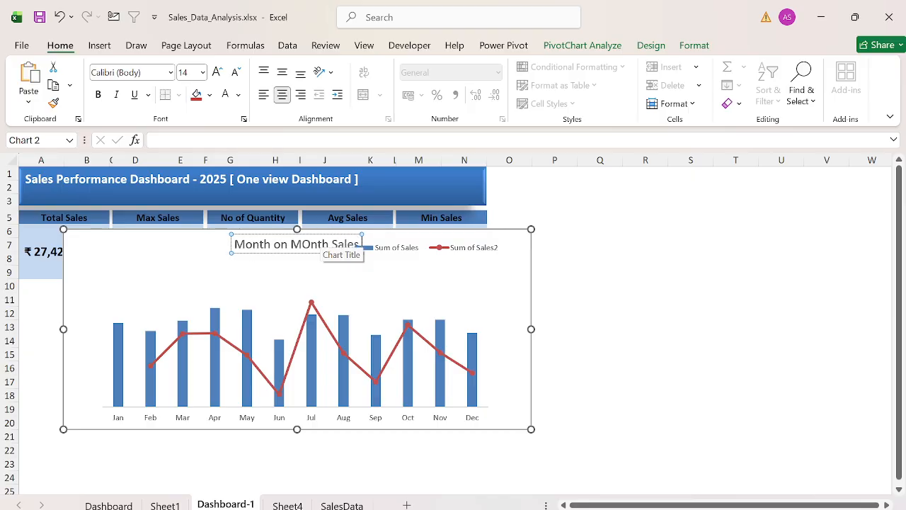
{"action": "type", "text": " & C"}
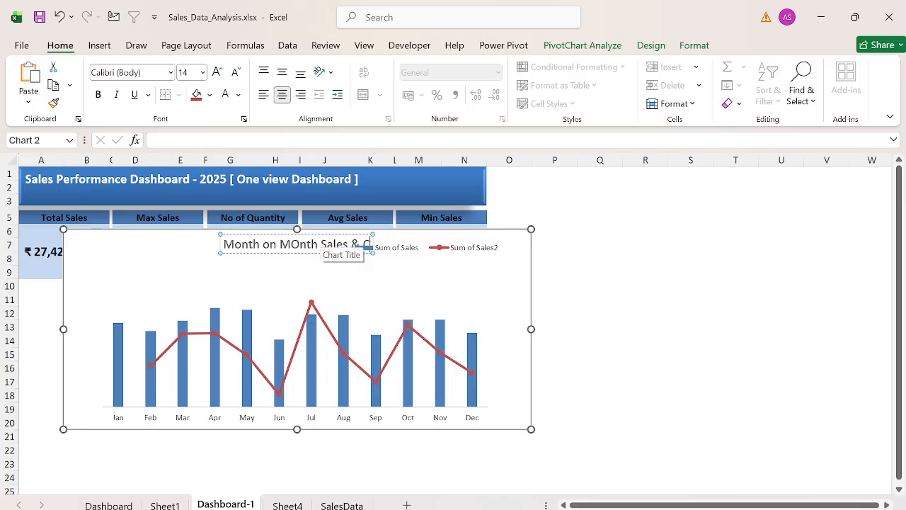
{"action": "type", "text": "omparison with"}
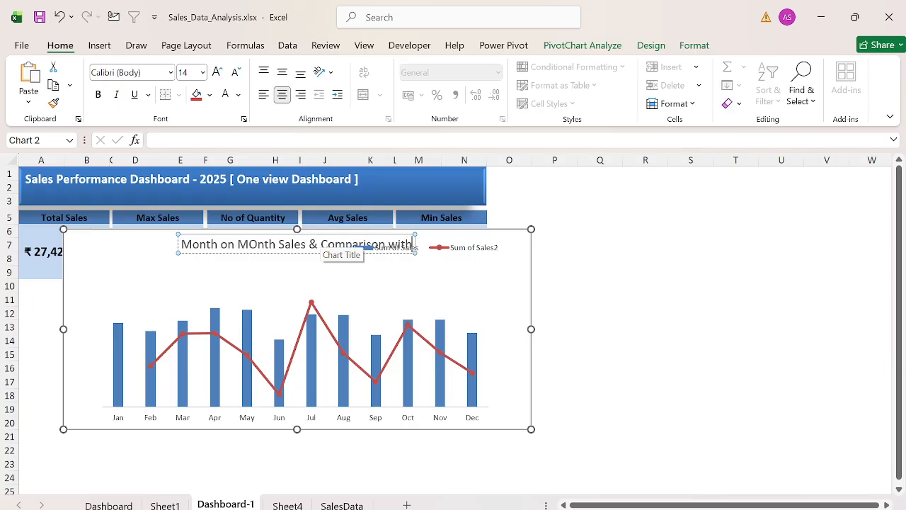
{"action": "type", "text": " previous month"}
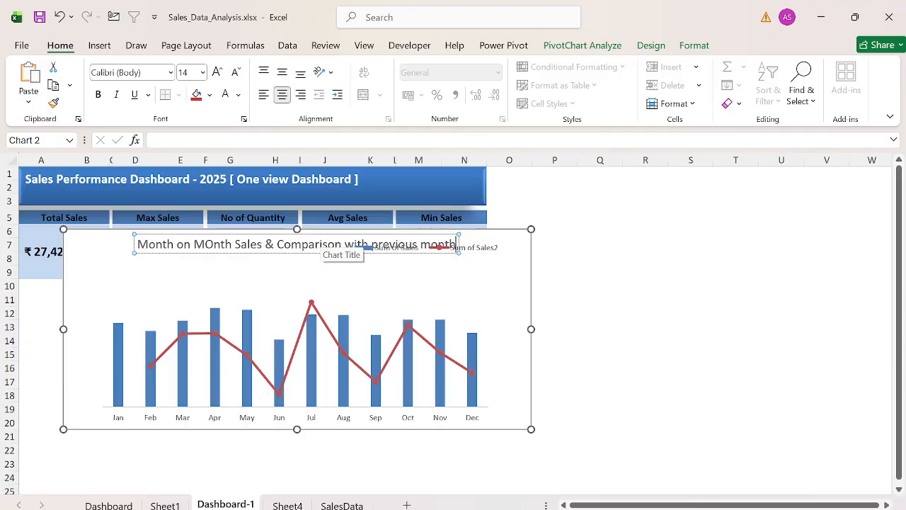
- Format the whole chart title as 10.5 pt bold text in the blue theme colour
{"action": "key", "text": "ctrl+a"}
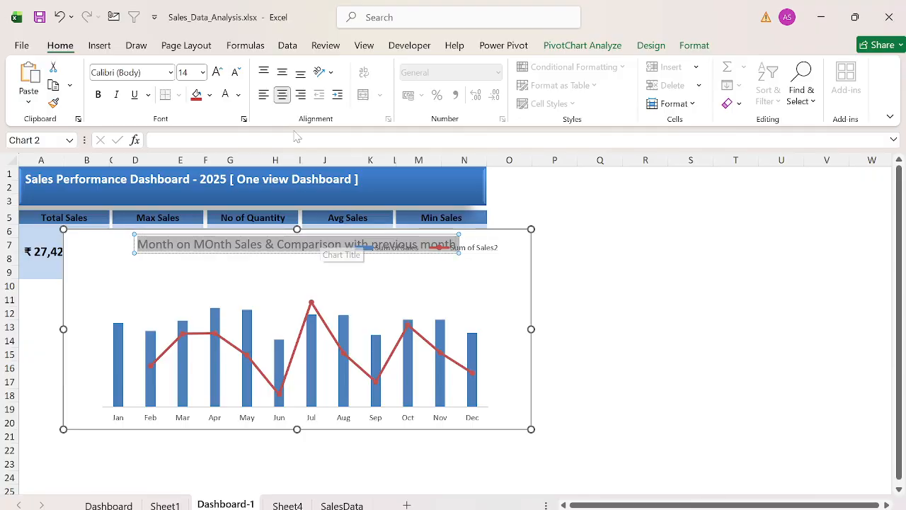
{"action": "left_click", "coordinate": [236, 72]}
{"action": "left_click", "coordinate": [237, 72]}
{"action": "left_click", "coordinate": [236, 72]}
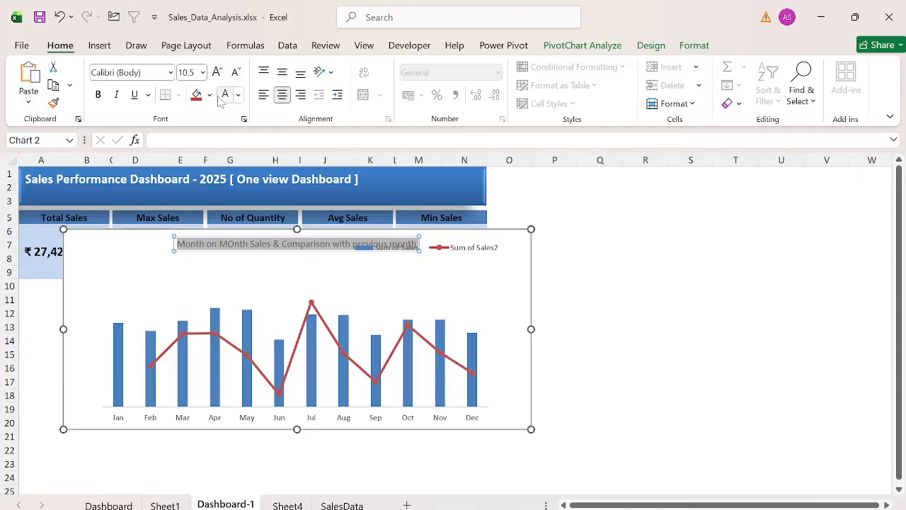
{"action": "left_click", "coordinate": [239, 96]}
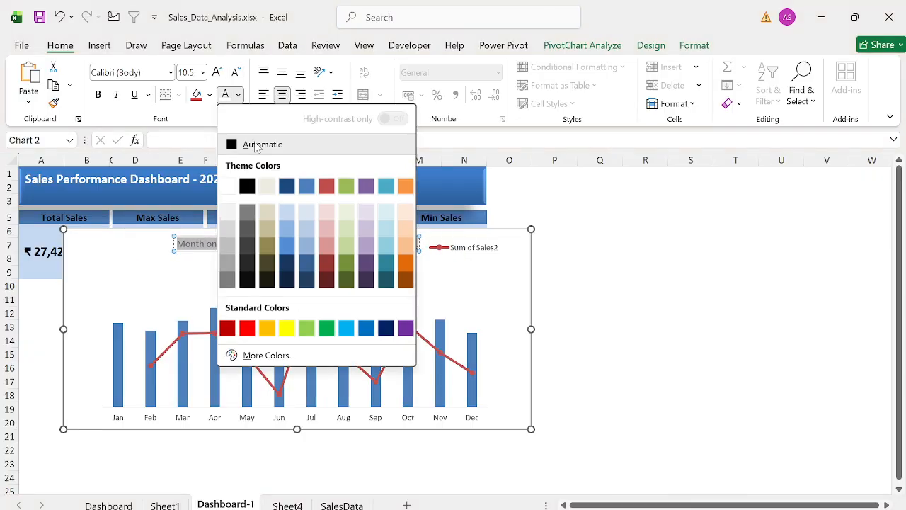
{"action": "left_click", "coordinate": [309, 187]}
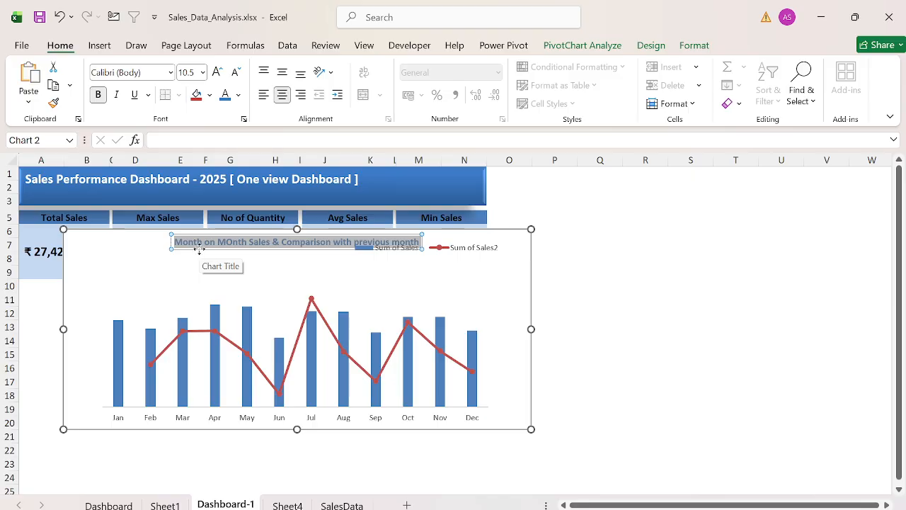
- Move the title to the chart's upper-left corner and position the chart directly below the summary cards
{"action": "left_click", "coordinate": [199, 248]}
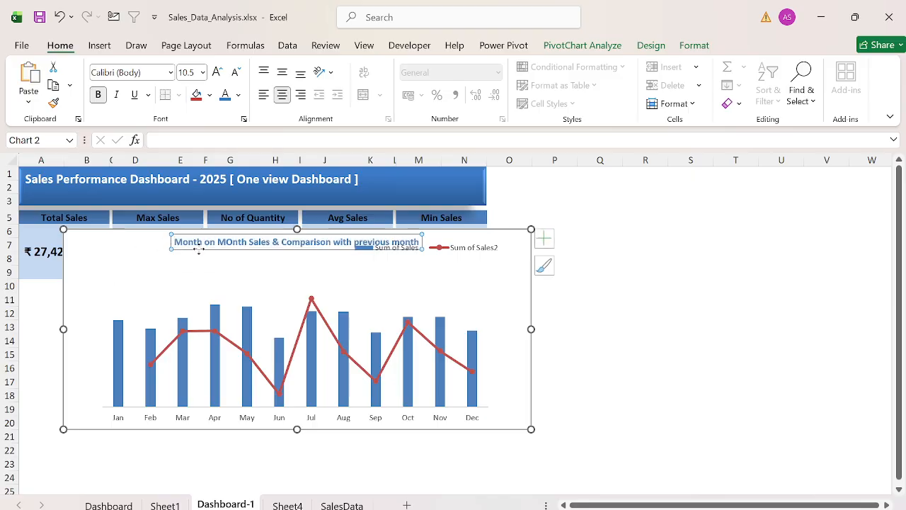
{"action": "left_click_drag", "start_coordinate": [199, 248], "coordinate": [104, 251]}
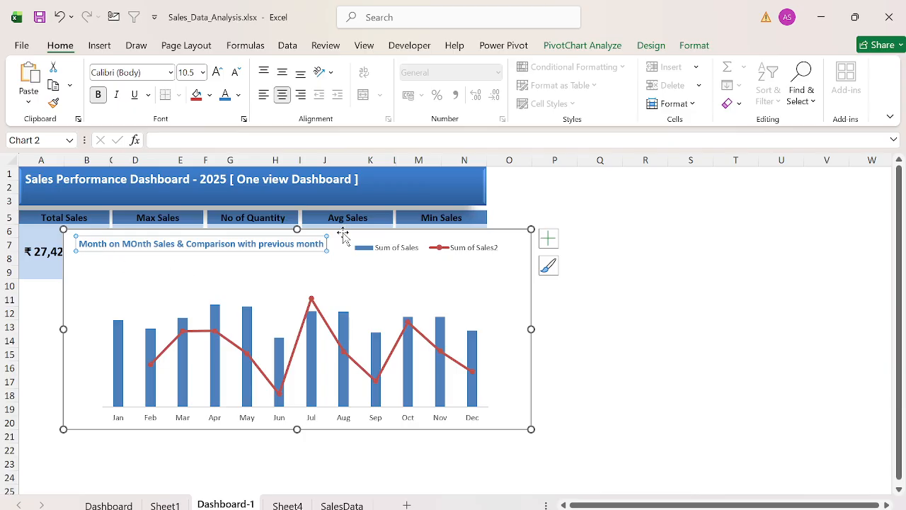
{"action": "mouse_move", "coordinate": [343, 235]}
{"action": "left_mouse_down"}
{"action": "mouse_move", "coordinate": [336, 263]}
{"action": "mouse_move", "coordinate": [304, 289]}
{"action": "left_mouse_up"}
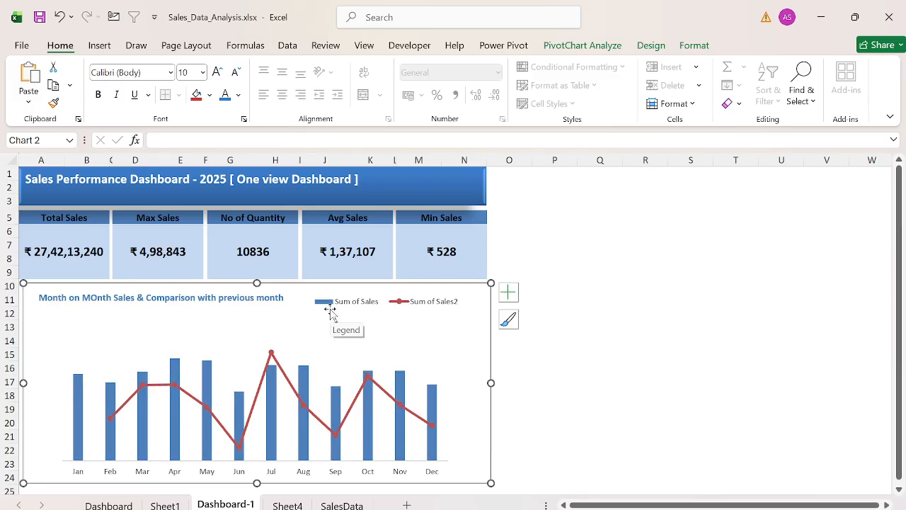
{"action": "left_click", "coordinate": [558, 231]}
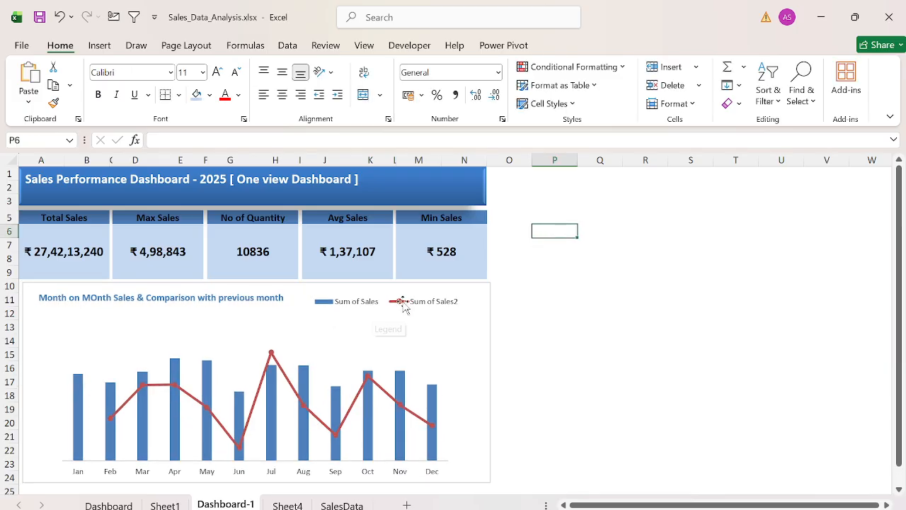
- Reduce the gap width of the Sum of Sales columns to 9%
{"action": "right_click", "coordinate": [371, 423]}
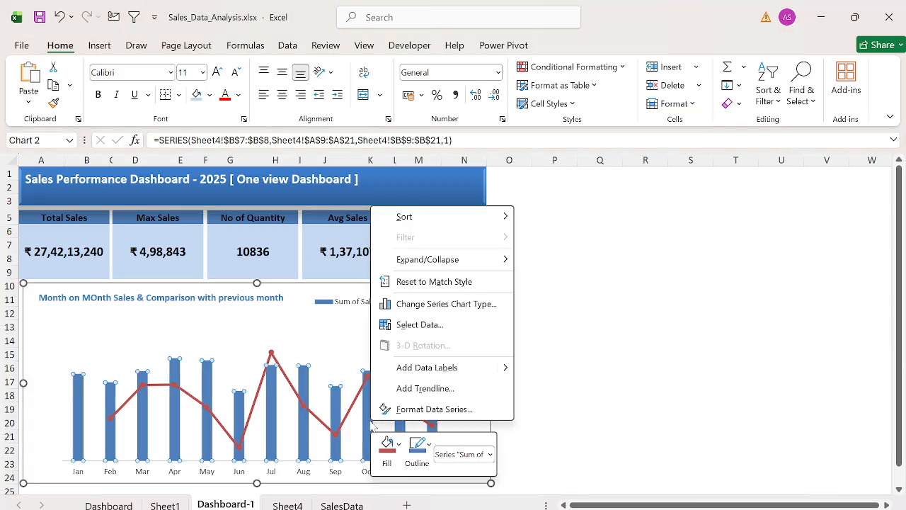
{"action": "left_click", "coordinate": [417, 411]}
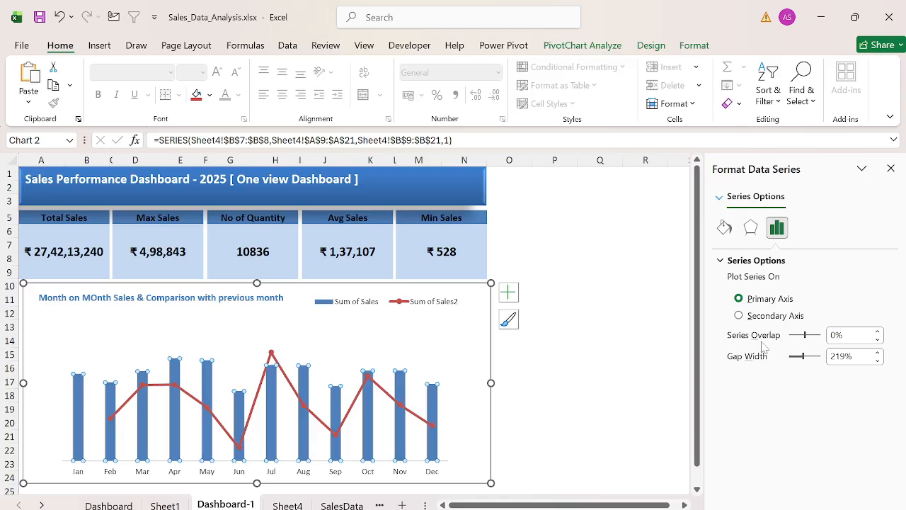
{"action": "left_click_drag", "start_coordinate": [803, 362], "coordinate": [794, 362]}
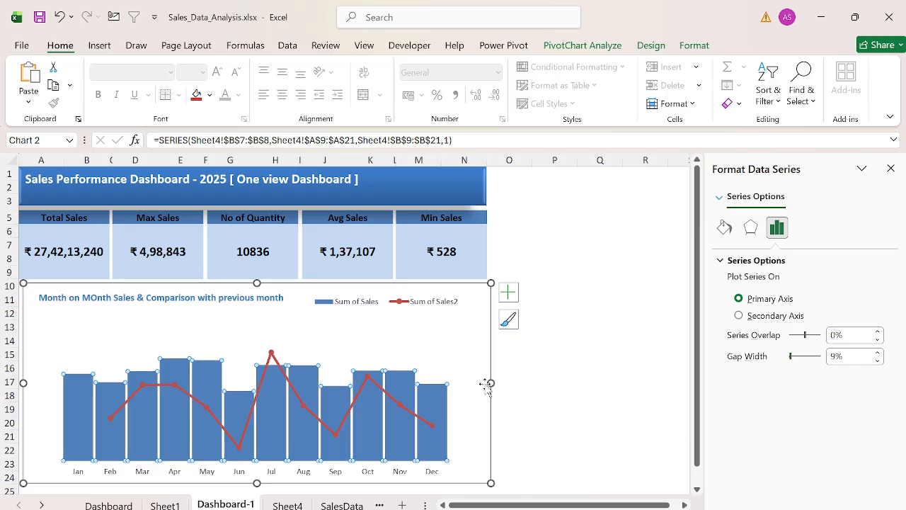
- Thin the Sum of Sales2 line to a width of 1 pt
{"action": "left_click", "coordinate": [360, 394]}
{"action": "right_click", "coordinate": [360, 395]}
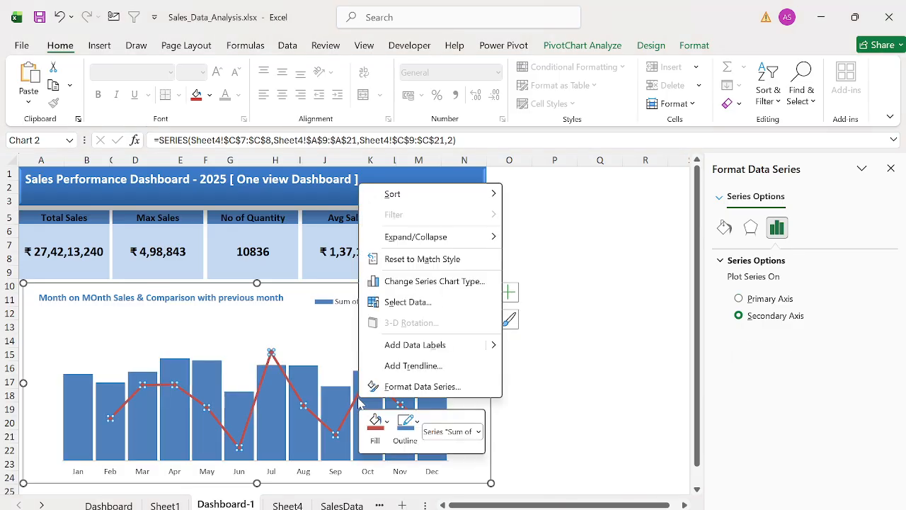
{"action": "left_click", "coordinate": [426, 388]}
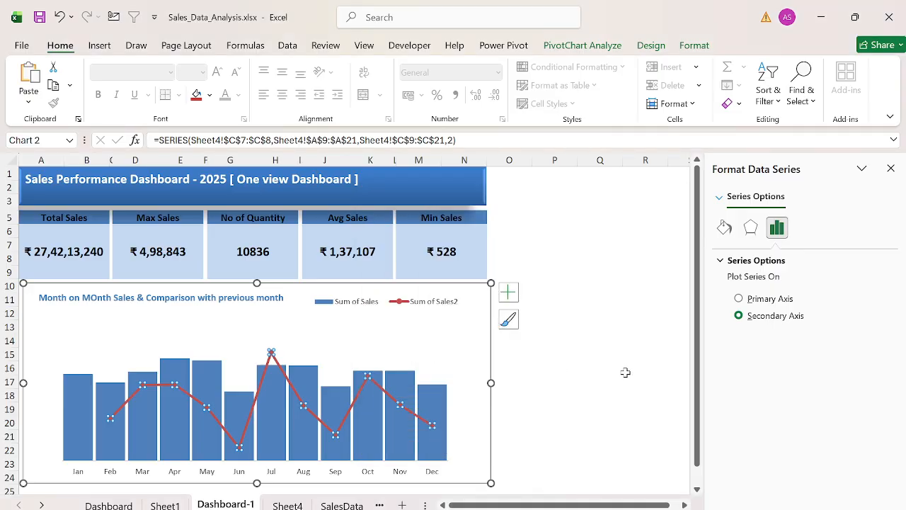
{"action": "left_click", "coordinate": [724, 227]}
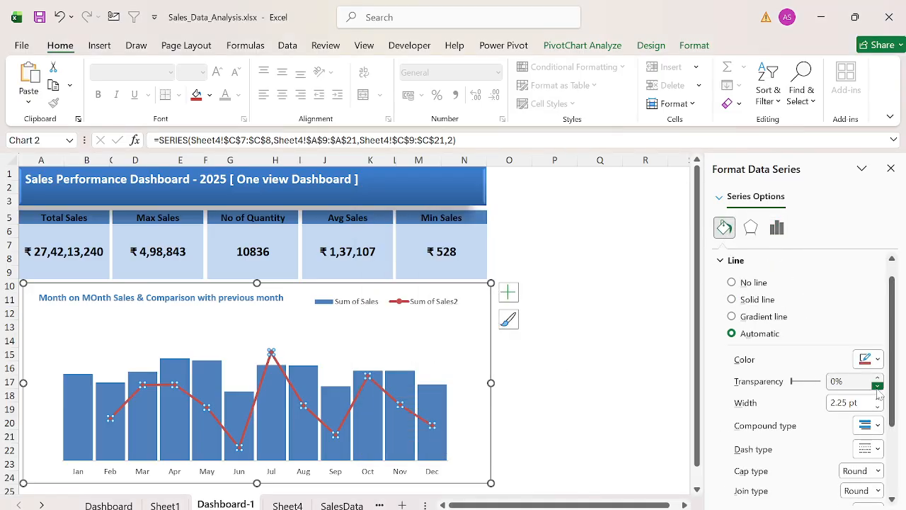
{"action": "left_click", "coordinate": [878, 407]}
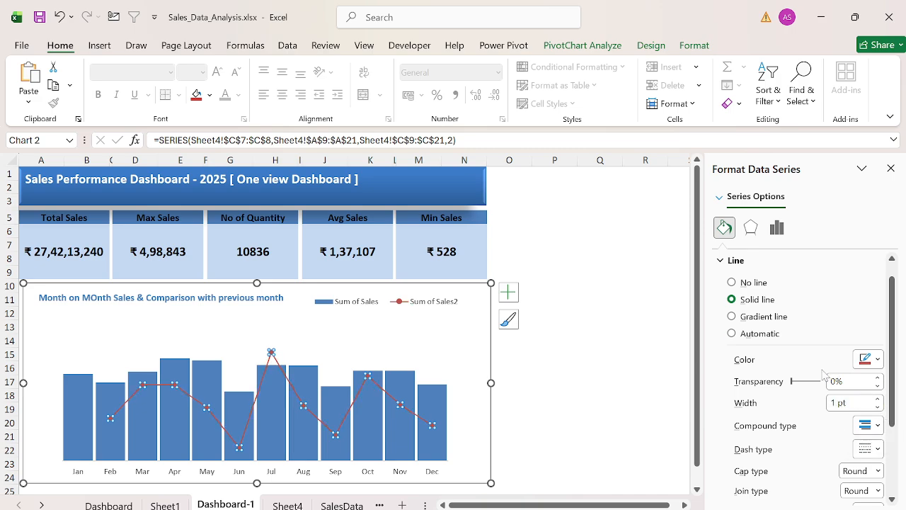
- Colour the Sum of Sales2 line standard orange and turn on Smoothed line
{"action": "left_click", "coordinate": [867, 359]}
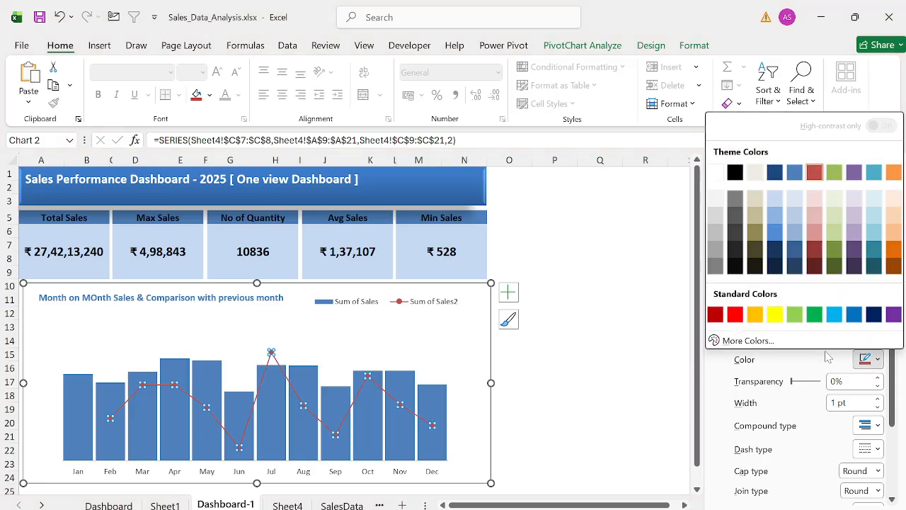
{"action": "left_click", "coordinate": [754, 314]}
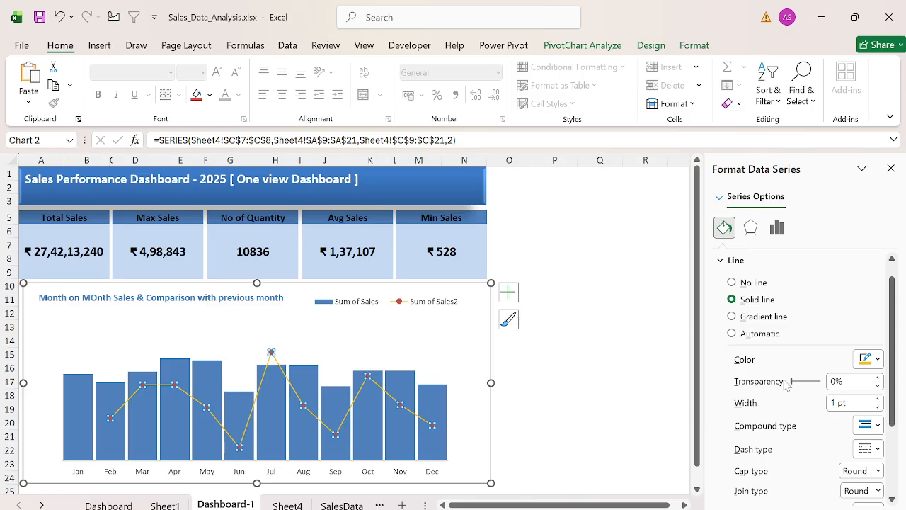
{"action": "scroll", "coordinate": [785, 384], "scroll_direction": "down", "scroll_amount": 3}
{"action": "left_click", "coordinate": [762, 498]}
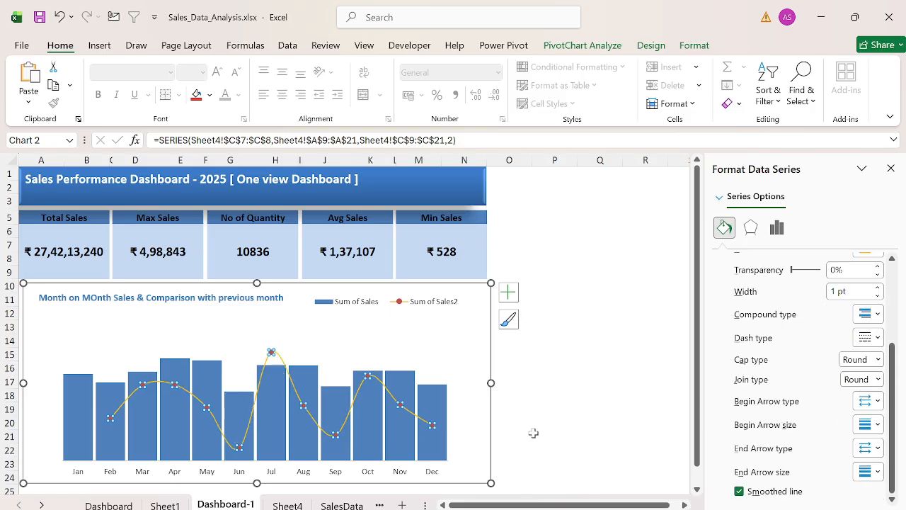
- Add data labels to the Sum of Sales2 line in the monthly sales chart
{"action": "left_click", "coordinate": [458, 348]}
{"action": "left_click", "coordinate": [409, 327]}
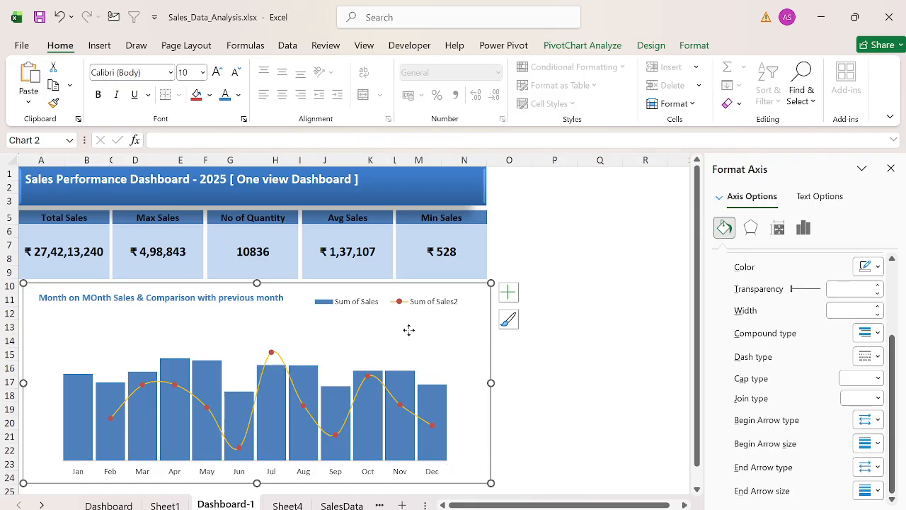
{"action": "left_click", "coordinate": [409, 413]}
{"action": "left_click", "coordinate": [508, 292]}
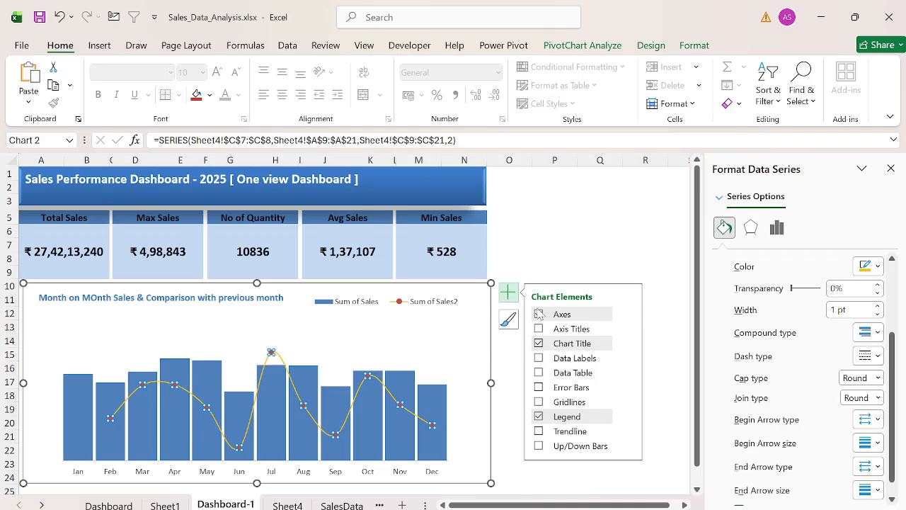
{"action": "left_click", "coordinate": [538, 358]}
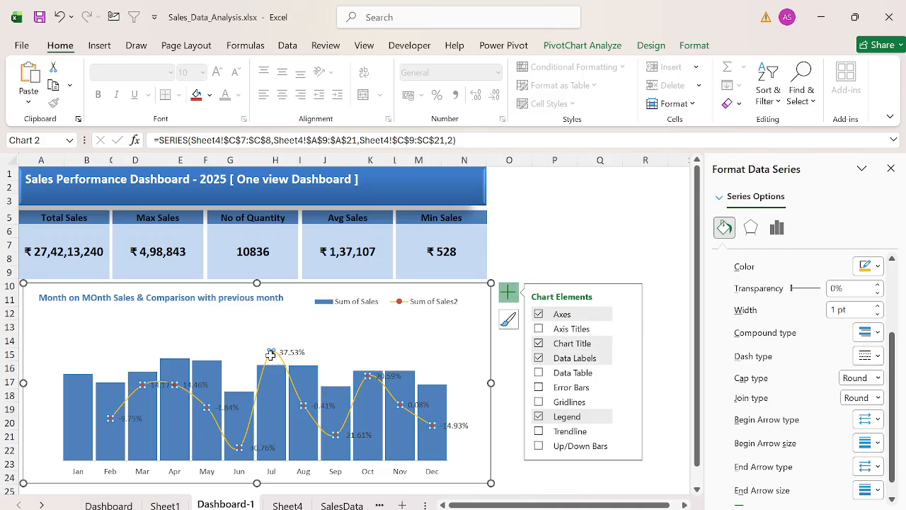
- Set the position of the Sum of Sales2 line's data labels to Above
{"action": "left_click", "coordinate": [297, 353]}
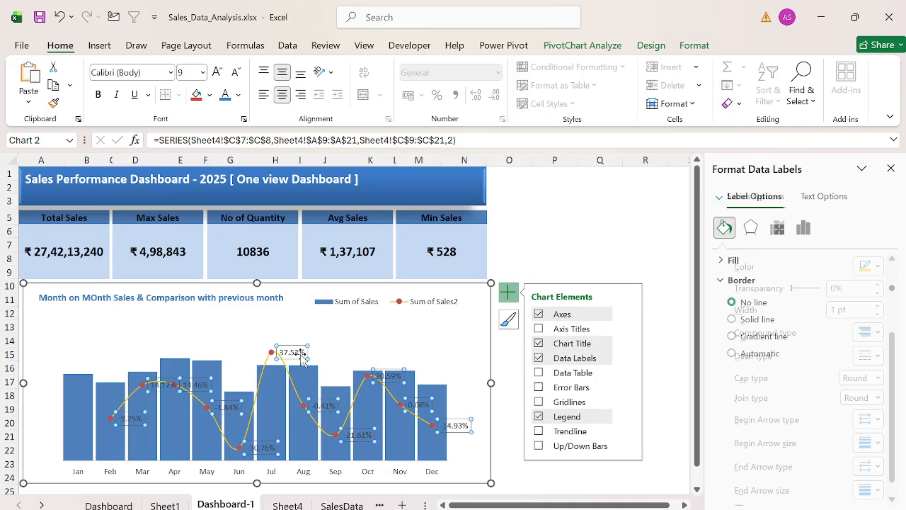
{"action": "left_click", "coordinate": [628, 358]}
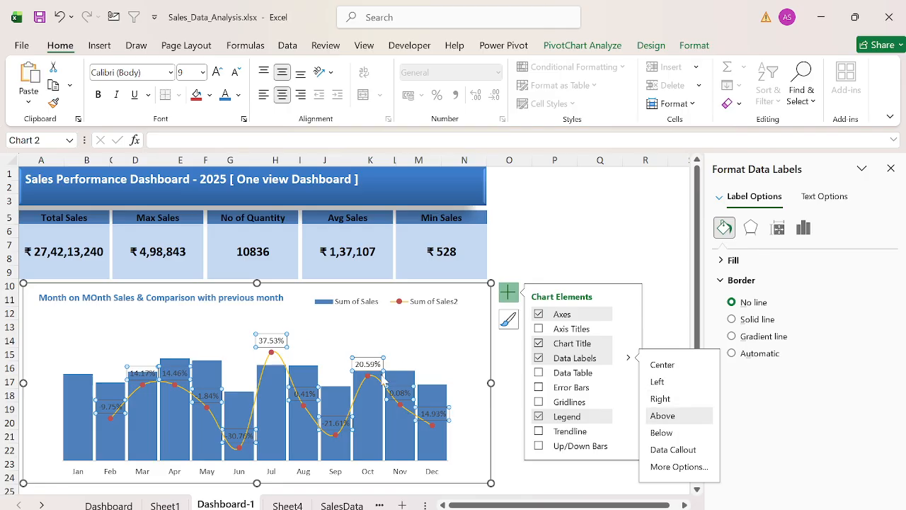
{"action": "left_click", "coordinate": [213, 398]}
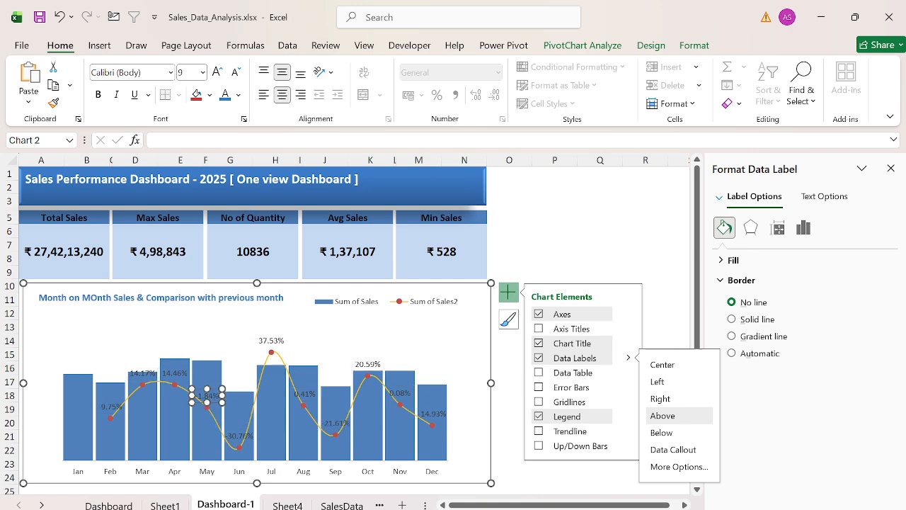
{"action": "left_click", "coordinate": [117, 322]}
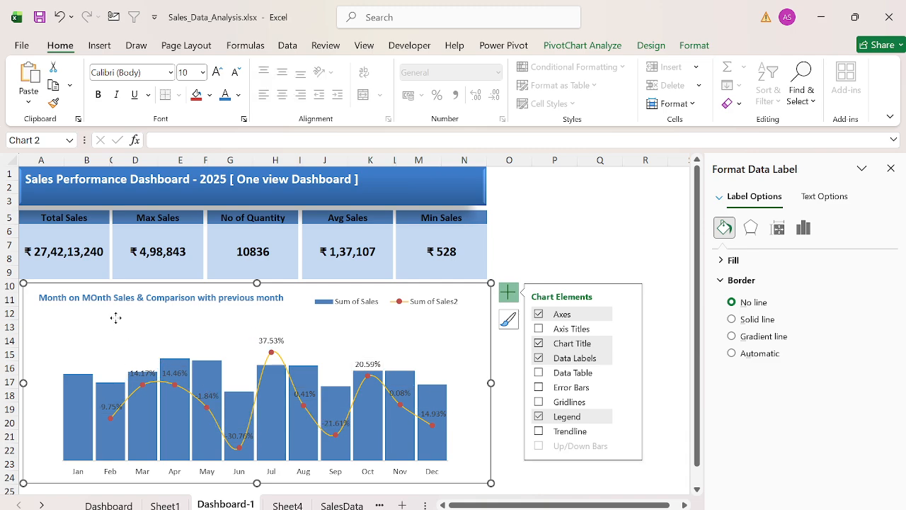
- Make the data labels of the Sum of Sales2 line bold
{"action": "left_click", "coordinate": [136, 375]}
{"action": "key", "text": "ctrl+b"}
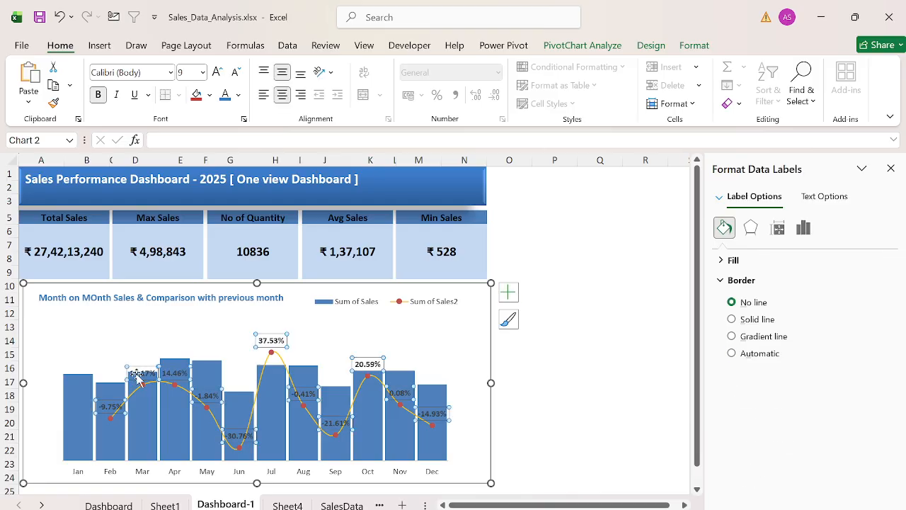
{"action": "left_click", "coordinate": [462, 289]}
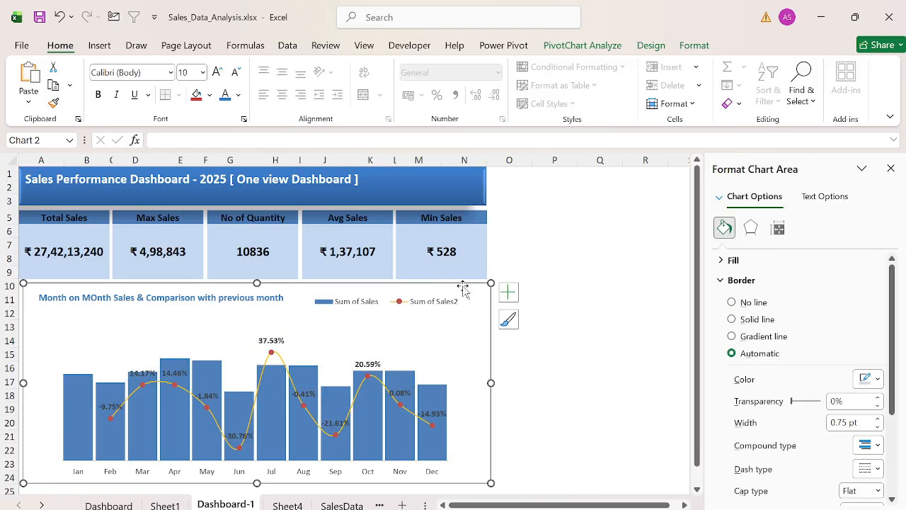
- Add data labels at the inside base of the Sum of Sales columns
{"action": "left_click", "coordinate": [422, 417]}
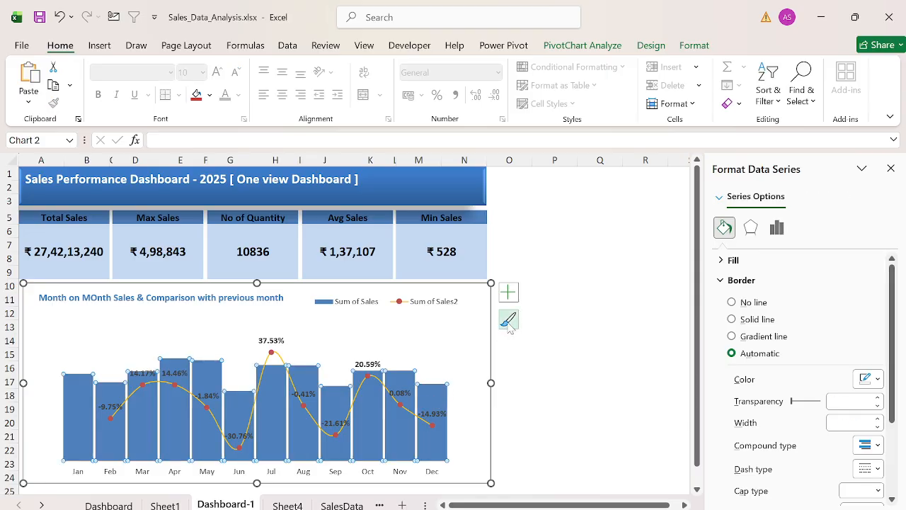
{"action": "left_click", "coordinate": [508, 291]}
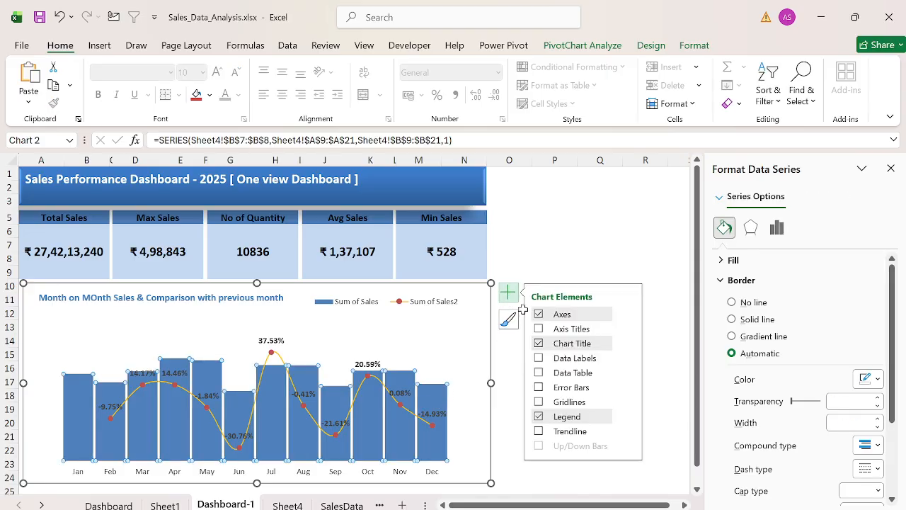
{"action": "left_click", "coordinate": [538, 358]}
{"action": "left_click", "coordinate": [628, 357]}
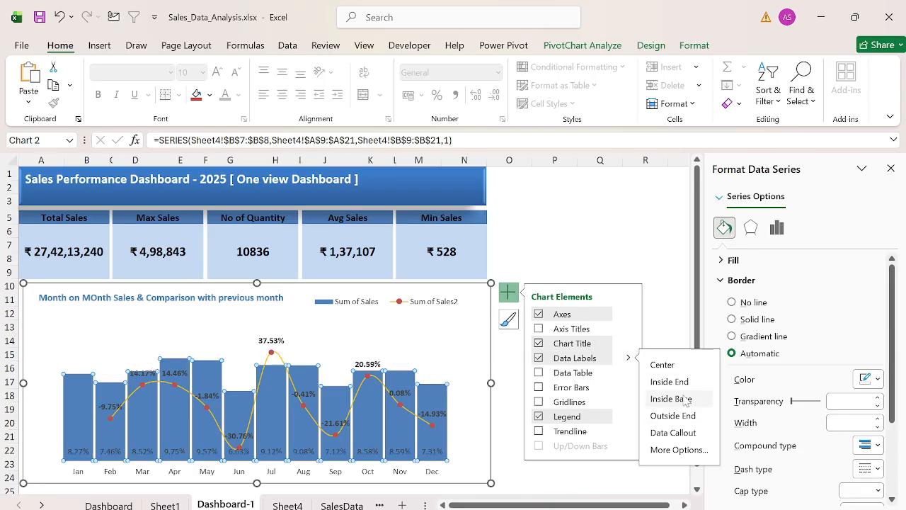
- Format the Sum of Sales column data labels in bold white text
{"action": "left_click", "coordinate": [435, 451]}
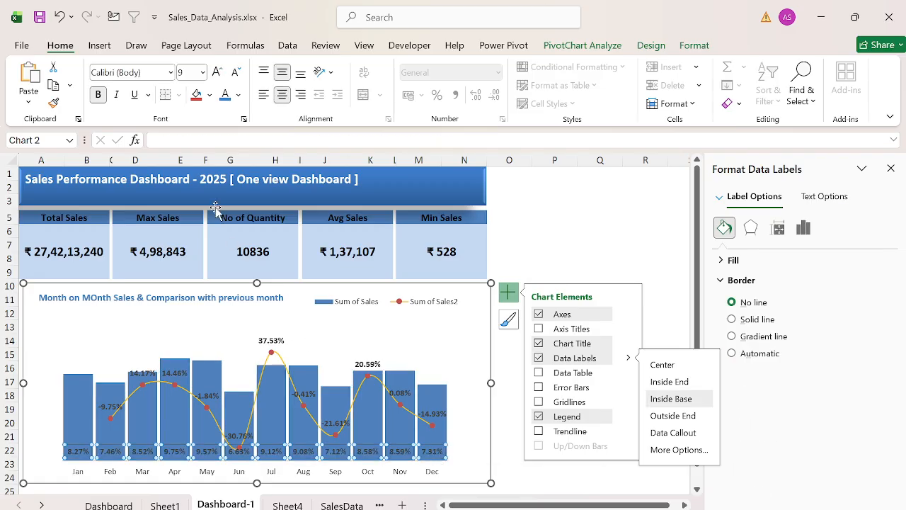
{"action": "left_click", "coordinate": [239, 95]}
{"action": "left_click", "coordinate": [230, 185]}
{"action": "left_click", "coordinate": [230, 187]}
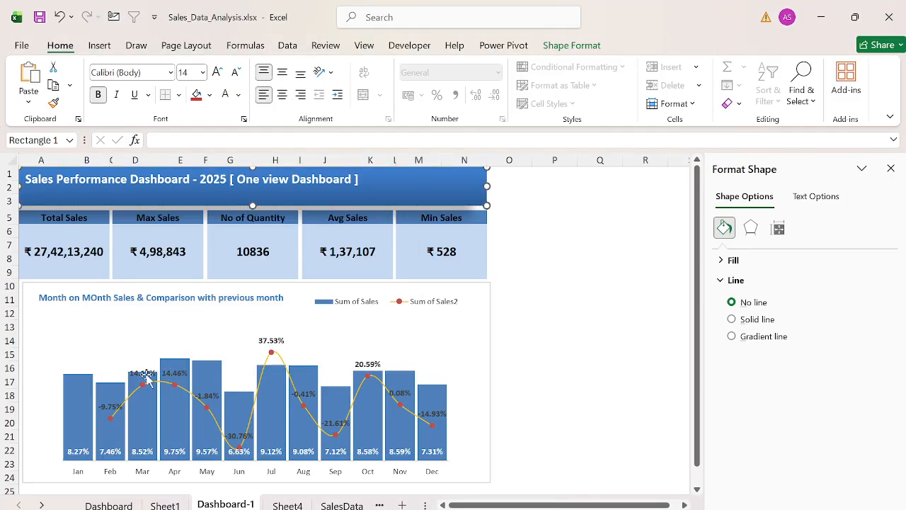
{"action": "left_click", "coordinate": [536, 325]}
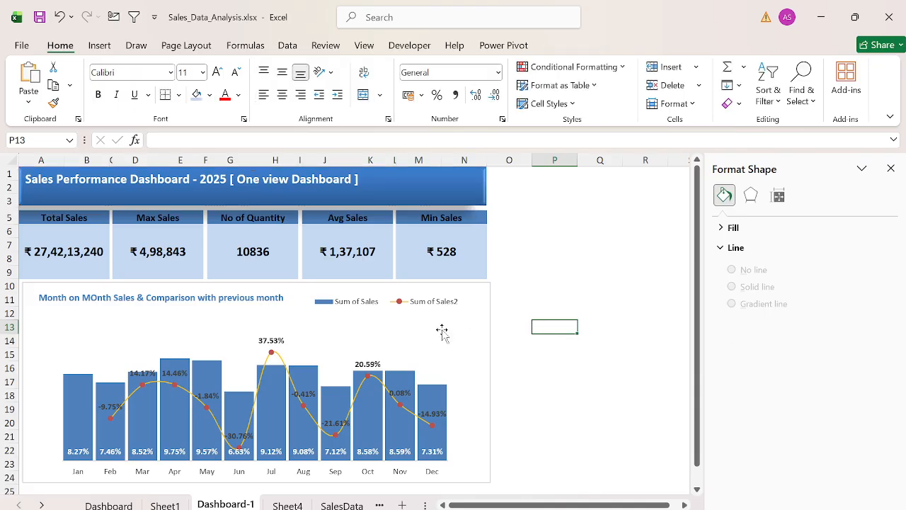
- Remove the outline from the monthly sales chart and close the formatting pane
{"action": "left_click", "coordinate": [481, 302]}
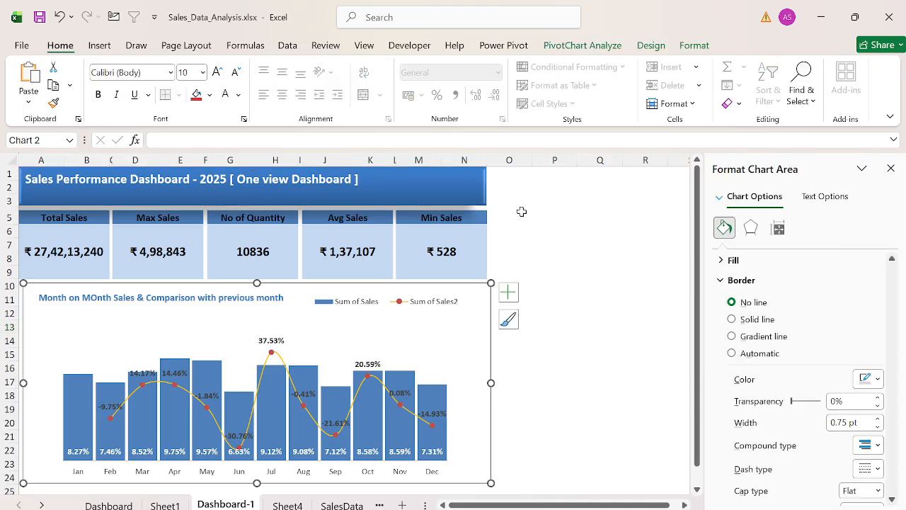
{"action": "left_click", "coordinate": [695, 48]}
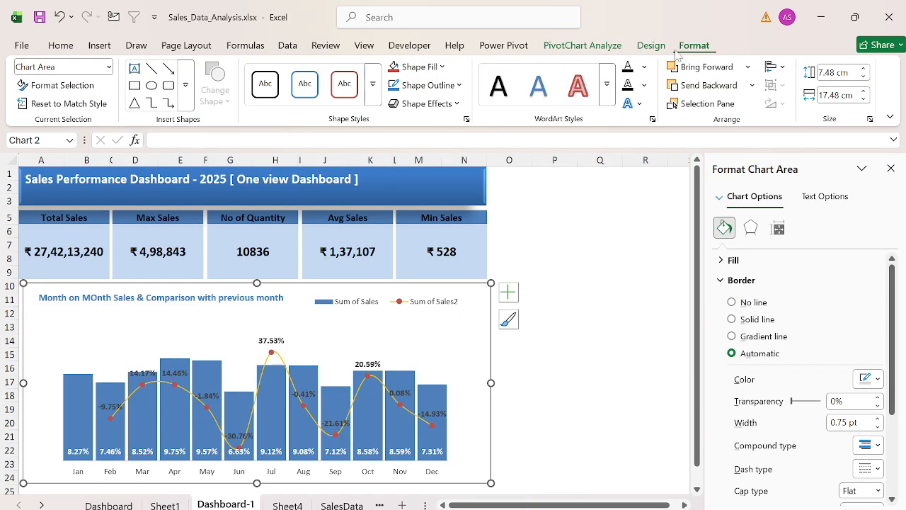
{"action": "left_click", "coordinate": [458, 85]}
{"action": "left_click", "coordinate": [433, 344]}
{"action": "left_click", "coordinate": [572, 313]}
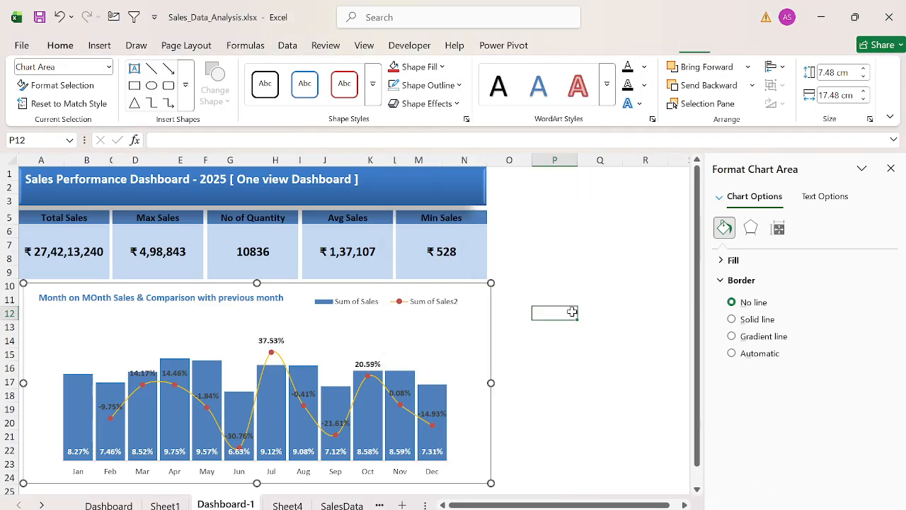
{"action": "left_click", "coordinate": [889, 169]}
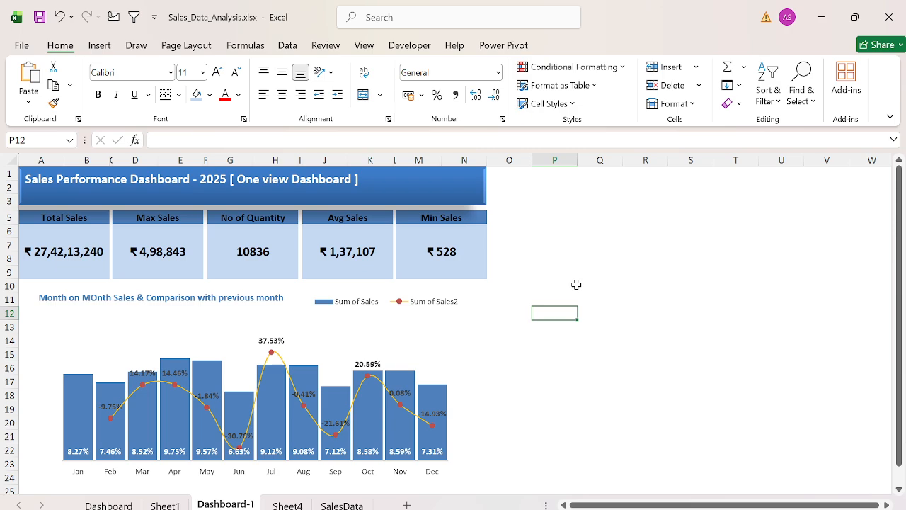
{"action": "scroll", "coordinate": [577, 285], "scroll_direction": "down", "scroll_amount": 1}
{"action": "scroll", "coordinate": [538, 292], "scroll_direction": "up", "scroll_amount": 1}
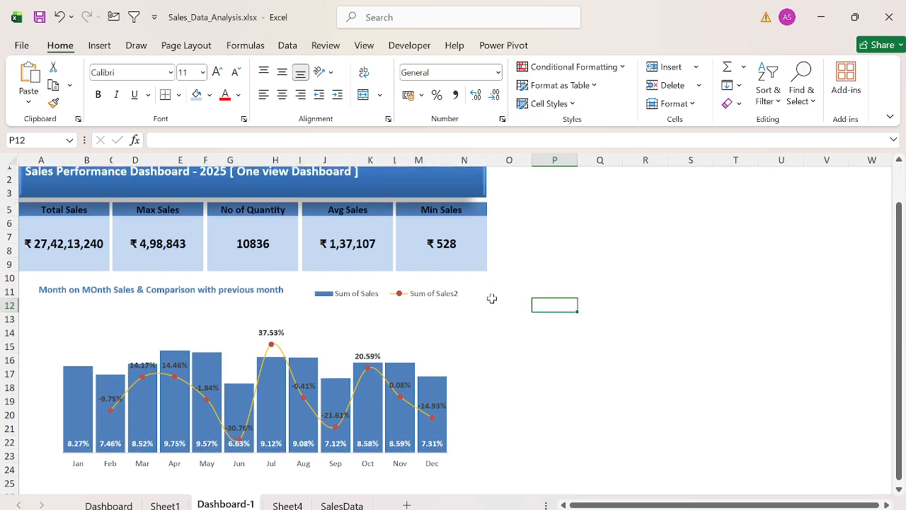
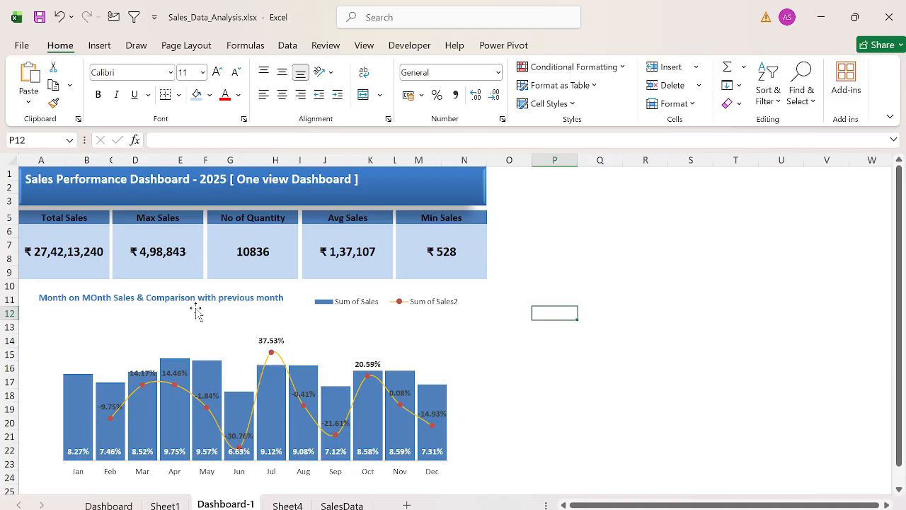
- On the SalesData sheet, mark the Monthly / Yearly sales summary item with an x in cell H1
{"action": "left_click", "coordinate": [290, 504]}
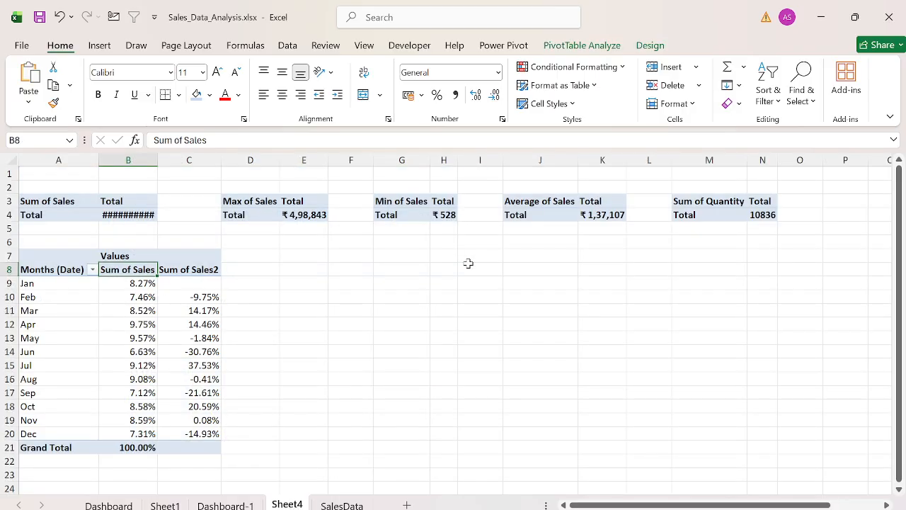
{"action": "key", "text": "ctrl+Page_Down"}
{"action": "left_click", "coordinate": [481, 188]}
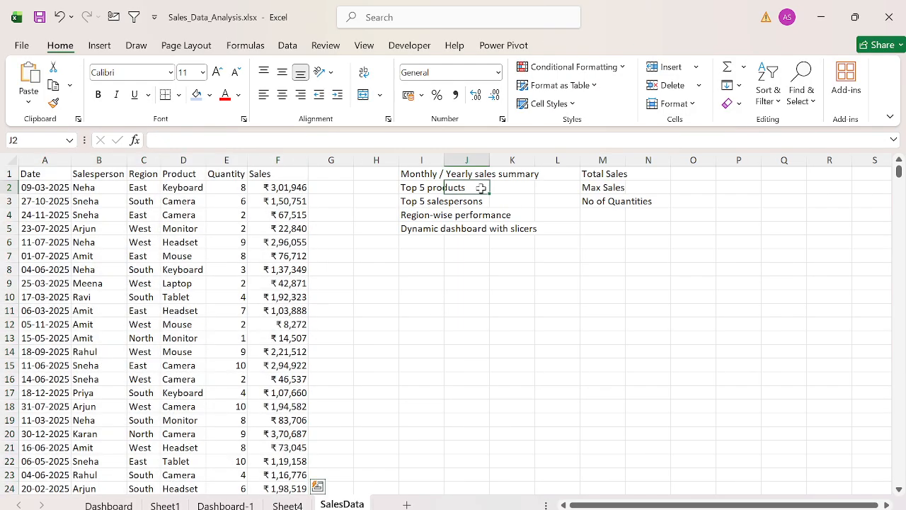
{"action": "key", "text": "Up"}
{"action": "key", "text": "Left"}
{"action": "key", "text": "Left"}
{"action": "type", "text": "x"}
{"action": "key", "text": "Return"}
{"action": "key", "text": "Right"}
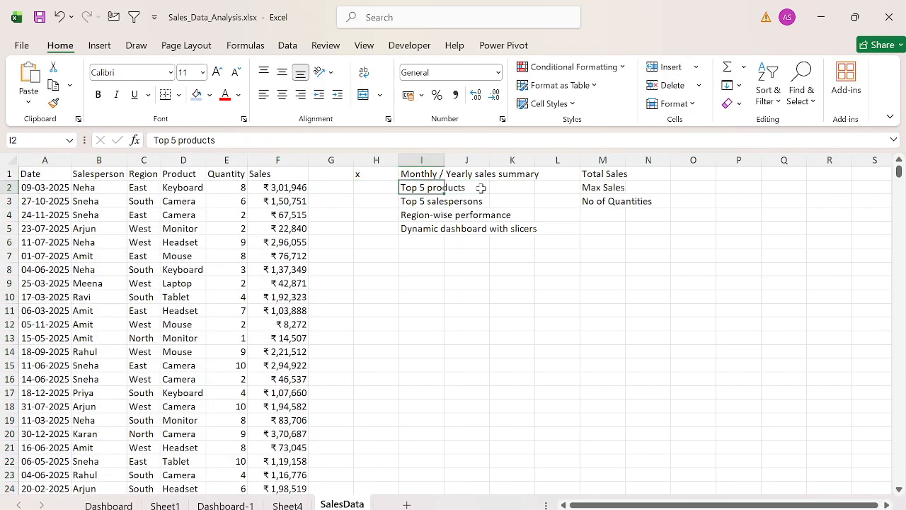
- Start a PivotTable from the sales data range A1:F2001 with an existing worksheet as its destination
{"action": "key", "text": "Left"}
{"action": "key", "text": "Left"}
{"action": "key", "text": "Left"}
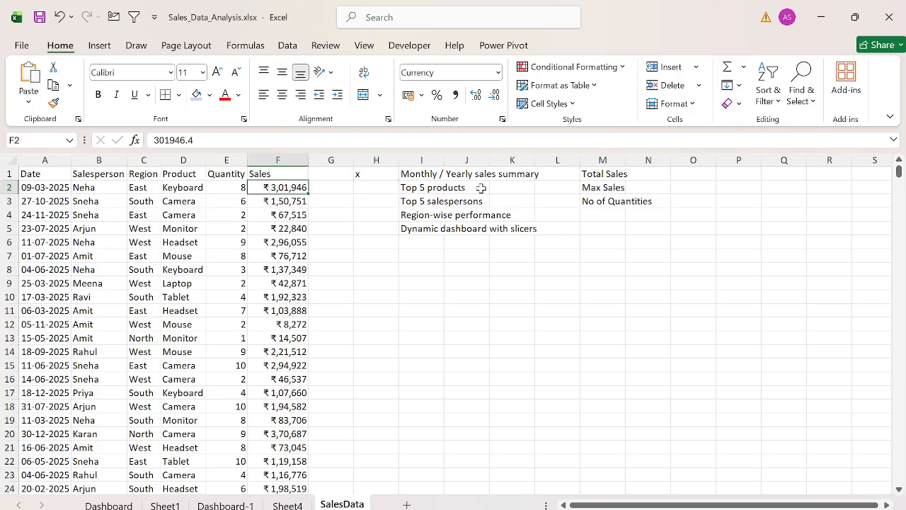
{"action": "key", "text": "Up"}
{"action": "key", "text": "ctrl+Left"}
{"action": "key", "text": "ctrl+shift+Down"}
{"action": "key", "text": "ctrl+shift+Right"}
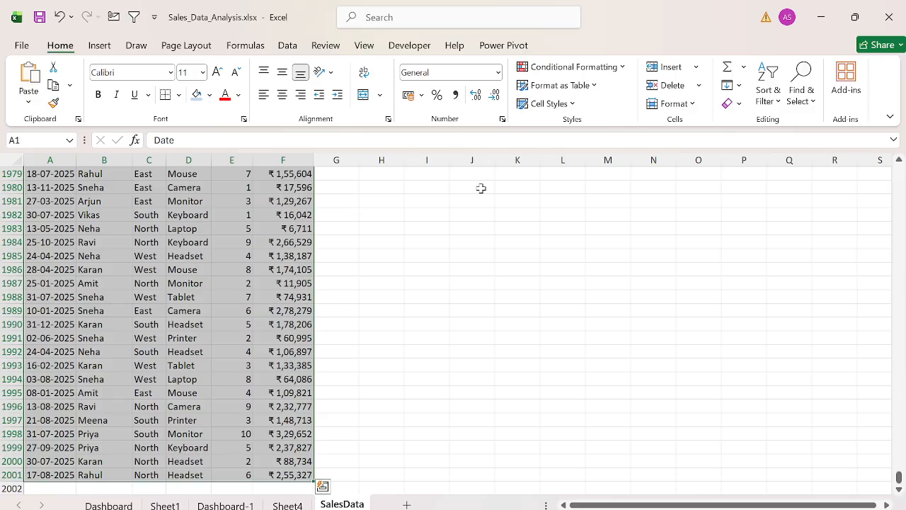
{"action": "key", "text": "alt+n"}
{"action": "key", "text": "v"}
{"action": "key", "text": "t"}
{"action": "key", "text": "alt+e"}
- Set the PivotTable location to cell E8 on Sheet4 and create it
{"action": "key", "text": "ctrl+Page_Up"}
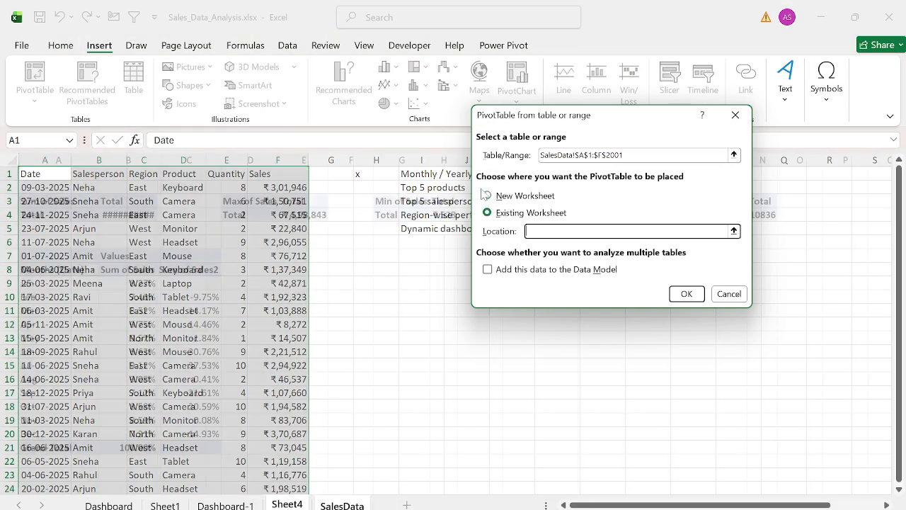
{"action": "key", "text": "Down"}
{"action": "key", "text": "Right"}
{"action": "key", "text": "Right"}
{"action": "key", "text": "Down"}
{"action": "key", "text": "Down"}
{"action": "key", "text": "Down"}
{"action": "key", "text": "Down"}
{"action": "key", "text": "Down"}
{"action": "key", "text": "Down"}
{"action": "key", "text": "Down"}
{"action": "key", "text": "Up"}
{"action": "key", "text": "Right"}
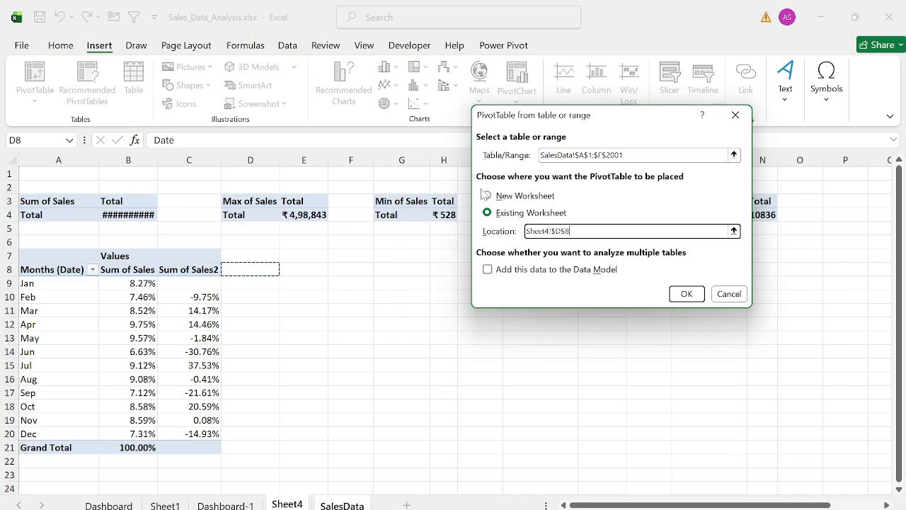
{"action": "key", "text": "Right"}
{"action": "key", "text": "Return"}
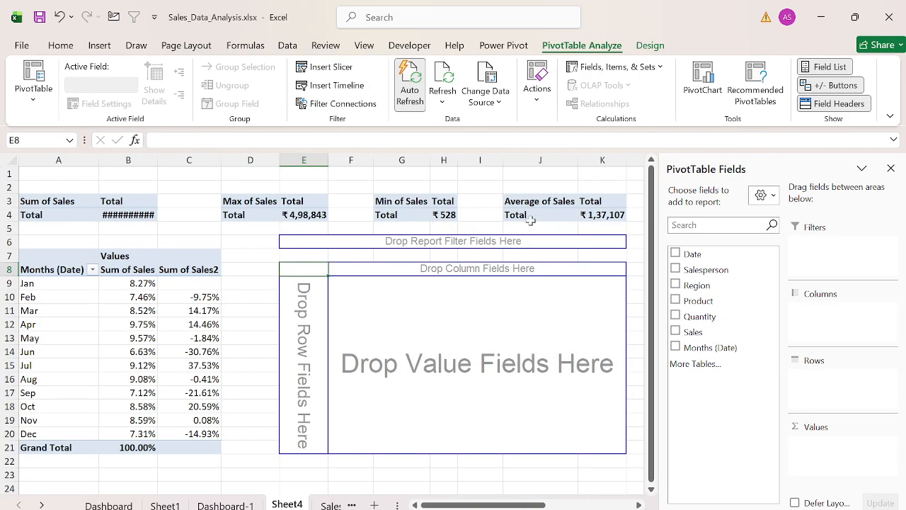
- Use Product as the row field and the sum of Sales as the values of the new PivotTable
{"action": "left_click", "coordinate": [701, 301]}
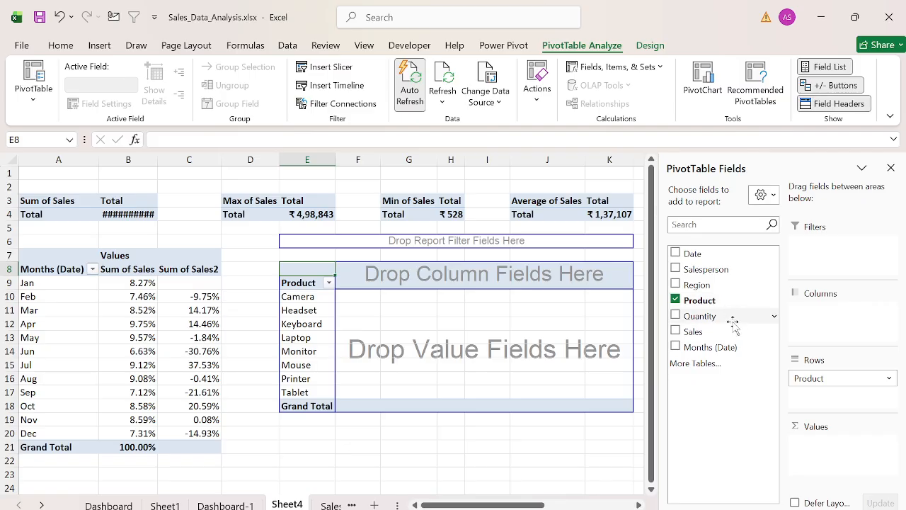
{"action": "left_click_drag", "start_coordinate": [729, 333], "coordinate": [851, 461]}
{"action": "left_click", "coordinate": [546, 281]}
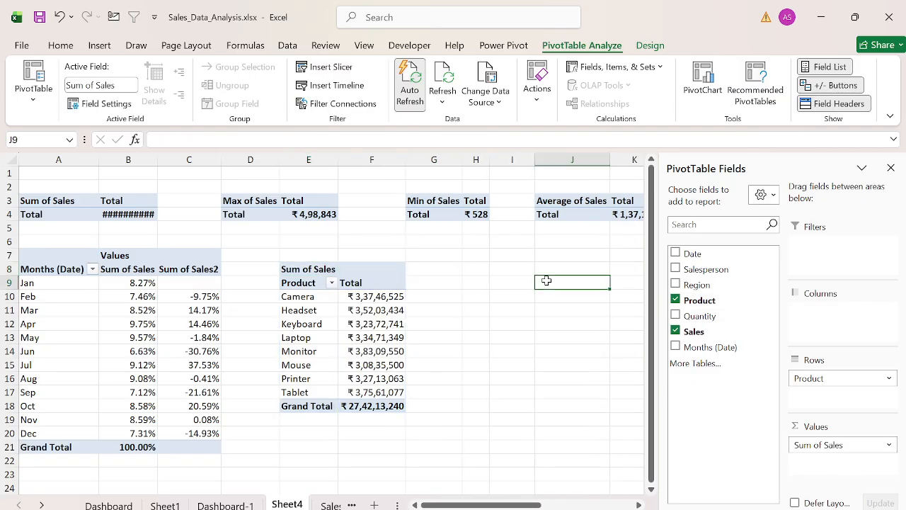
- Apply a Top 10 value filter to the Product field, limited to the top 5 items by Sum of Sales
{"action": "key", "text": "Left"}
{"action": "key", "text": "Left"}
{"action": "key", "text": "Left"}
{"action": "key", "text": "Left"}
{"action": "key", "text": "Down"}
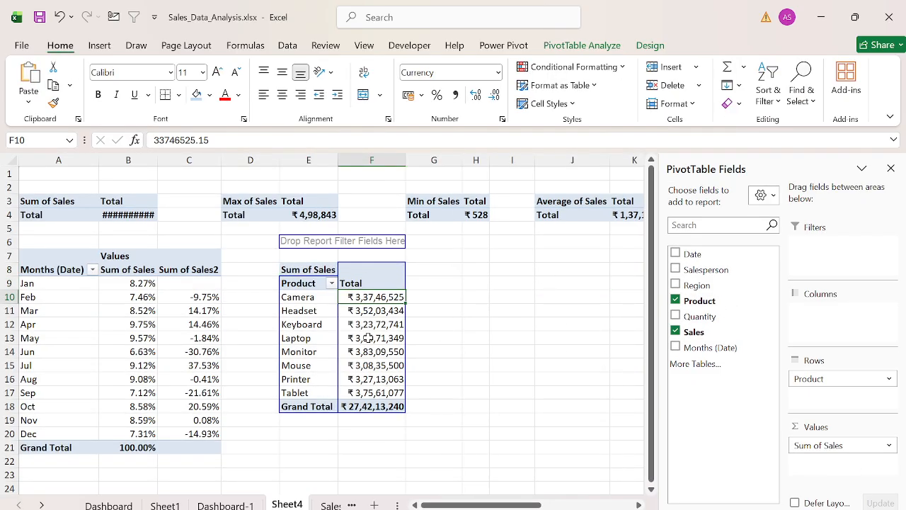
{"action": "key", "text": "Left"}
{"action": "key", "text": "Up"}
{"action": "key", "text": "Up"}
{"action": "key", "text": "Down"}
{"action": "key", "text": "alt+Down"}
{"action": "key", "text": "Down"}
{"action": "key", "text": "Down"}
{"action": "key", "text": "Down"}
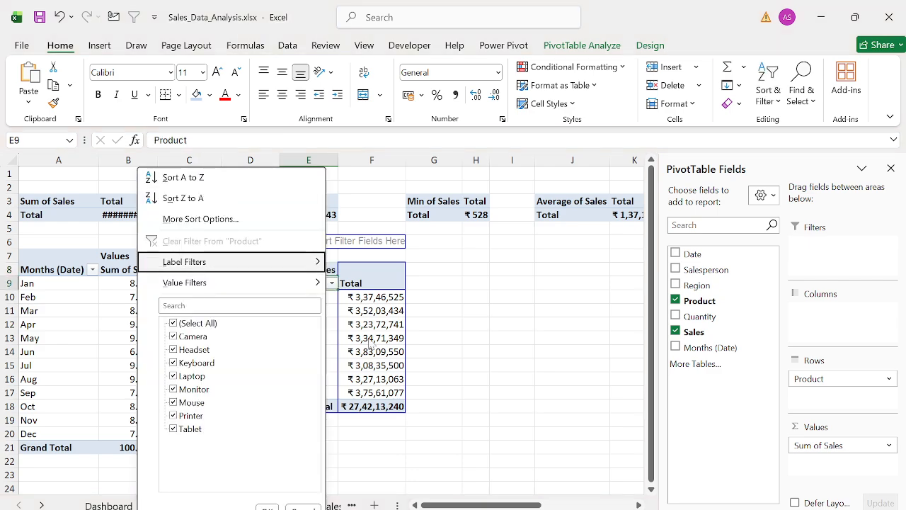
{"action": "key", "text": "Down"}
{"action": "key", "text": "Right"}
{"action": "key", "text": "Down"}
{"action": "key", "text": "Up"}
{"action": "key", "text": "Down"}
{"action": "key", "text": "Up"}
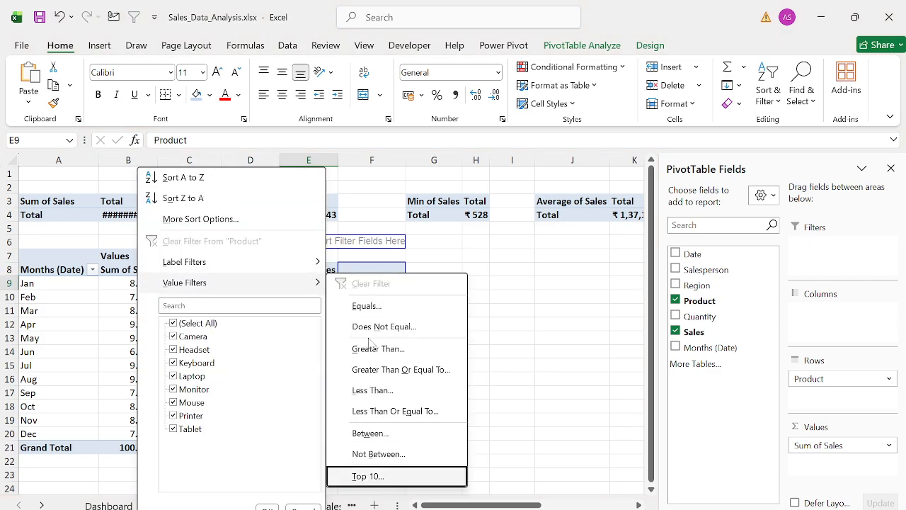
{"action": "key", "text": "Return"}
{"action": "key", "text": "Tab"}
{"action": "key", "text": "Tab"}
{"action": "key", "text": "Tab"}
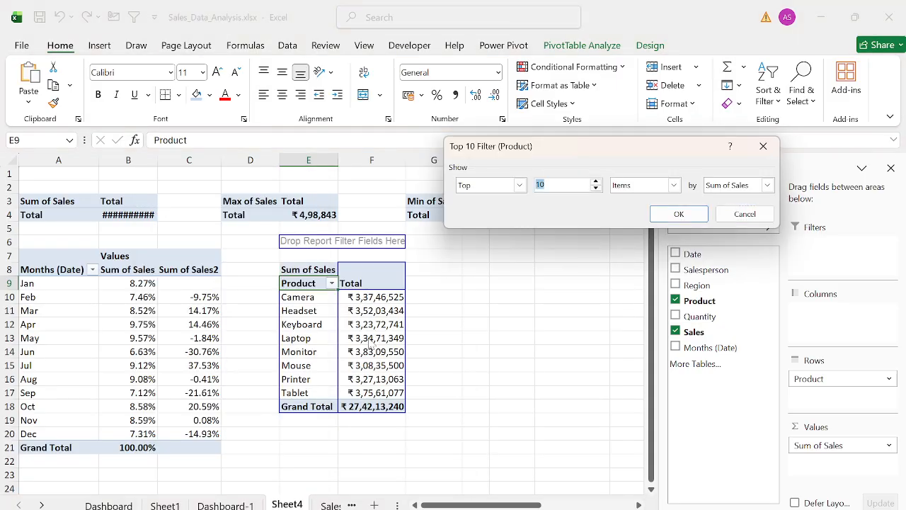
{"action": "type", "text": "5"}
{"action": "key", "text": "Return"}
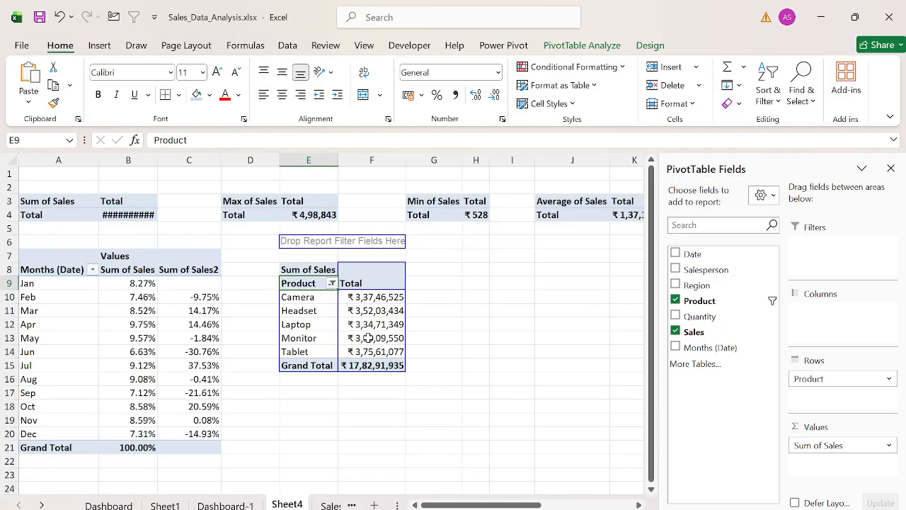
- Insert a doughnut chart from the filtered Product PivotTable
{"action": "left_click", "coordinate": [101, 46]}
{"action": "left_click", "coordinate": [388, 103]}
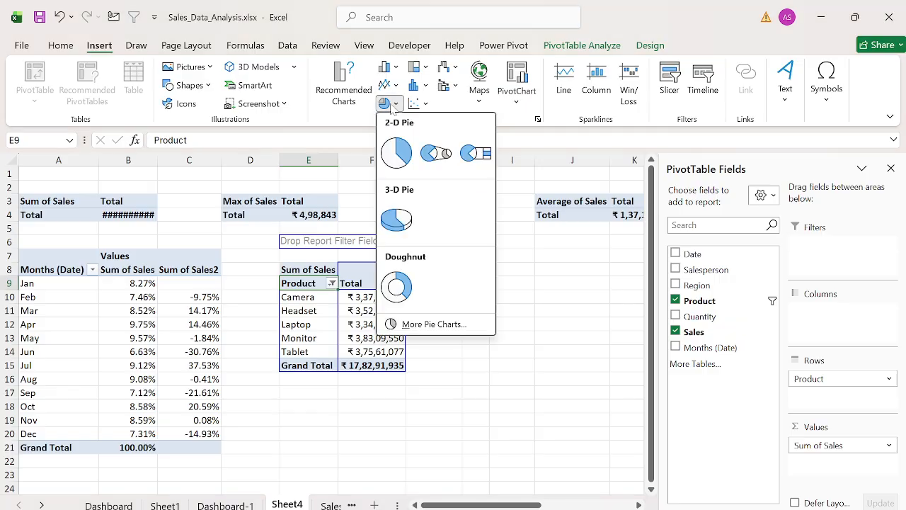
{"action": "left_click", "coordinate": [407, 287]}
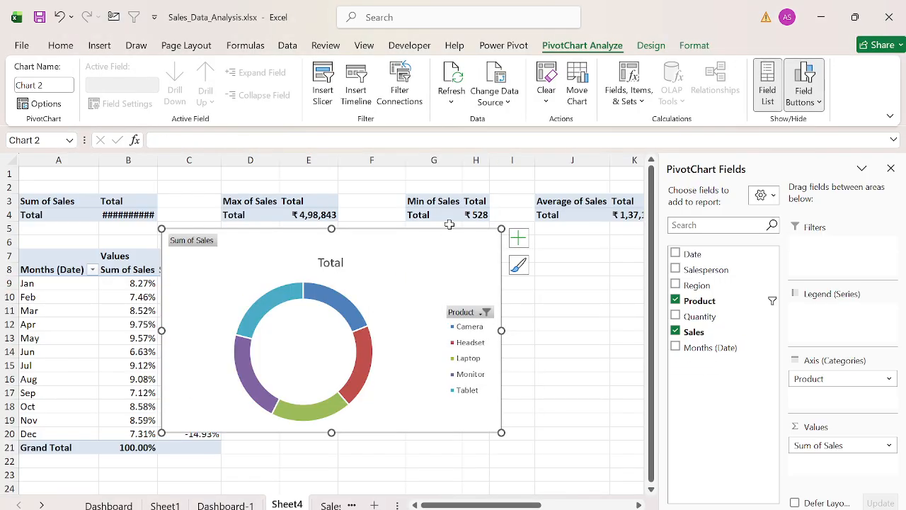
- Move the doughnut chart from Sheet4 to the Dashboard-1 sheet and place it directly beneath the monthly sales chart
{"action": "key", "text": "Delete"}
{"action": "key", "text": "ctrl+Page_Up"}
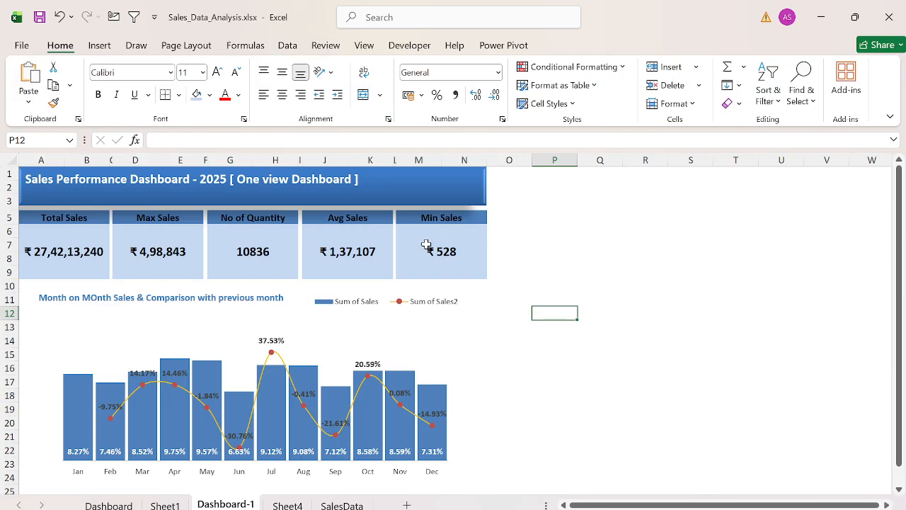
{"action": "scroll", "coordinate": [365, 276], "scroll_direction": "down", "scroll_amount": 5}
{"action": "left_click", "coordinate": [206, 333]}
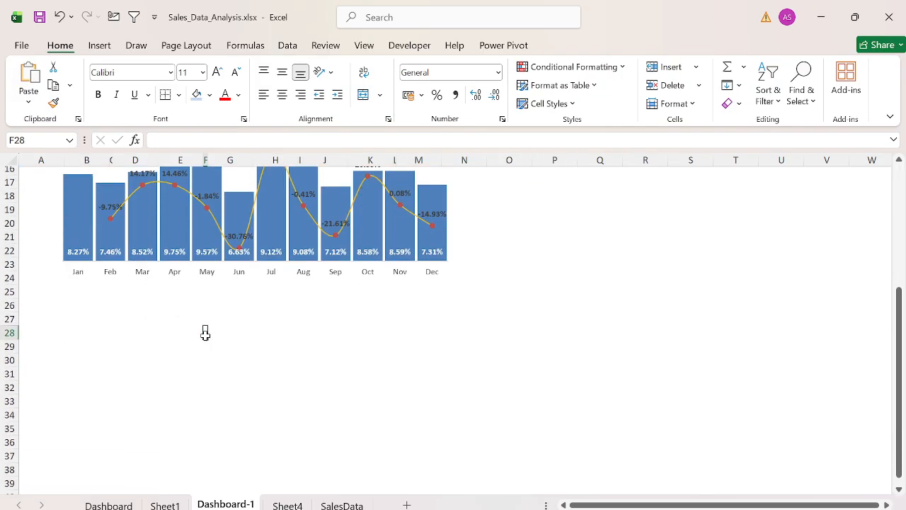
{"action": "key", "text": "ctrl+v"}
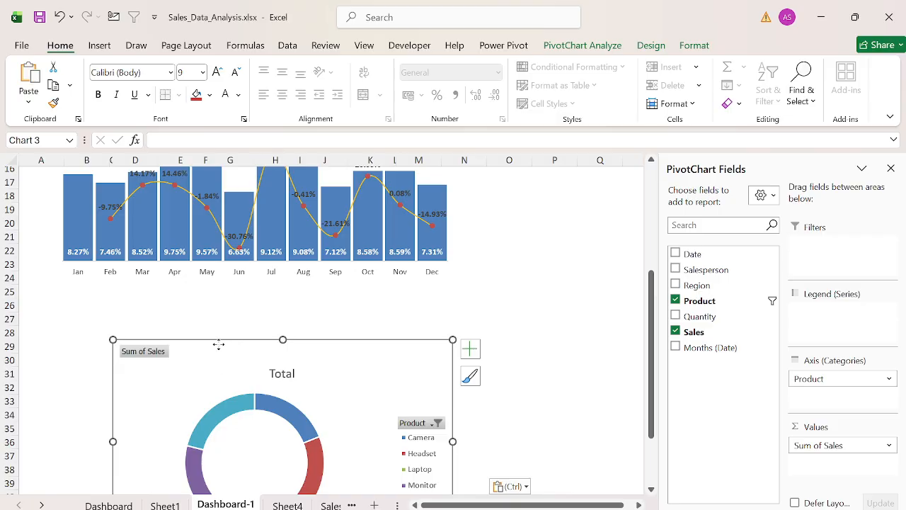
{"action": "left_click_drag", "start_coordinate": [218, 344], "coordinate": [138, 303]}
{"action": "scroll", "coordinate": [356, 418], "scroll_direction": "down", "scroll_amount": 2}
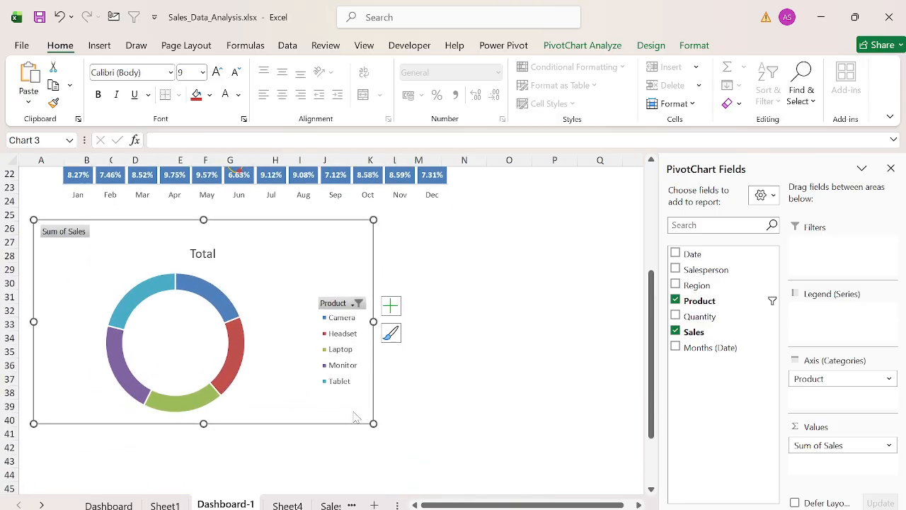
- Hide all field buttons on the doughnut chart
{"action": "right_click", "coordinate": [69, 232]}
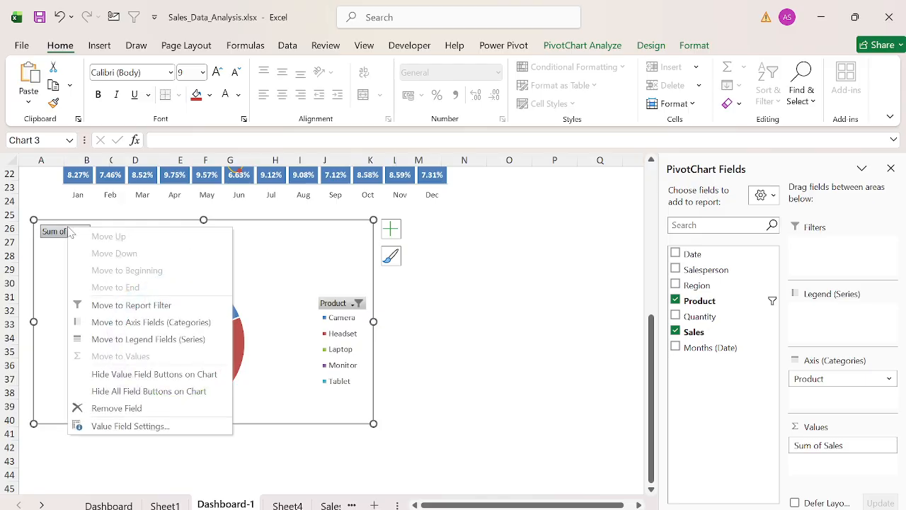
{"action": "left_click", "coordinate": [169, 390]}
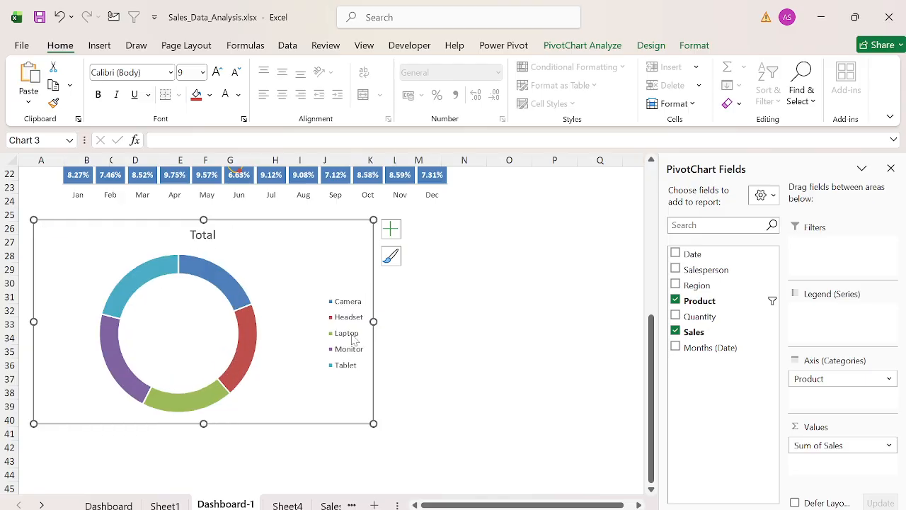
- Place the doughnut chart's legend at the top and delete the chart title
{"action": "left_click", "coordinate": [391, 228]}
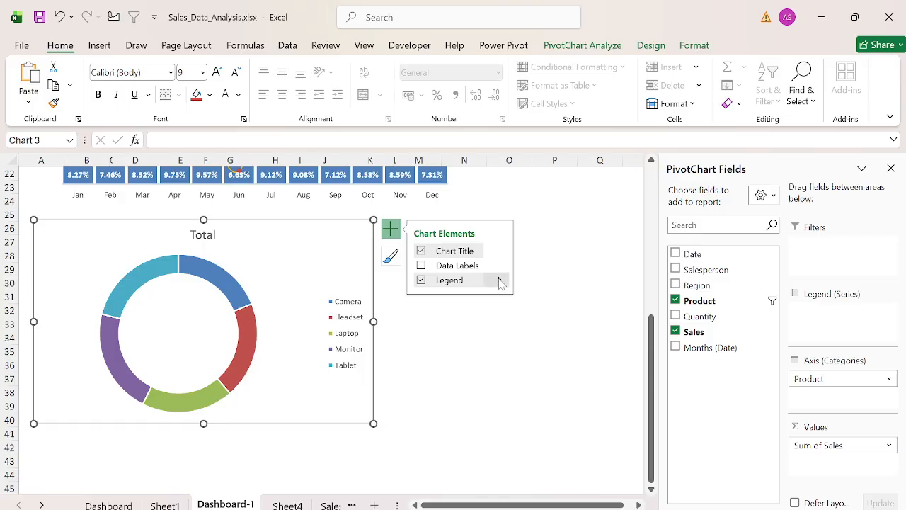
{"action": "left_click", "coordinate": [500, 280]}
{"action": "left_click", "coordinate": [546, 306]}
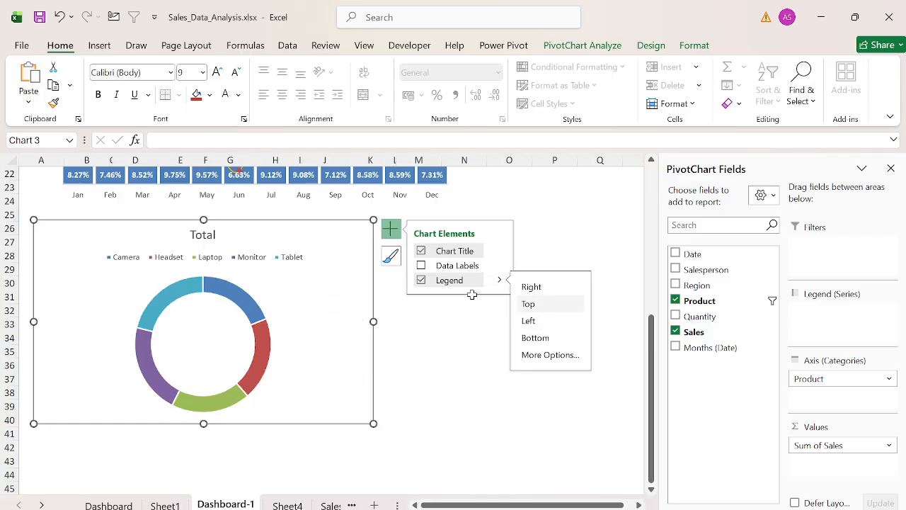
{"action": "left_click", "coordinate": [206, 235]}
{"action": "key", "text": "Delete"}
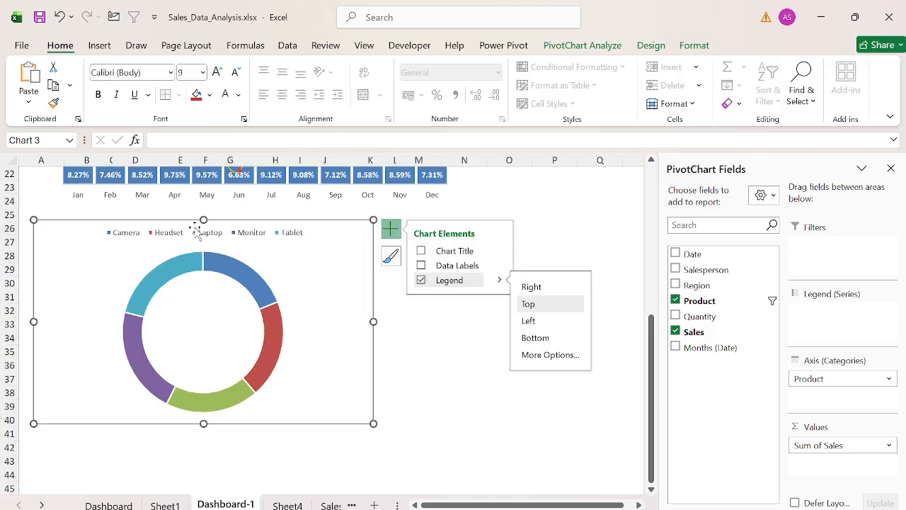
- Shift the doughnut chart's legend along the top toward the chart's right edge
{"action": "left_click", "coordinate": [197, 230]}
{"action": "left_click", "coordinate": [97, 231]}
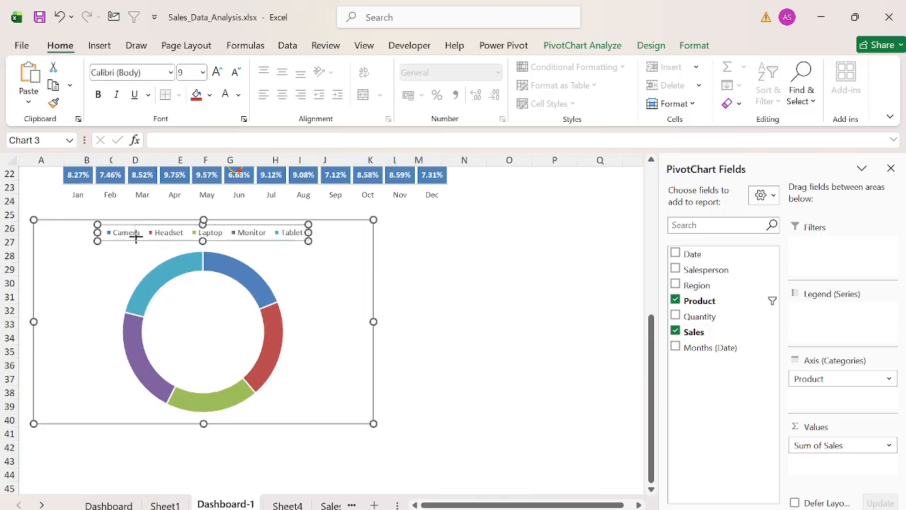
{"action": "mouse_move", "coordinate": [96, 231]}
{"action": "left_mouse_down"}
{"action": "mouse_move", "coordinate": [236, 242]}
{"action": "mouse_move", "coordinate": [162, 233]}
{"action": "left_mouse_up"}
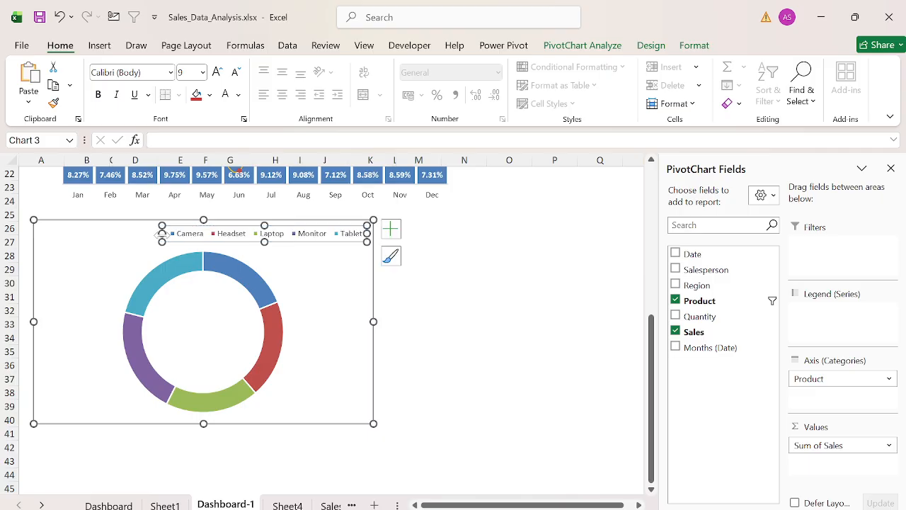
{"action": "left_click", "coordinate": [122, 239]}
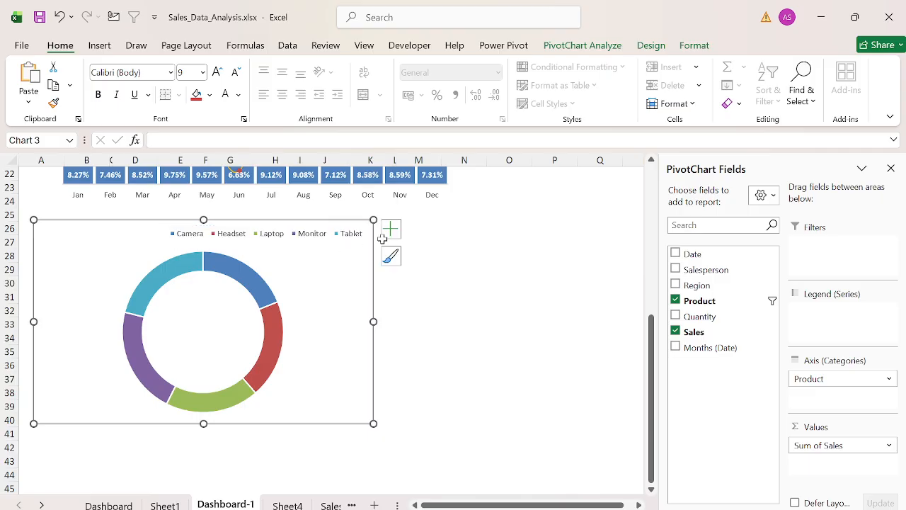
- Shrink the doughnut chart so it ends at about the start of column H and row 36, and place its legend on the left
{"action": "left_click", "coordinate": [240, 316]}
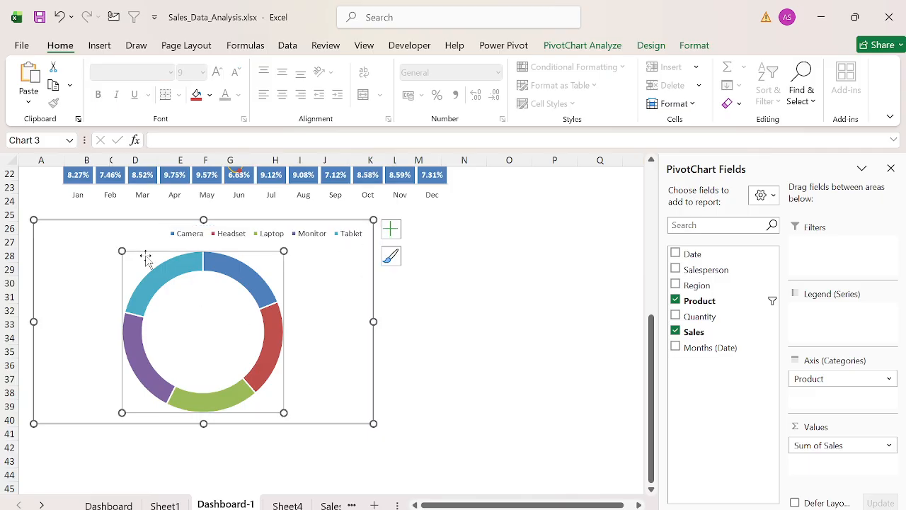
{"action": "left_click_drag", "start_coordinate": [373, 424], "coordinate": [261, 367]}
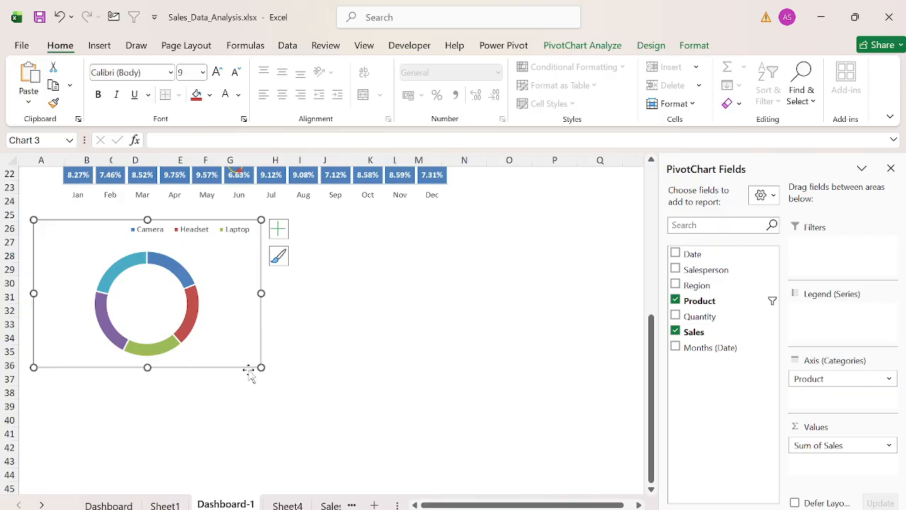
{"action": "left_click", "coordinate": [278, 228]}
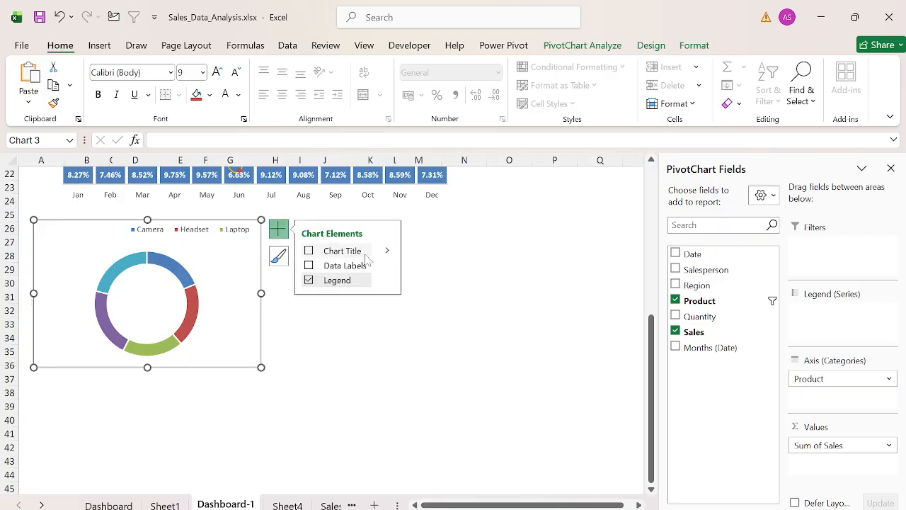
{"action": "left_click", "coordinate": [389, 282]}
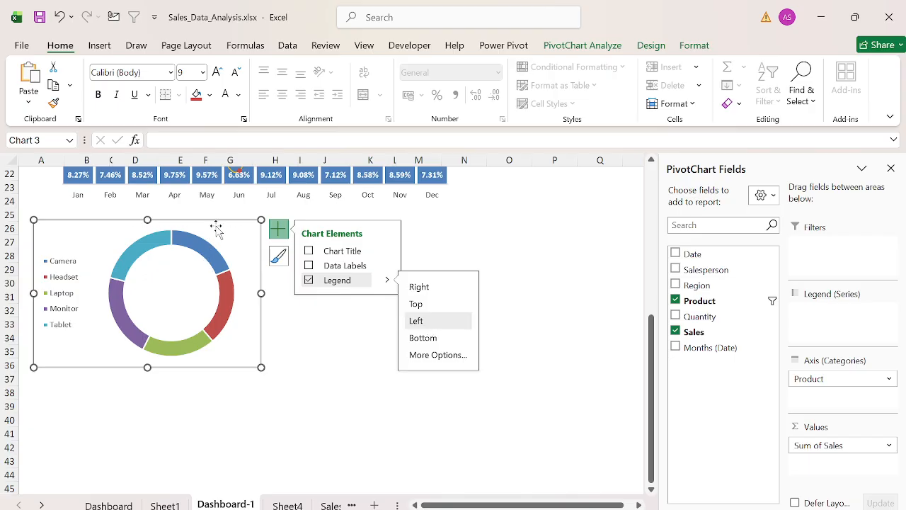
- Add a chart title to the doughnut chart, move it above the legend and change its text to "Top 5 product"
{"action": "left_click", "coordinate": [309, 252]}
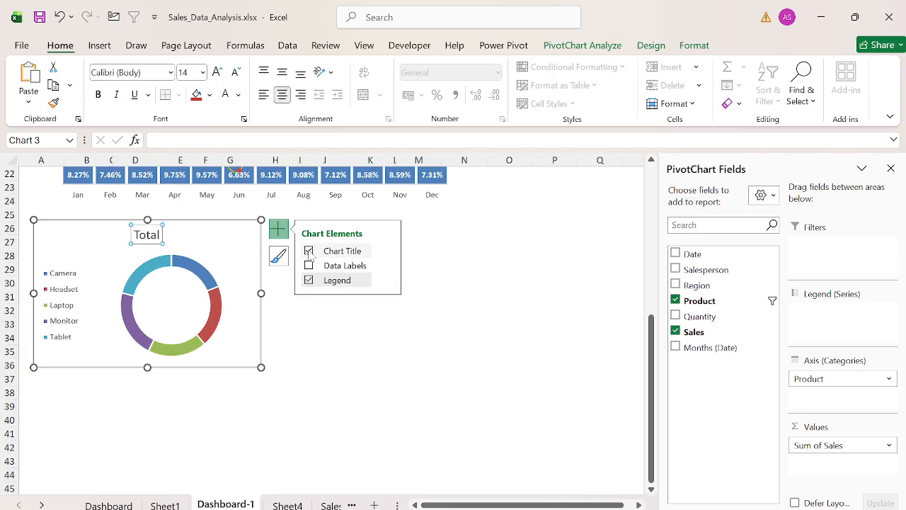
{"action": "left_click_drag", "start_coordinate": [143, 243], "coordinate": [63, 243]}
{"action": "double_click", "coordinate": [68, 236]}
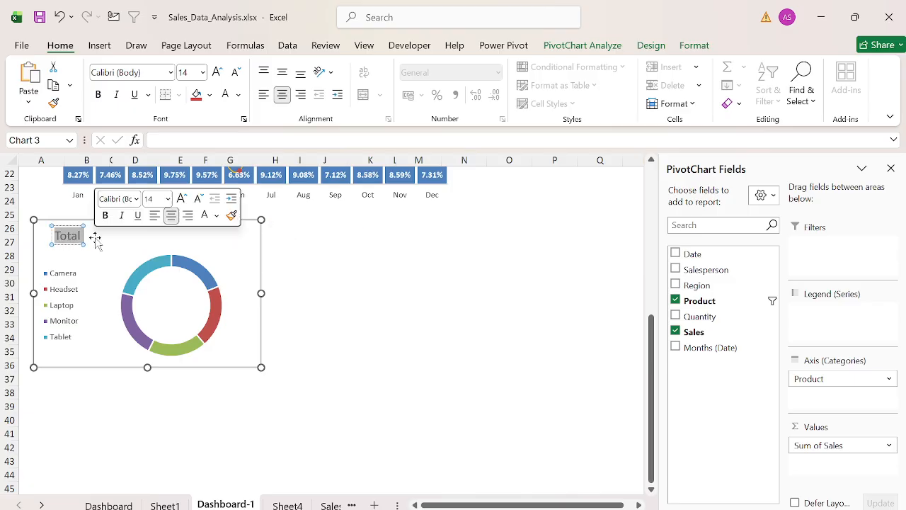
{"action": "type", "text": "Top 5 p"}
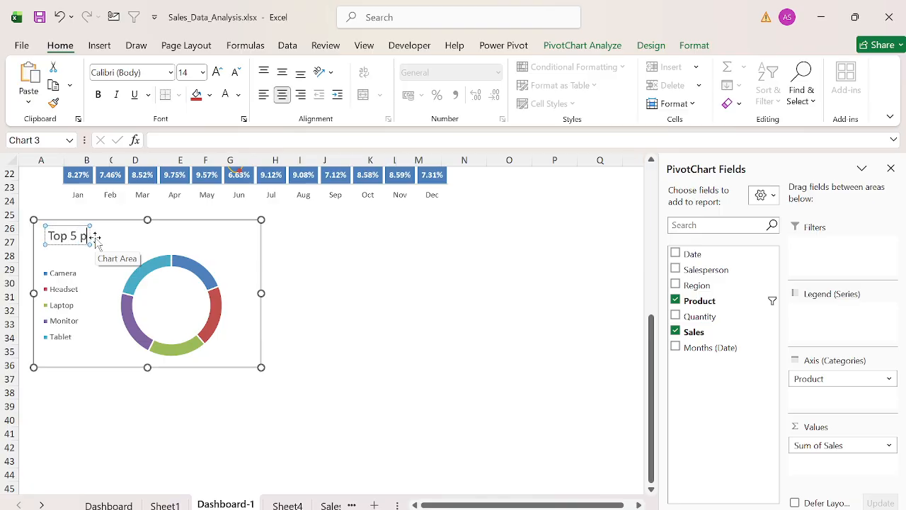
{"action": "type", "text": "roduct"}
- Format the doughnut chart's title as bold blue text at size 10.5 and align it in the chart's upper-left corner
{"action": "key", "text": "ctrl+a"}
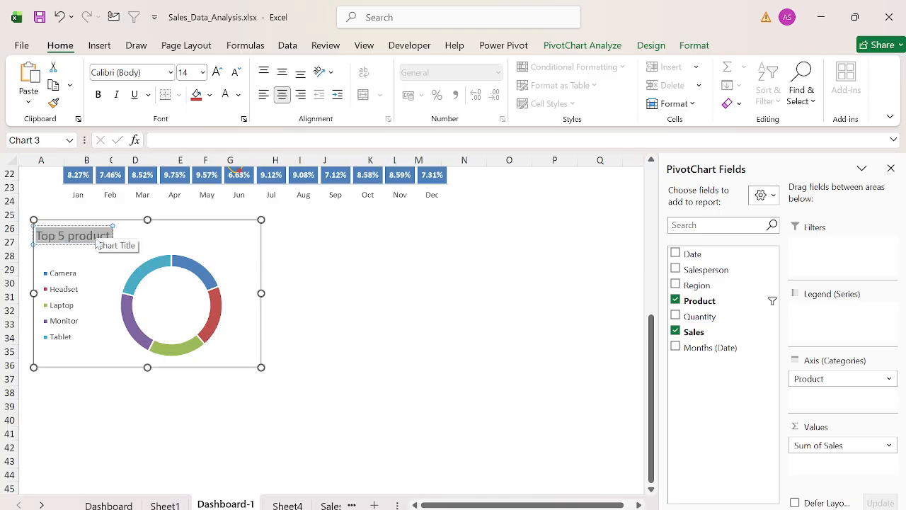
{"action": "left_click", "coordinate": [235, 74]}
{"action": "left_click", "coordinate": [236, 74]}
{"action": "left_click", "coordinate": [235, 74]}
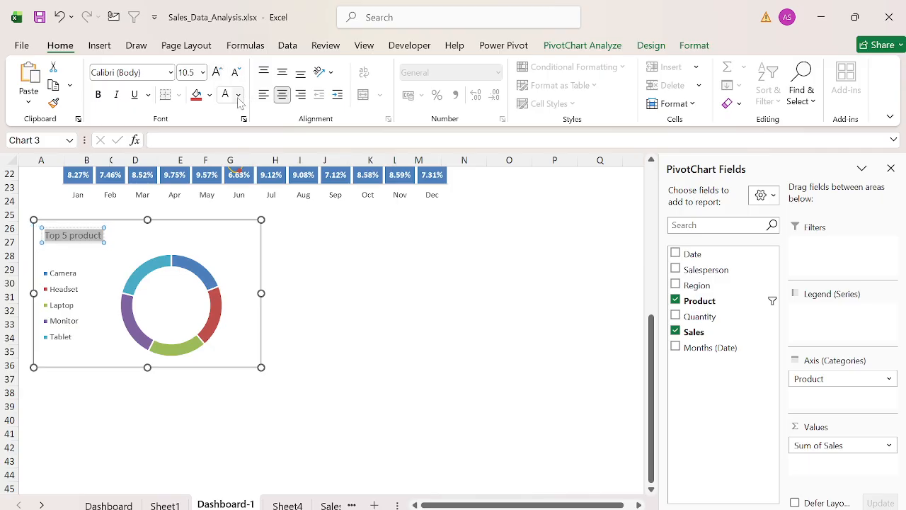
{"action": "left_click", "coordinate": [238, 95]}
{"action": "left_click", "coordinate": [307, 187]}
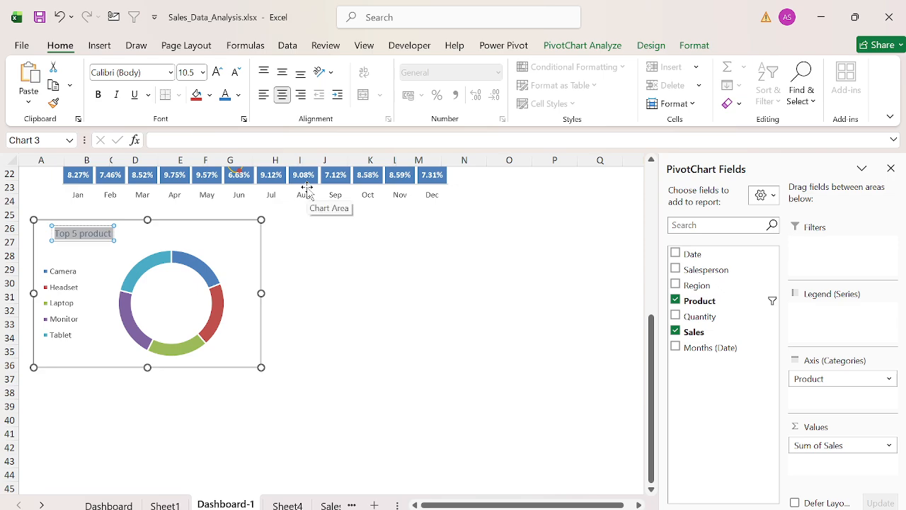
{"action": "left_click", "coordinate": [92, 241]}
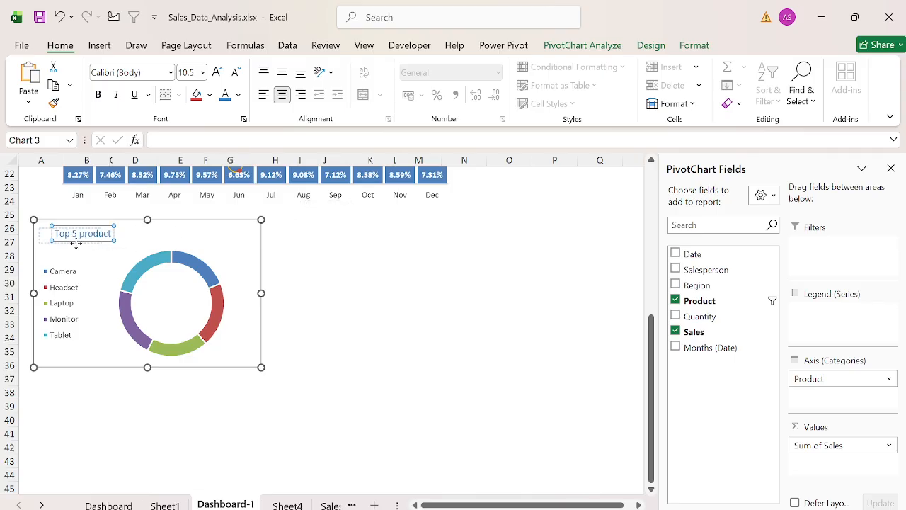
{"action": "left_click_drag", "start_coordinate": [76, 243], "coordinate": [78, 241]}
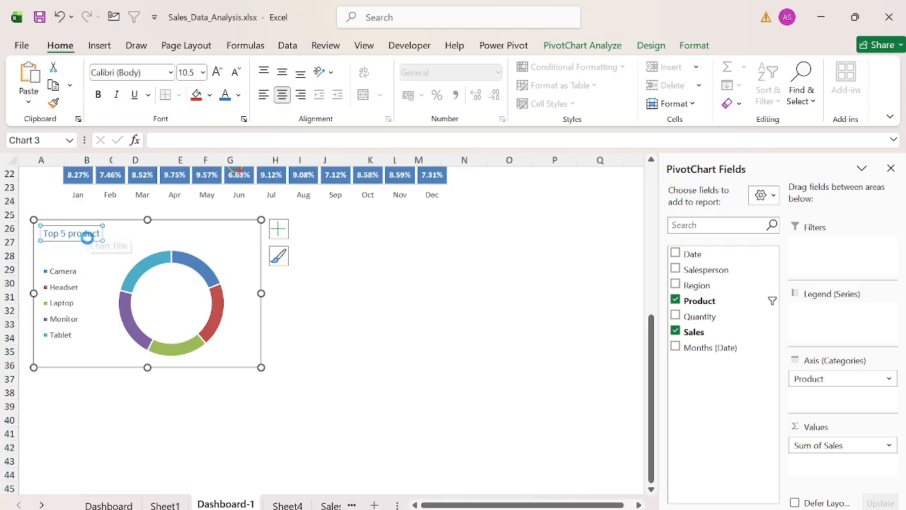
- Make the doughnut chart's legend text blue and bold
{"action": "left_click", "coordinate": [71, 292]}
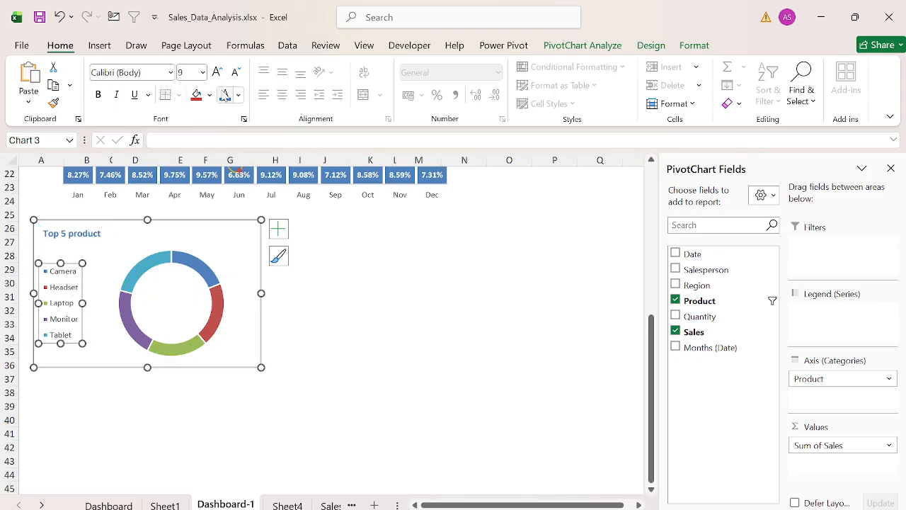
{"action": "left_click", "coordinate": [225, 96]}
{"action": "key", "text": "ctrl+b"}
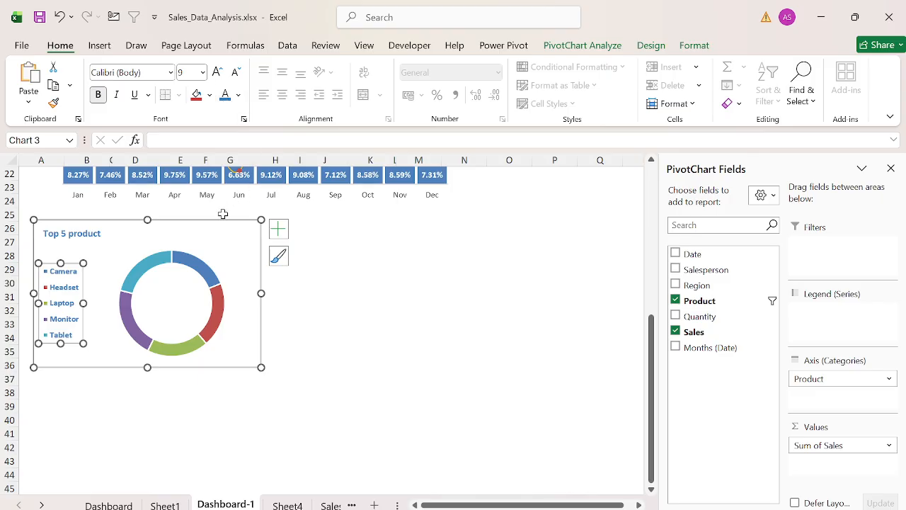
- Enlarge the doughnut's plot area toward the upper left within the chart
{"action": "left_click", "coordinate": [211, 234]}
{"action": "left_click", "coordinate": [180, 297]}
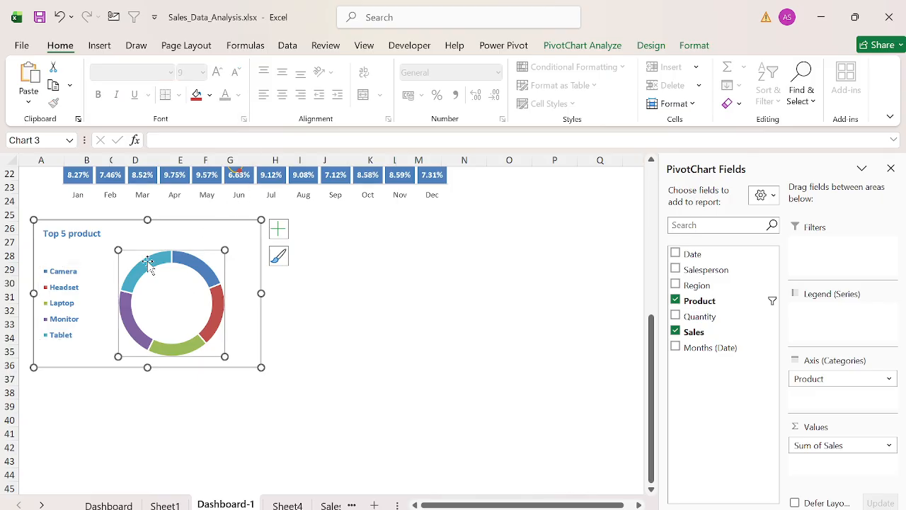
{"action": "left_click_drag", "start_coordinate": [118, 250], "coordinate": [104, 237]}
{"action": "left_click", "coordinate": [229, 230]}
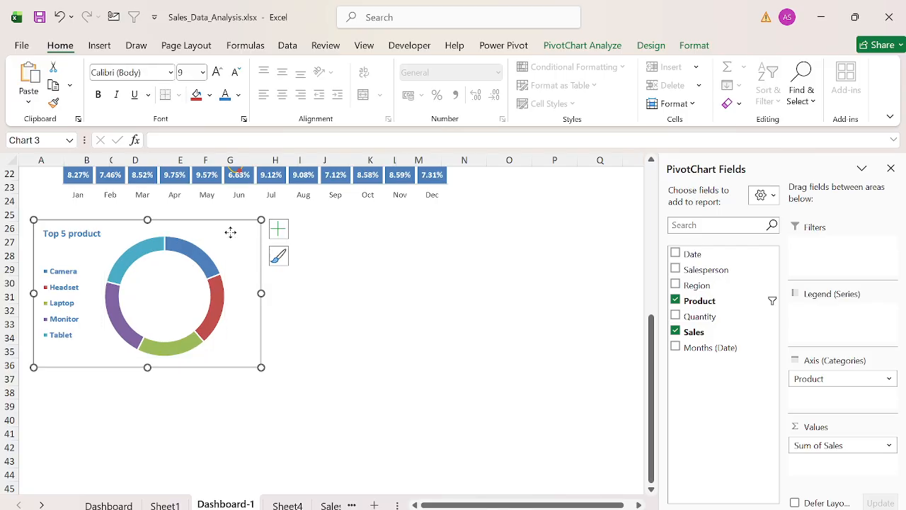
- Add data labels to the doughnut chart and make them show Percentage instead of Value
{"action": "left_click", "coordinate": [278, 228]}
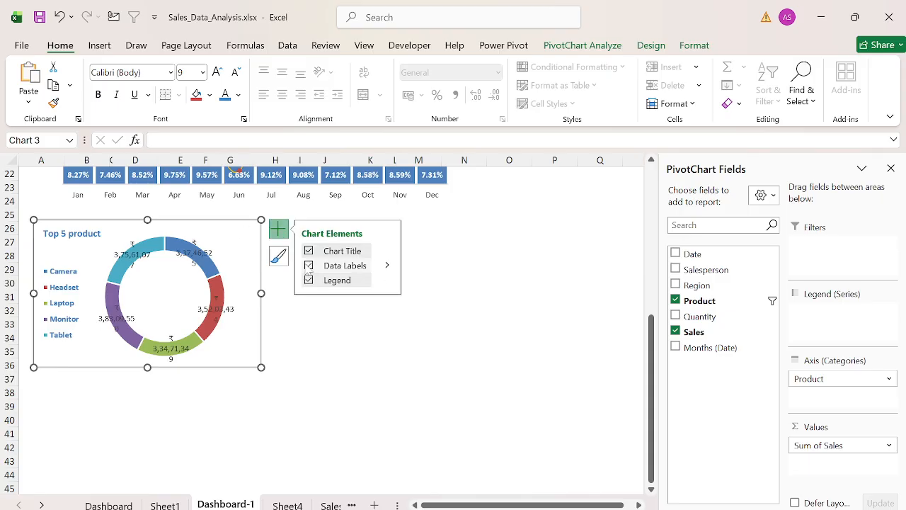
{"action": "left_click", "coordinate": [170, 346]}
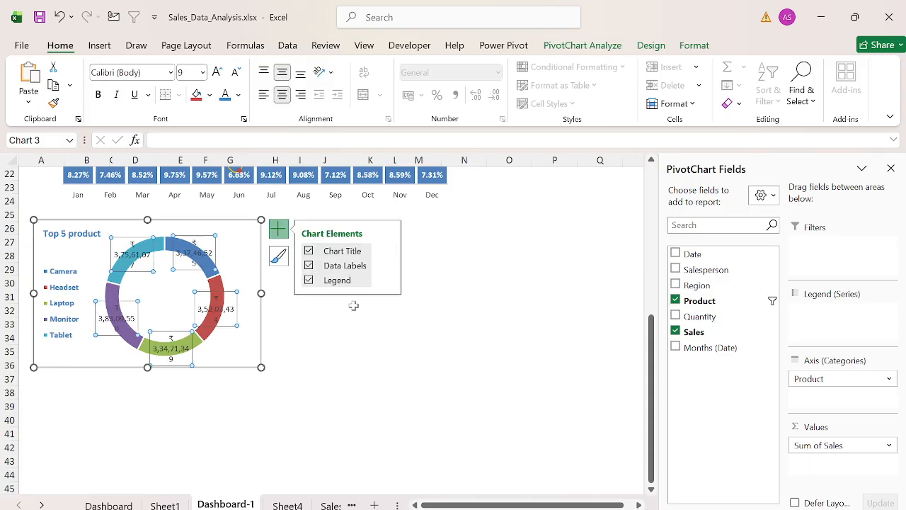
{"action": "right_click", "coordinate": [189, 262]}
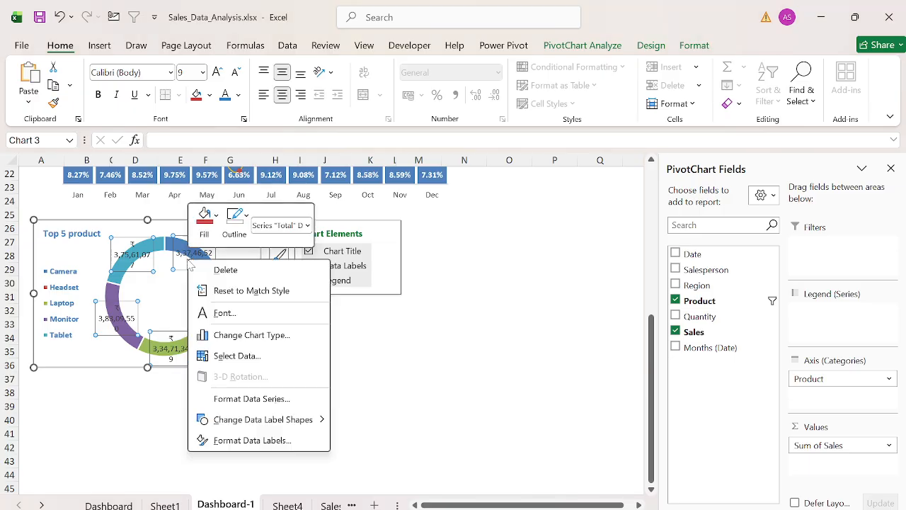
{"action": "left_click", "coordinate": [260, 439]}
{"action": "left_click", "coordinate": [261, 437]}
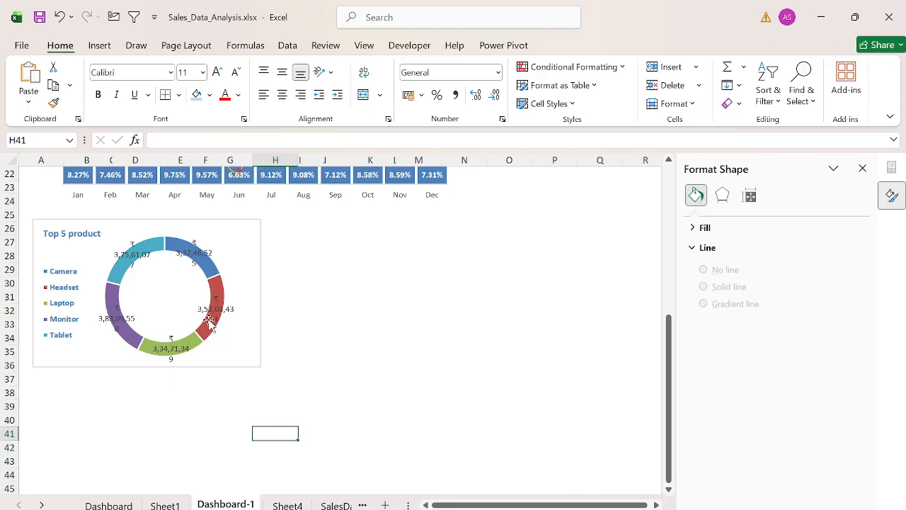
{"action": "left_click", "coordinate": [189, 262]}
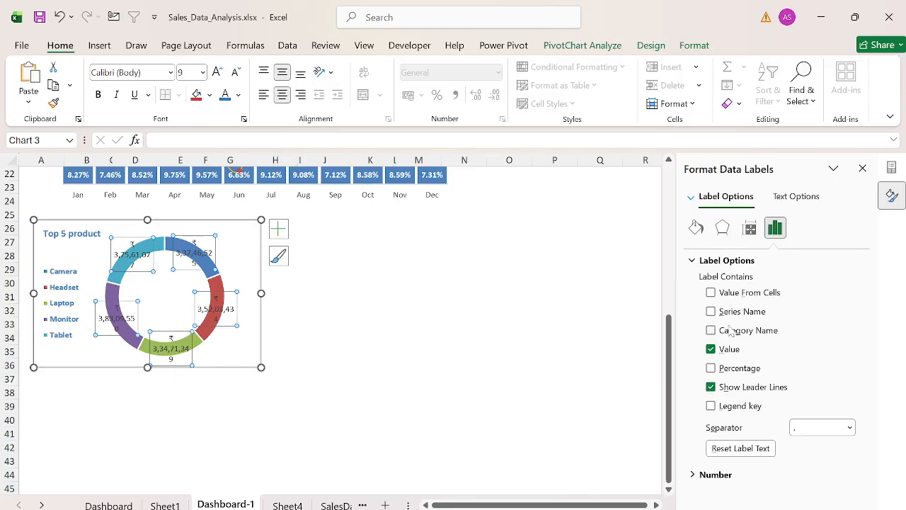
{"action": "left_click", "coordinate": [711, 350]}
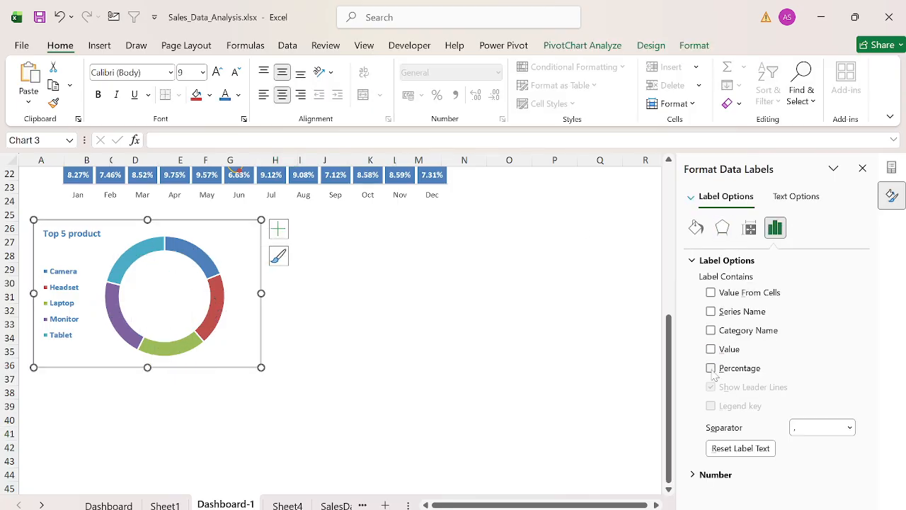
{"action": "left_click", "coordinate": [711, 368]}
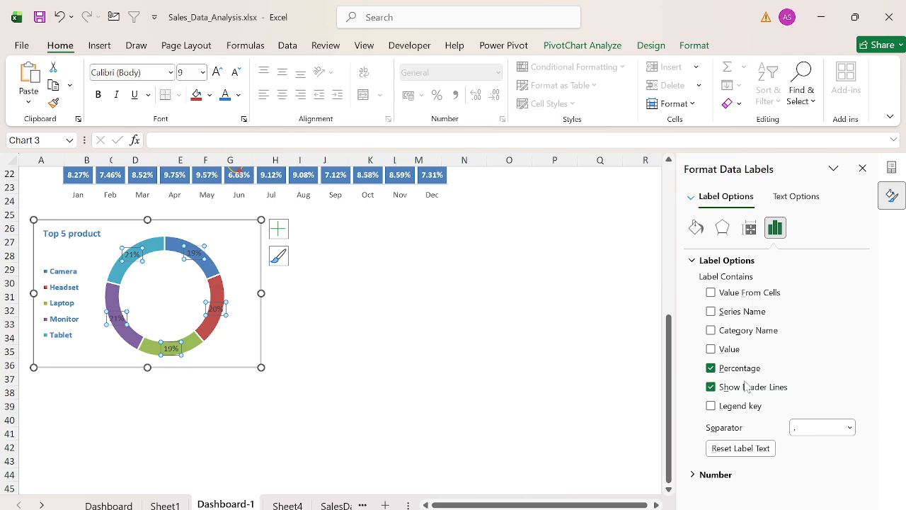
{"action": "left_click", "coordinate": [278, 228]}
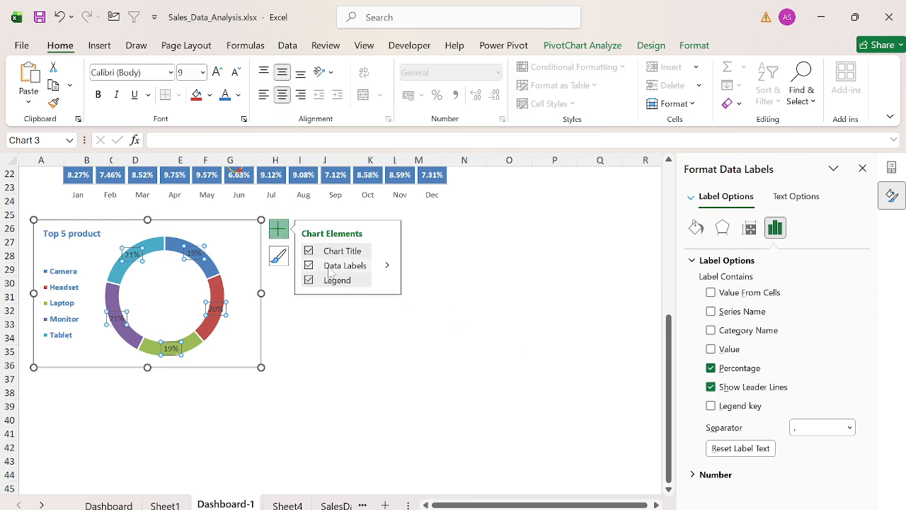
{"action": "left_click", "coordinate": [387, 266]}
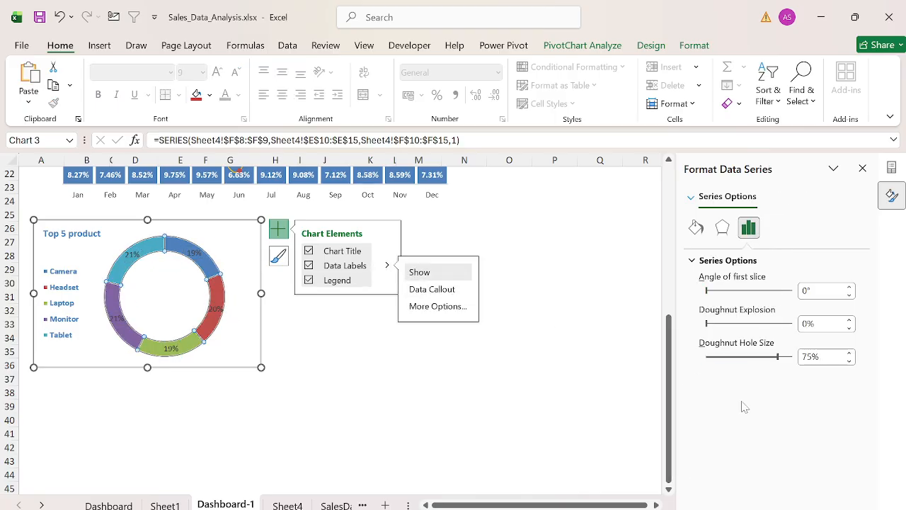
{"action": "left_click", "coordinate": [197, 257]}
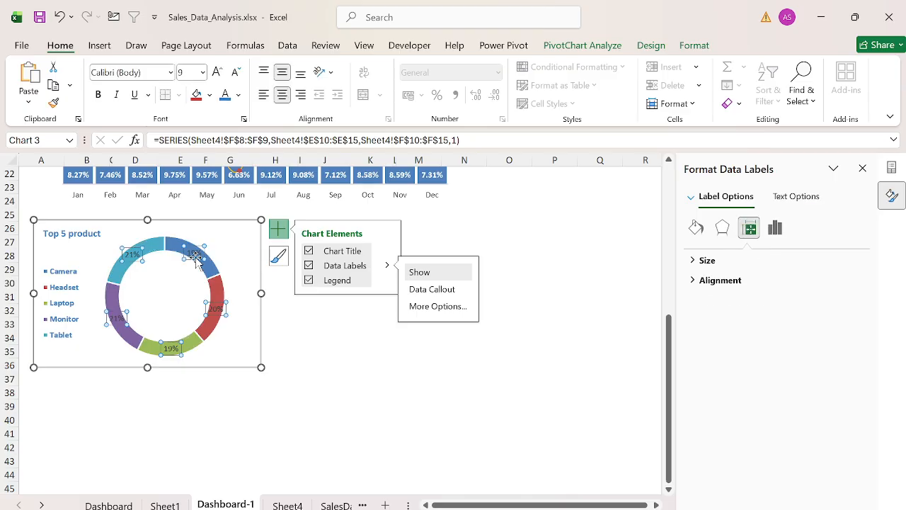
{"action": "left_click", "coordinate": [699, 281]}
{"action": "left_click", "coordinate": [773, 232]}
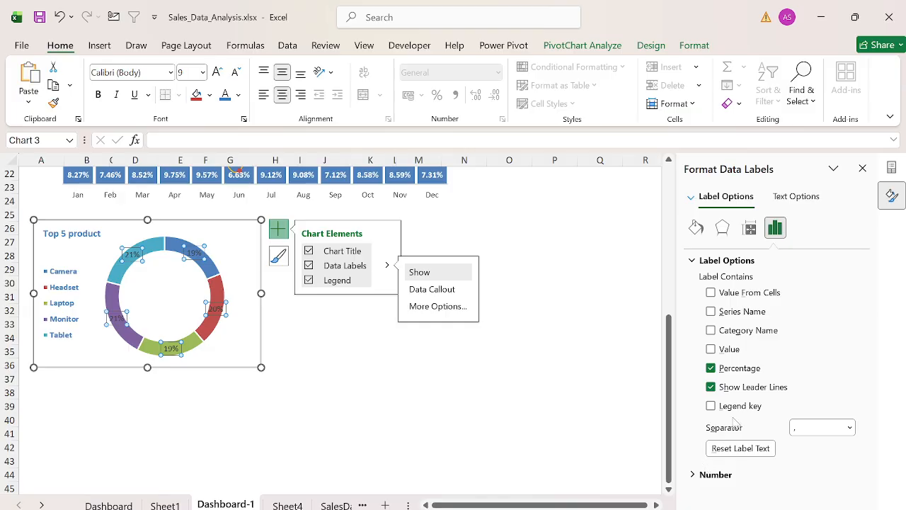
- Set the doughnut hole size of the top five products chart to 52% and make its percentage labels bold
{"action": "left_click", "coordinate": [208, 273]}
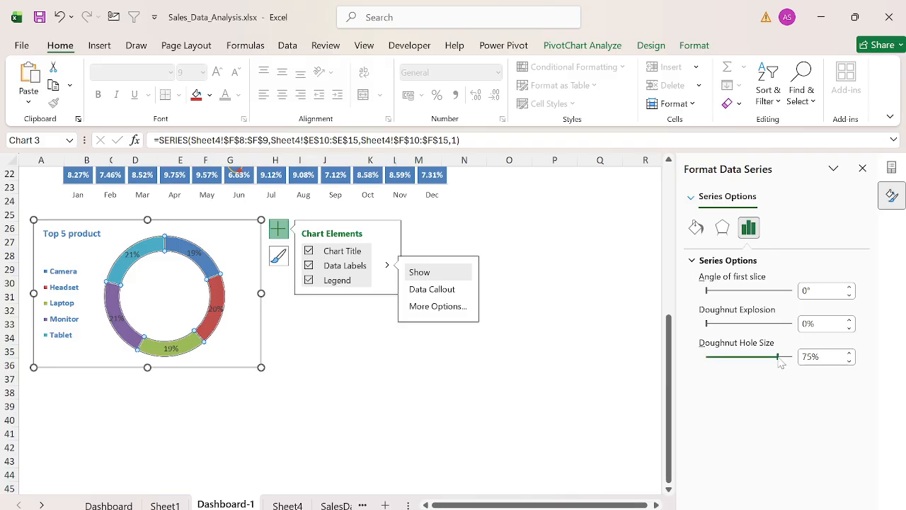
{"action": "left_click_drag", "start_coordinate": [778, 358], "coordinate": [756, 362]}
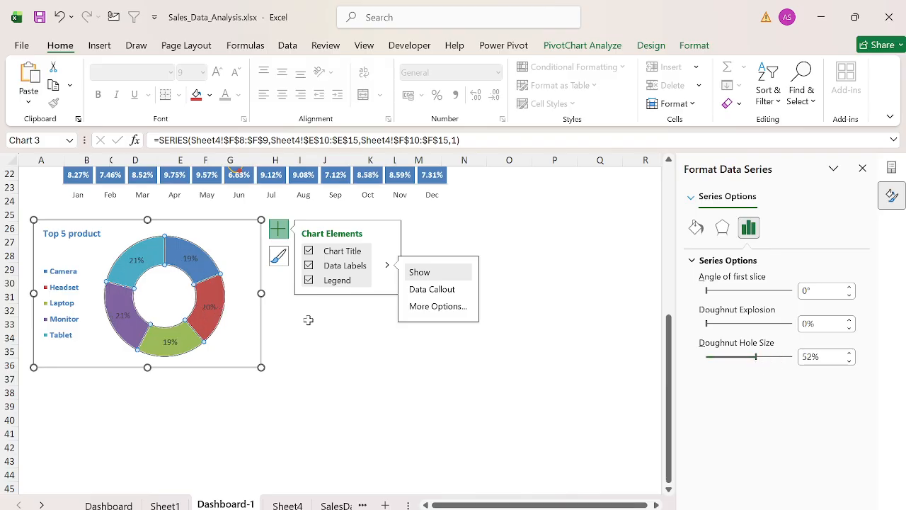
{"action": "left_click", "coordinate": [143, 259]}
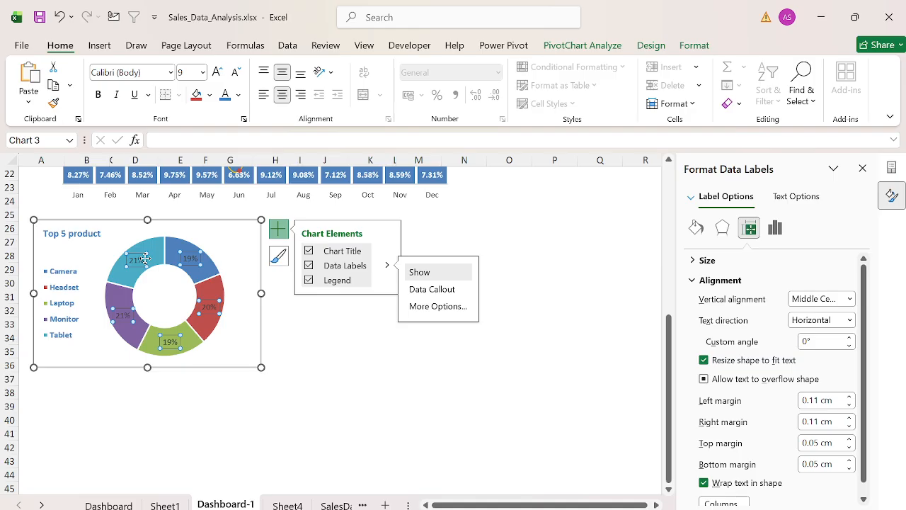
{"action": "left_click", "coordinate": [307, 343]}
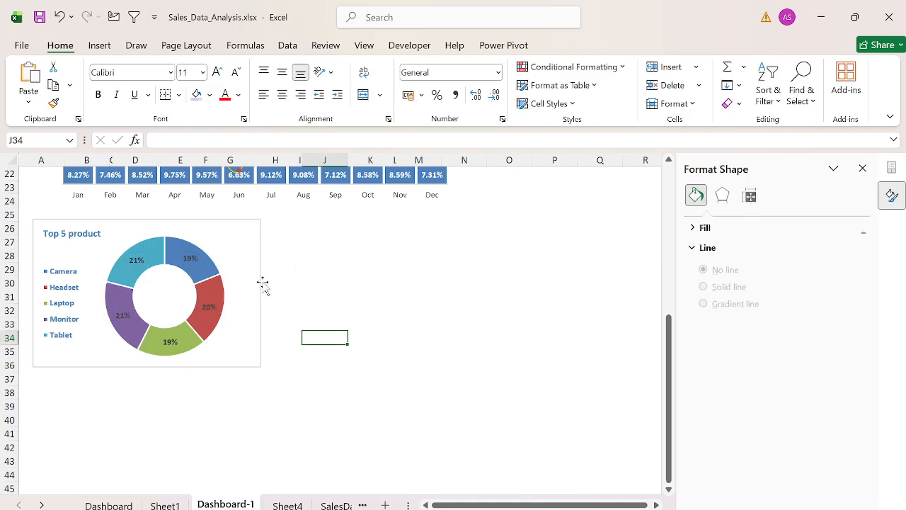
- Remove the outline around the Top 5 product doughnut chart
{"action": "left_click", "coordinate": [227, 222]}
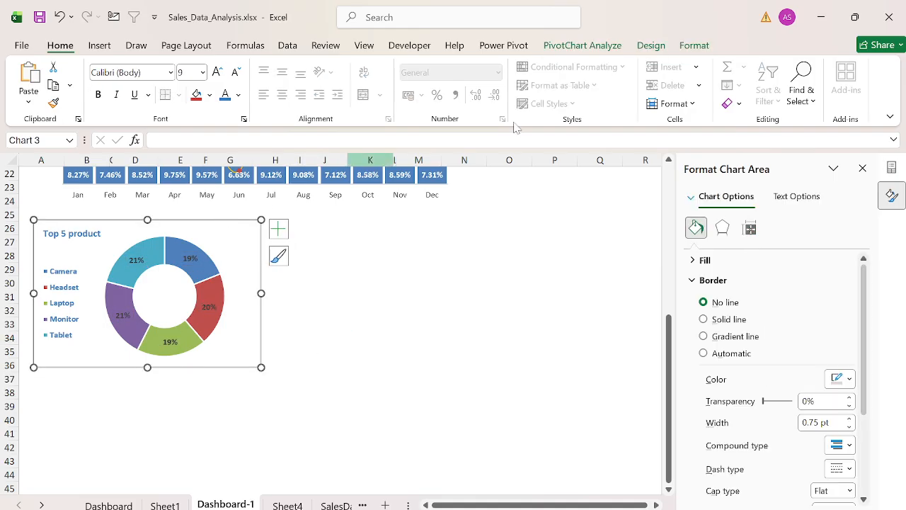
{"action": "left_click", "coordinate": [695, 46]}
{"action": "left_click", "coordinate": [458, 85]}
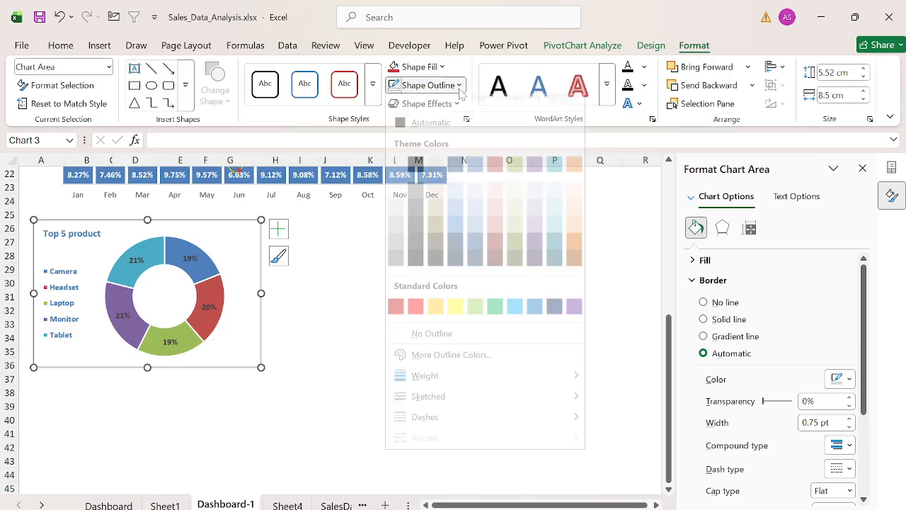
{"action": "left_click", "coordinate": [429, 345]}
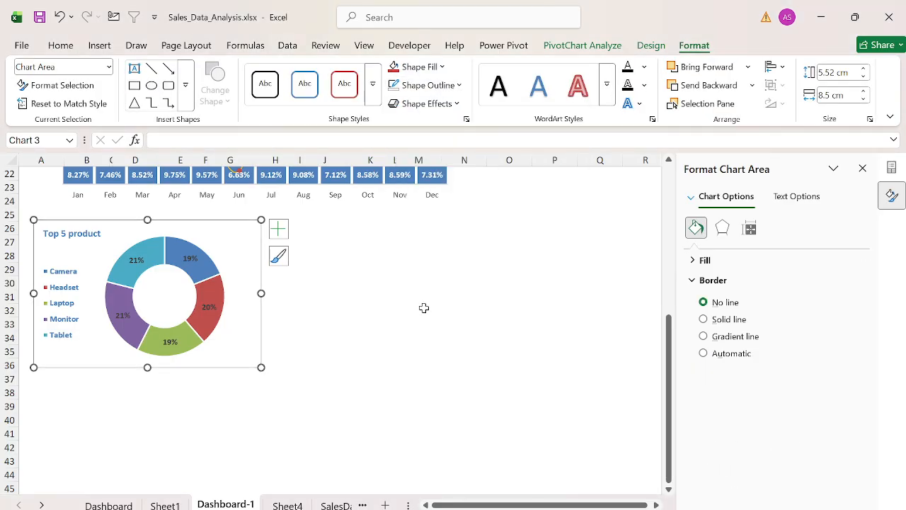
{"action": "left_click", "coordinate": [423, 308]}
- Close the shape formatting pane and show the dashboard from its first row in full-screen mode
{"action": "key", "text": "ctrl+Home"}
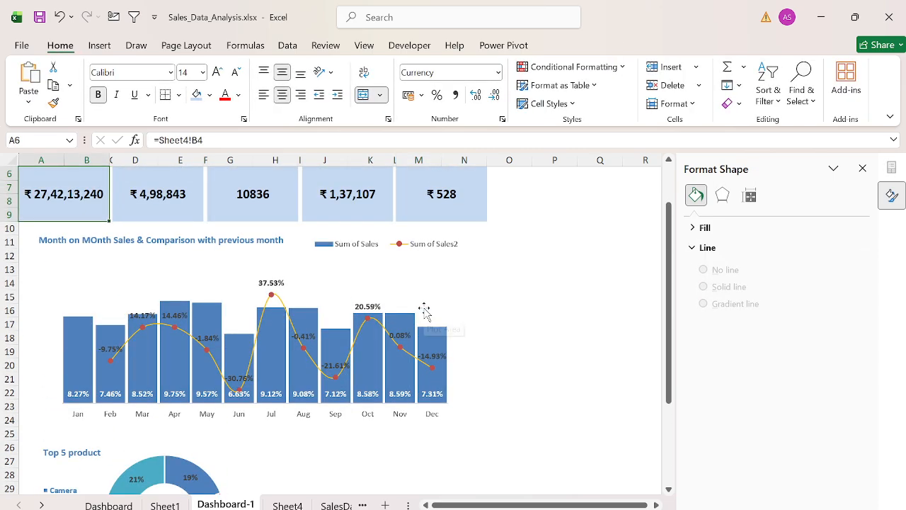
{"action": "left_click", "coordinate": [862, 168]}
{"action": "key", "text": "Up"}
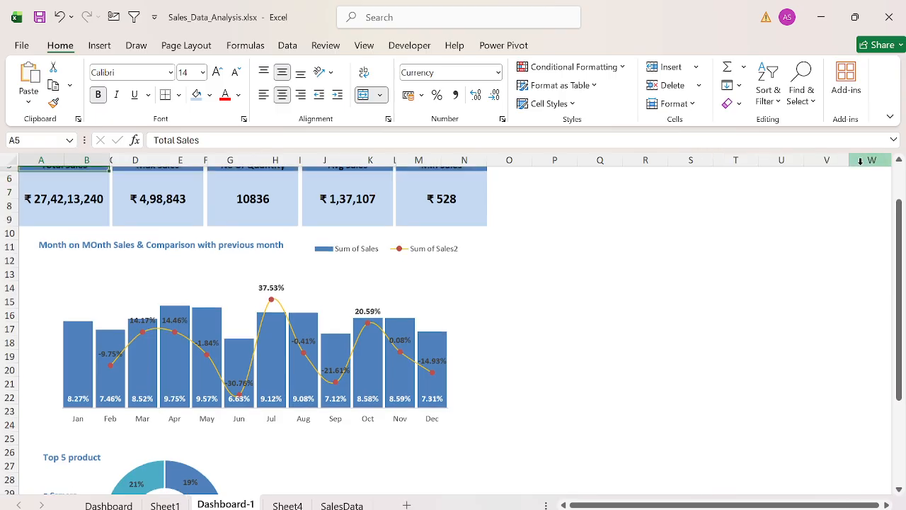
{"action": "key", "text": "ctrl+Home"}
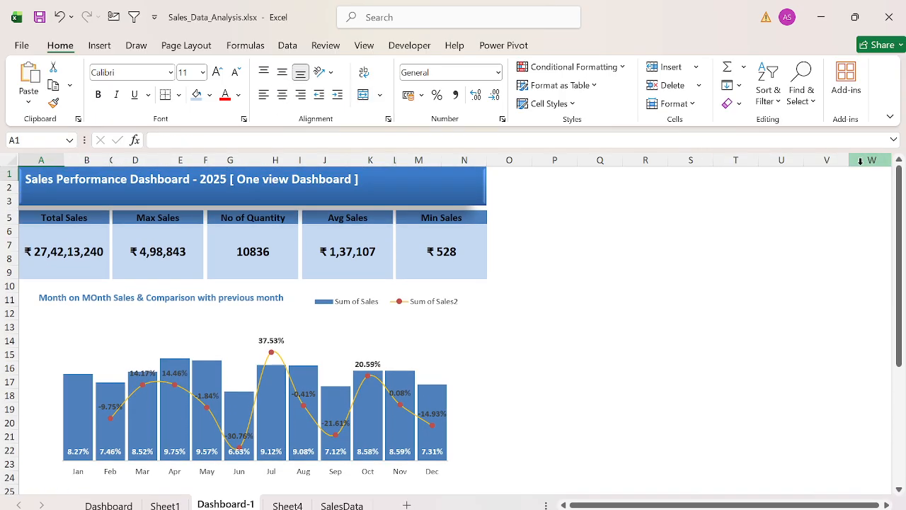
{"action": "left_click", "coordinate": [890, 116]}
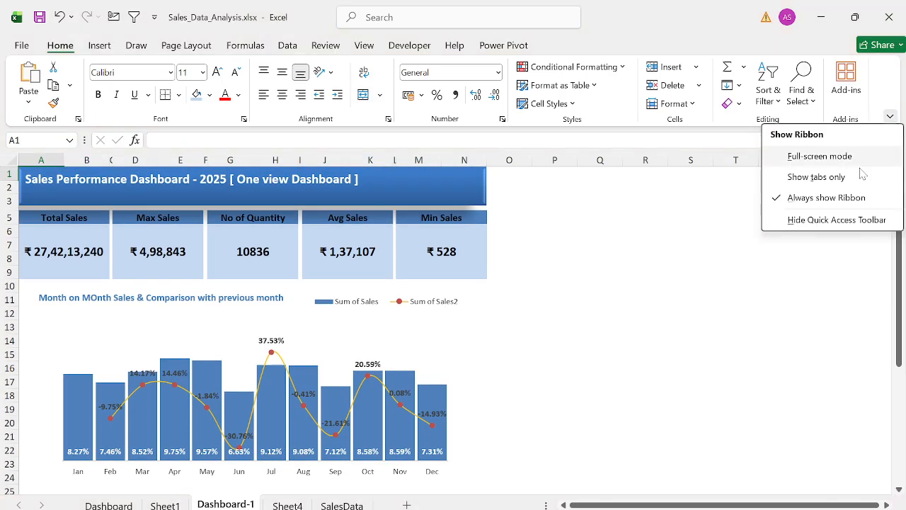
{"action": "left_click", "coordinate": [814, 156]}
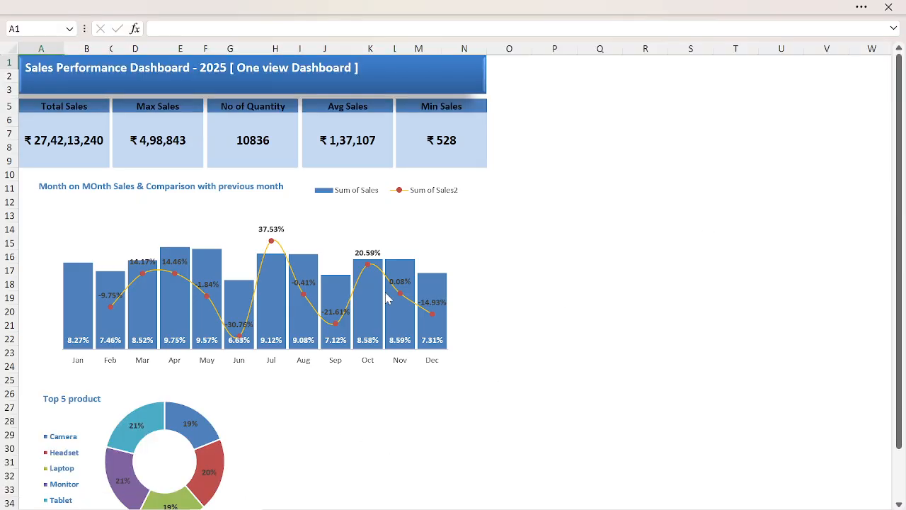
- Shorten the monthly sales chart to end around row 22 and raise the Top 5 product doughnut chart to about row 23
{"action": "left_click", "coordinate": [450, 211]}
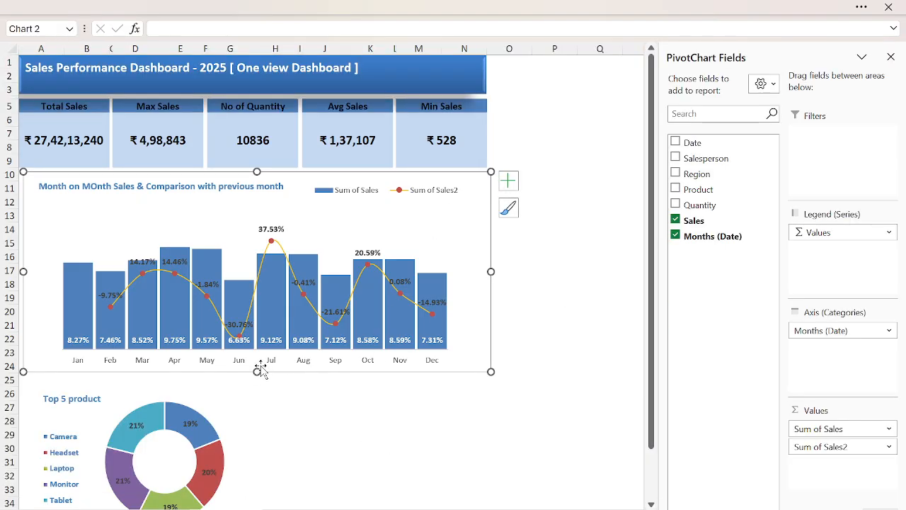
{"action": "left_click_drag", "start_coordinate": [258, 370], "coordinate": [257, 348]}
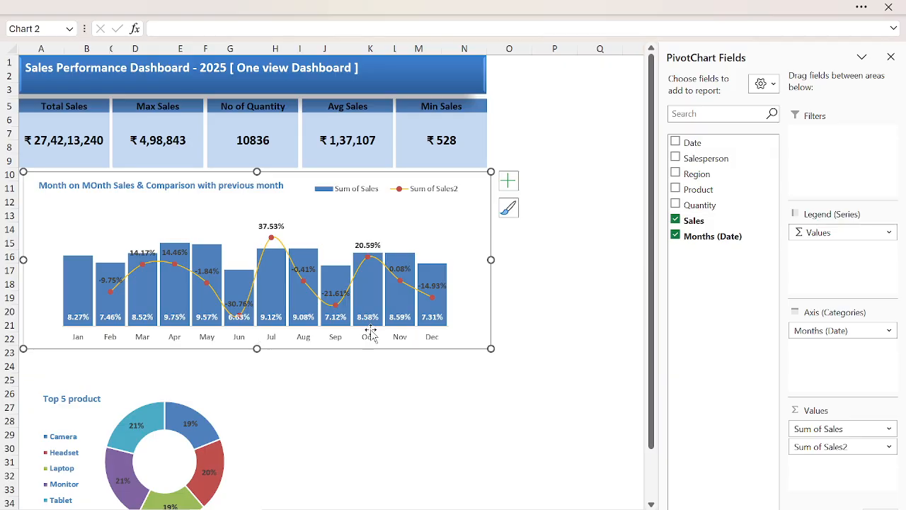
{"action": "left_click", "coordinate": [206, 391]}
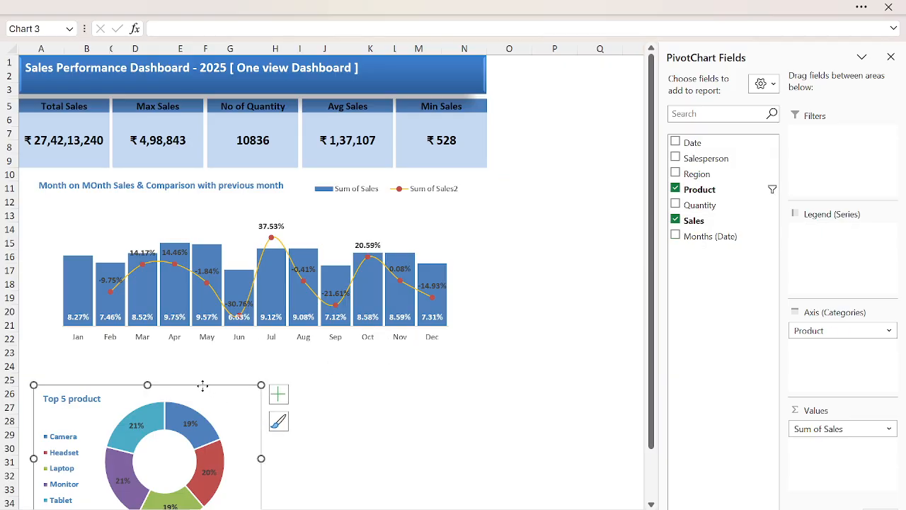
{"action": "left_click_drag", "start_coordinate": [202, 385], "coordinate": [204, 356]}
{"action": "left_click", "coordinate": [364, 385]}
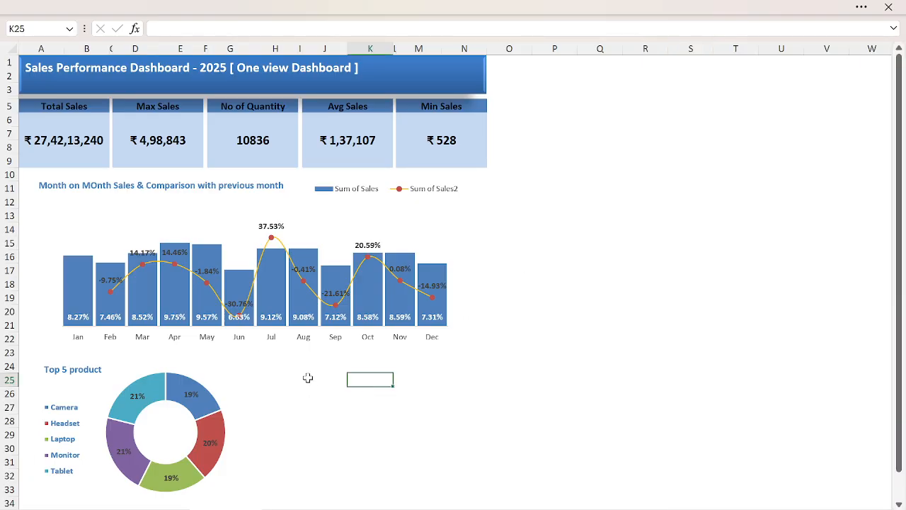
- Start a PivotTable from the sales data range A1:F2001 on the SalesData sheet, with an existing worksheet as its destination
{"action": "left_click_drag", "start_coordinate": [307, 376], "coordinate": [385, 403]}
{"action": "left_click", "coordinate": [456, 390]}
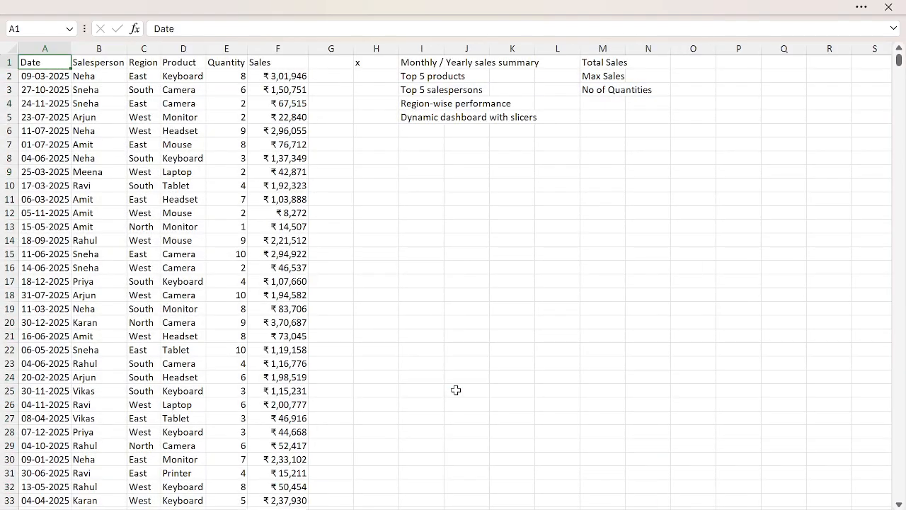
{"action": "key", "text": "Right"}
{"action": "key", "text": "Right"}
{"action": "key", "text": "Down"}
{"action": "key", "text": "Down"}
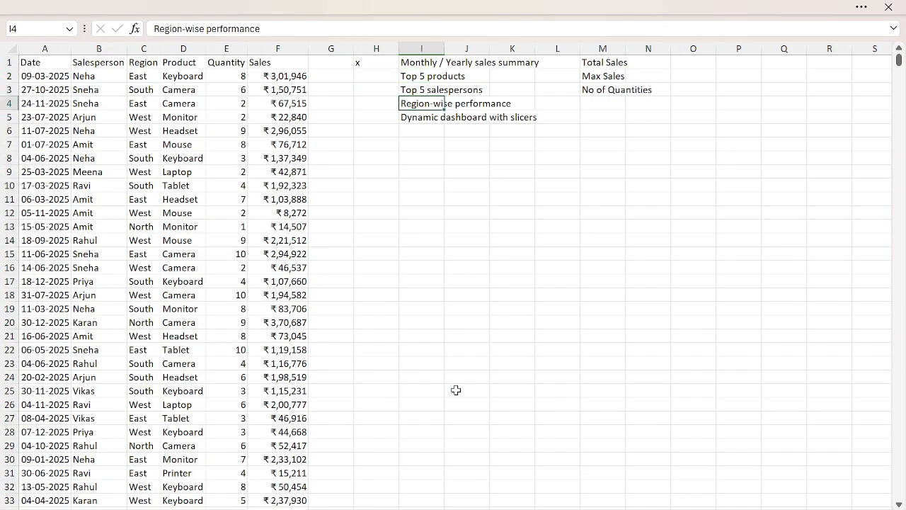
{"action": "key", "text": "ctrl+Left"}
{"action": "key", "text": "ctrl+Left"}
{"action": "key", "text": "ctrl+Up"}
{"action": "key", "text": "ctrl+shift+Right"}
{"action": "key", "text": "ctrl+shift+Down"}
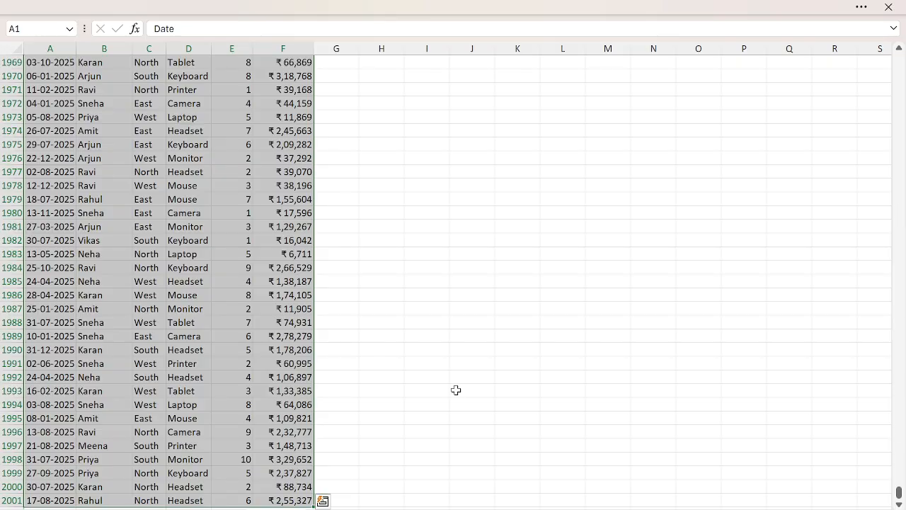
{"action": "key", "text": "alt"}
{"action": "key", "text": "n"}
{"action": "key", "text": "v"}
{"action": "key", "text": "t"}
{"action": "key", "text": "alt+e"}
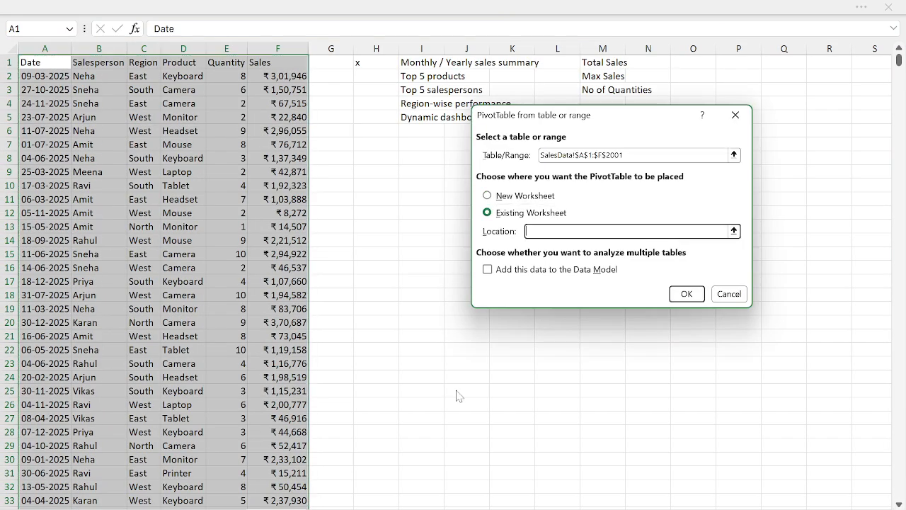
- Choose cell H9 on Sheet4 as the location and create the PivotTable there
{"action": "key", "text": "Tab"}
{"action": "key", "text": "shift+Tab"}
{"action": "key", "text": "ctrl+Page_Down"}
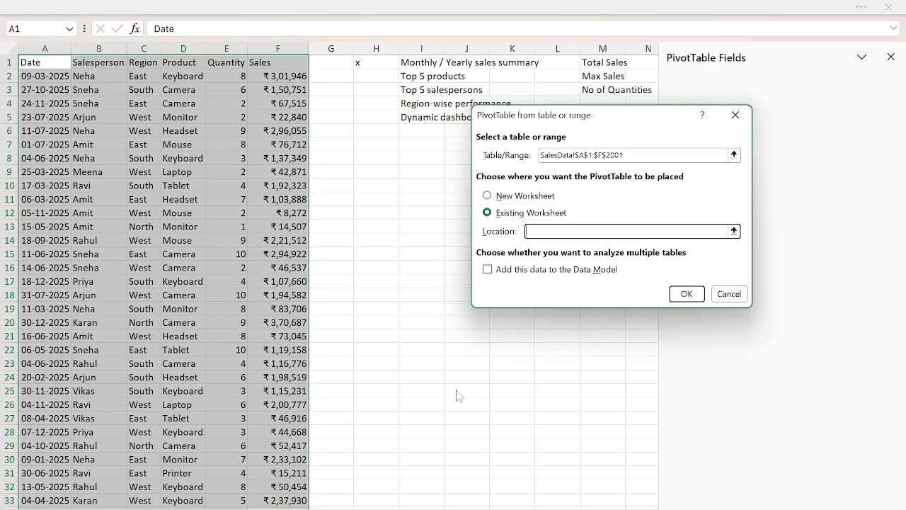
{"action": "key", "text": "Down"}
{"action": "key", "text": "Right"}
{"action": "key", "text": "Right"}
{"action": "key", "text": "Right"}
{"action": "key", "text": "Right"}
{"action": "key", "text": "ctrl+Down"}
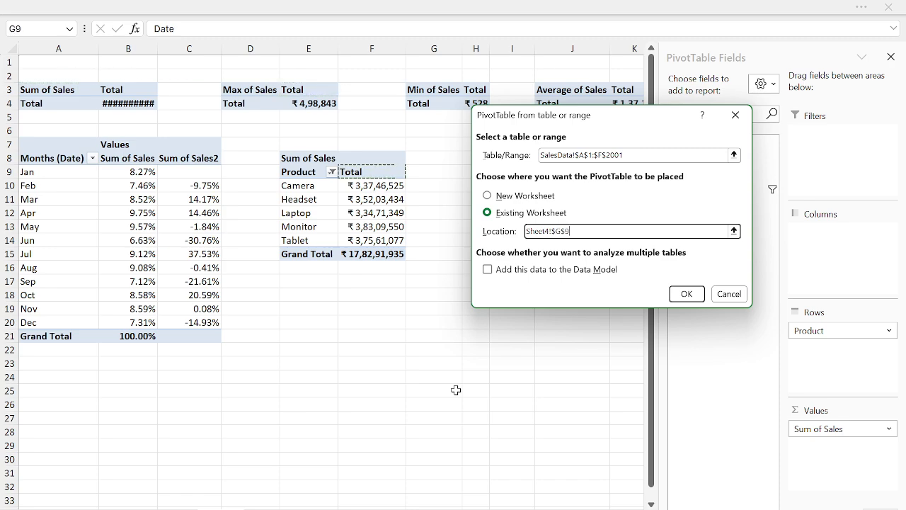
{"action": "key", "text": "Right"}
{"action": "key", "text": "Right"}
{"action": "key", "text": "Return"}
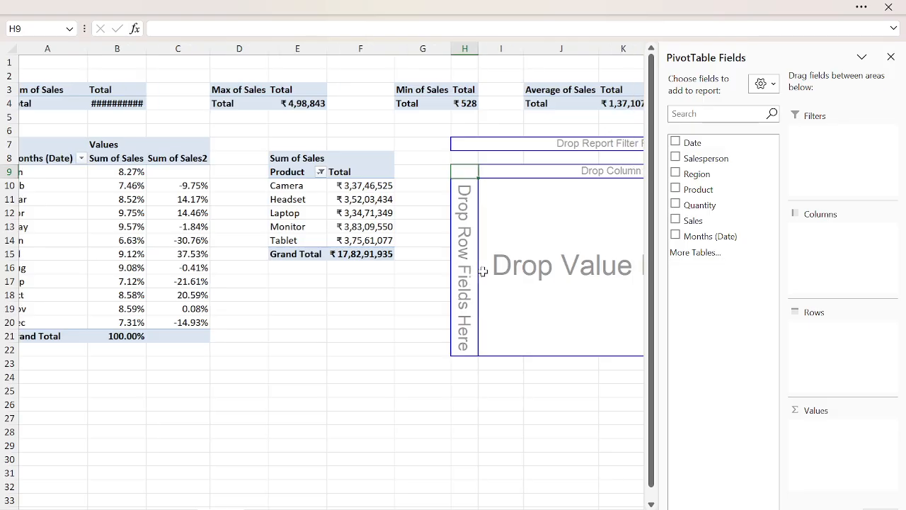
- Set up the new PivotTable with Region as rows and Sum of Sales as values
{"action": "left_click_drag", "start_coordinate": [699, 174], "coordinate": [826, 349]}
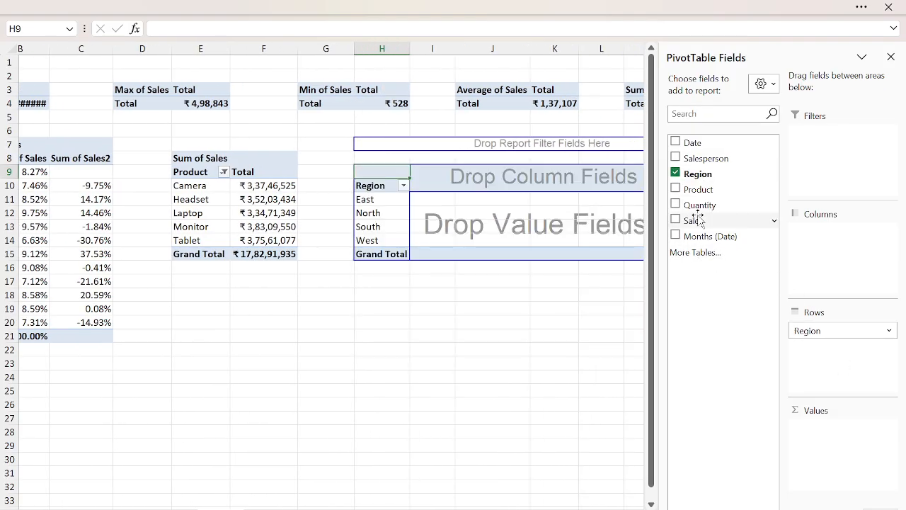
{"action": "left_click_drag", "start_coordinate": [697, 219], "coordinate": [821, 438]}
{"action": "left_click", "coordinate": [440, 212]}
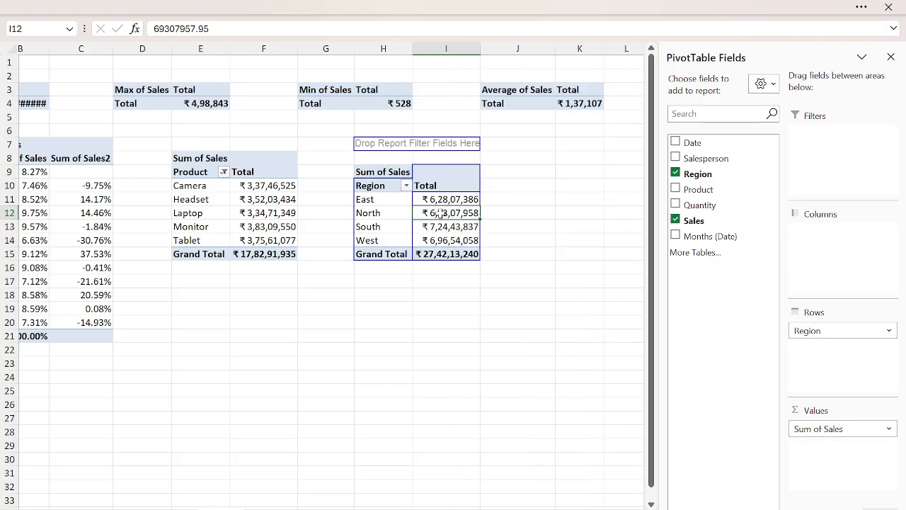
- Insert a doughnut chart from the region PivotTable and move it from Sheet4 onto the Dashboard-1 sheet
{"action": "left_click", "coordinate": [288, 4]}
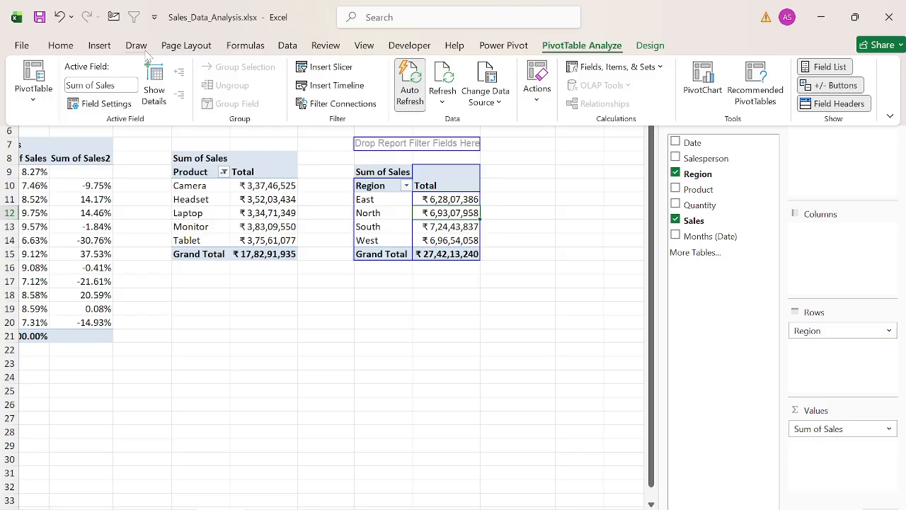
{"action": "left_click", "coordinate": [99, 46]}
{"action": "left_click", "coordinate": [385, 102]}
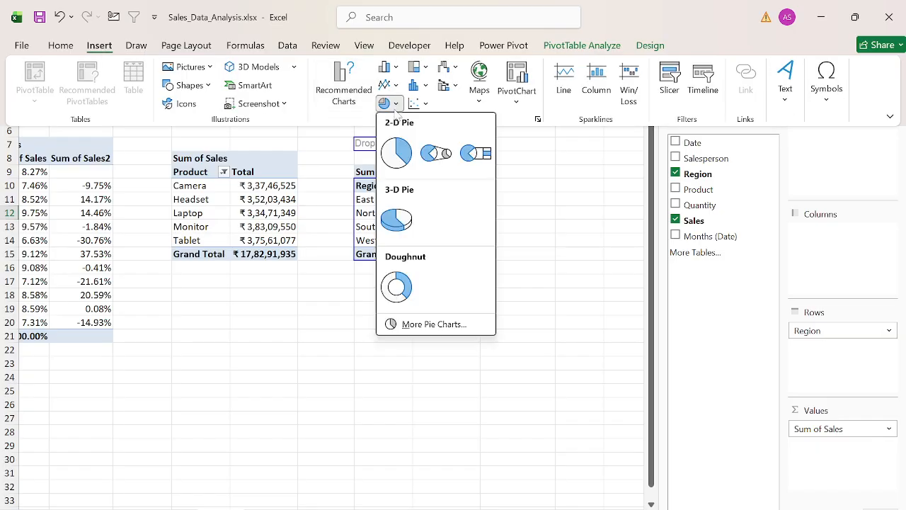
{"action": "left_click", "coordinate": [397, 286]}
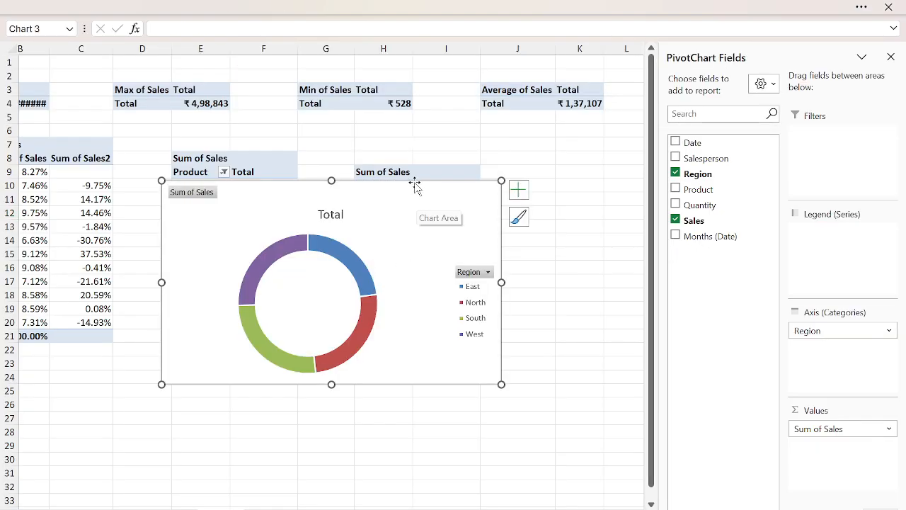
{"action": "key", "text": "Delete"}
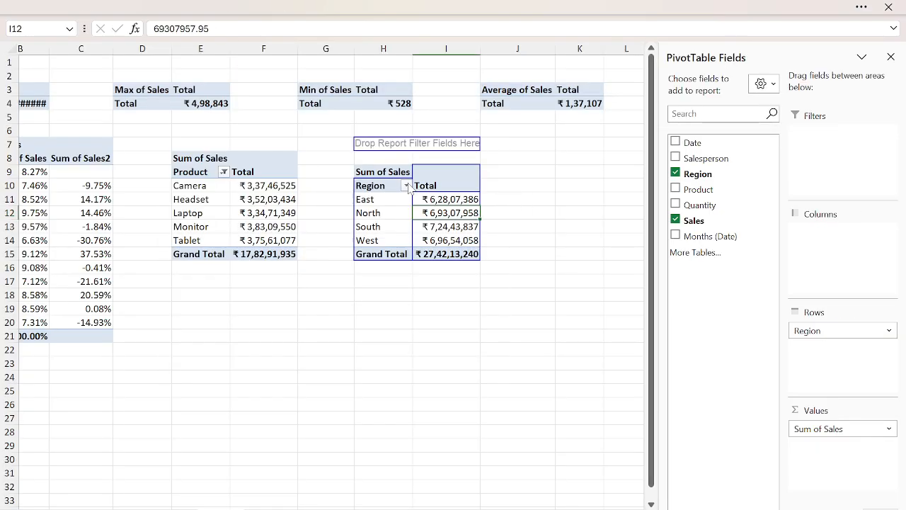
{"action": "key", "text": "ctrl+Page_Down"}
{"action": "key", "text": "ctrl+v"}
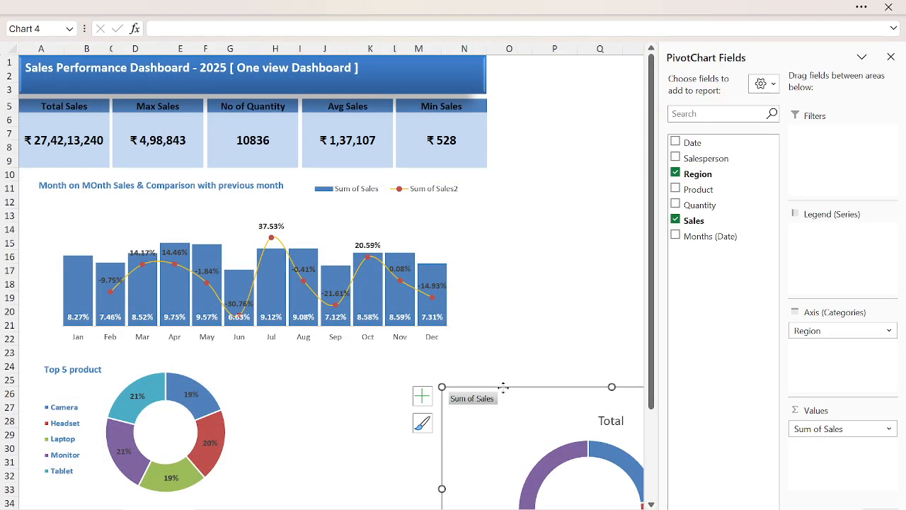
{"action": "left_click_drag", "start_coordinate": [502, 386], "coordinate": [385, 250]}
- Hide the value field button on the region doughnut chart and shift the chart left so it fits fully in view
{"action": "right_click", "coordinate": [367, 261]}
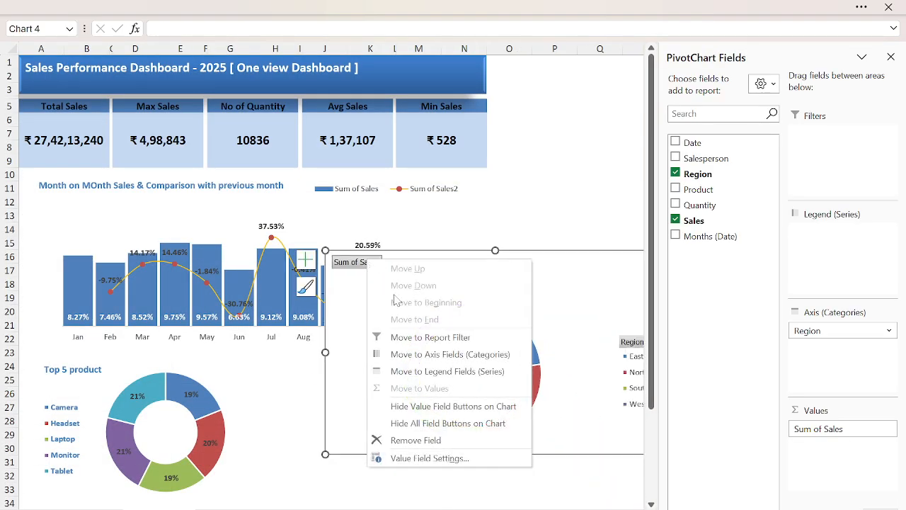
{"action": "left_click", "coordinate": [430, 458]}
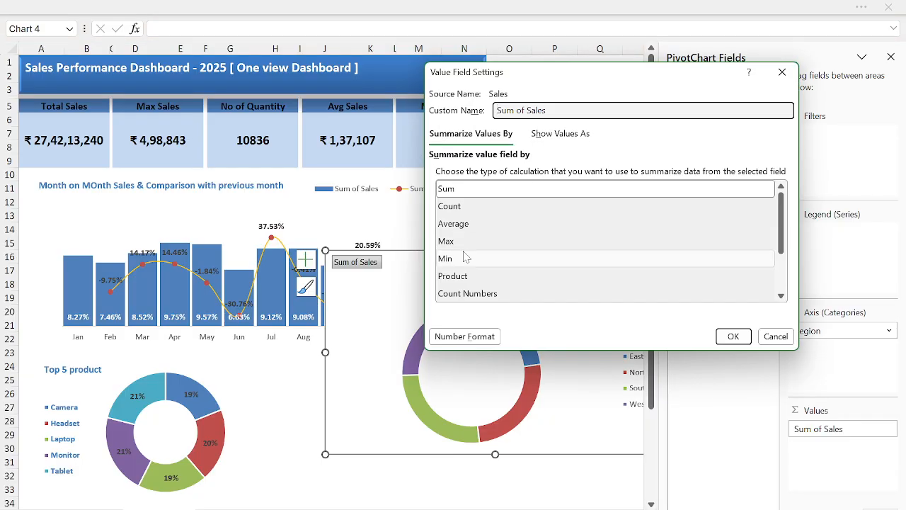
{"action": "key", "text": "Return"}
{"action": "right_click", "coordinate": [348, 265]}
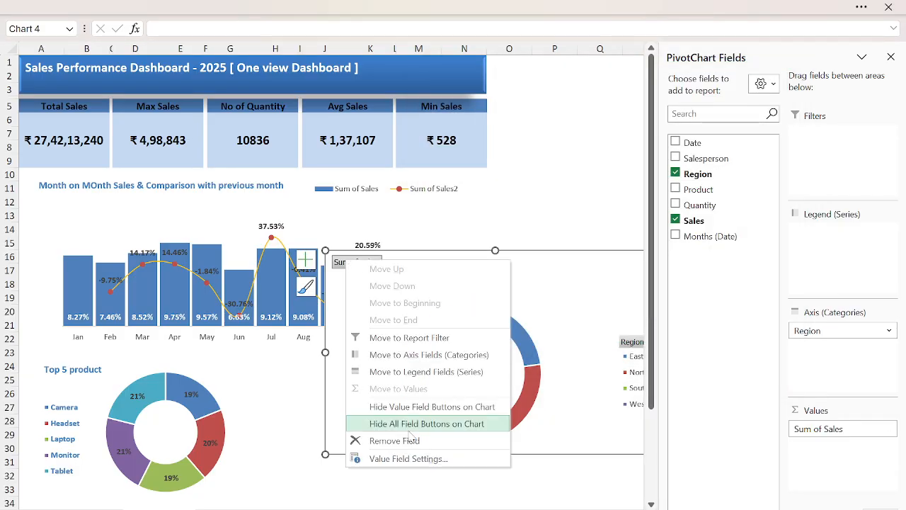
{"action": "left_click", "coordinate": [439, 412]}
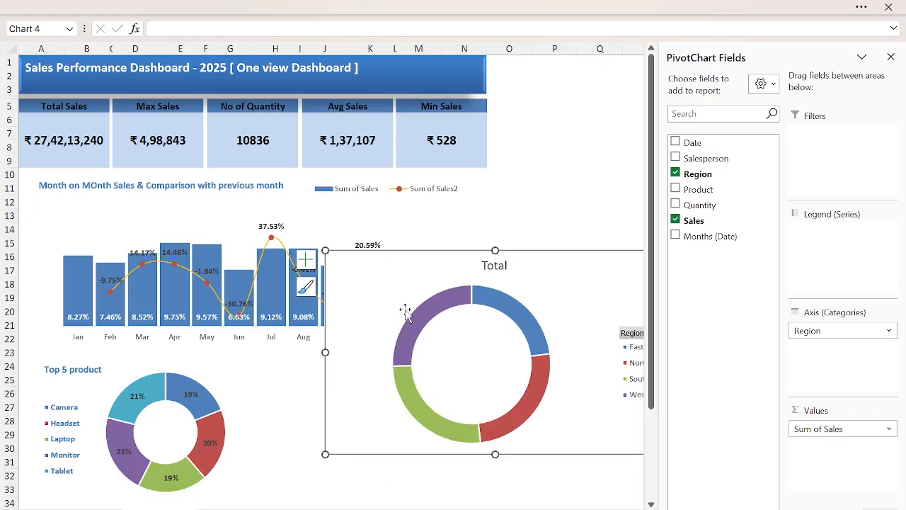
{"action": "left_click_drag", "start_coordinate": [430, 256], "coordinate": [304, 225]}
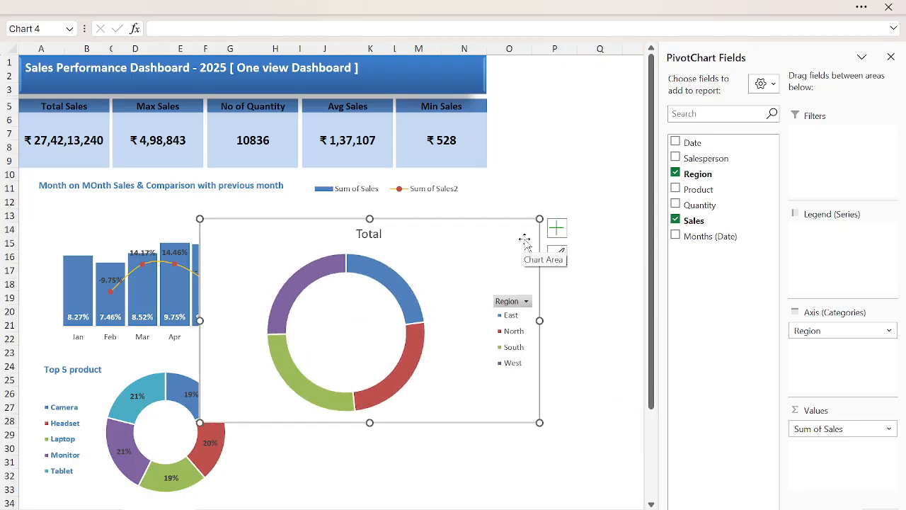
- Hide all field buttons on the region doughnut chart and place its legend on the chart's left side
{"action": "right_click", "coordinate": [516, 303]}
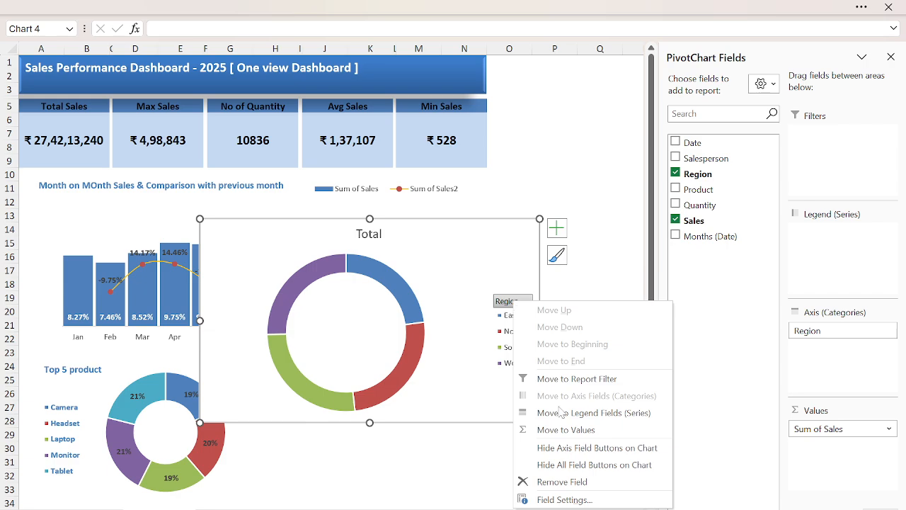
{"action": "left_click", "coordinate": [581, 465]}
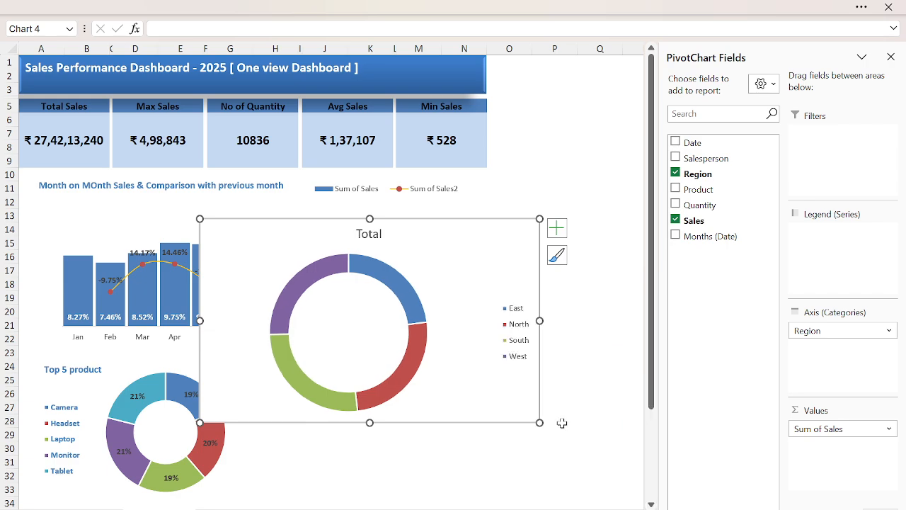
{"action": "left_click", "coordinate": [557, 227]}
{"action": "left_click", "coordinate": [666, 281]}
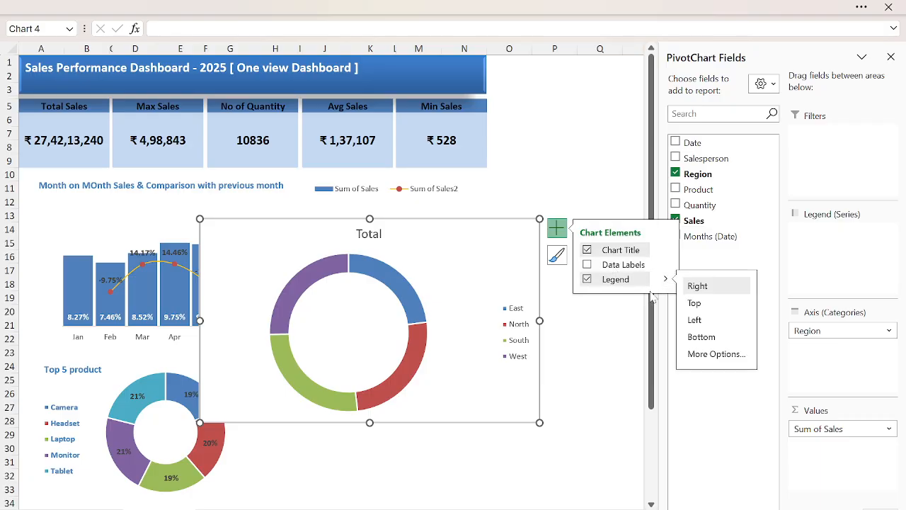
{"action": "left_click", "coordinate": [709, 323]}
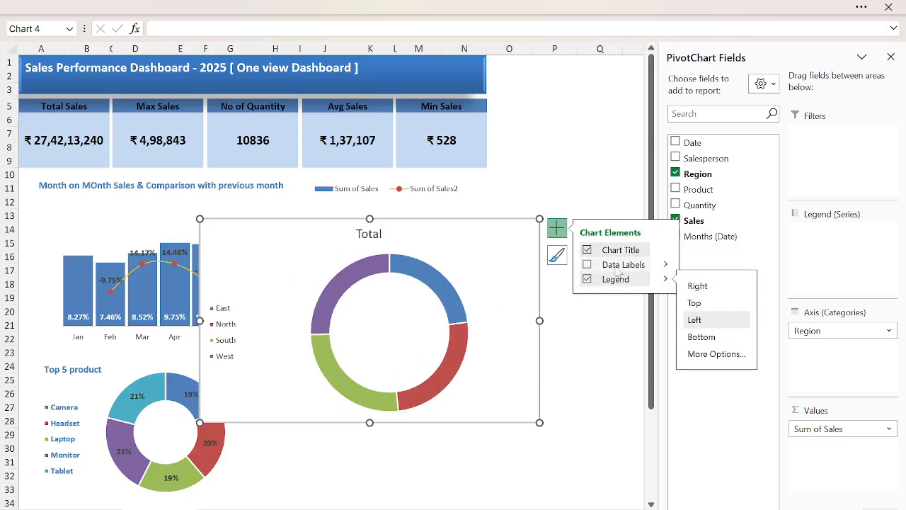
- Move the region chart's title to the chart's upper-left corner and change it to "Region Wise Sales contribution" in bold
{"action": "left_click", "coordinate": [359, 228]}
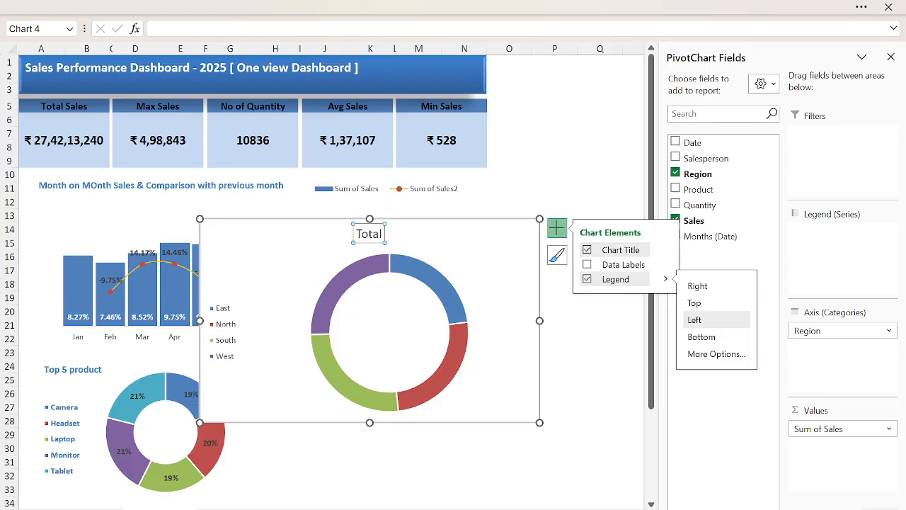
{"action": "left_click_drag", "start_coordinate": [364, 243], "coordinate": [234, 245]}
{"action": "double_click", "coordinate": [239, 236]}
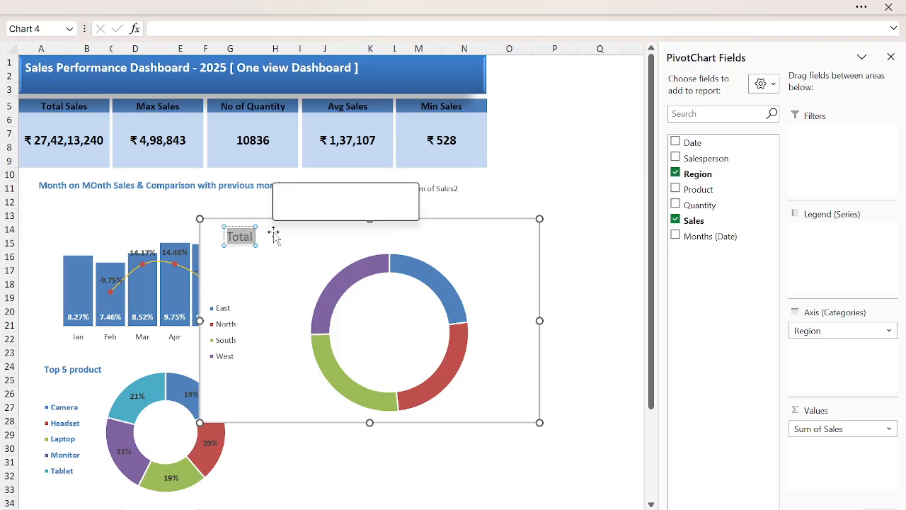
{"action": "type", "text": "Region Wise Sales"}
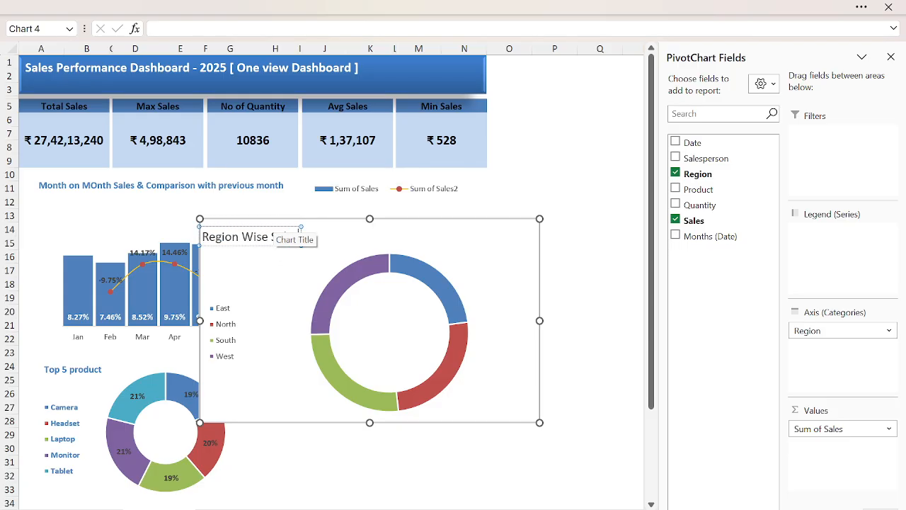
{"action": "key", "text": "ctrl+a"}
{"action": "key", "text": "ctrl+b"}
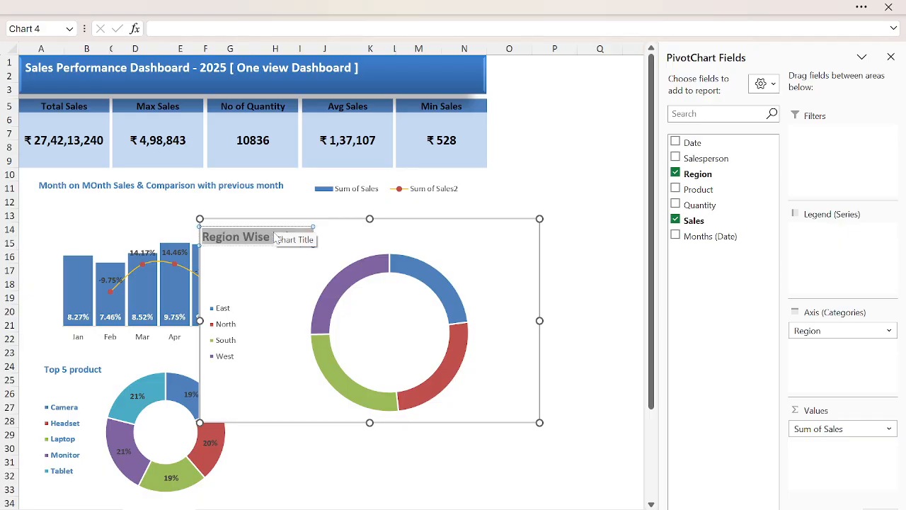
{"action": "key", "text": "Right"}
{"action": "type", "text": "Cons"}
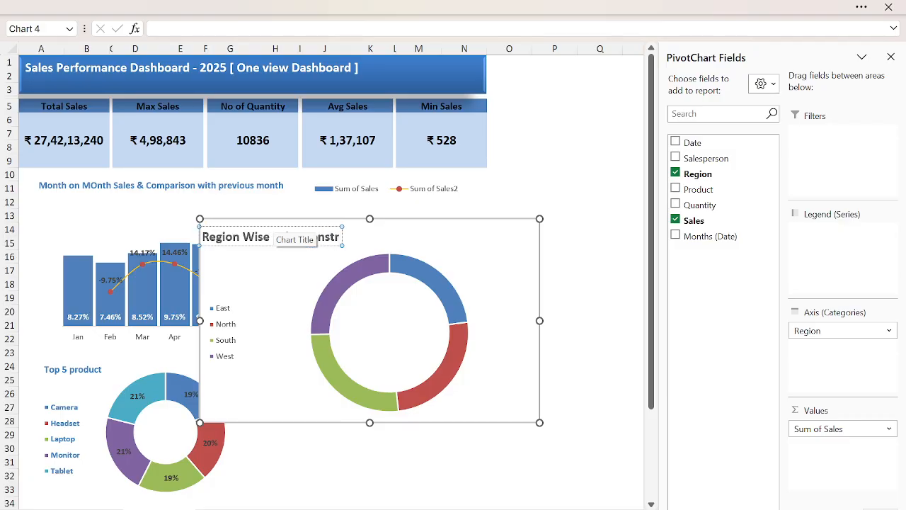
{"action": "type", "text": "tribution"}
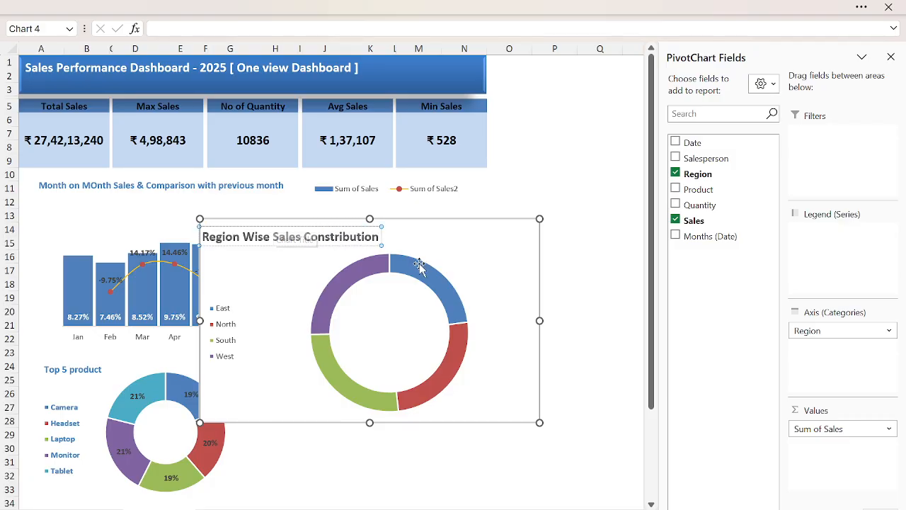
{"action": "key", "text": "ctrl+shift+Left"}
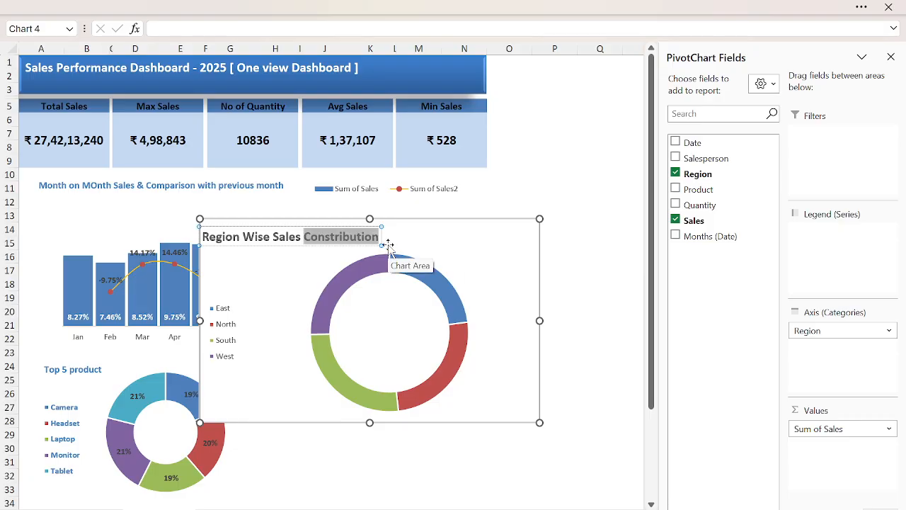
{"action": "type", "text": "contr"}
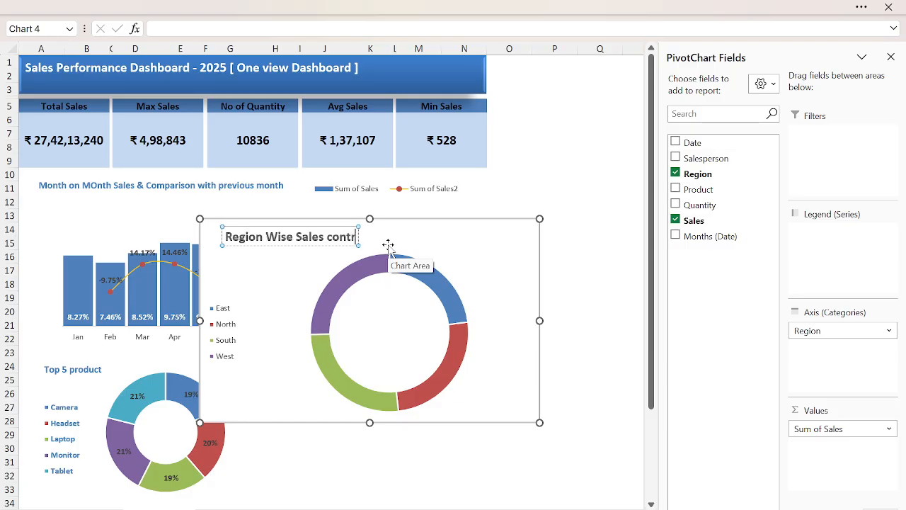
{"action": "type", "text": "ibution"}
- Format the region chart's title in bold blue at size 11 and make its legend text bold and blue
{"action": "key", "text": "ctrl+a"}
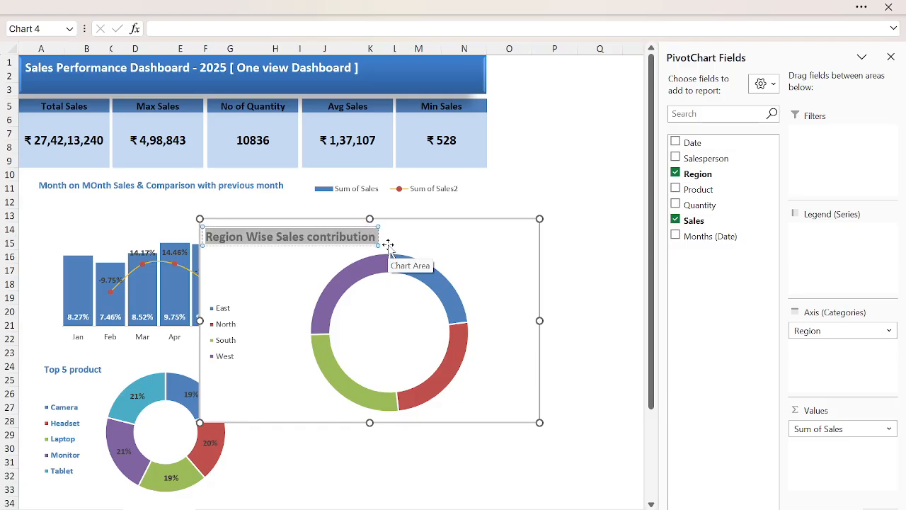
{"action": "left_click", "coordinate": [162, 9]}
{"action": "left_click", "coordinate": [61, 46]}
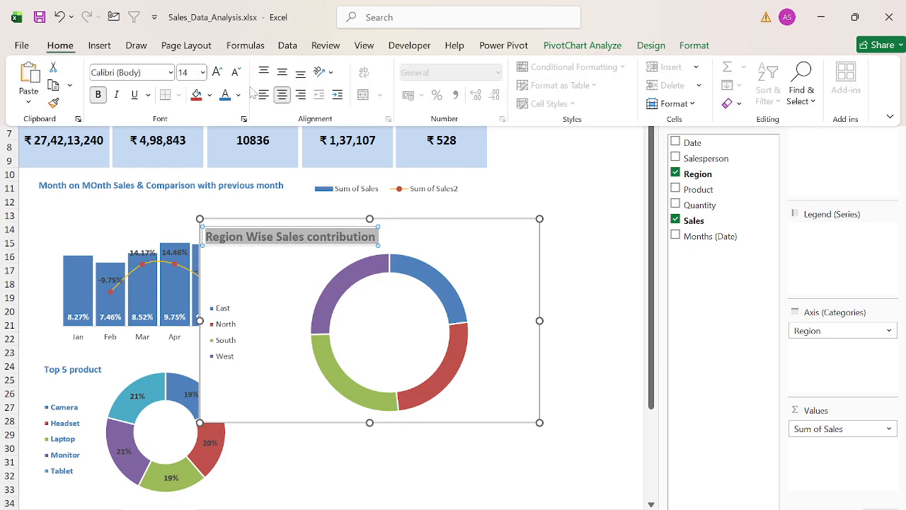
{"action": "left_click", "coordinate": [237, 73]}
{"action": "left_click", "coordinate": [237, 74]}
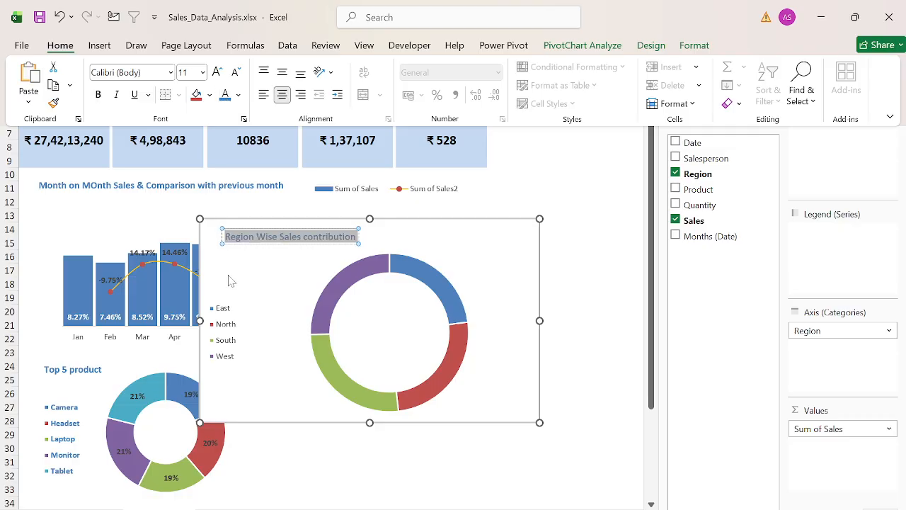
{"action": "left_click", "coordinate": [226, 346]}
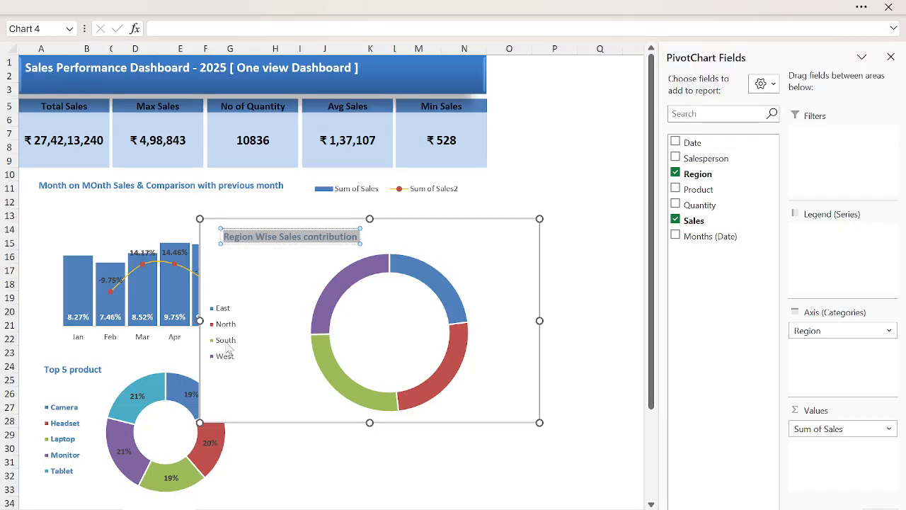
{"action": "mouse_move", "coordinate": [210, 9]}
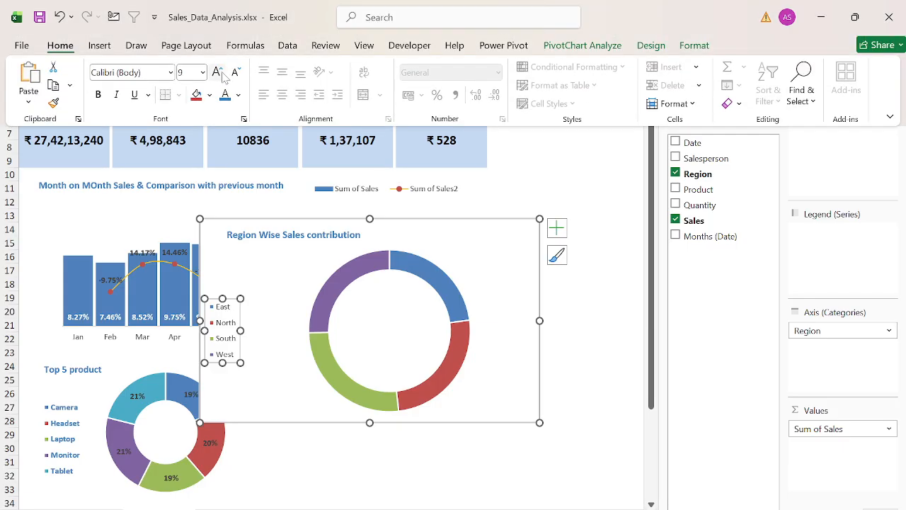
{"action": "key", "text": "ctrl+b"}
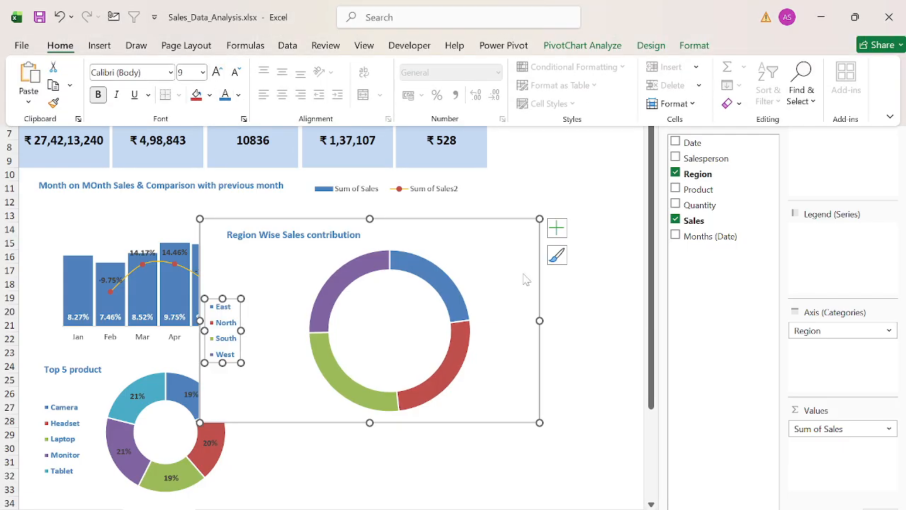
- Set the region doughnut's hole size to 54% and shrink the chart to about 9.51 by 6.17 cm beside the Top 5 product chart
{"action": "left_click", "coordinate": [441, 292]}
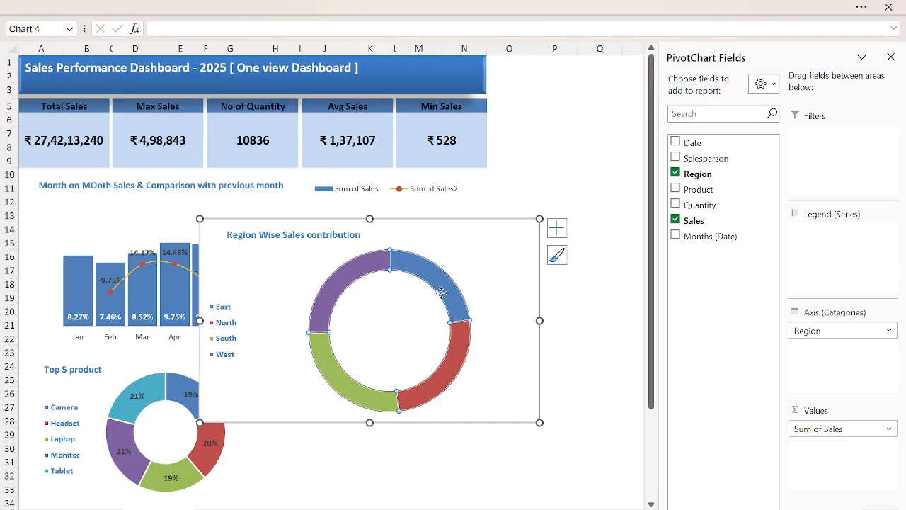
{"action": "right_click", "coordinate": [441, 292]}
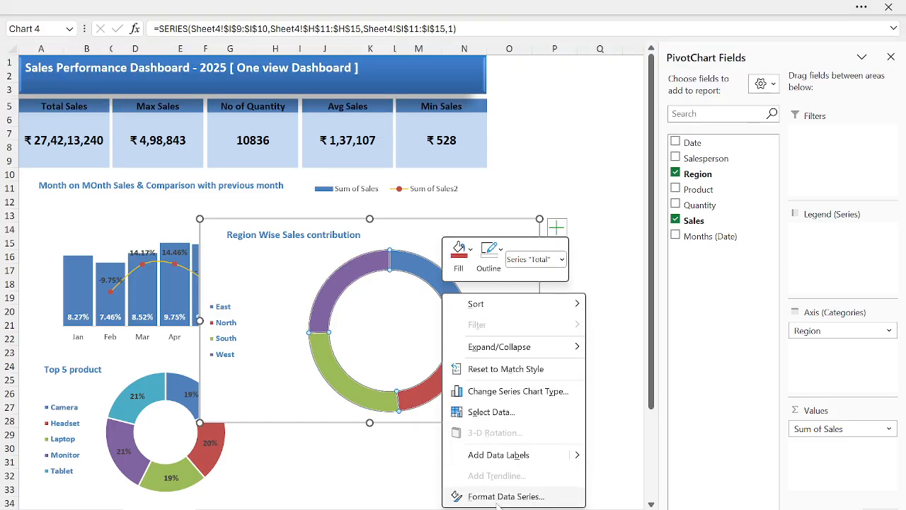
{"action": "left_click", "coordinate": [506, 496]}
{"action": "left_click_drag", "start_coordinate": [779, 245], "coordinate": [758, 245]}
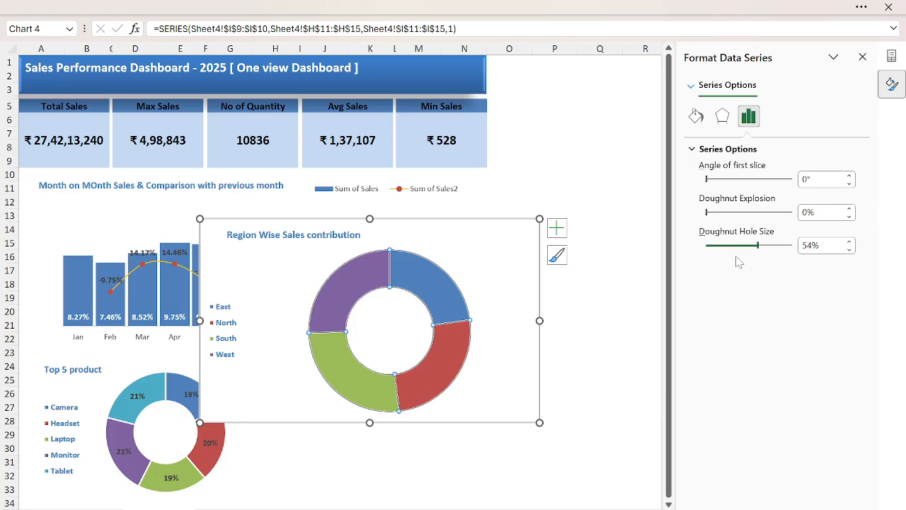
{"action": "mouse_move", "coordinate": [540, 423]}
{"action": "left_mouse_down"}
{"action": "mouse_move", "coordinate": [453, 383]}
{"action": "mouse_move", "coordinate": [443, 404]}
{"action": "mouse_move", "coordinate": [474, 496]}
{"action": "left_mouse_up"}
- Remove the outline of the region chart and nudge the chart slightly down and to the right
{"action": "left_click", "coordinate": [538, 17]}
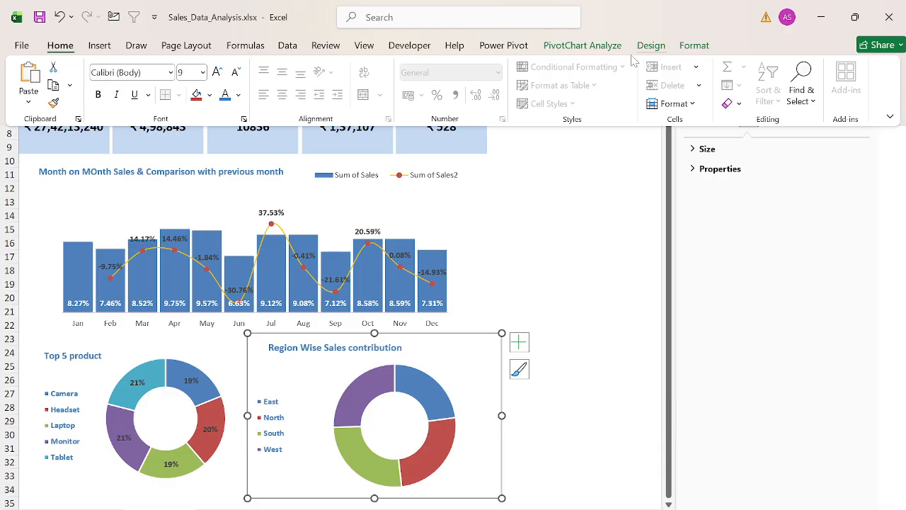
{"action": "left_click", "coordinate": [693, 46]}
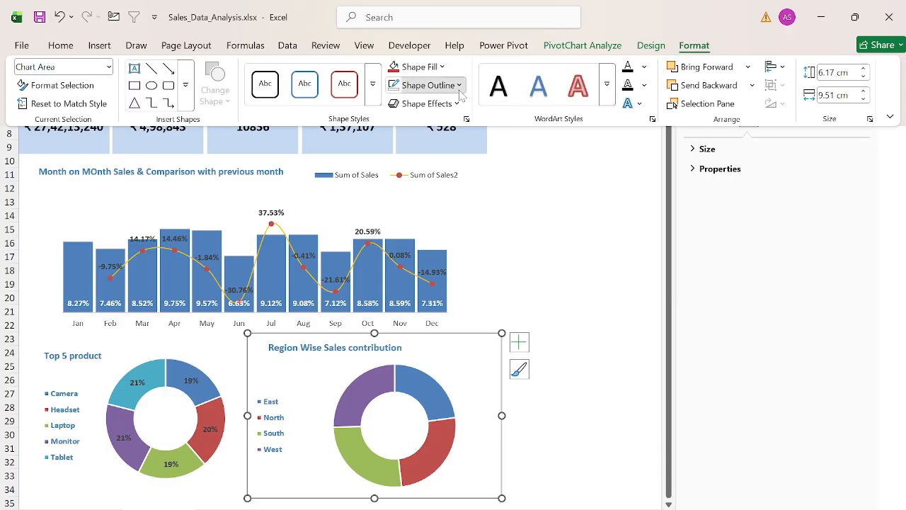
{"action": "left_click", "coordinate": [428, 85]}
{"action": "left_click", "coordinate": [457, 345]}
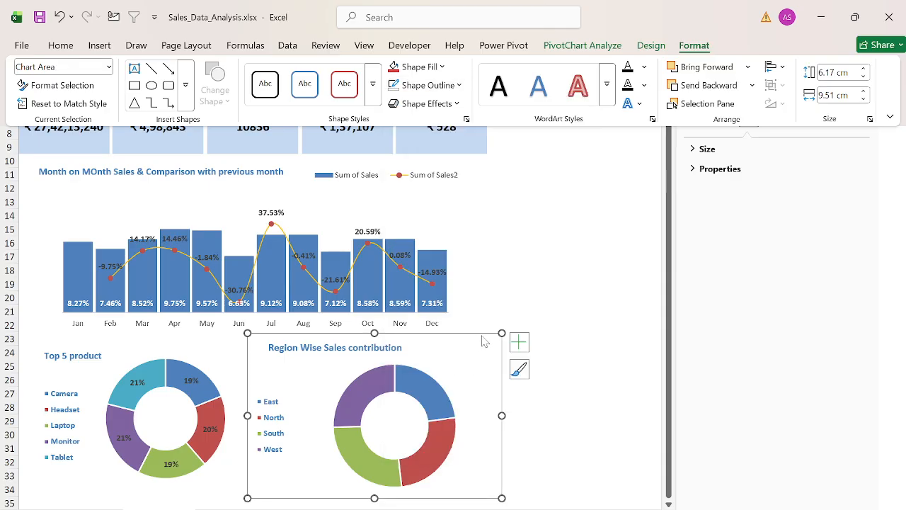
{"action": "left_click", "coordinate": [574, 269]}
{"action": "left_click", "coordinate": [458, 357]}
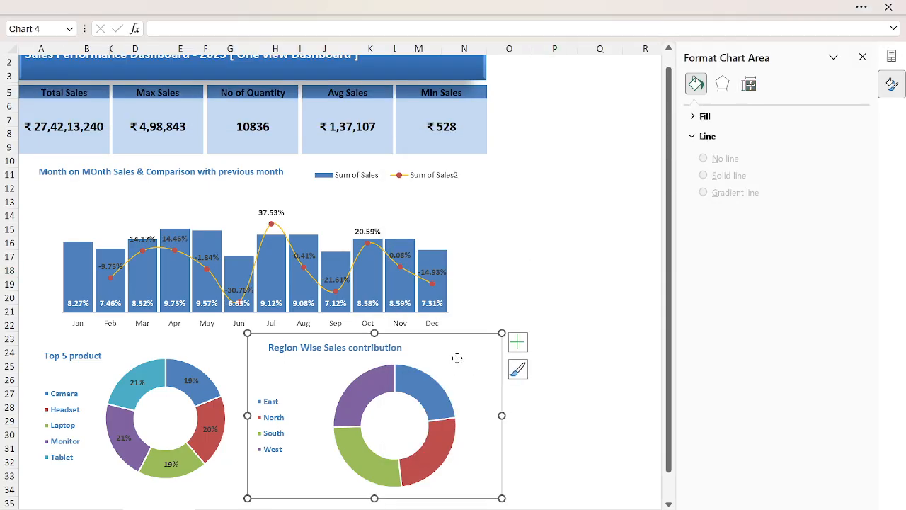
{"action": "left_click_drag", "start_coordinate": [439, 337], "coordinate": [442, 340]}
{"action": "left_click", "coordinate": [540, 312]}
{"action": "left_click", "coordinate": [469, 375]}
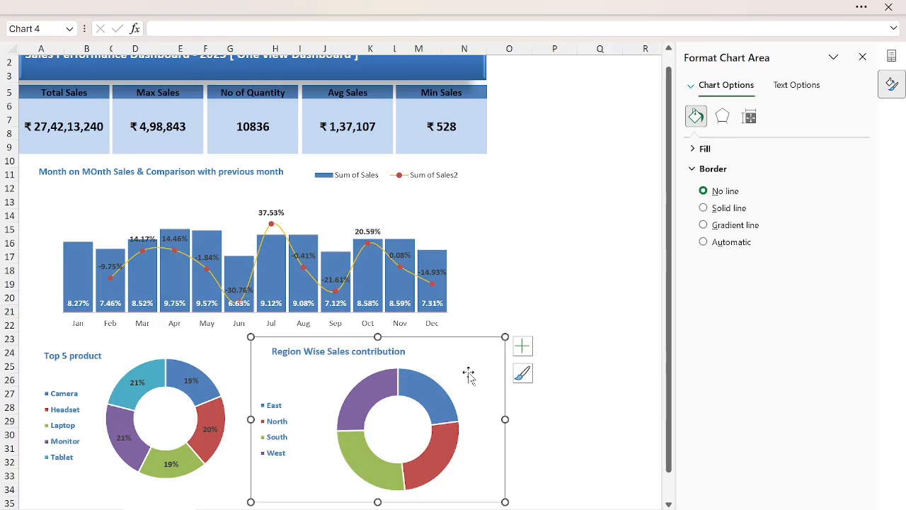
- Add data labels to the region doughnut that show Percentage instead of Value
{"action": "left_click", "coordinate": [521, 346]}
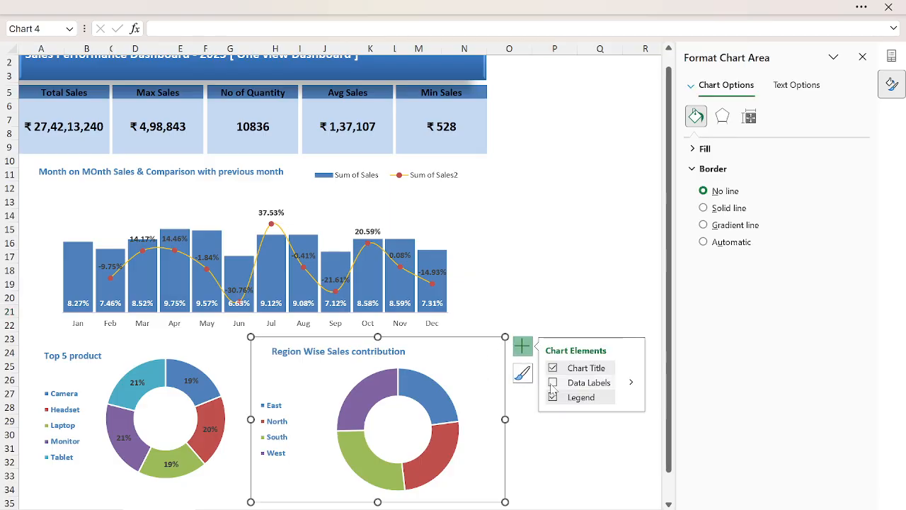
{"action": "left_click", "coordinate": [552, 382]}
{"action": "left_click", "coordinate": [439, 405]}
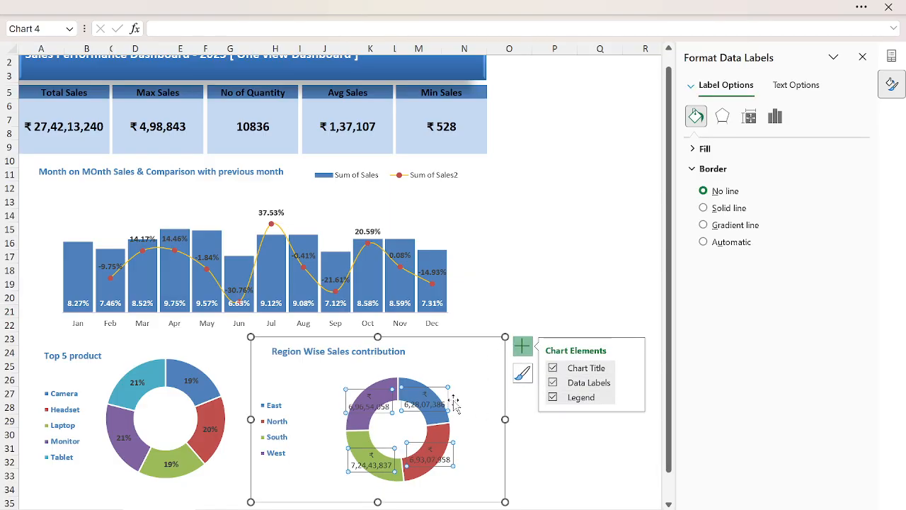
{"action": "left_click", "coordinate": [775, 116]}
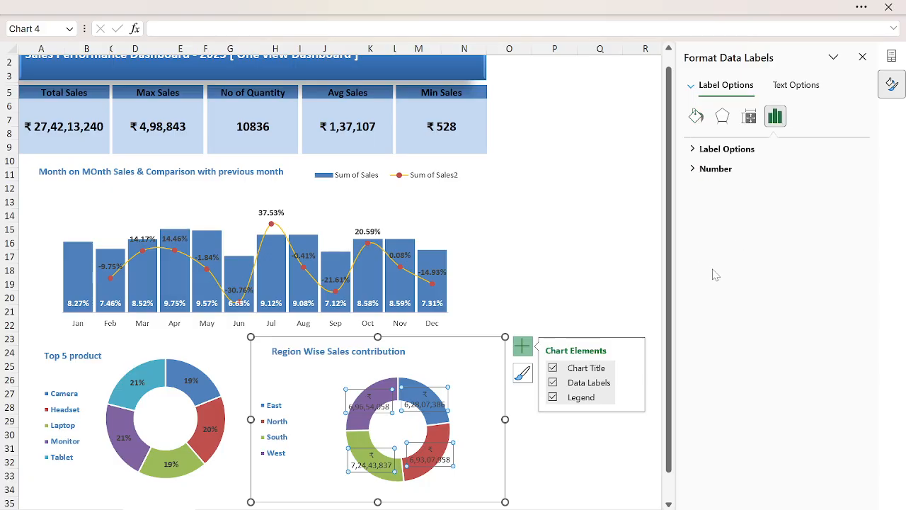
{"action": "left_click", "coordinate": [715, 148]}
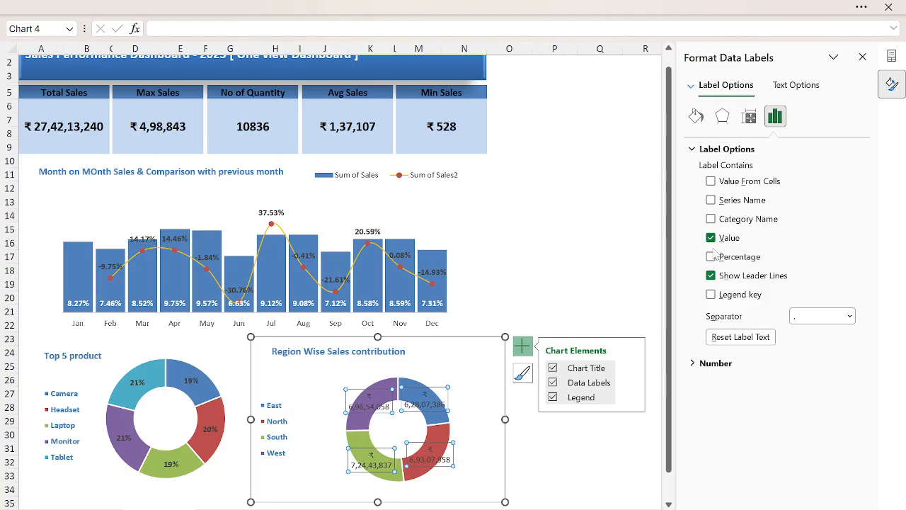
{"action": "left_click", "coordinate": [710, 238]}
{"action": "left_click", "coordinate": [710, 256]}
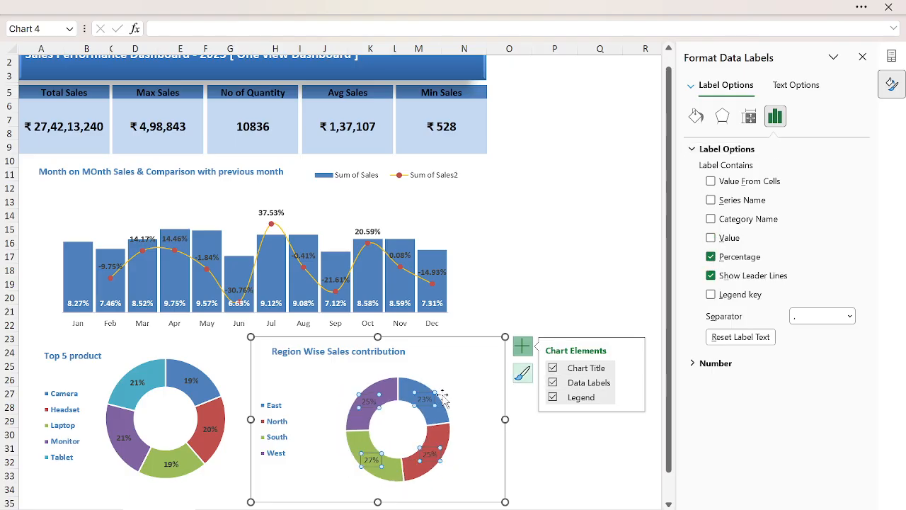
- Enlarge the region chart's doughnut toward its upper-left and shift the chart title closer to the chart's upper-left corner
{"action": "left_click", "coordinate": [469, 370]}
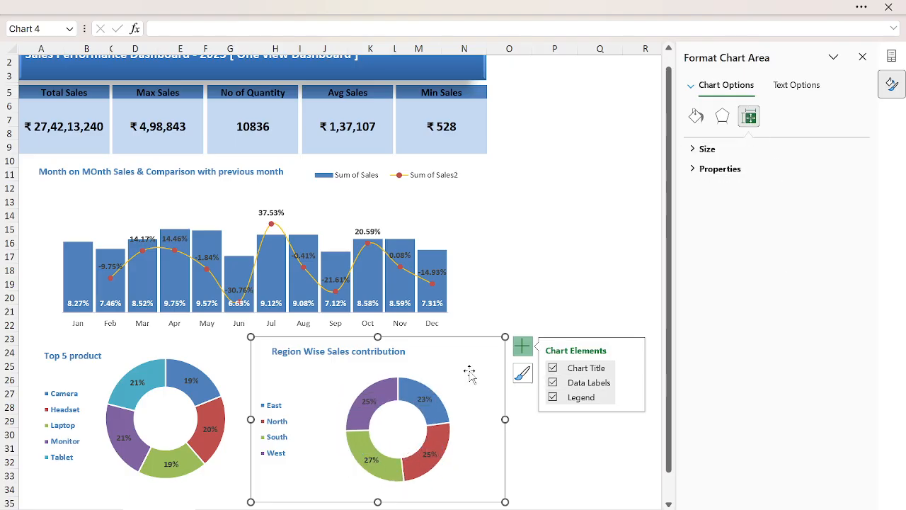
{"action": "left_click", "coordinate": [449, 377]}
{"action": "left_click_drag", "start_coordinate": [344, 376], "coordinate": [325, 367]}
{"action": "left_click", "coordinate": [480, 398]}
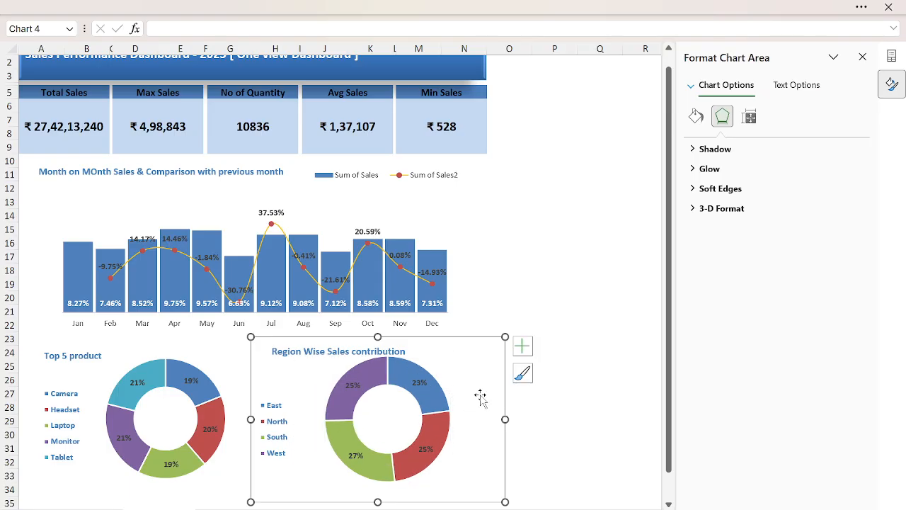
{"action": "left_click", "coordinate": [348, 352]}
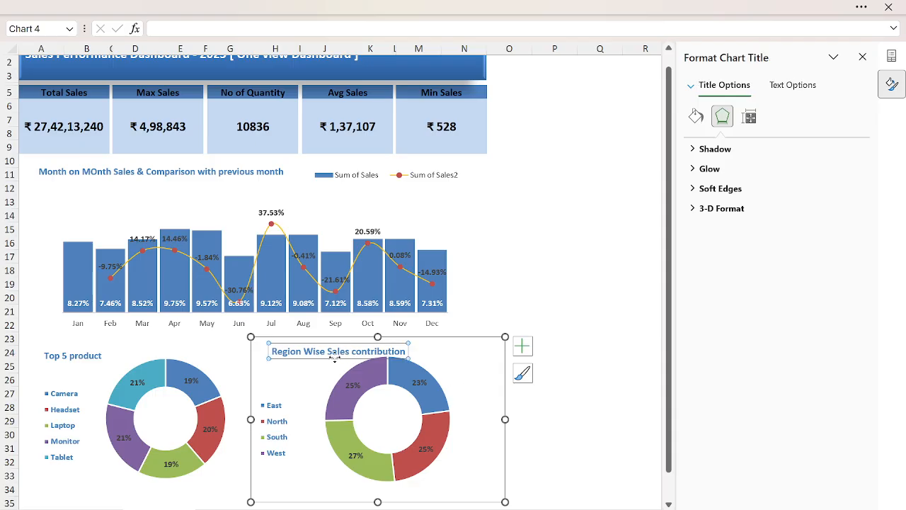
{"action": "left_click_drag", "start_coordinate": [334, 358], "coordinate": [322, 355]}
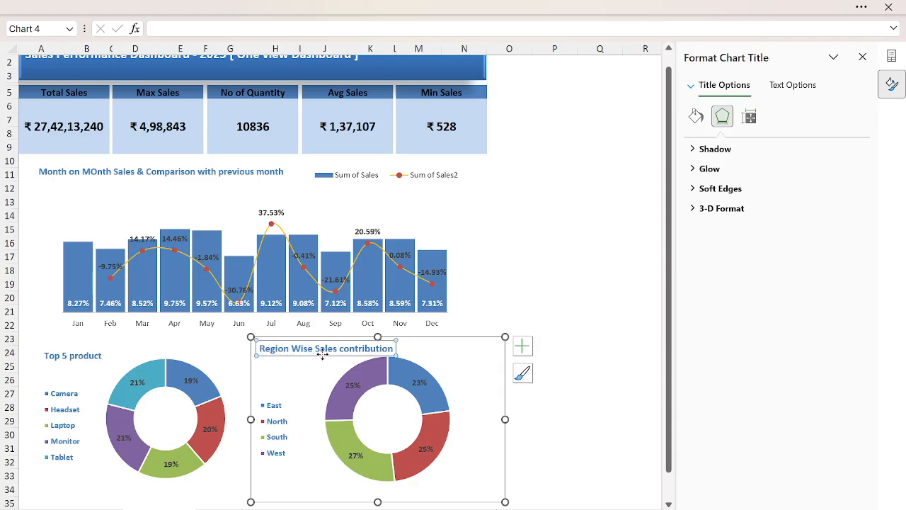
- Move the region doughnut right and slightly down inside its chart, and enlarge it toward its upper-left corner
{"action": "left_click", "coordinate": [438, 382]}
{"action": "left_click_drag", "start_coordinate": [405, 415], "coordinate": [436, 425]}
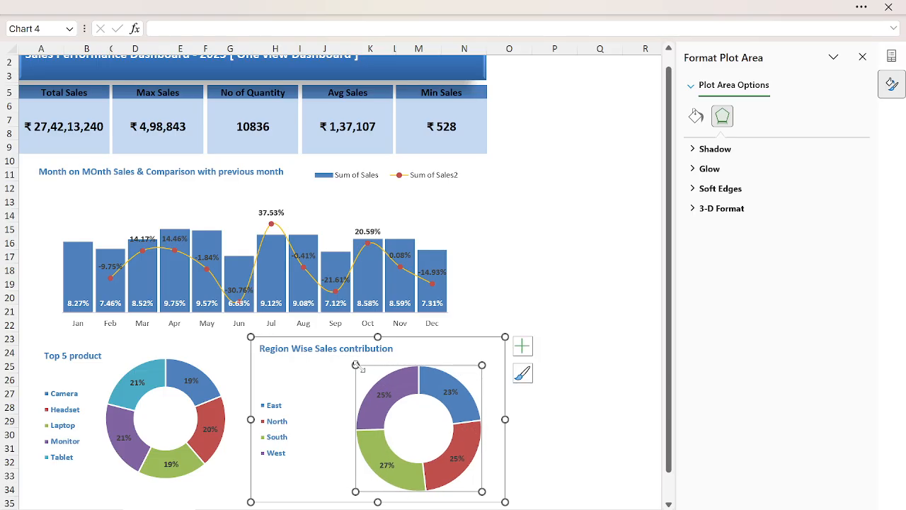
{"action": "left_click_drag", "start_coordinate": [355, 365], "coordinate": [342, 363]}
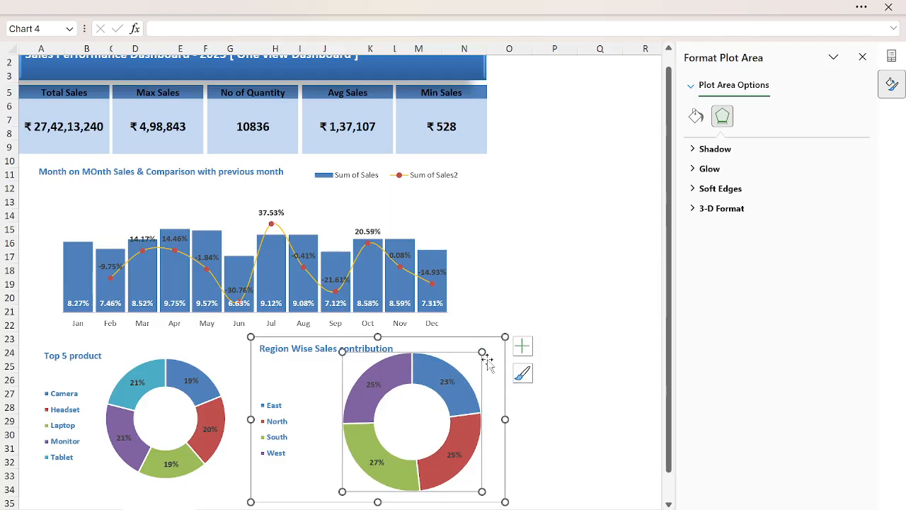
{"action": "left_click", "coordinate": [542, 377]}
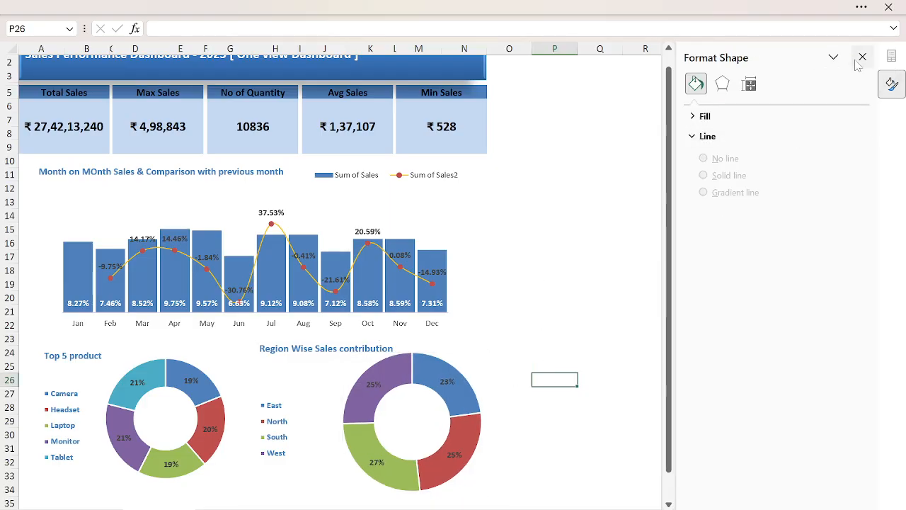
{"action": "left_click", "coordinate": [601, 253]}
{"action": "key", "text": "ctrl+Home"}
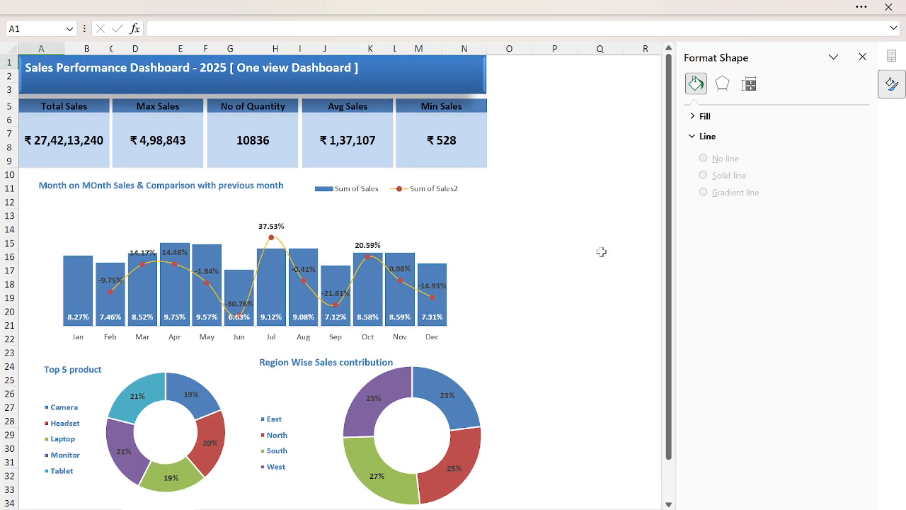
{"action": "left_click", "coordinate": [862, 56]}
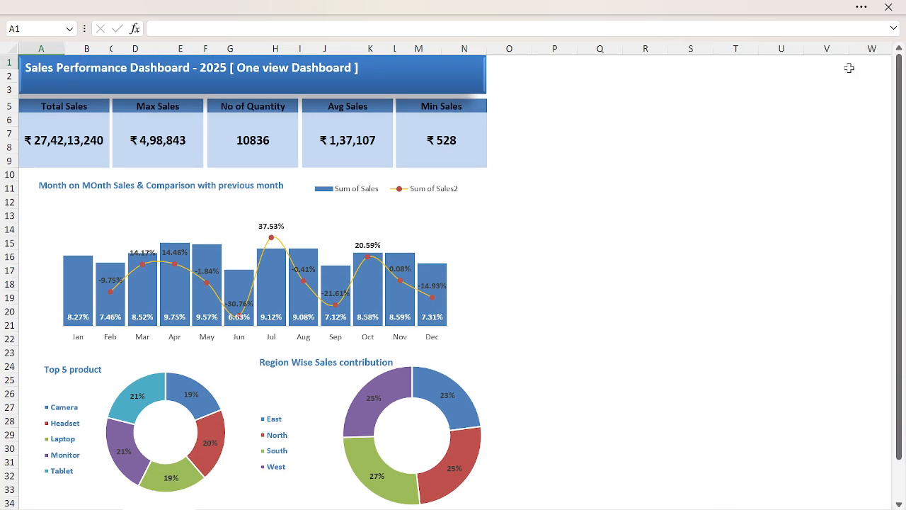
{"action": "left_click", "coordinate": [660, 180]}
{"action": "key", "text": "ctrl+Home"}
{"action": "left_click", "coordinate": [575, 200]}
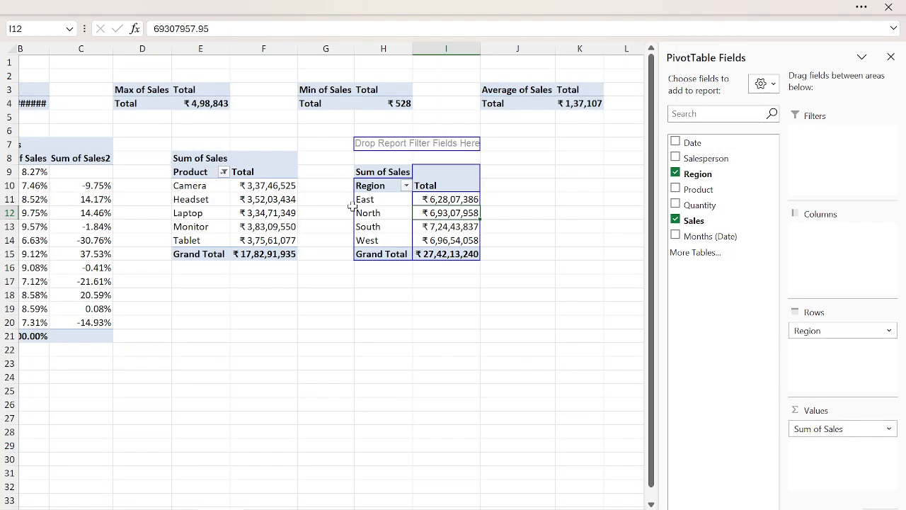
- Insert a Salesperson slicer for the region-wise sales PivotTable
{"action": "key", "text": "ctrl+Page_Up"}
{"action": "key", "text": "ctrl+Home"}
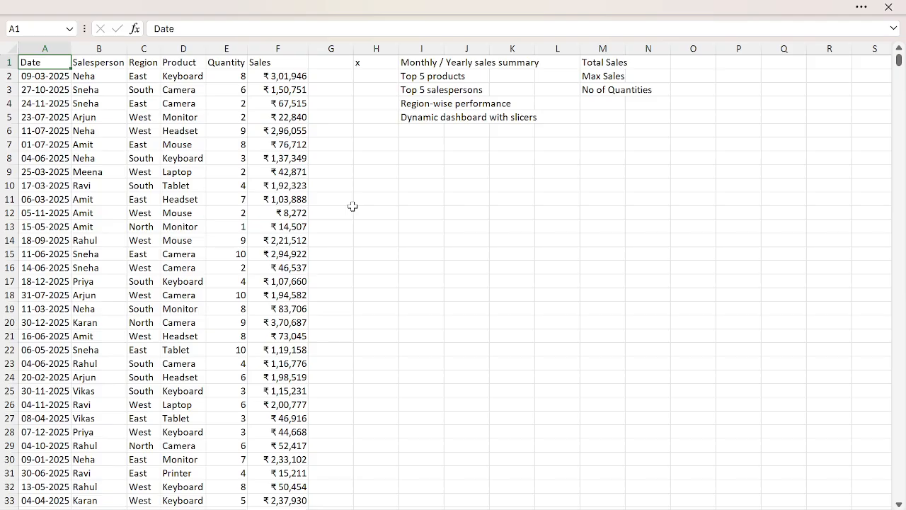
{"action": "key", "text": "ctrl+Page_Down"}
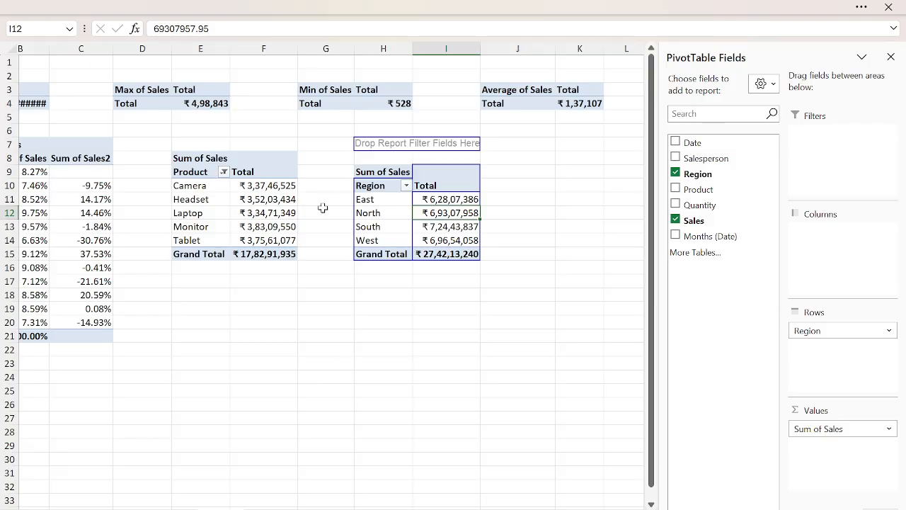
{"action": "left_click", "coordinate": [431, 6]}
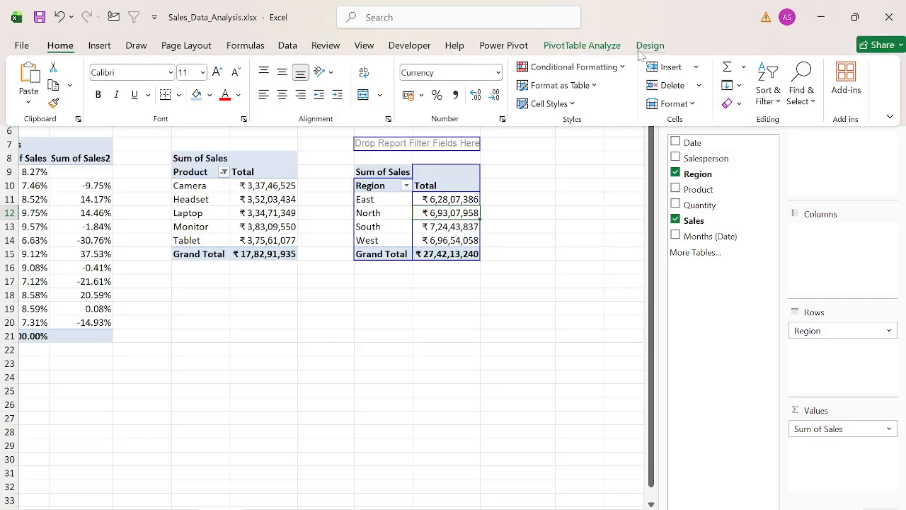
{"action": "left_click", "coordinate": [649, 45]}
{"action": "left_click", "coordinate": [582, 46]}
{"action": "left_click", "coordinate": [336, 67]}
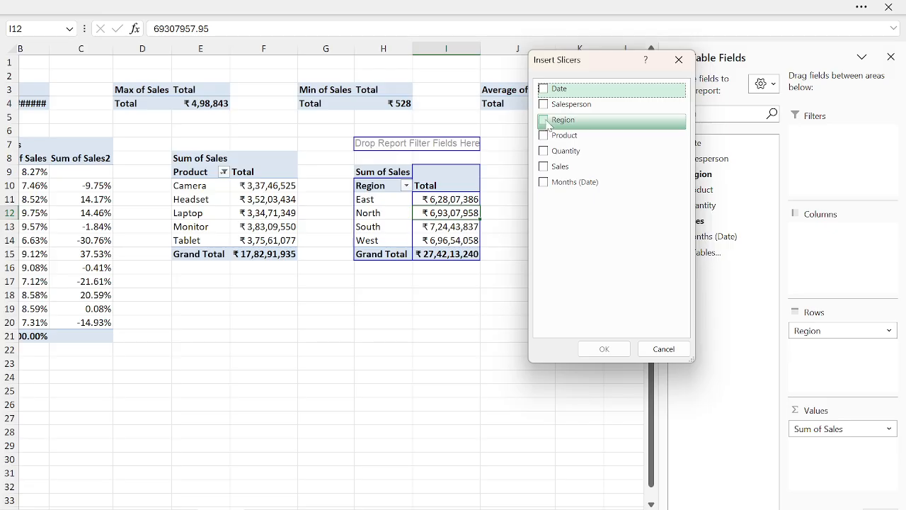
{"action": "left_click", "coordinate": [543, 104]}
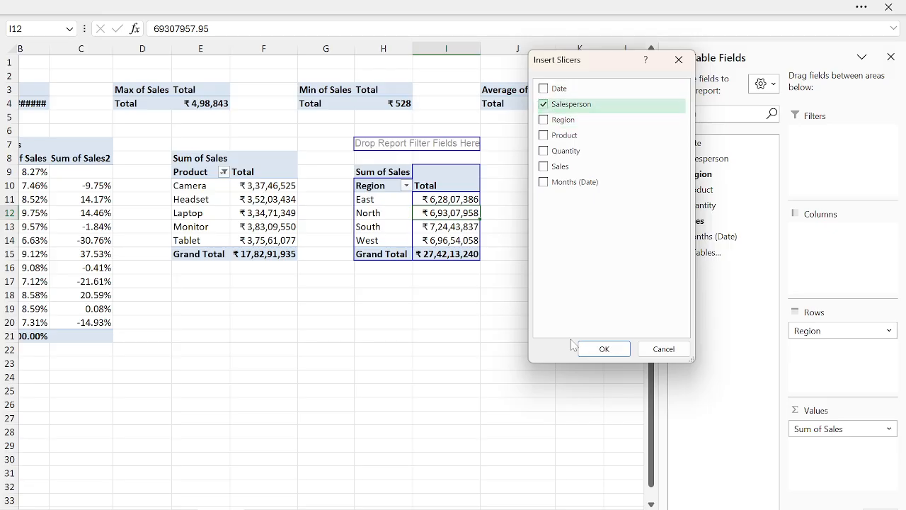
{"action": "left_click", "coordinate": [595, 354]}
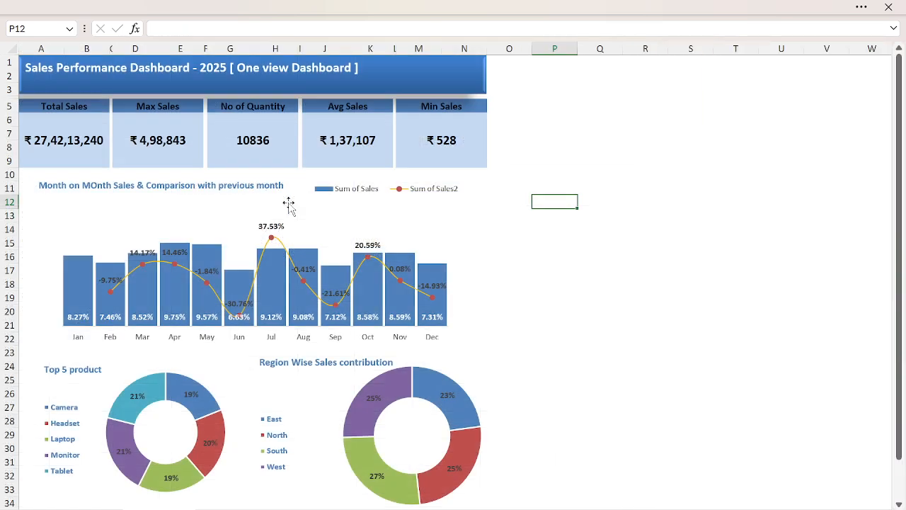
- Paste the Salesperson slicer onto the dashboard beside the title banner and stretch it downward to a height of about 15.65 cm
{"action": "left_click", "coordinate": [543, 134]}
{"action": "key", "text": "ctrl+v"}
{"action": "left_click_drag", "start_coordinate": [556, 143], "coordinate": [511, 69]}
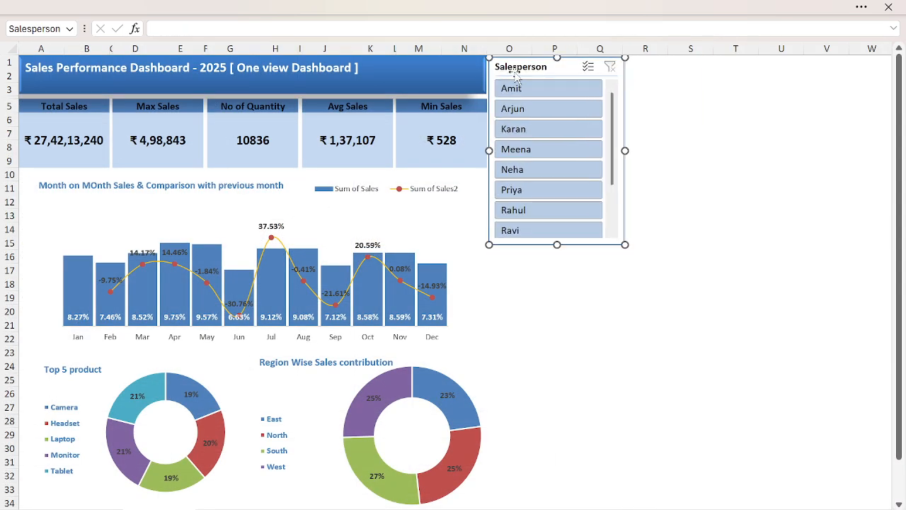
{"action": "left_click_drag", "start_coordinate": [557, 244], "coordinate": [556, 476]}
{"action": "left_click", "coordinate": [676, 218]}
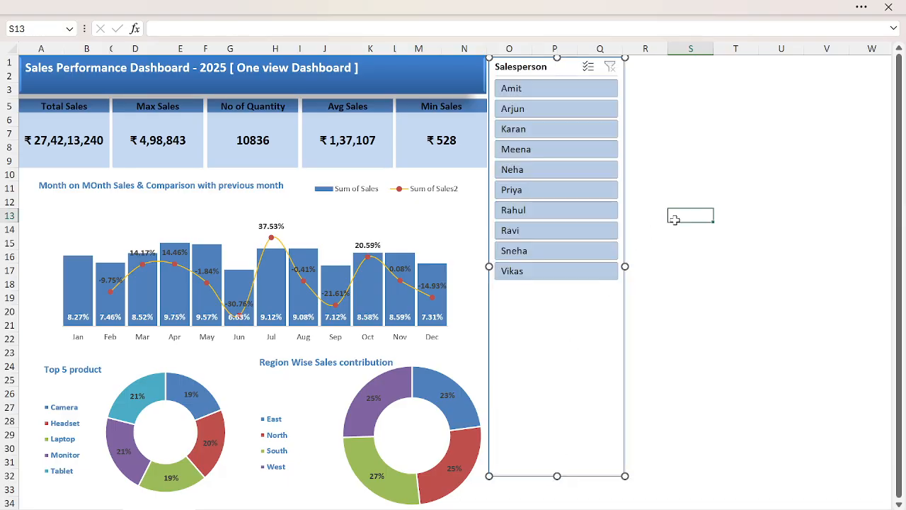
- Apply the blue Dark slicer style to the Salesperson slicer
{"action": "left_click", "coordinate": [564, 66]}
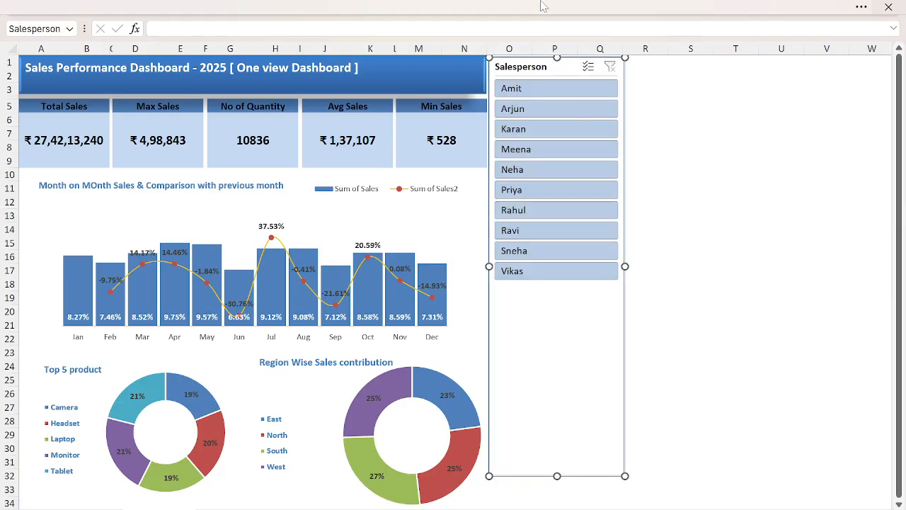
{"action": "left_click", "coordinate": [545, 10]}
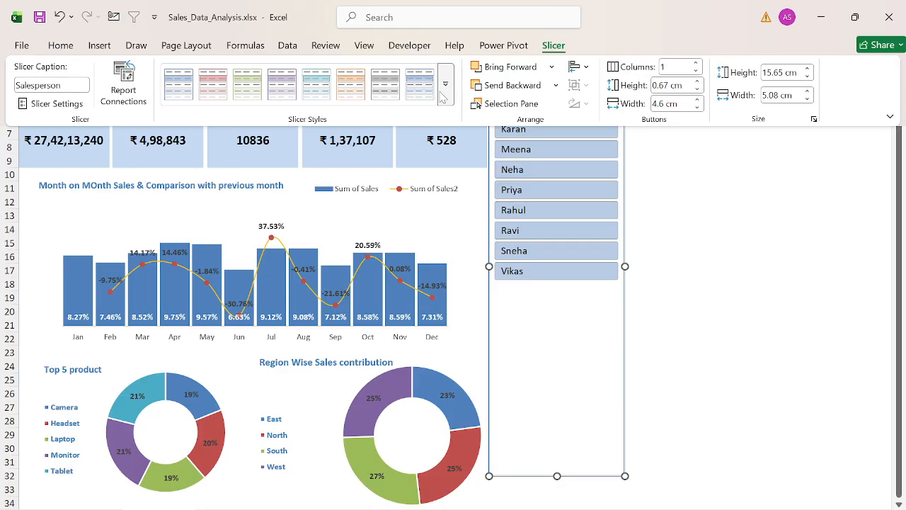
{"action": "left_click", "coordinate": [445, 83]}
{"action": "left_click", "coordinate": [181, 168]}
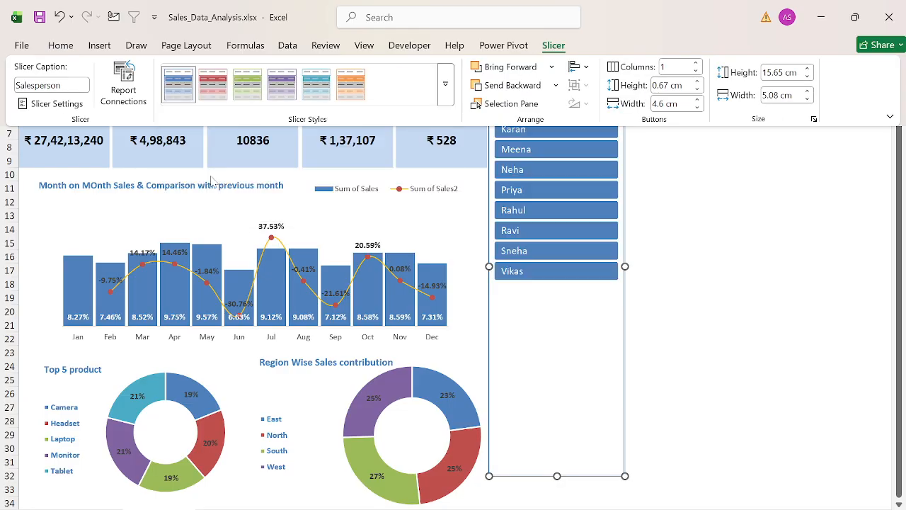
{"action": "left_click", "coordinate": [668, 262]}
{"action": "left_click", "coordinate": [667, 259]}
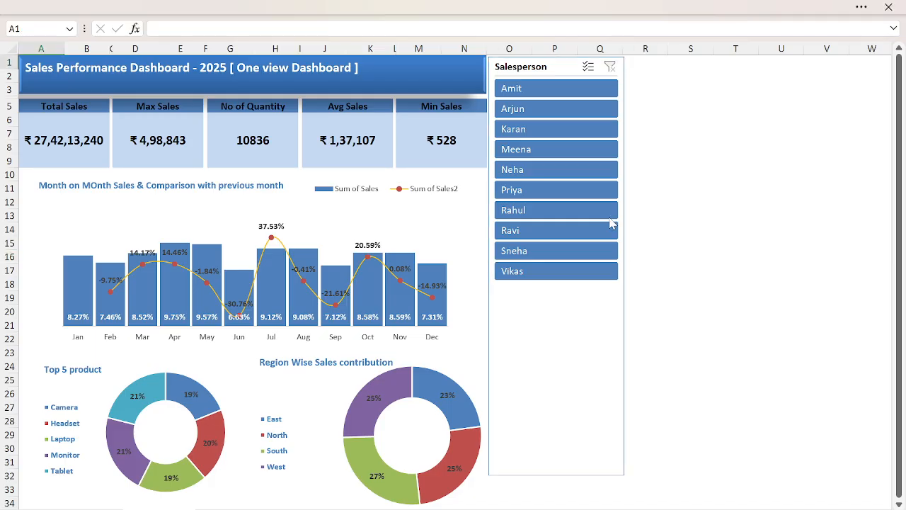
- Set the ribbon to always show instead of full-screen mode
{"action": "left_click", "coordinate": [496, 12]}
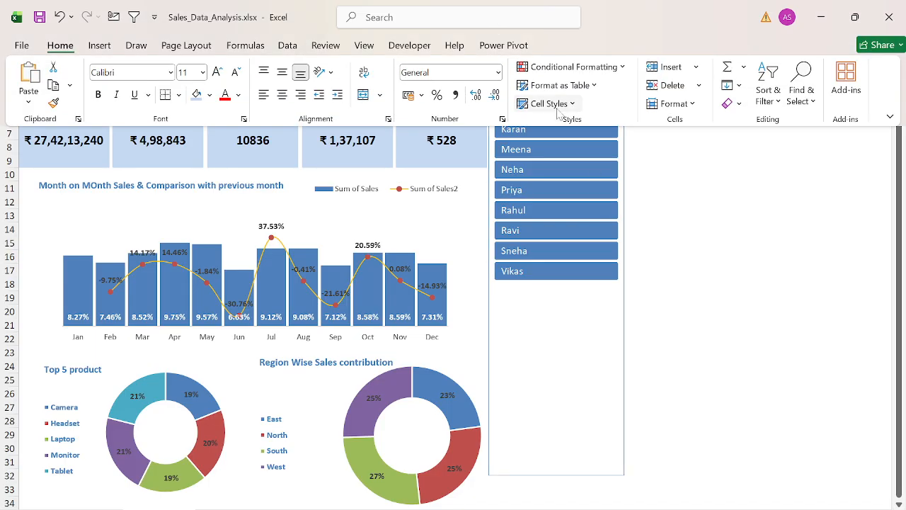
{"action": "left_click", "coordinate": [890, 116]}
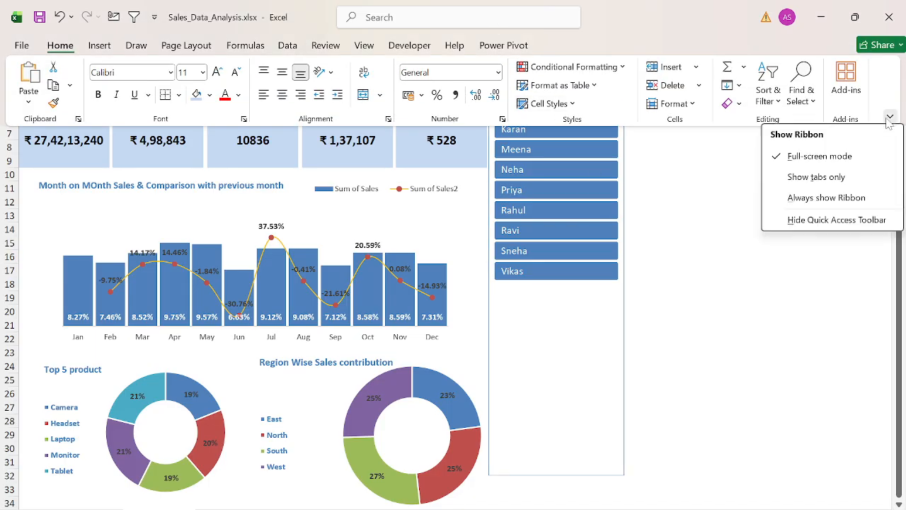
{"action": "left_click", "coordinate": [811, 198]}
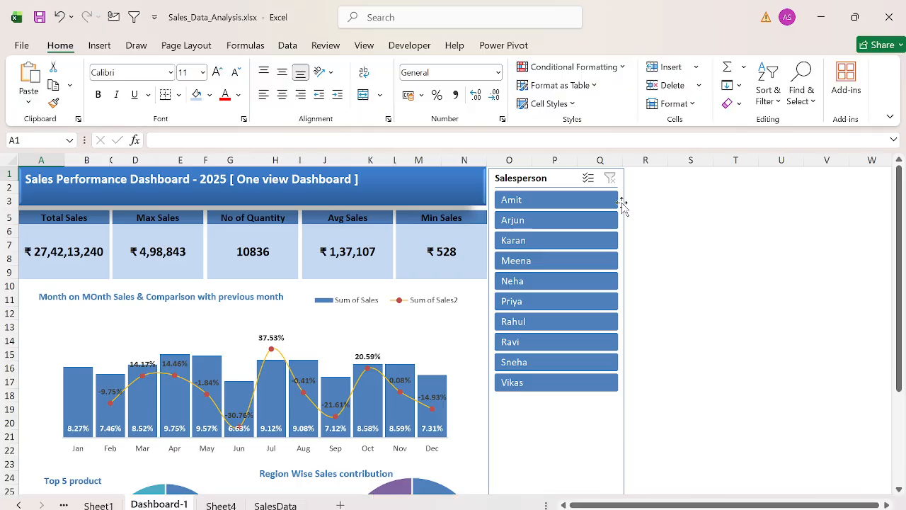
- Start a new custom slicer style for the Salesperson slicer and move its dialog clear of the slicer
{"action": "left_click", "coordinate": [545, 183]}
{"action": "left_click", "coordinate": [553, 46]}
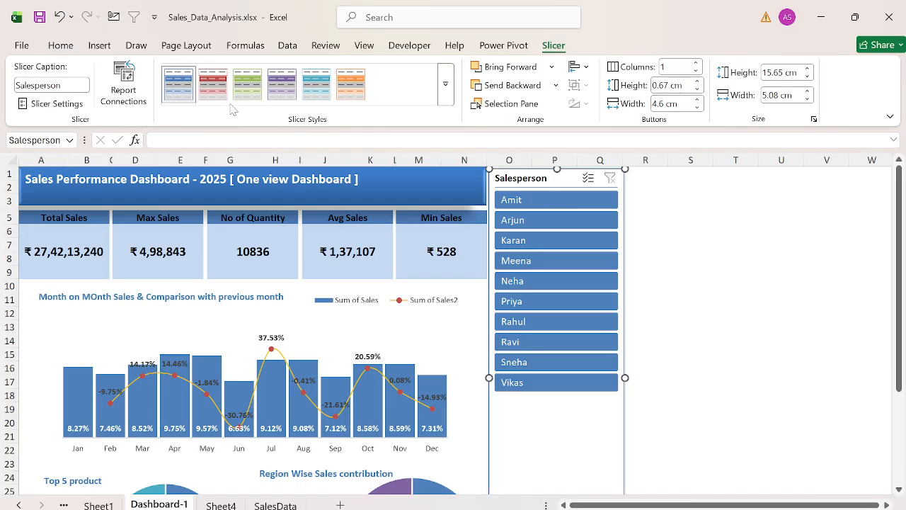
{"action": "left_click", "coordinate": [446, 99]}
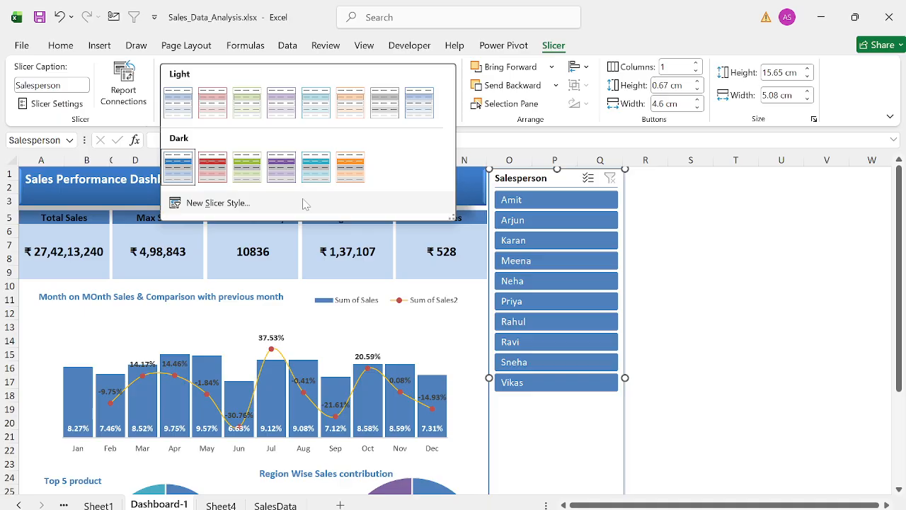
{"action": "left_click", "coordinate": [303, 202]}
{"action": "left_click_drag", "start_coordinate": [485, 30], "coordinate": [125, 119]}
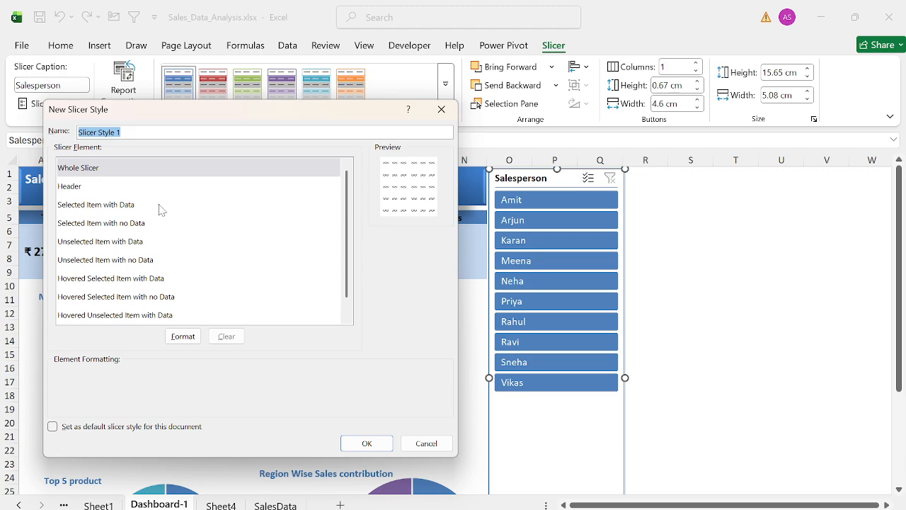
- Format the new style's Whole Slicer element with a blue theme fill and a bold white font
{"action": "left_click", "coordinate": [185, 336]}
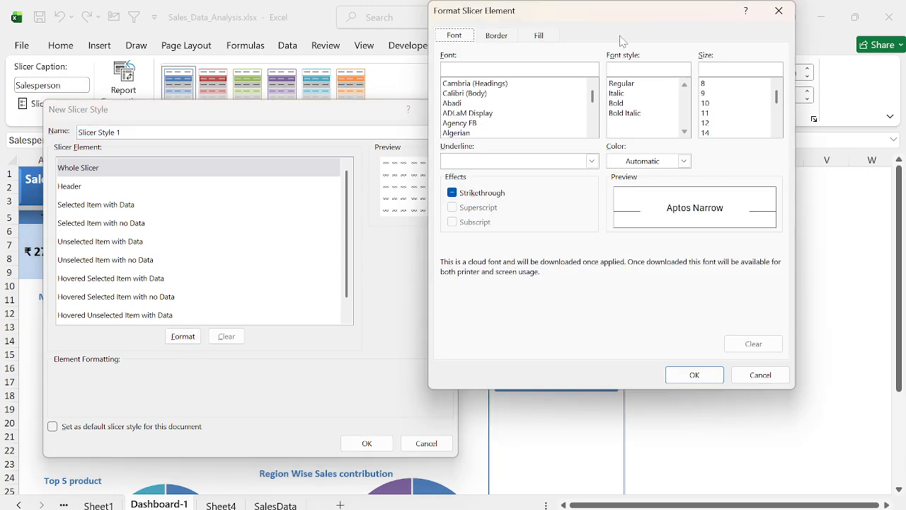
{"action": "left_click", "coordinate": [540, 37]}
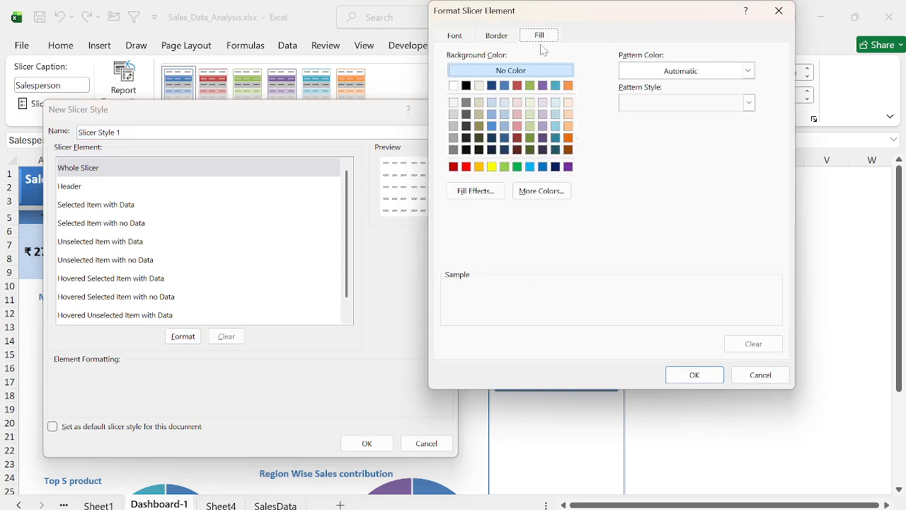
{"action": "left_click", "coordinate": [505, 86]}
{"action": "left_click", "coordinate": [461, 36]}
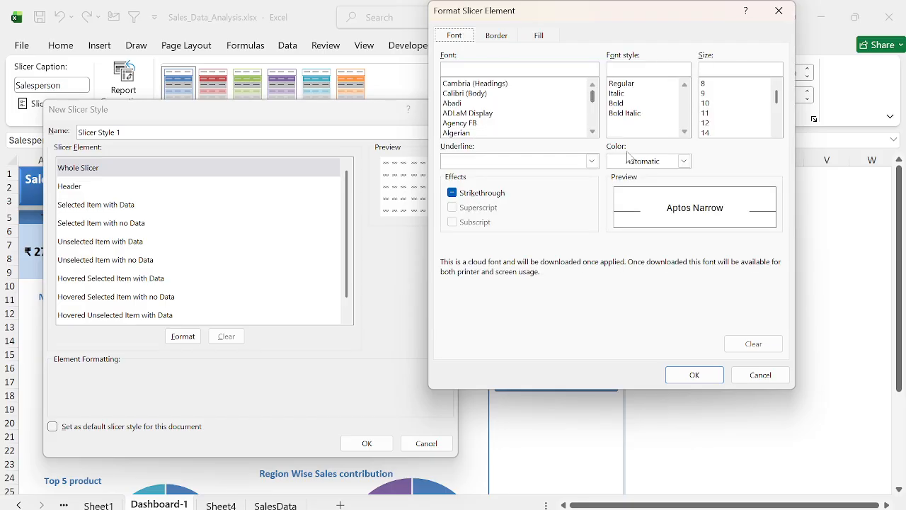
{"action": "left_click", "coordinate": [684, 160]}
{"action": "left_click", "coordinate": [625, 220]}
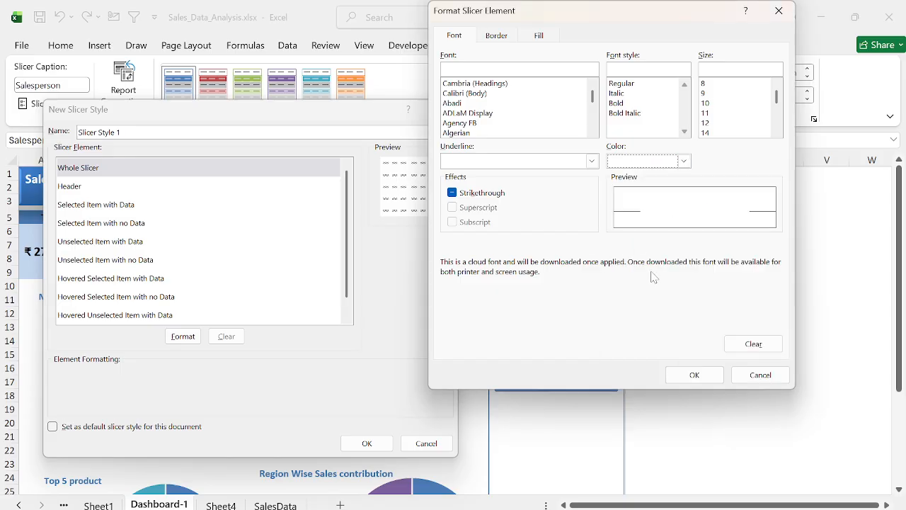
{"action": "left_click", "coordinate": [621, 104]}
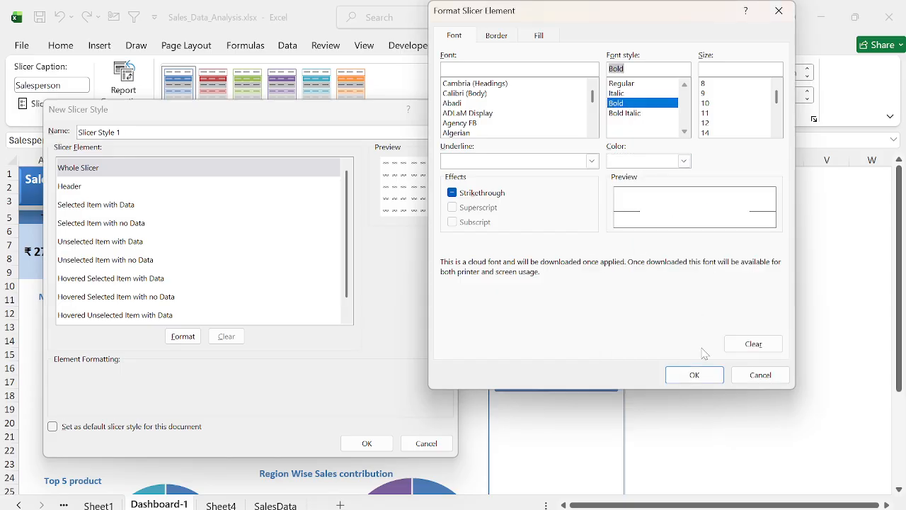
{"action": "left_click", "coordinate": [695, 375]}
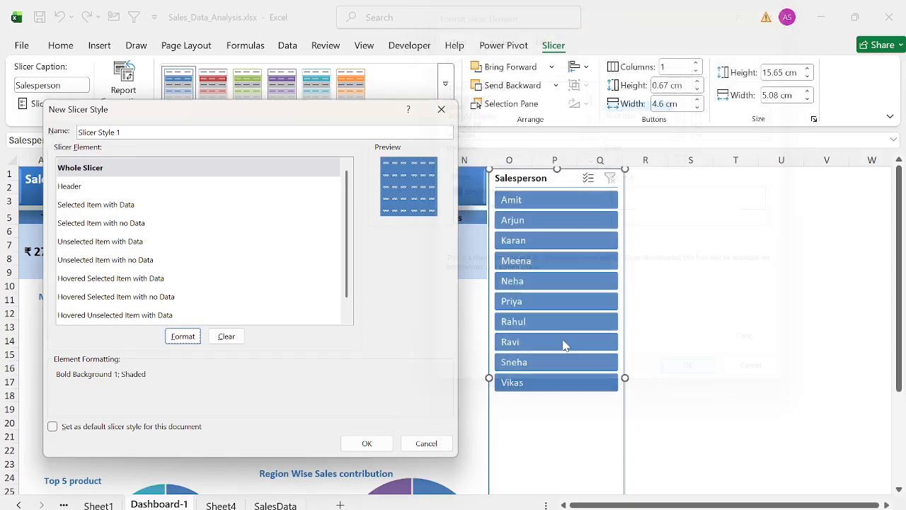
- Format the custom slicer style's Header element with a blue theme fill and a white font
{"action": "left_click", "coordinate": [106, 189]}
{"action": "left_click", "coordinate": [182, 336]}
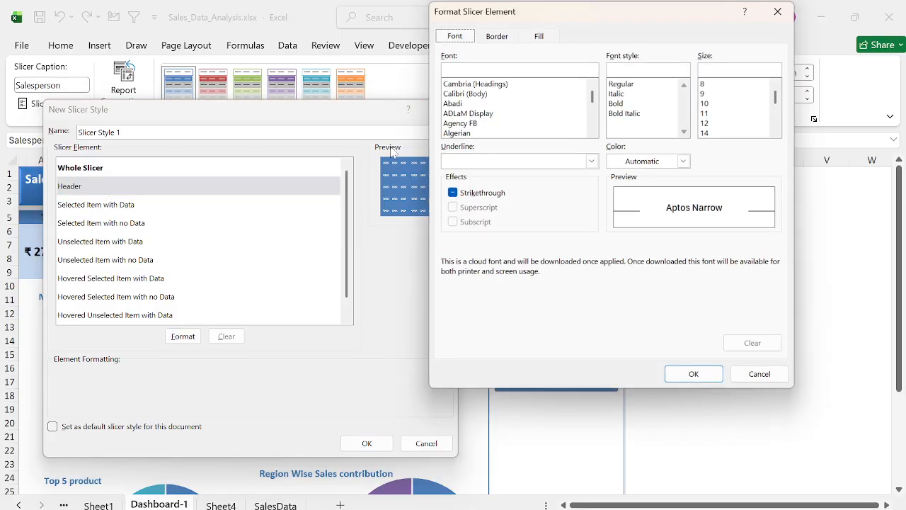
{"action": "left_click", "coordinate": [539, 38]}
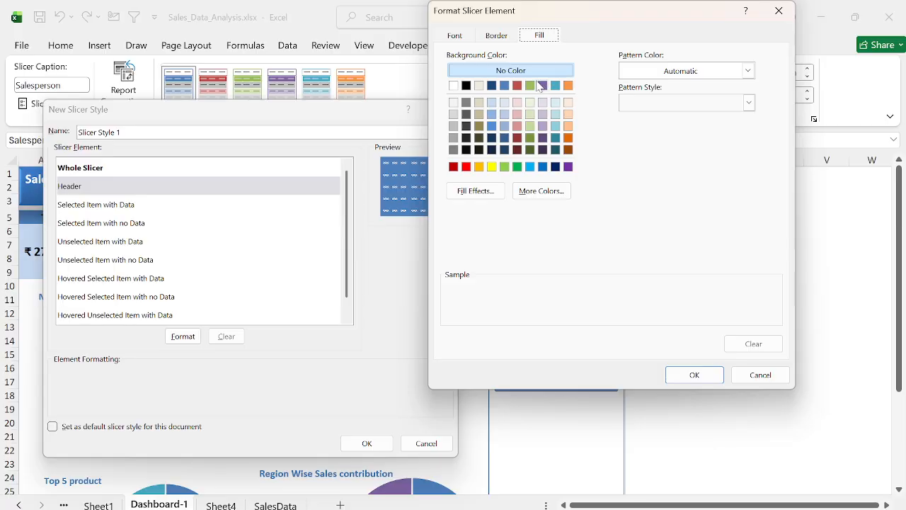
{"action": "left_click", "coordinate": [504, 85]}
{"action": "left_click", "coordinate": [455, 36]}
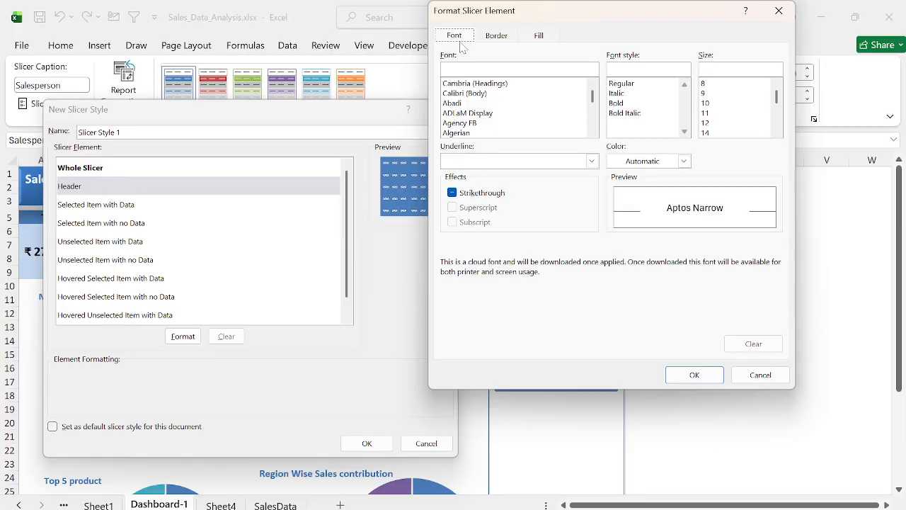
{"action": "left_click", "coordinate": [639, 164]}
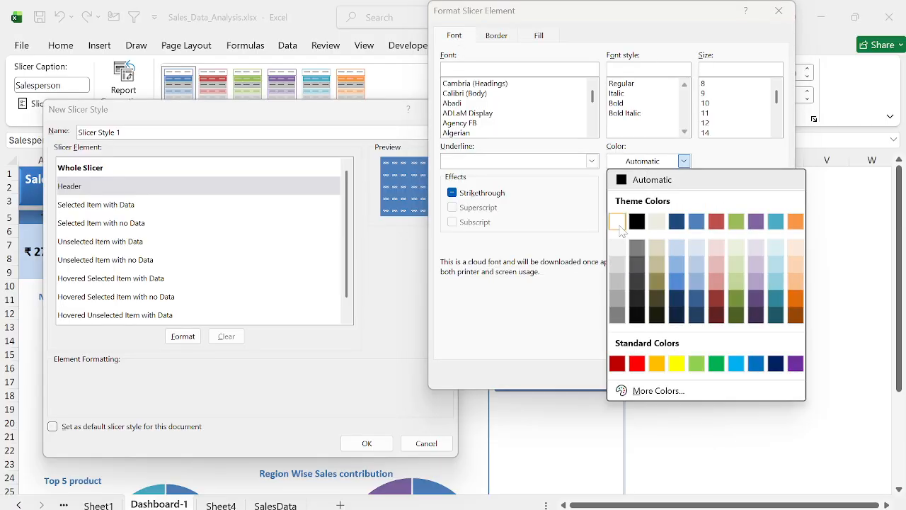
{"action": "left_click", "coordinate": [618, 223]}
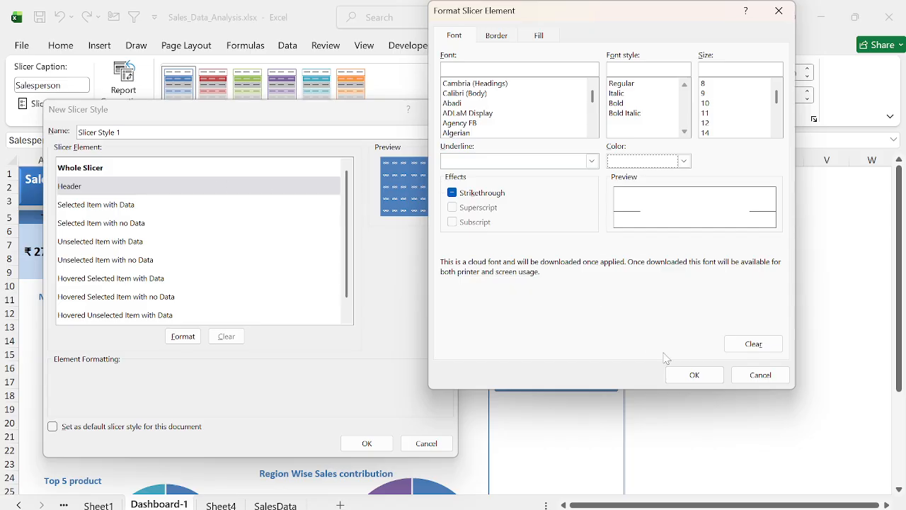
{"action": "left_click", "coordinate": [694, 374]}
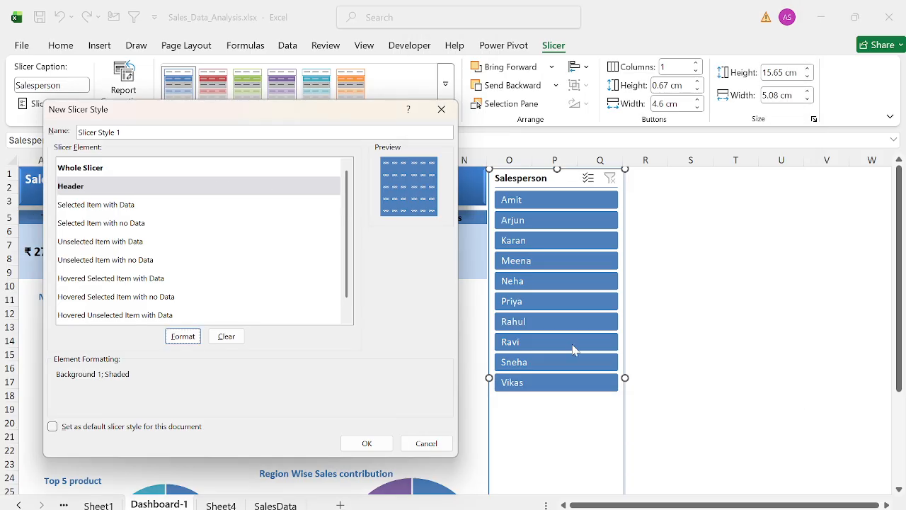
- Format the style's Selected Item with Data element with a light blue theme fill and a bold black font
{"action": "left_click", "coordinate": [121, 207]}
{"action": "left_click", "coordinate": [182, 337]}
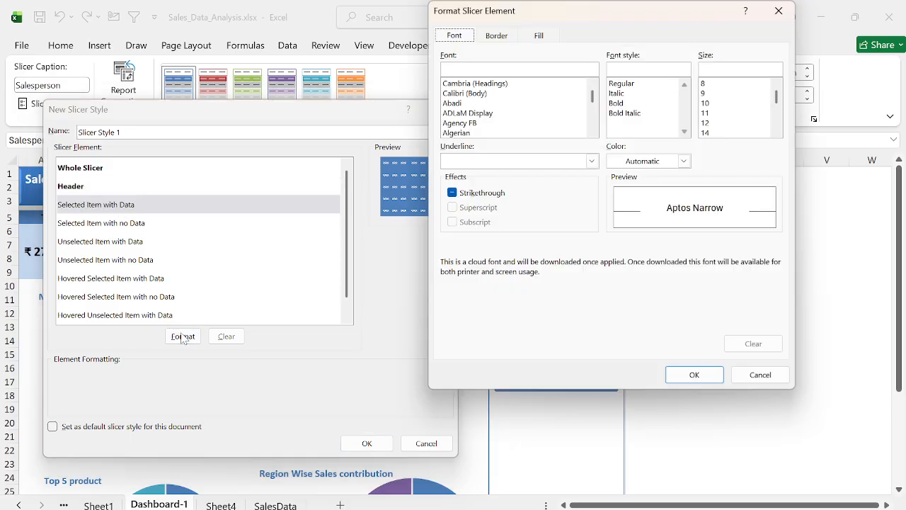
{"action": "left_click", "coordinate": [539, 36]}
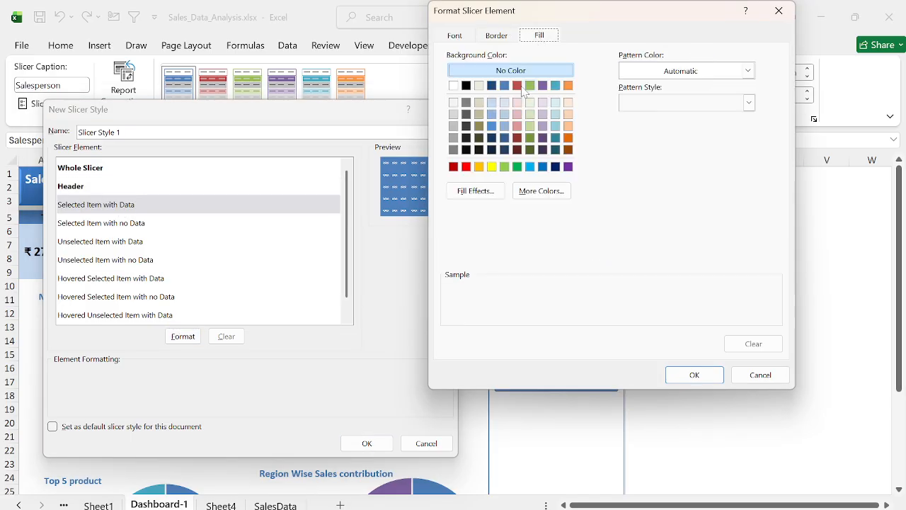
{"action": "left_click", "coordinate": [493, 115]}
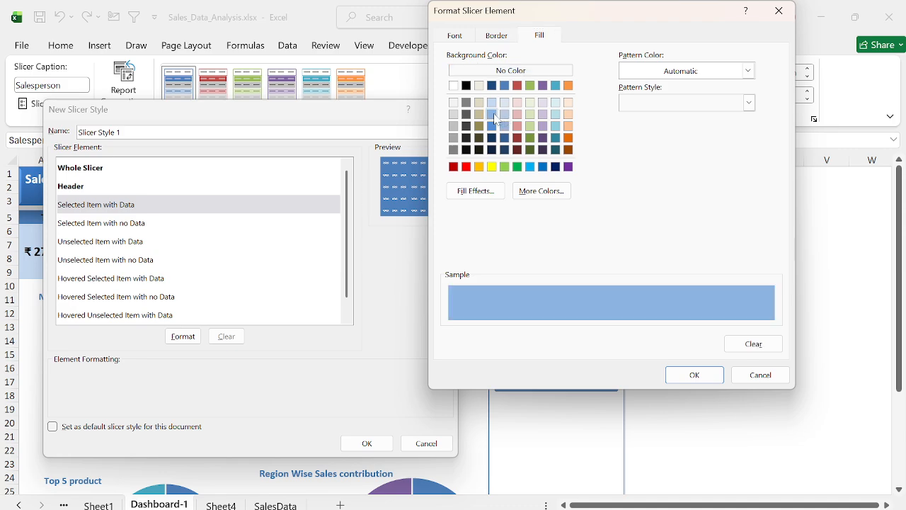
{"action": "left_click", "coordinate": [497, 37]}
{"action": "left_click", "coordinate": [466, 38]}
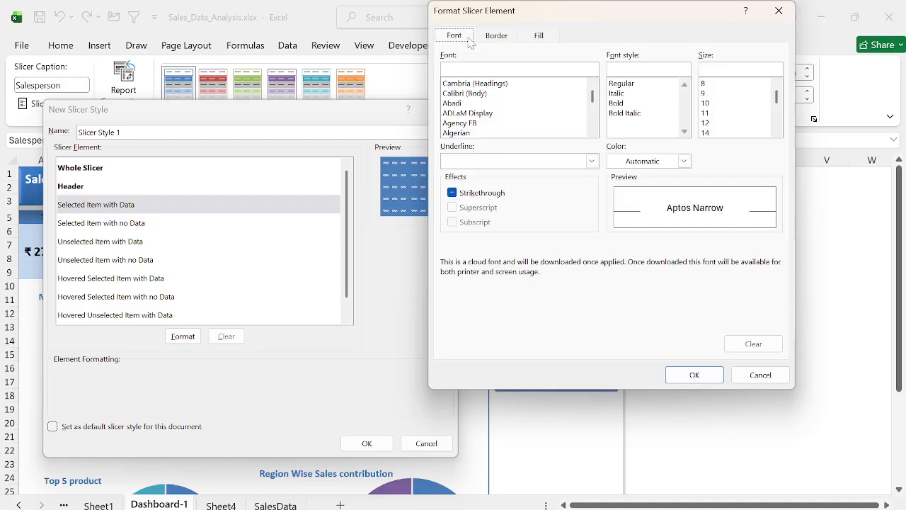
{"action": "left_click", "coordinate": [683, 161]}
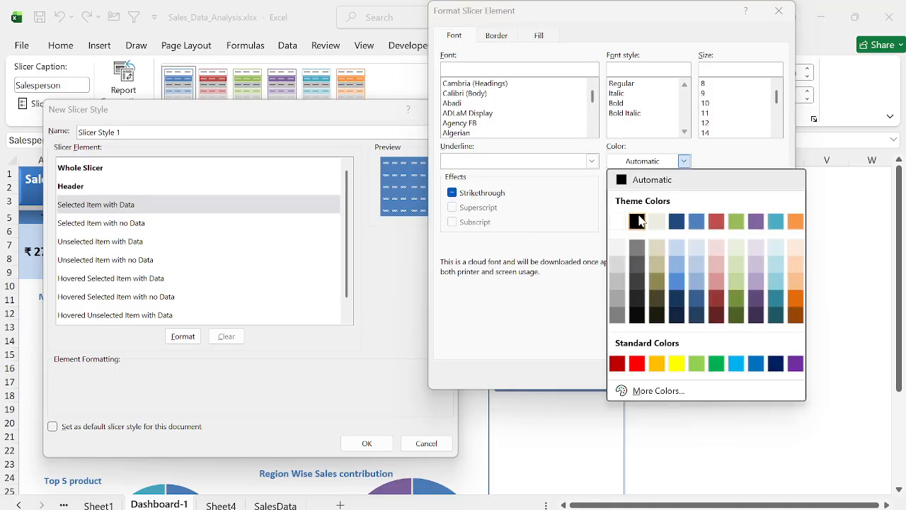
{"action": "left_click", "coordinate": [638, 221]}
{"action": "left_click", "coordinate": [625, 104]}
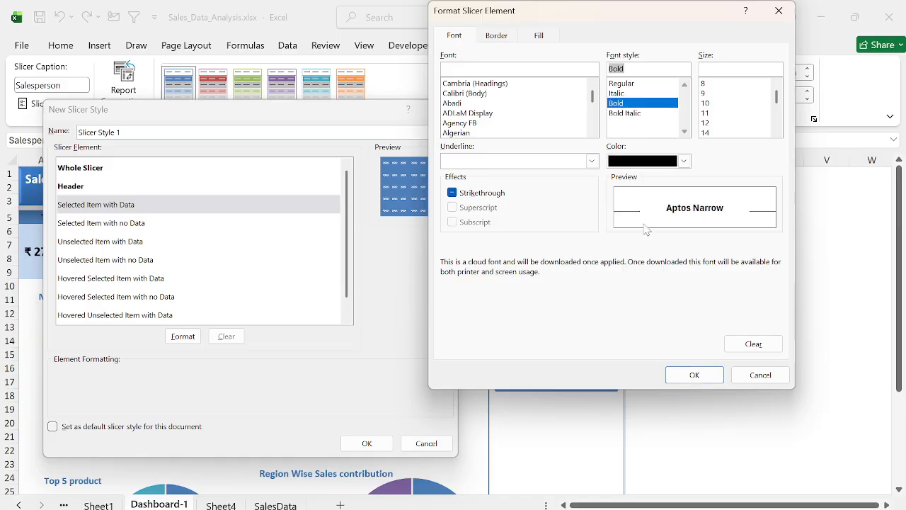
{"action": "left_click", "coordinate": [685, 378]}
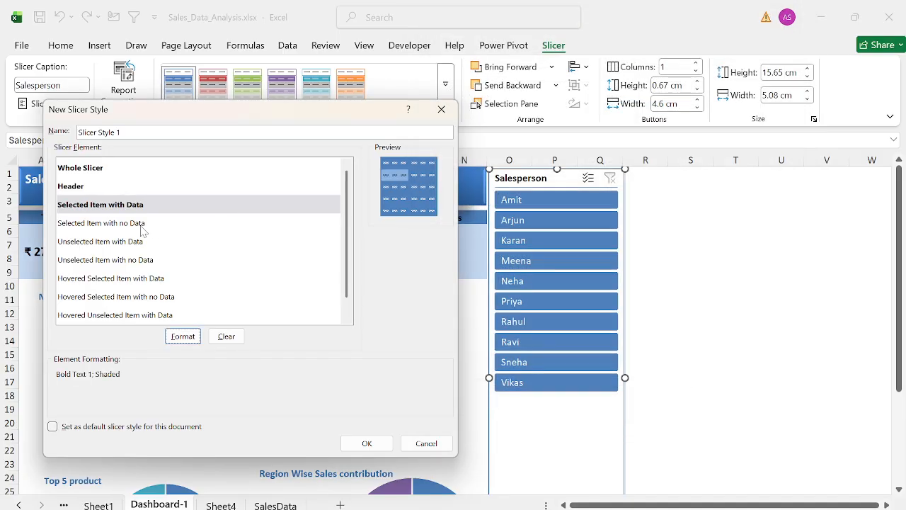
- Format the style's Unselected Item with Data element with a blue theme fill and a white font
{"action": "left_click", "coordinate": [138, 242]}
{"action": "left_click", "coordinate": [183, 336]}
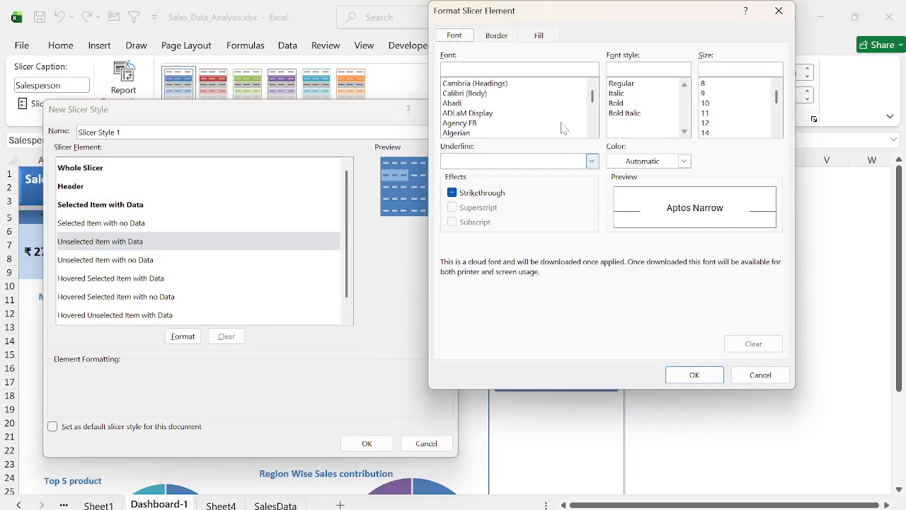
{"action": "left_click", "coordinate": [541, 36]}
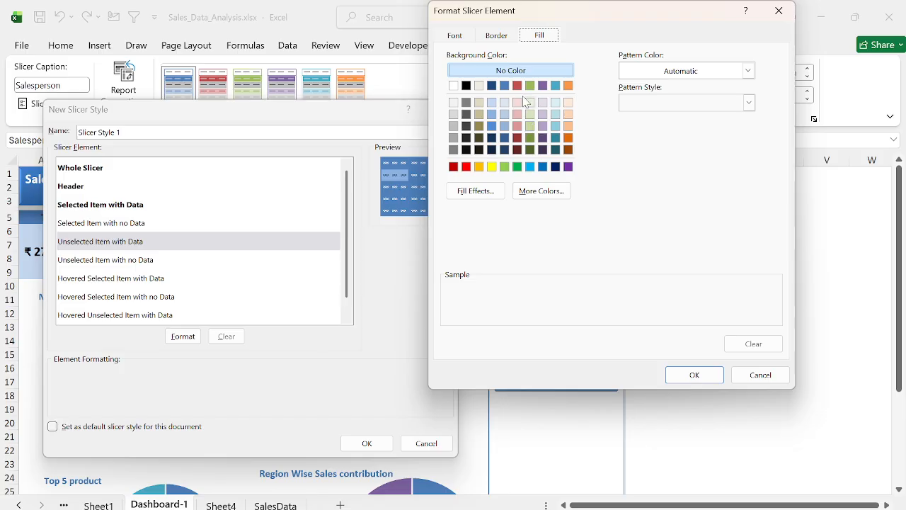
{"action": "left_click", "coordinate": [504, 85]}
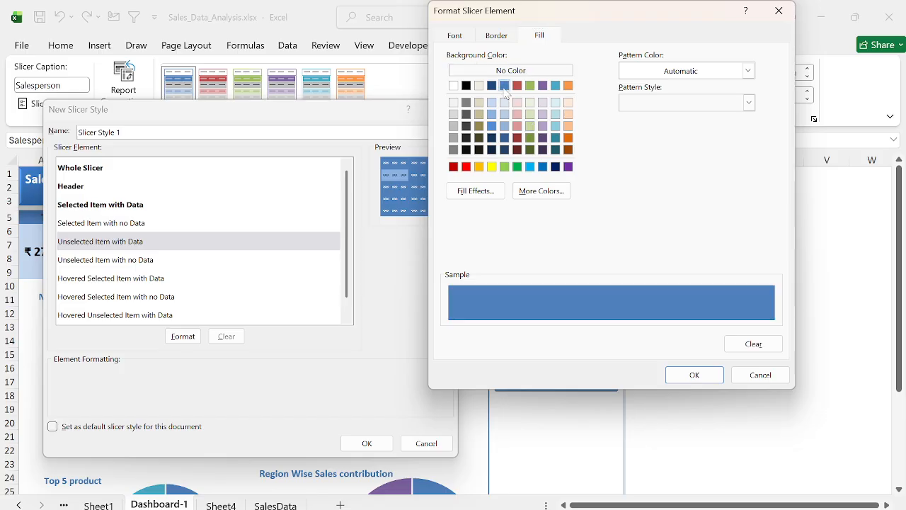
{"action": "left_click", "coordinate": [454, 37]}
{"action": "left_click", "coordinate": [684, 161]}
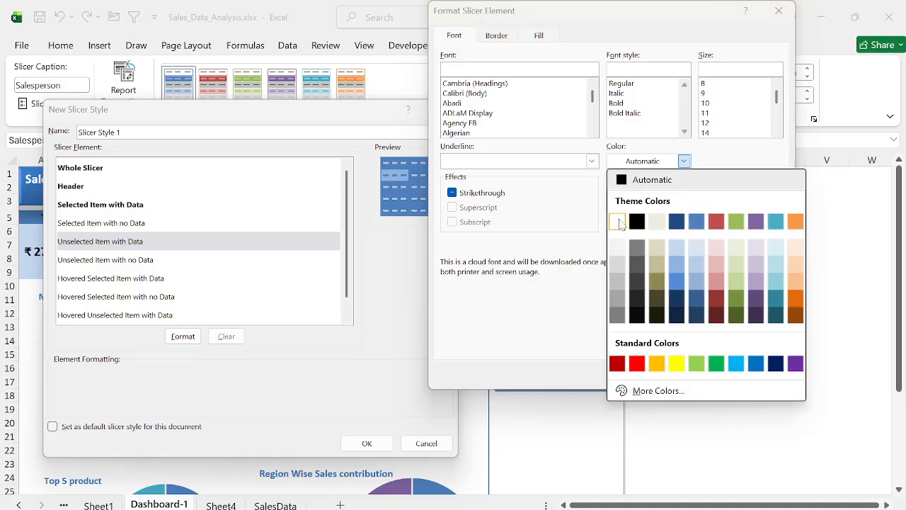
{"action": "left_click", "coordinate": [617, 221]}
{"action": "left_click", "coordinate": [695, 374]}
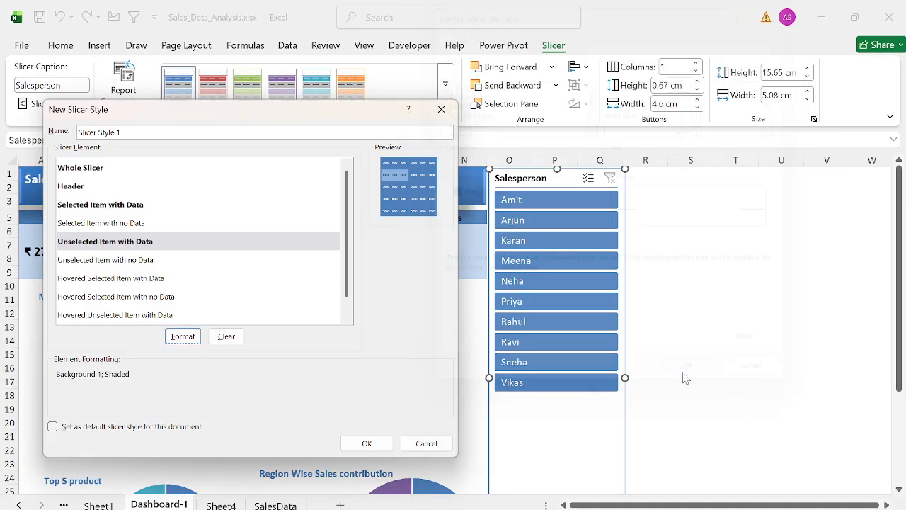
- Save the custom slicer style and apply it to the Salesperson slicer
{"action": "left_click", "coordinate": [367, 444]}
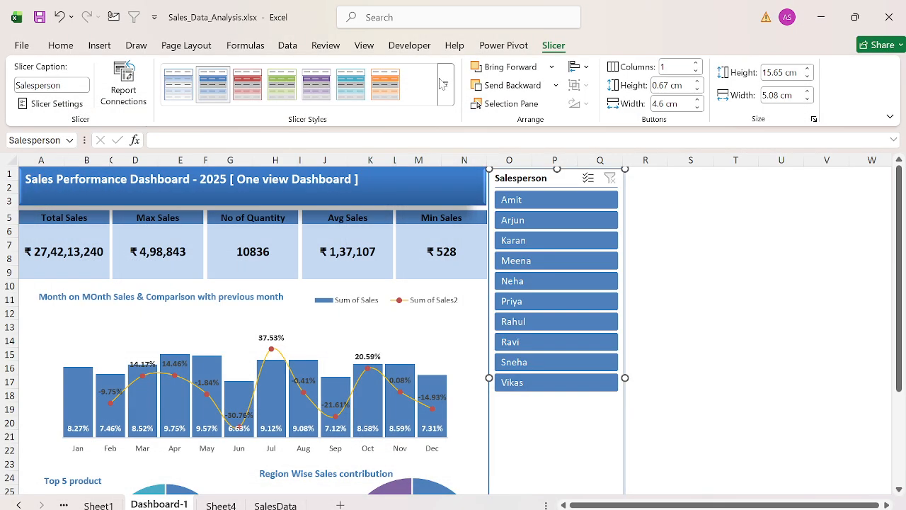
{"action": "left_click", "coordinate": [445, 84]}
{"action": "left_click", "coordinate": [190, 102]}
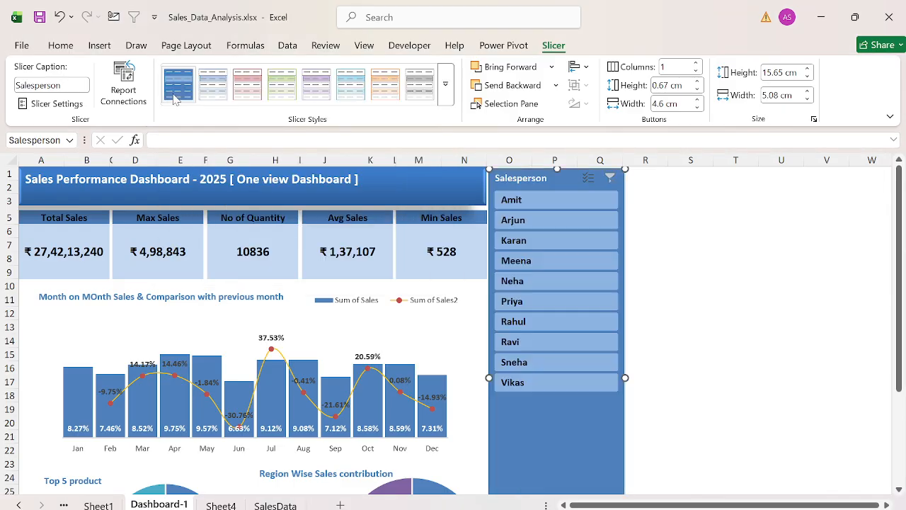
- Test the Salesperson slicer by selecting the second salesperson, and then the fourth through eighth
{"action": "left_click", "coordinate": [649, 215]}
{"action": "key", "text": "Left"}
{"action": "key", "text": "Left"}
{"action": "key", "text": "Left"}
{"action": "key", "text": "Left"}
{"action": "key", "text": "Left"}
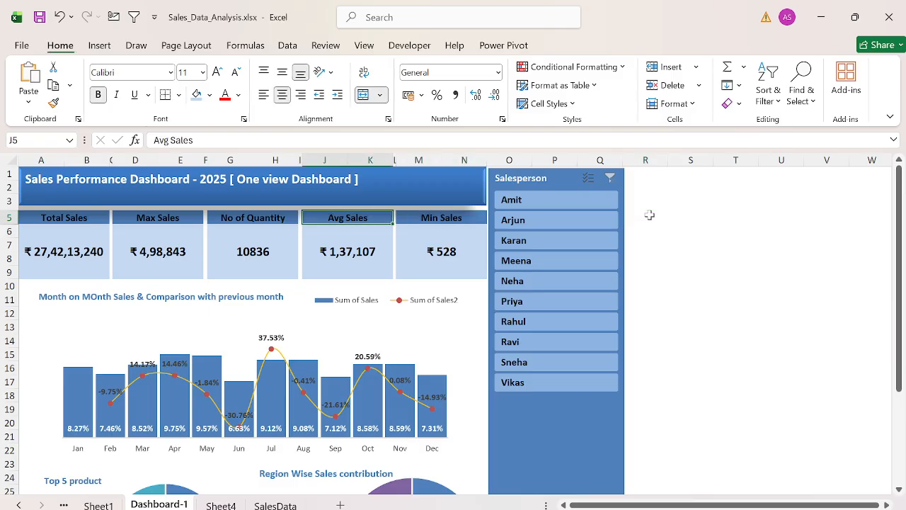
{"action": "left_click", "coordinate": [568, 221]}
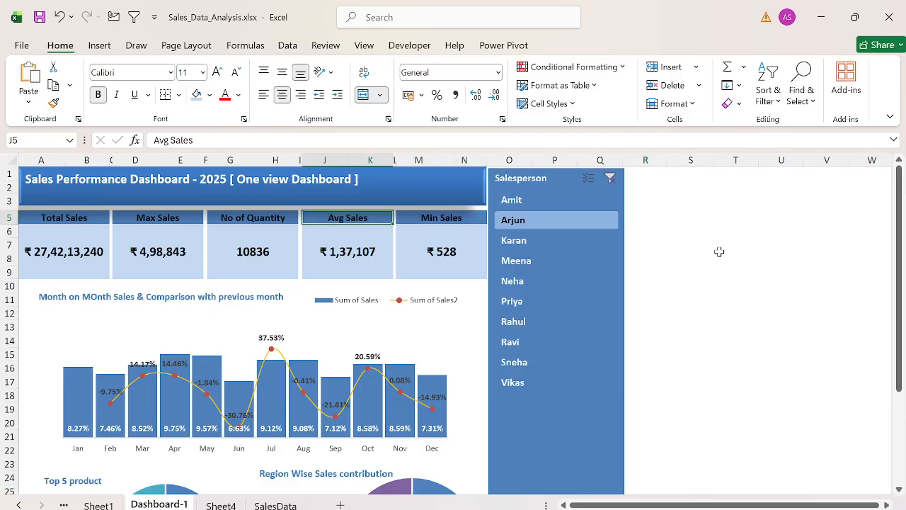
{"action": "left_click_drag", "start_coordinate": [538, 260], "coordinate": [544, 343]}
- Switch the dashboard to full-screen mode and clear the Salesperson slicer's filter
{"action": "left_click", "coordinate": [890, 116]}
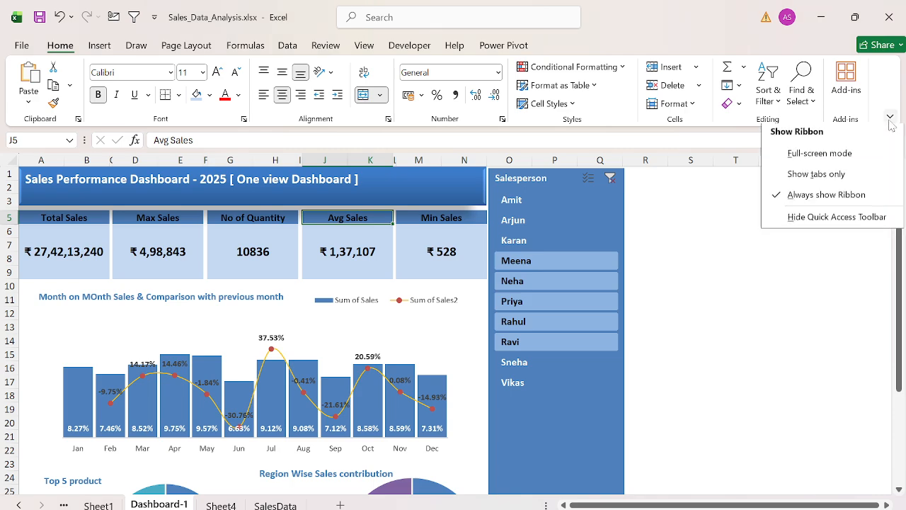
{"action": "left_click", "coordinate": [845, 160]}
{"action": "left_click", "coordinate": [719, 210]}
{"action": "key", "text": "Home"}
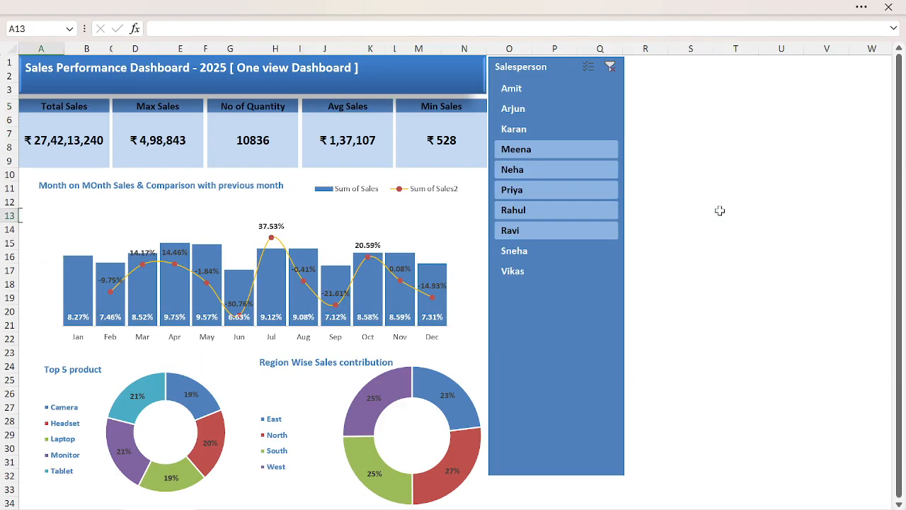
{"action": "left_click", "coordinate": [610, 67]}
{"action": "left_click", "coordinate": [673, 151]}
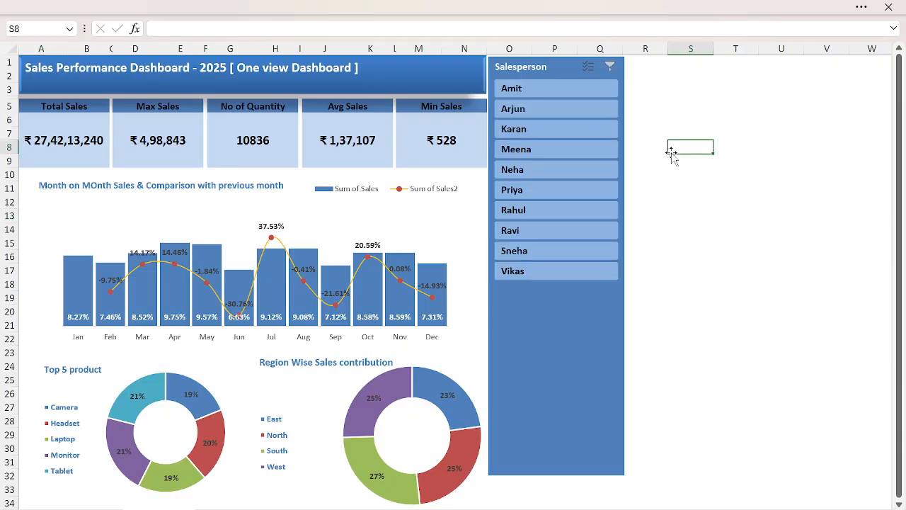
- In the Salesperson slicer's report connections, connect Sheet1's PivotTable1, 3, 4 and 5 and Sheet4's PivotTable1 and 2
{"action": "left_click", "coordinate": [541, 67]}
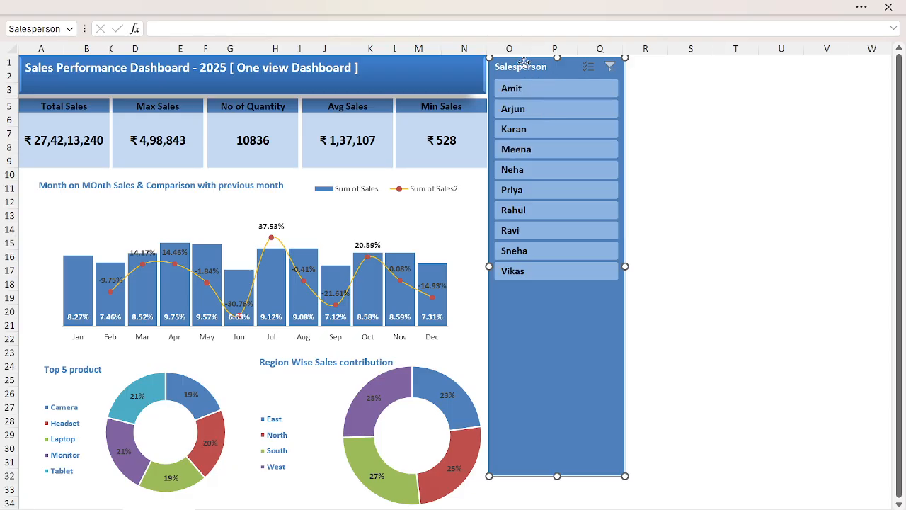
{"action": "right_click", "coordinate": [523, 63]}
{"action": "left_click", "coordinate": [578, 271]}
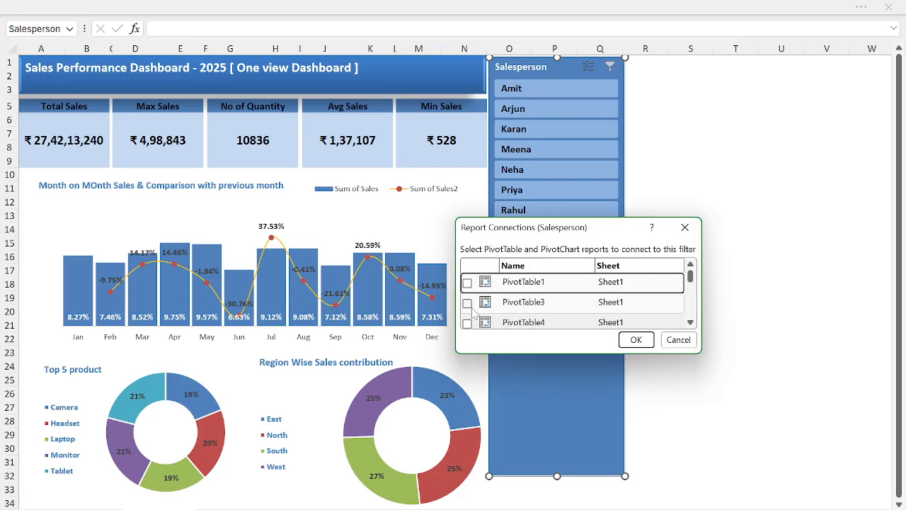
{"action": "left_click", "coordinate": [467, 303]}
{"action": "left_click", "coordinate": [467, 282]}
{"action": "scroll", "coordinate": [469, 283], "scroll_direction": "down", "scroll_amount": 3}
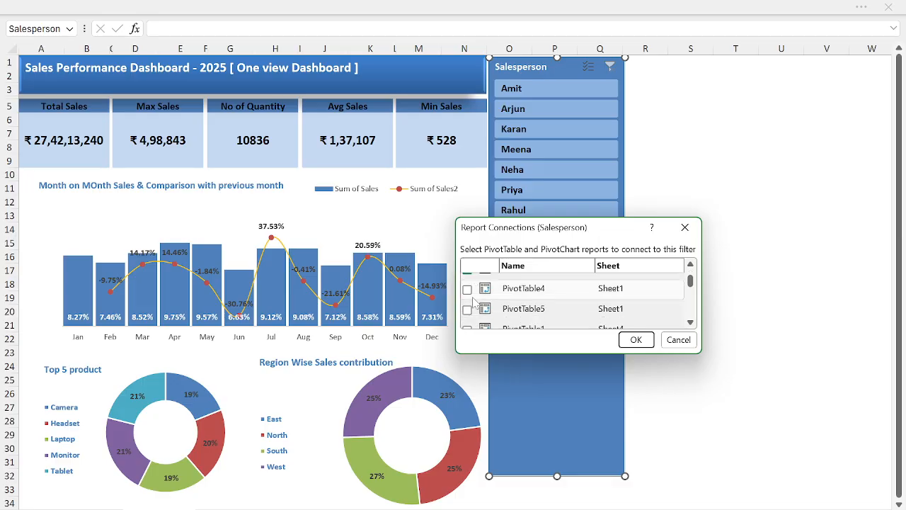
{"action": "left_click", "coordinate": [468, 277]}
{"action": "key", "text": "Down"}
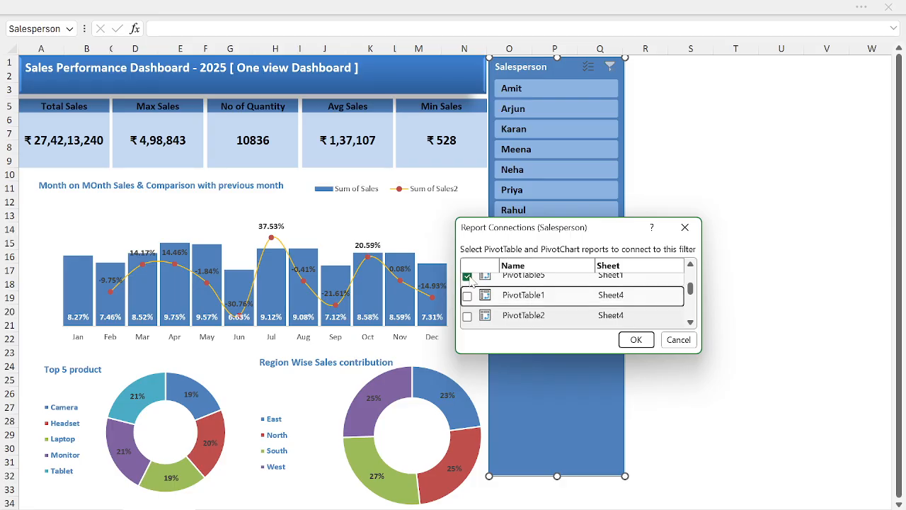
{"action": "key", "text": "space"}
{"action": "key", "text": "Down"}
{"action": "key", "text": "space"}
{"action": "key", "text": "Up"}
{"action": "key", "text": "Up"}
{"action": "key", "text": "Up"}
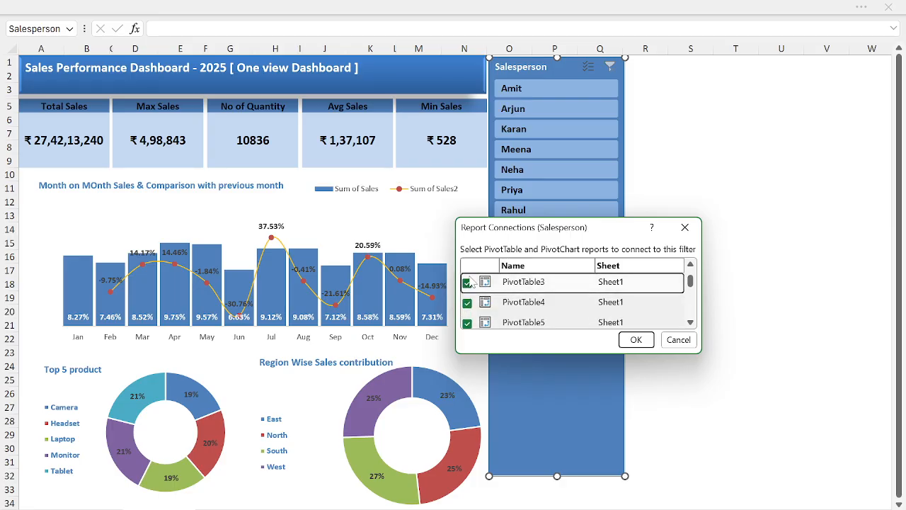
- Connect the remaining Sheet4 PivotTables through PivotTable8 to the Salesperson slicer and confirm the report connections
{"action": "key", "text": "Down"}
{"action": "key", "text": "Down"}
{"action": "key", "text": "Down"}
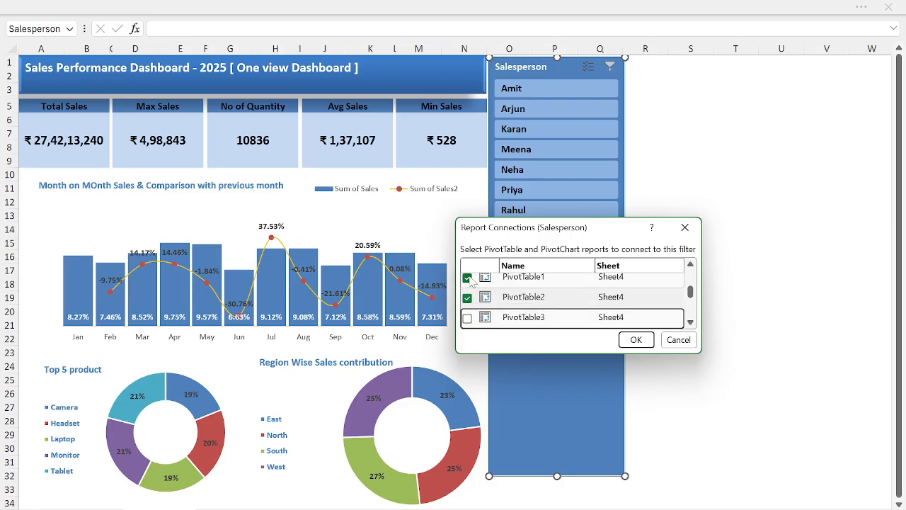
{"action": "key", "text": "Down"}
{"action": "key", "text": "Down"}
{"action": "key", "text": "Down"}
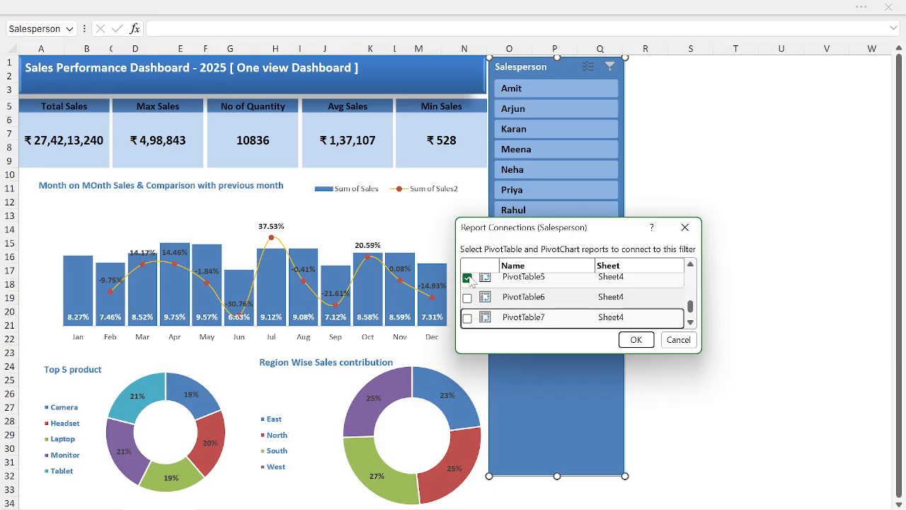
{"action": "key", "text": "space"}
{"action": "key", "text": "Up"}
{"action": "key", "text": "space"}
{"action": "key", "text": "Down"}
{"action": "key", "text": "Down"}
{"action": "key", "text": "space"}
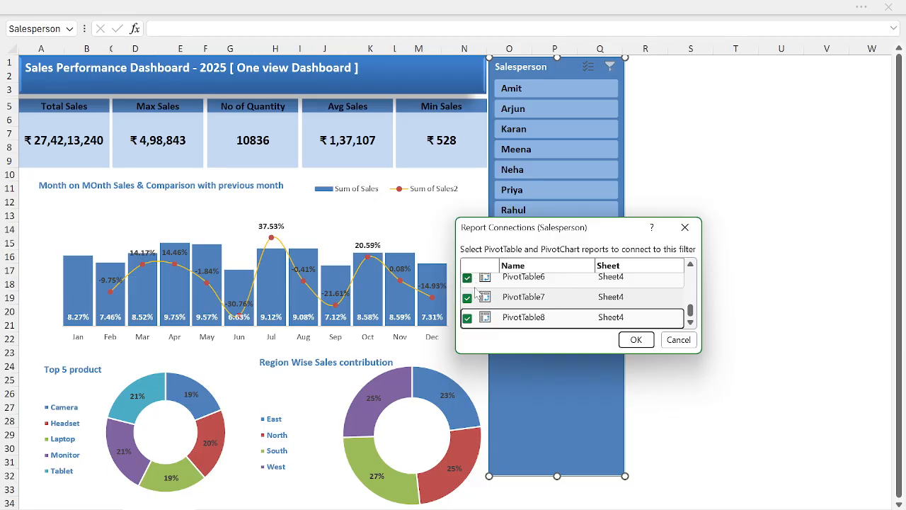
{"action": "left_click", "coordinate": [635, 339]}
- Filter the dashboard to the first salesperson in the slicer
{"action": "left_click", "coordinate": [677, 201]}
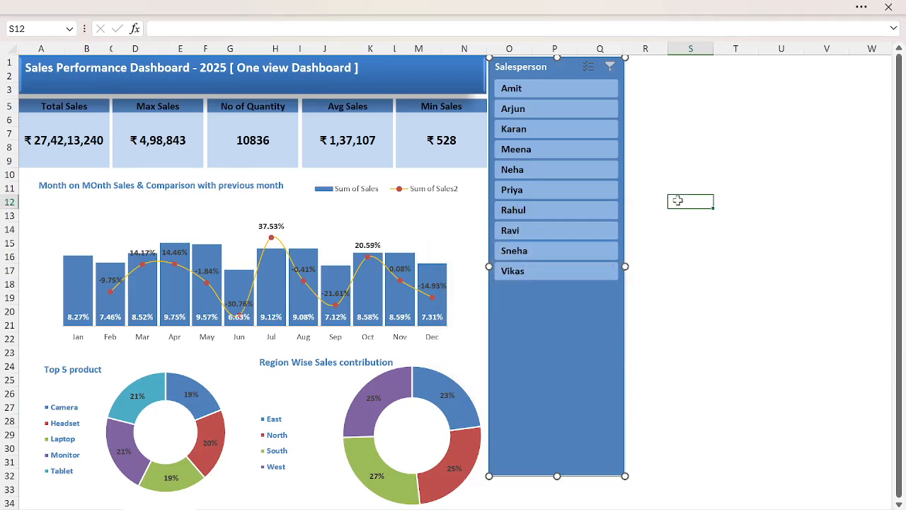
{"action": "left_click", "coordinate": [529, 94]}
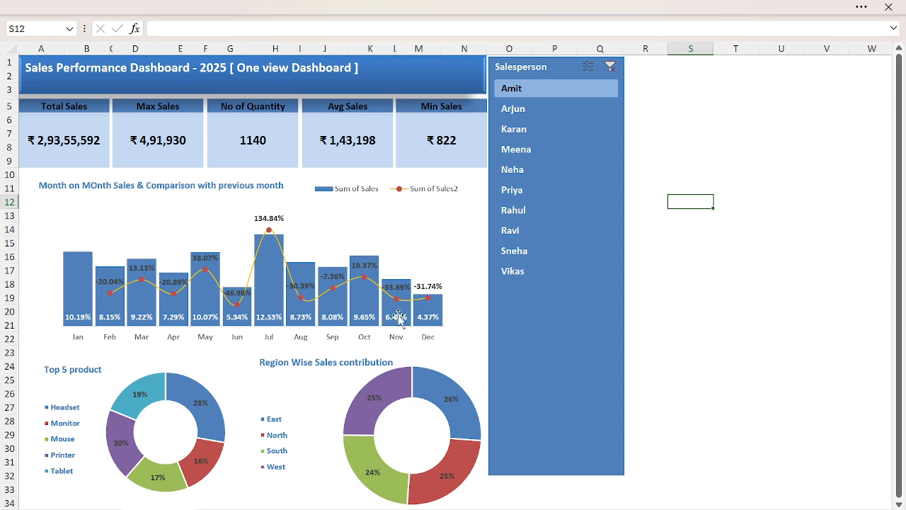
- Filter the dashboard by the second, fourth, eighth and seventh salespeople in turn, leaving the seventh selected, and return to cell A1
{"action": "left_click", "coordinate": [540, 112]}
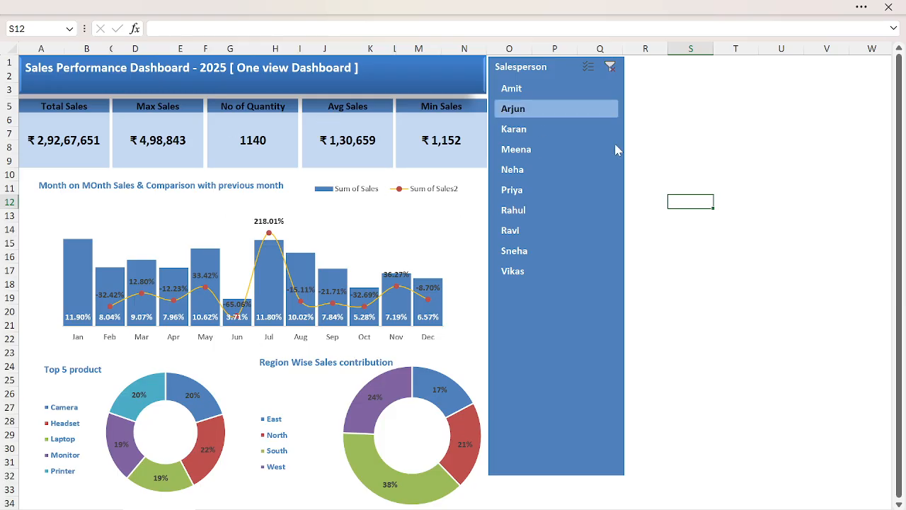
{"action": "left_click", "coordinate": [542, 150]}
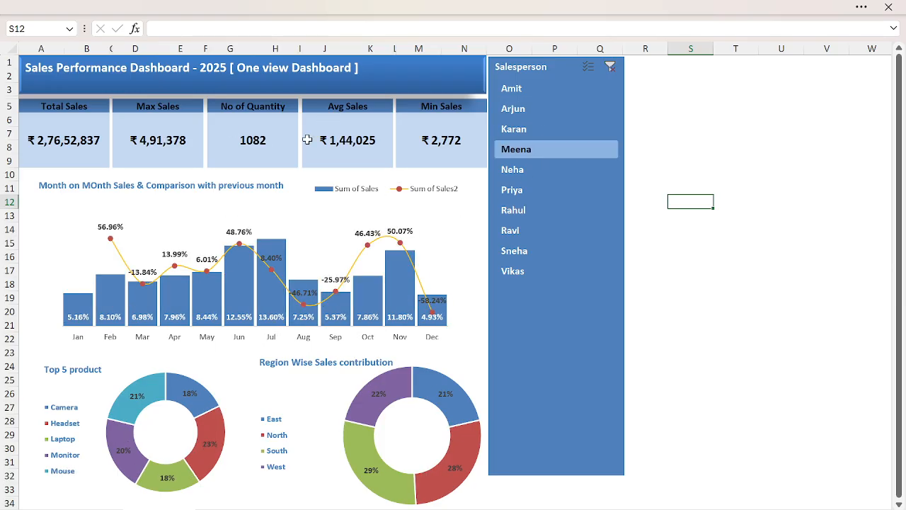
{"action": "left_click", "coordinate": [519, 232]}
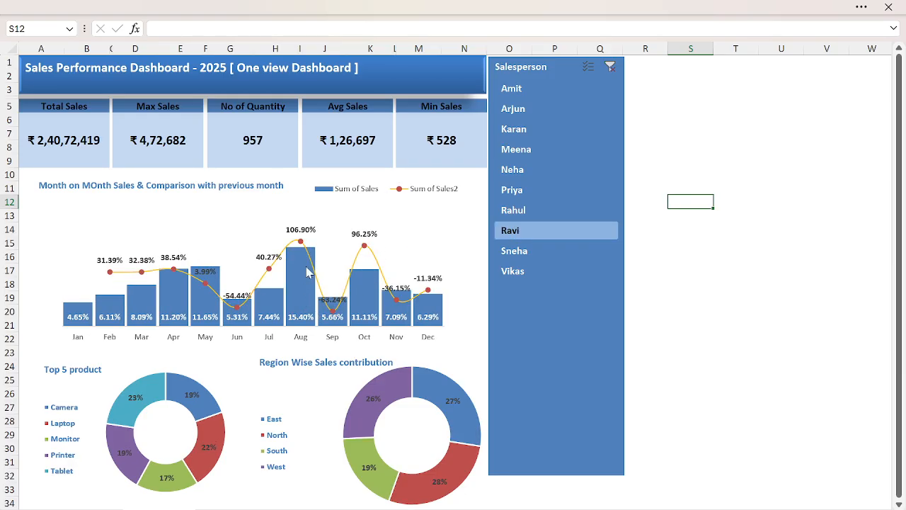
{"action": "left_click", "coordinate": [515, 211]}
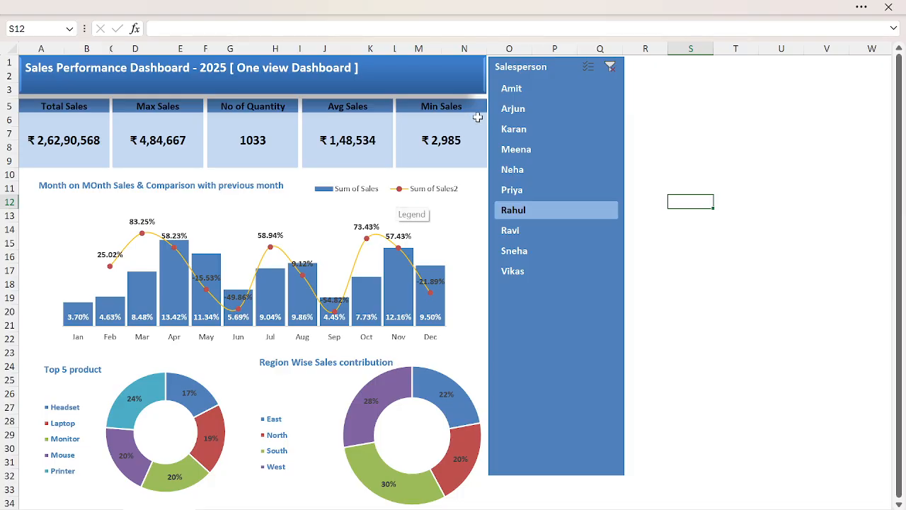
{"action": "left_click", "coordinate": [666, 104]}
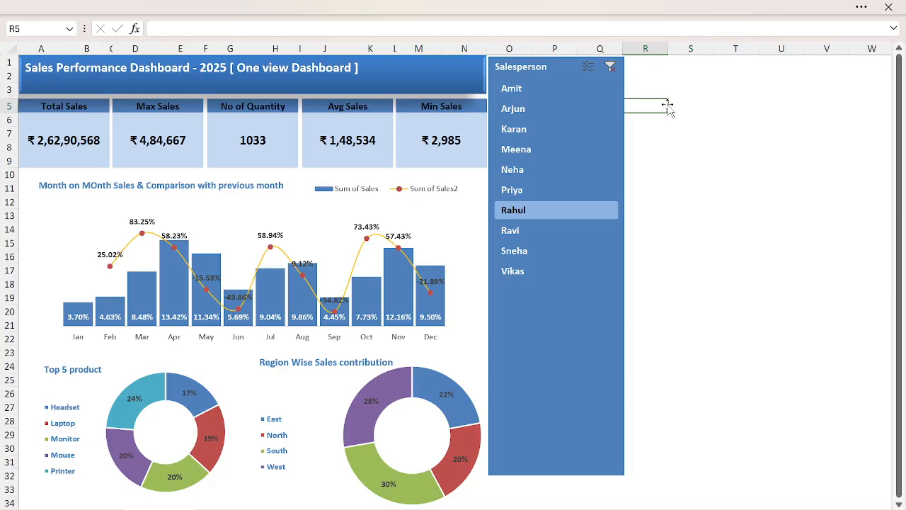
{"action": "key", "text": "ctrl+Home"}
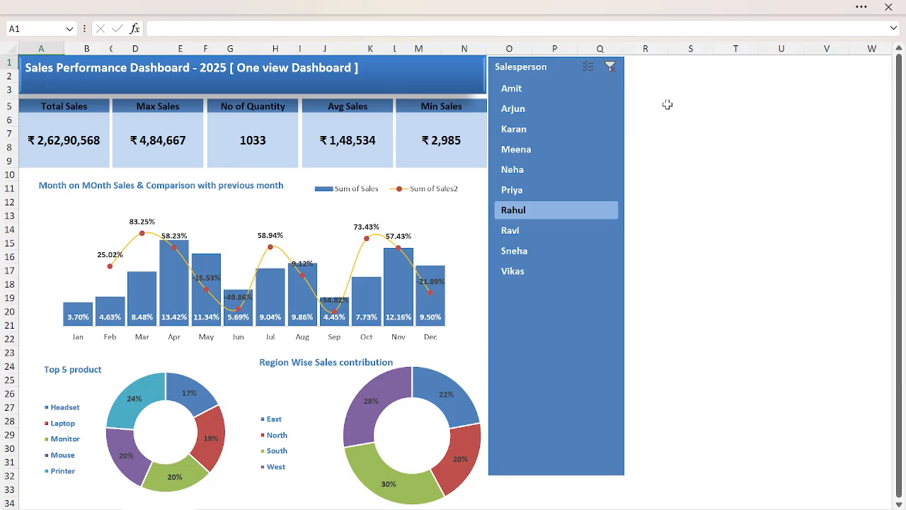